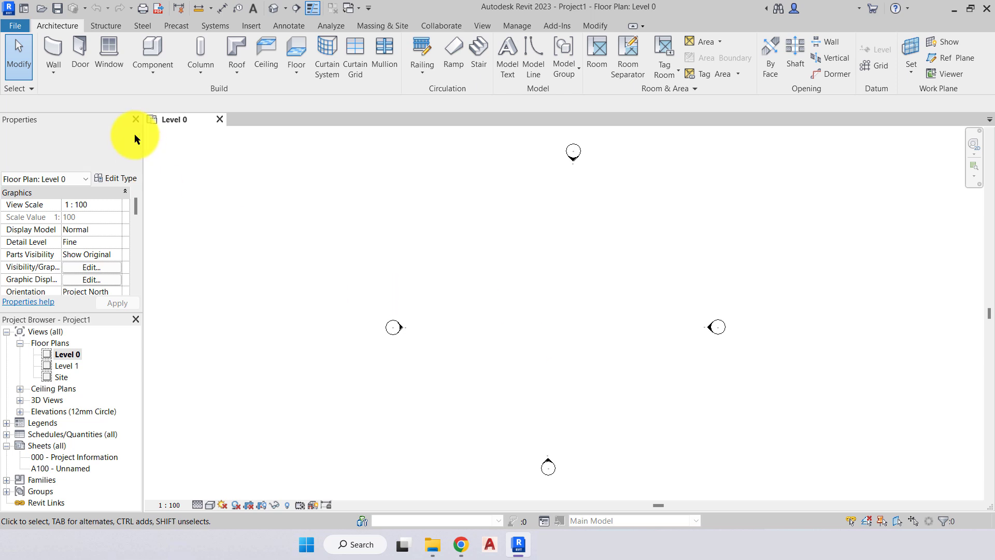
Start the Wall tool, browse the available wall types and choose Basic Wall type Wall-Ext_102Bwk-50Air-45Ins-100DBlk-12P.
{"action": "left_click", "coordinate": [54, 42]}
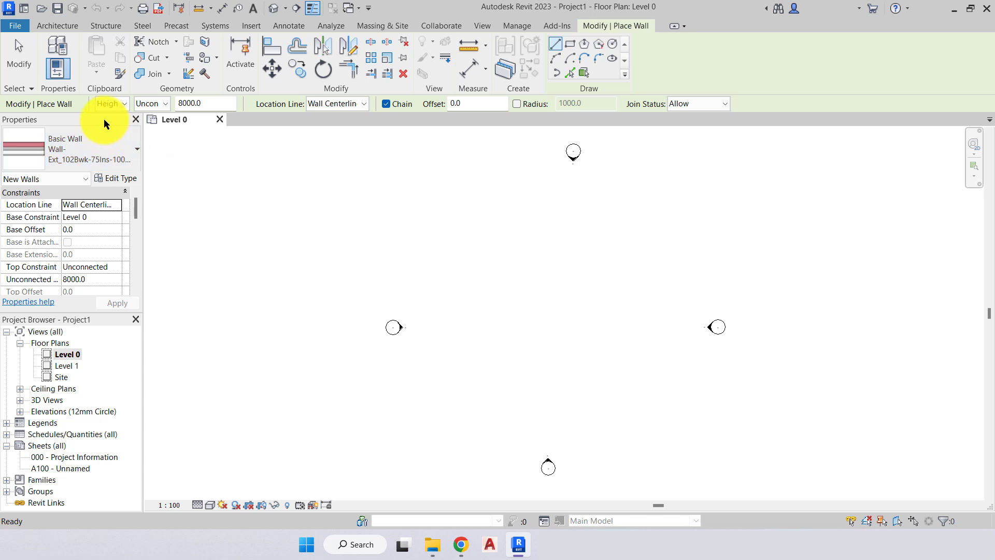
{"action": "left_click", "coordinate": [129, 148]}
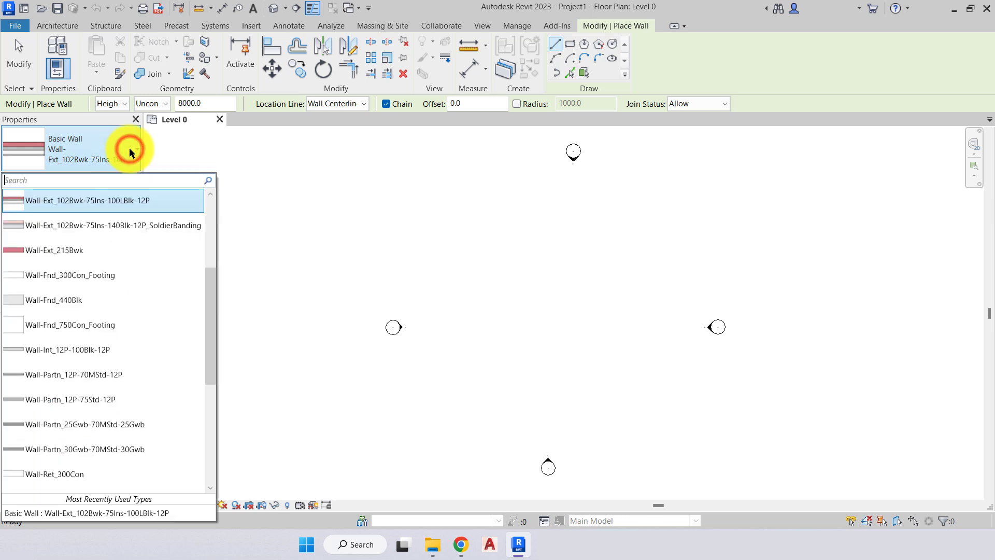
{"action": "left_click_drag", "start_coordinate": [211, 283], "coordinate": [214, 214]}
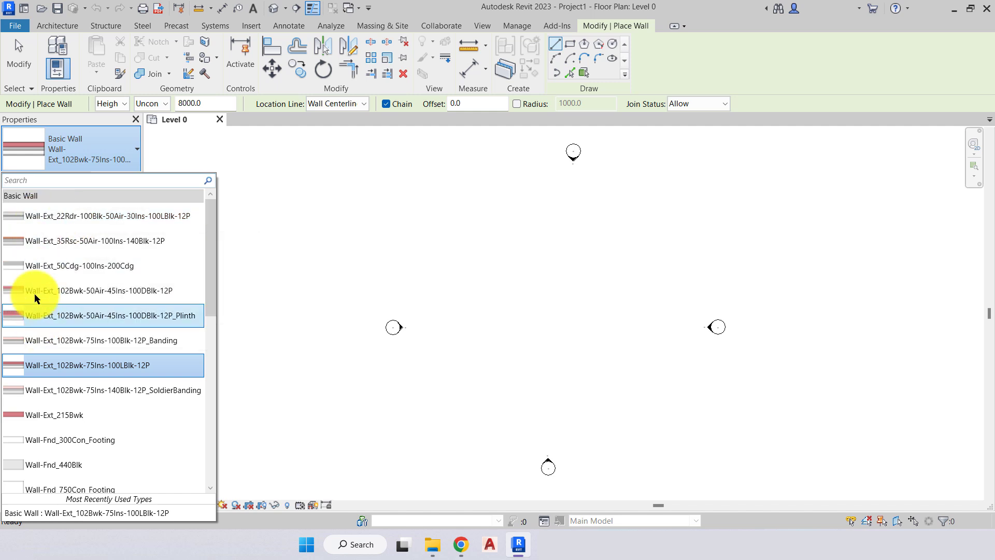
{"action": "mouse_move", "coordinate": [36, 218]}
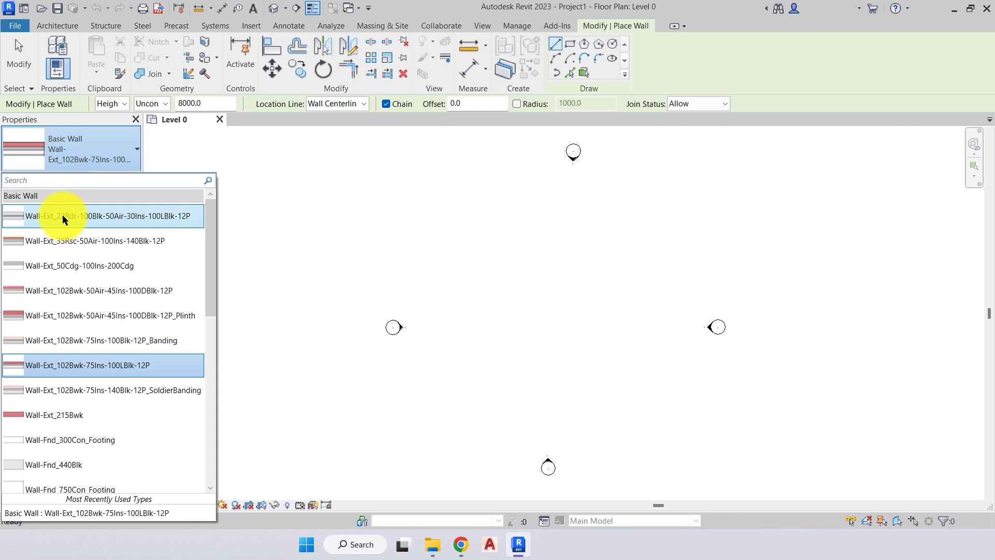
{"action": "scroll", "coordinate": [61, 243], "scroll_direction": "down", "scroll_amount": 3}
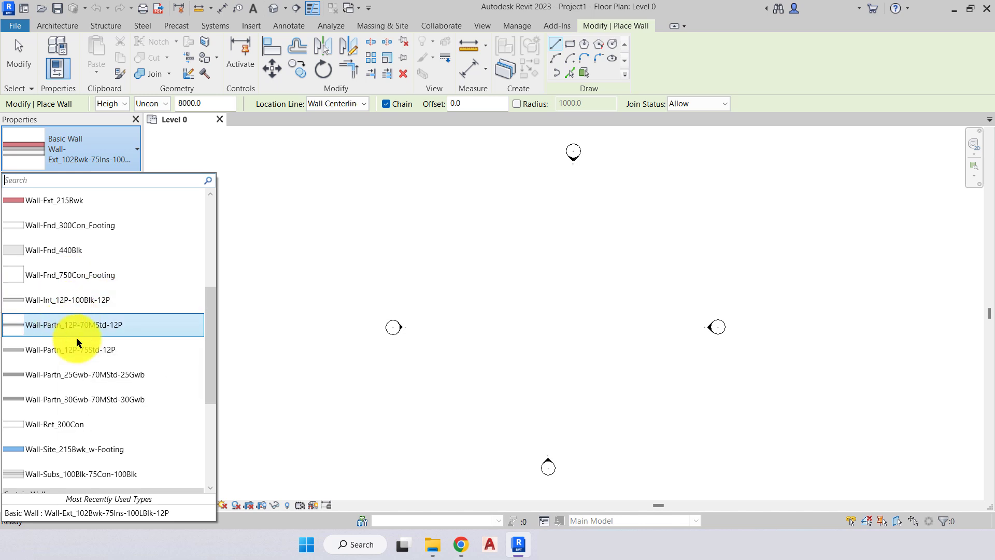
{"action": "scroll", "coordinate": [98, 350], "scroll_direction": "down", "scroll_amount": 1}
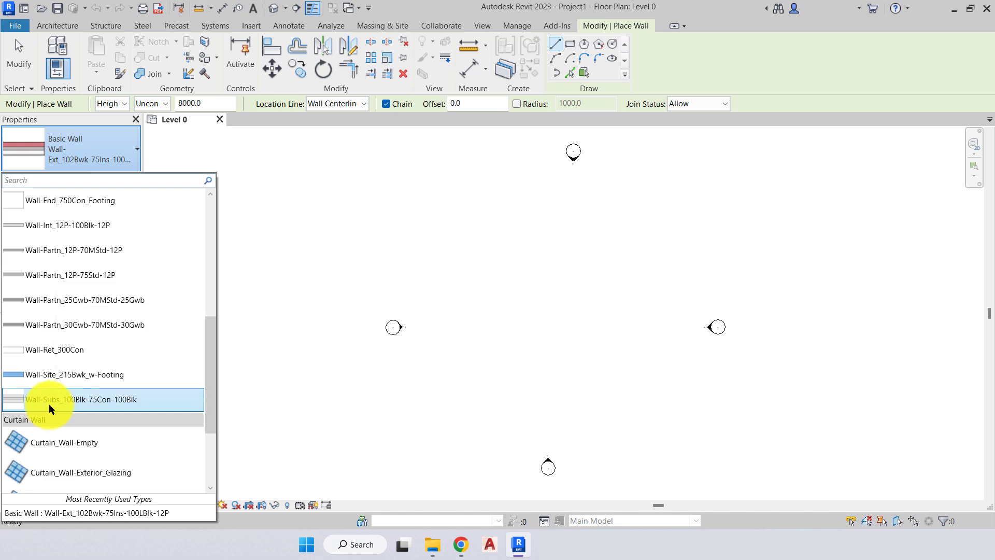
{"action": "scroll", "coordinate": [54, 400], "scroll_direction": "up", "scroll_amount": 4}
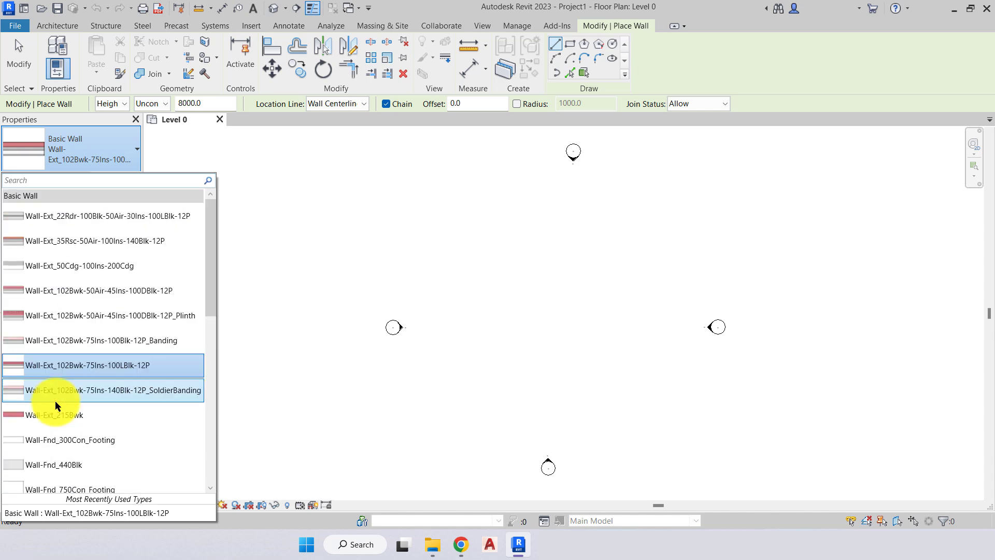
{"action": "scroll", "coordinate": [43, 212], "scroll_direction": "down", "scroll_amount": 5}
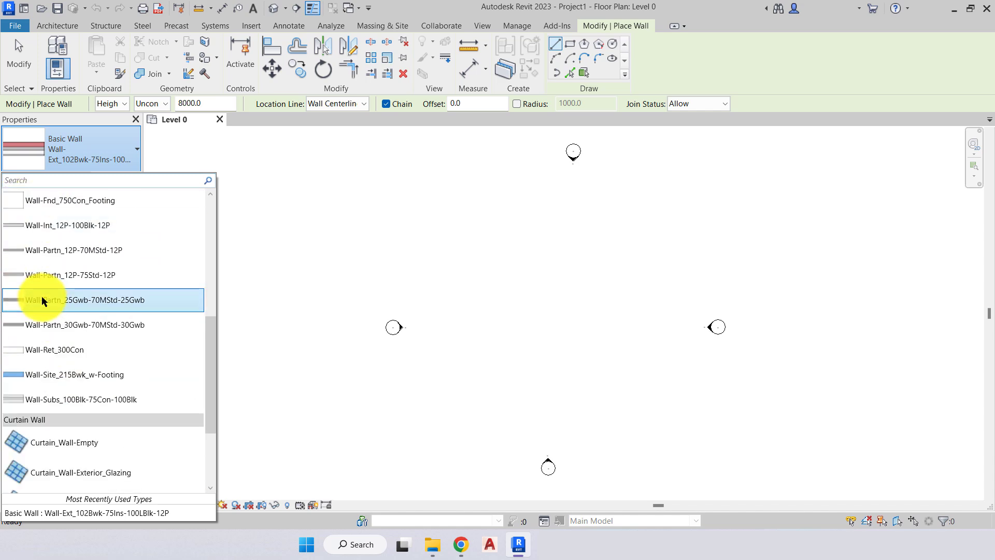
{"action": "scroll", "coordinate": [45, 340], "scroll_direction": "up", "scroll_amount": 5}
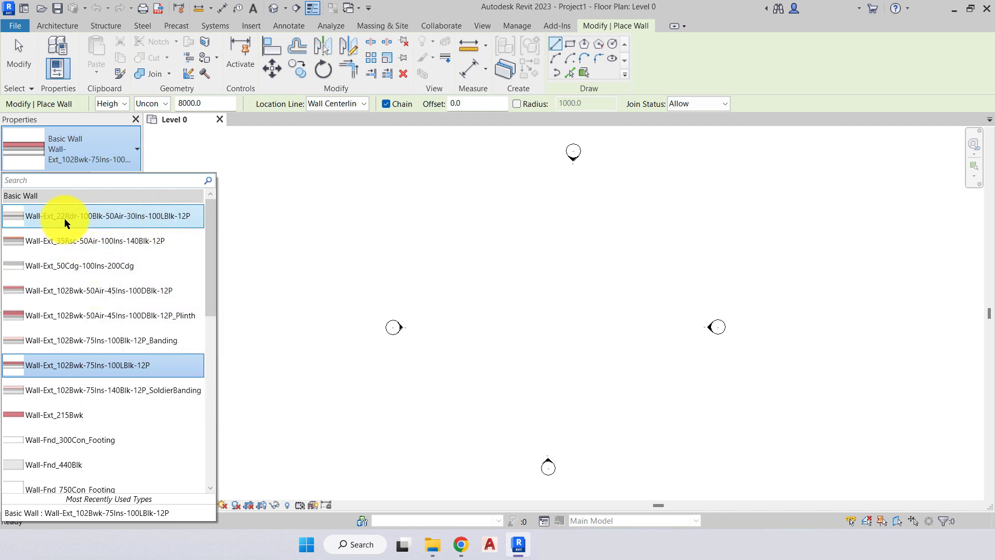
{"action": "mouse_move", "coordinate": [68, 219]}
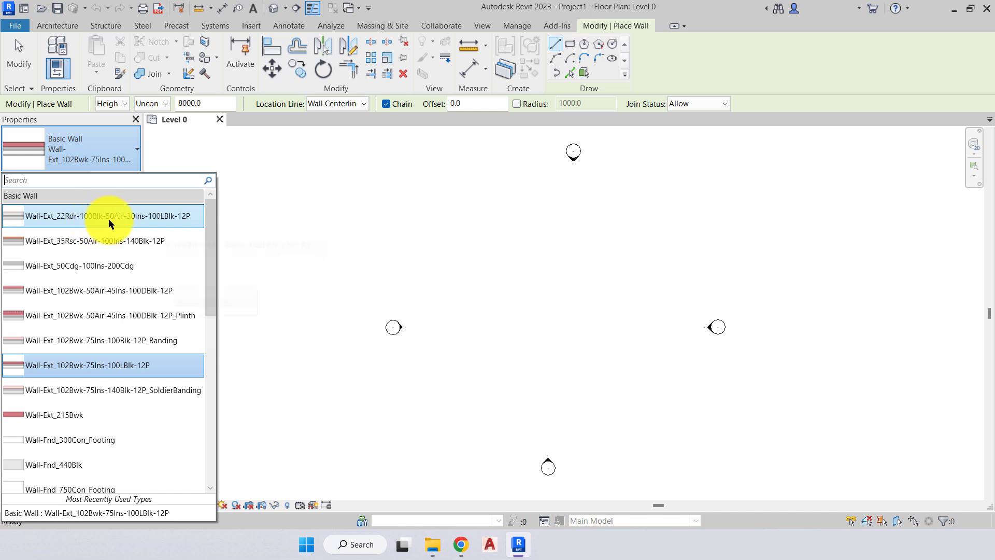
{"action": "mouse_move", "coordinate": [110, 219]}
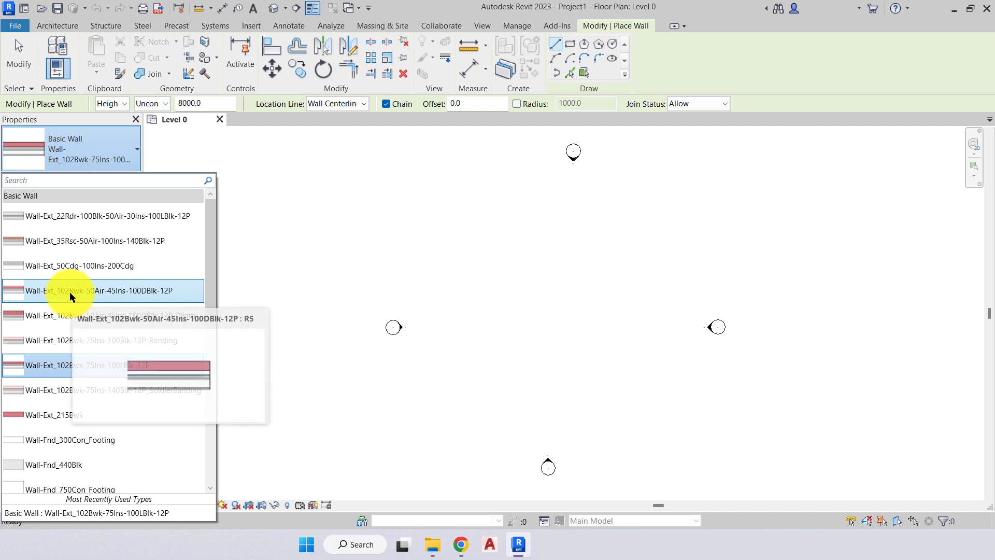
{"action": "mouse_move", "coordinate": [83, 290]}
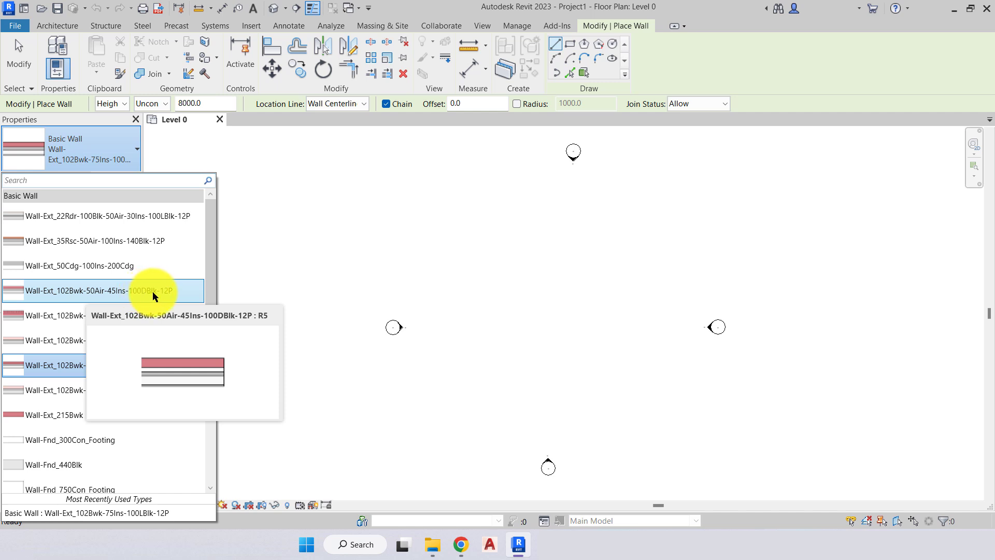
{"action": "left_click", "coordinate": [166, 293]}
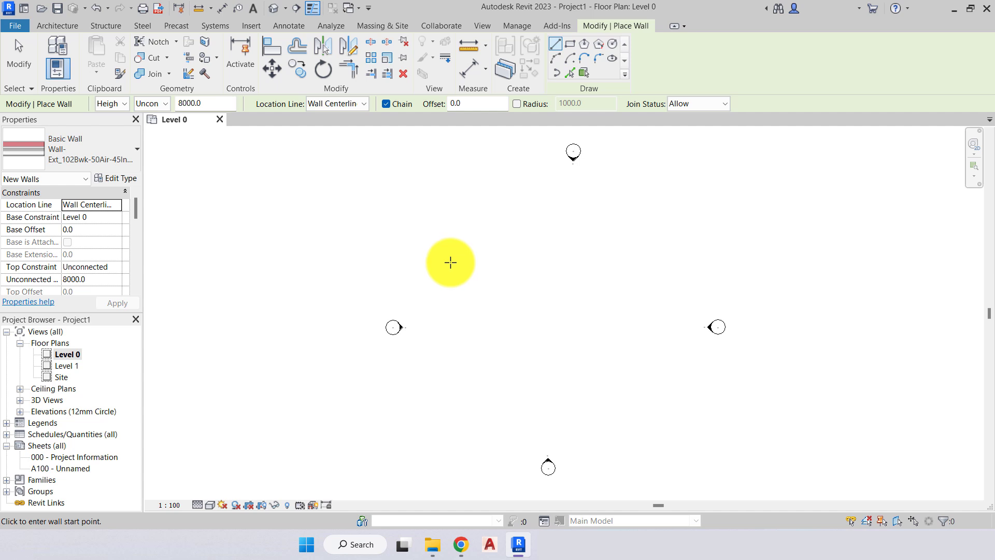
Draw an open chain of seven connected walls on Level 0, beginning with a horizontal wall, and end the Wall tool.
{"action": "left_click", "coordinate": [451, 238]}
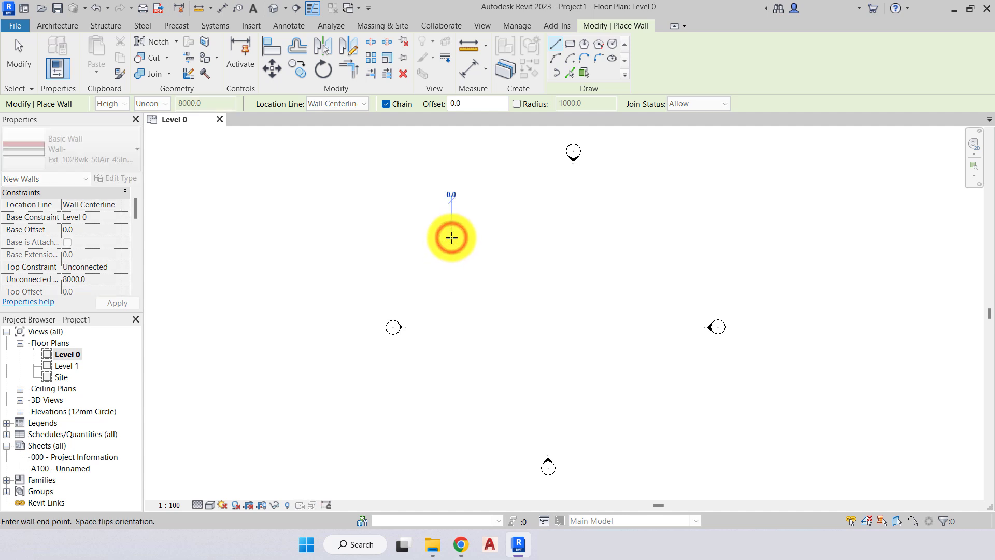
{"action": "left_click", "coordinate": [554, 237]}
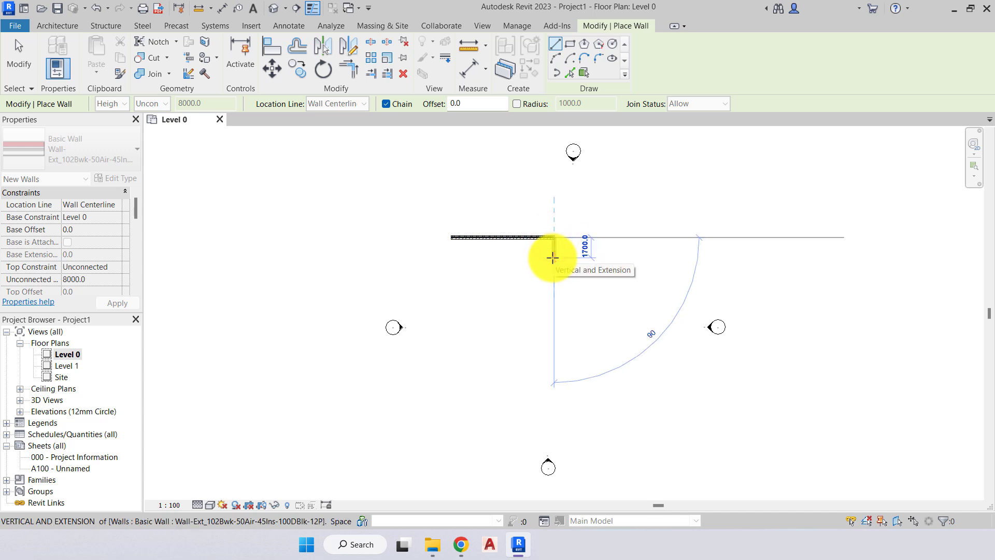
{"action": "left_click", "coordinate": [592, 270]}
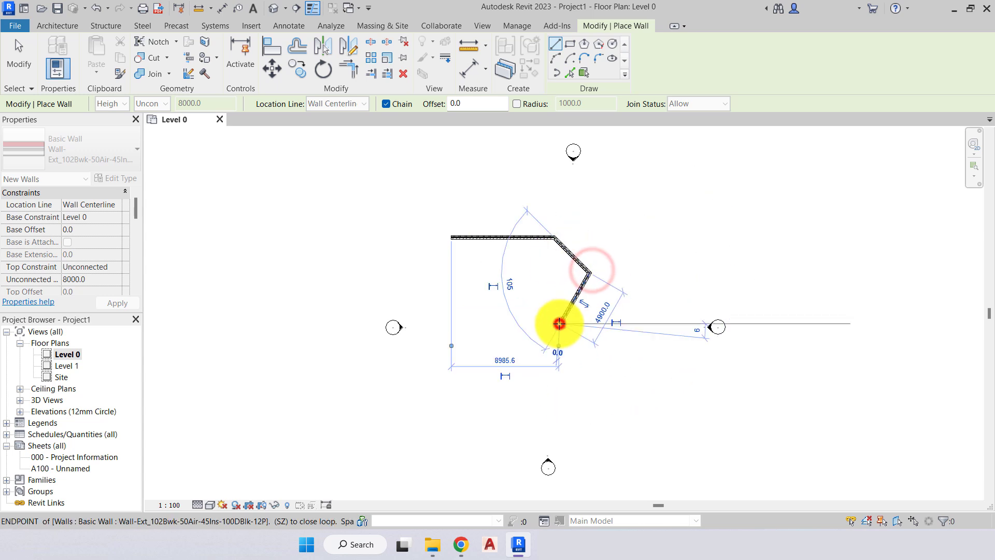
{"action": "left_click", "coordinate": [559, 323]}
{"action": "left_click", "coordinate": [470, 324]}
{"action": "left_click", "coordinate": [464, 277]}
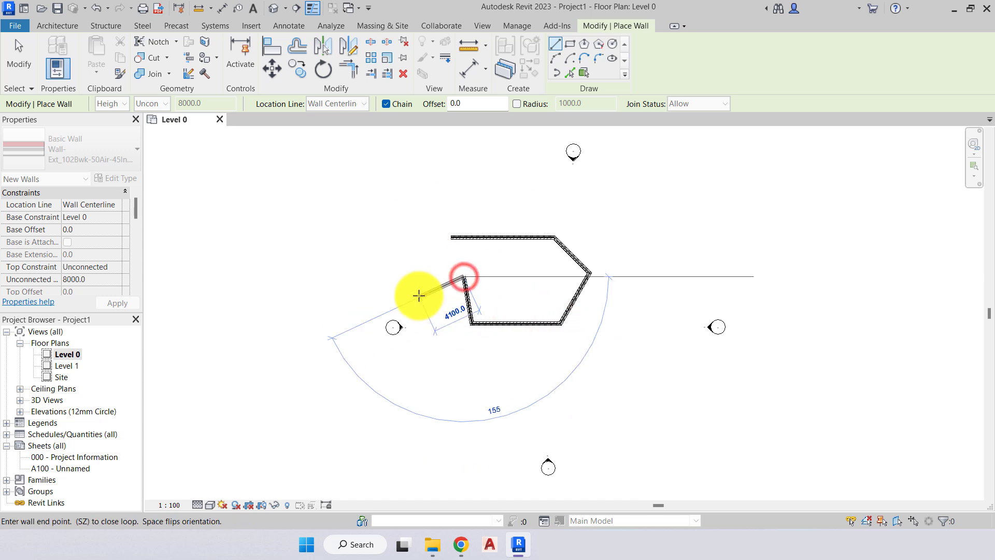
{"action": "left_click", "coordinate": [419, 296]}
{"action": "left_click", "coordinate": [419, 336]}
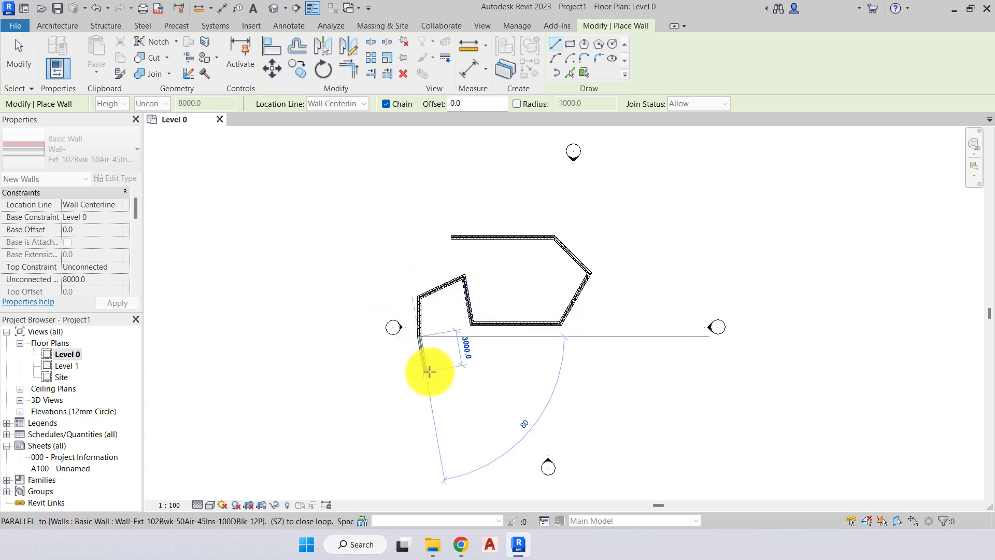
{"action": "key", "text": "Escape"}
{"action": "key", "text": "Escape"}
{"action": "key", "text": "Escape"}
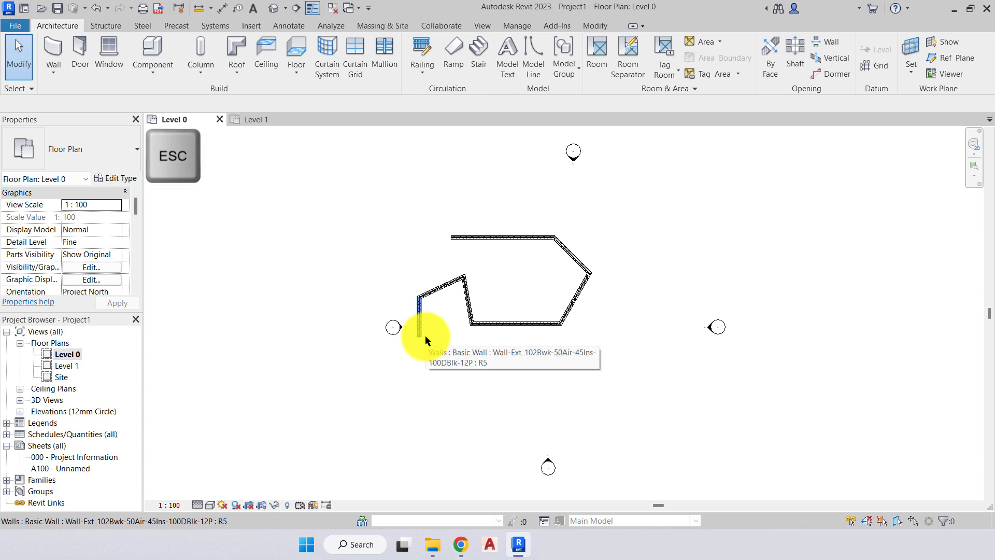
Draw a separate sloping wall about 2900 mm long at about 24° above the chain's upper horizontal wall.
{"action": "left_click", "coordinate": [52, 48]}
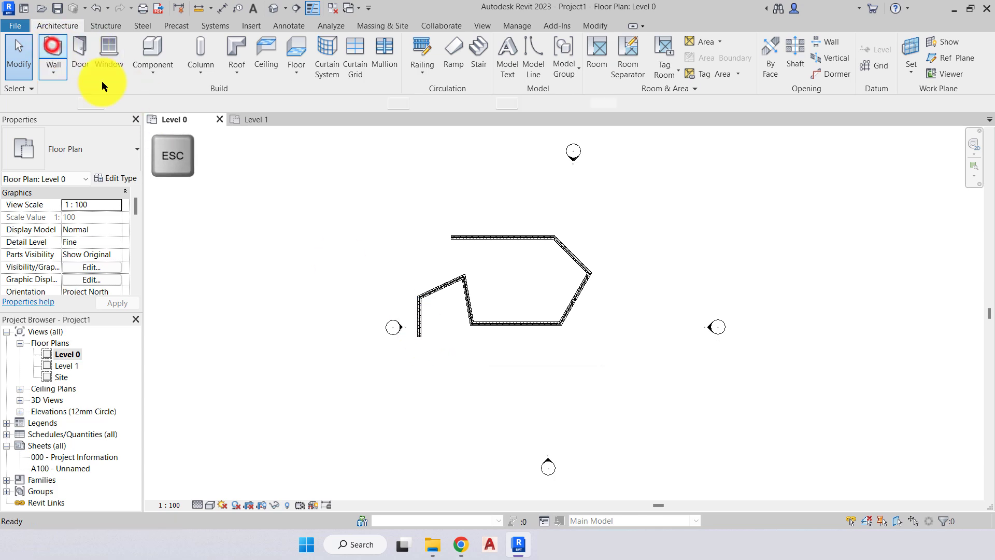
{"action": "left_click", "coordinate": [16, 39]}
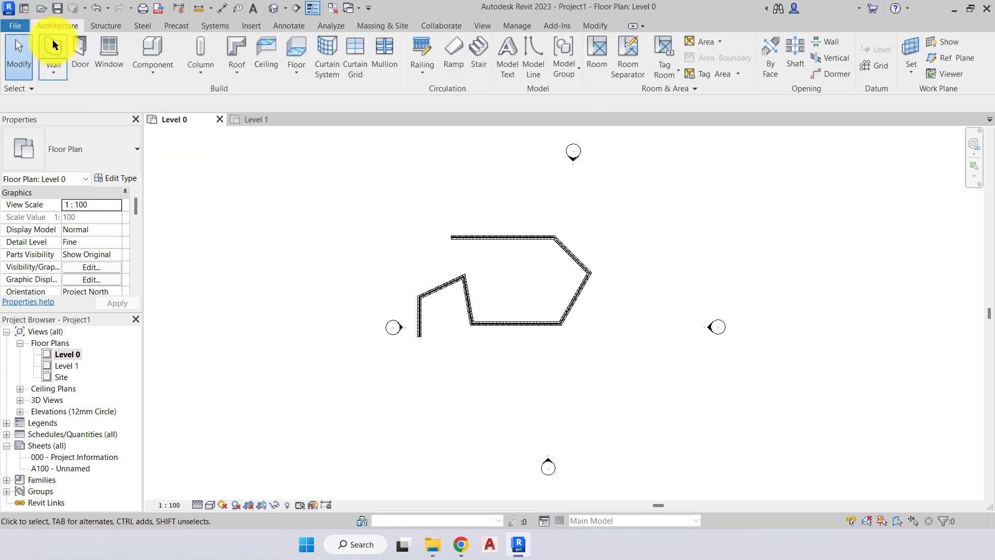
{"action": "left_click", "coordinate": [53, 41]}
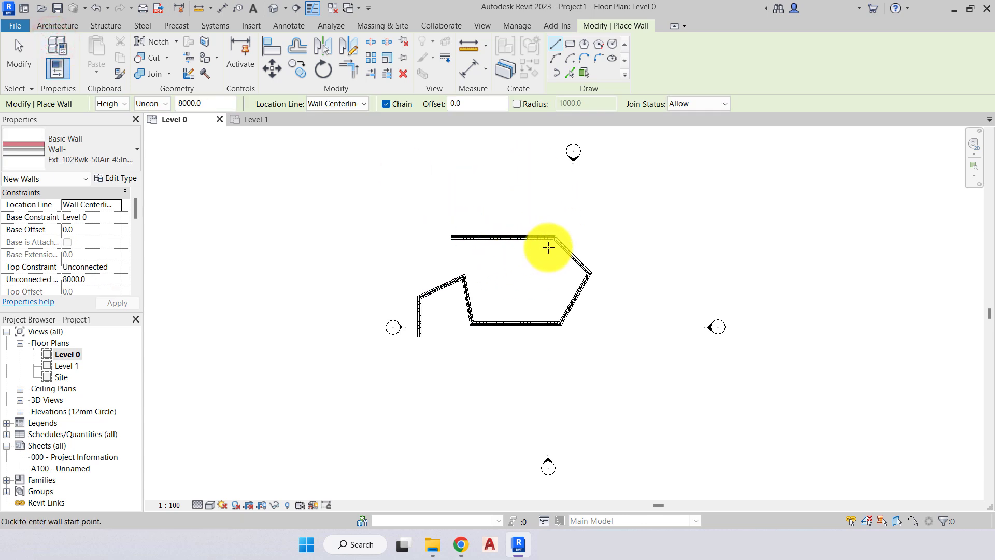
{"action": "scroll", "coordinate": [547, 246], "scroll_direction": "up", "scroll_amount": 2}
{"action": "scroll", "coordinate": [549, 247], "scroll_direction": "up", "scroll_amount": 2}
{"action": "scroll", "coordinate": [515, 267], "scroll_direction": "down", "scroll_amount": 3}
{"action": "middle_click_drag", "start_coordinate": [516, 279], "coordinate": [476, 380]}
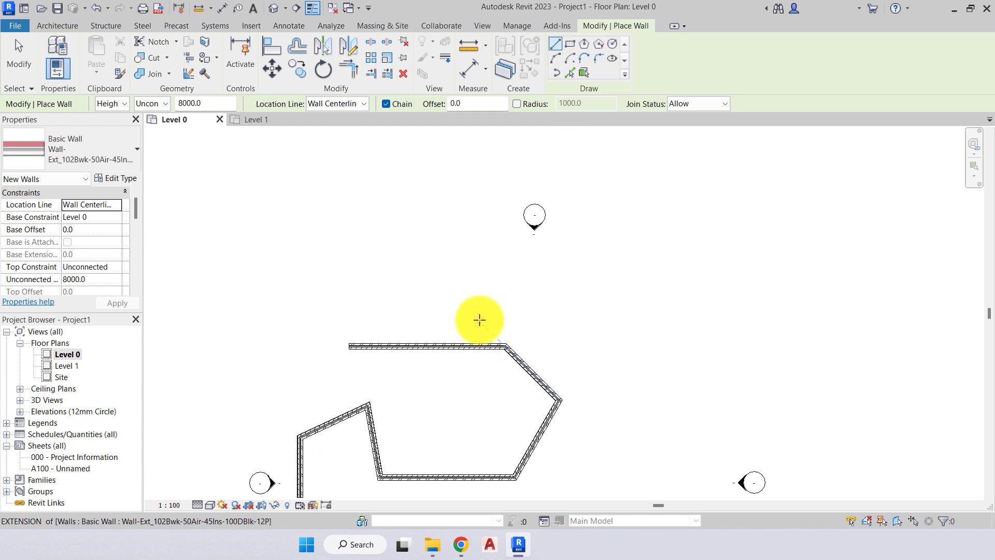
{"action": "scroll", "coordinate": [477, 312], "scroll_direction": "up", "scroll_amount": 4}
{"action": "scroll", "coordinate": [464, 272], "scroll_direction": "up", "scroll_amount": 2}
{"action": "middle_click_drag", "start_coordinate": [473, 282], "coordinate": [502, 295]}
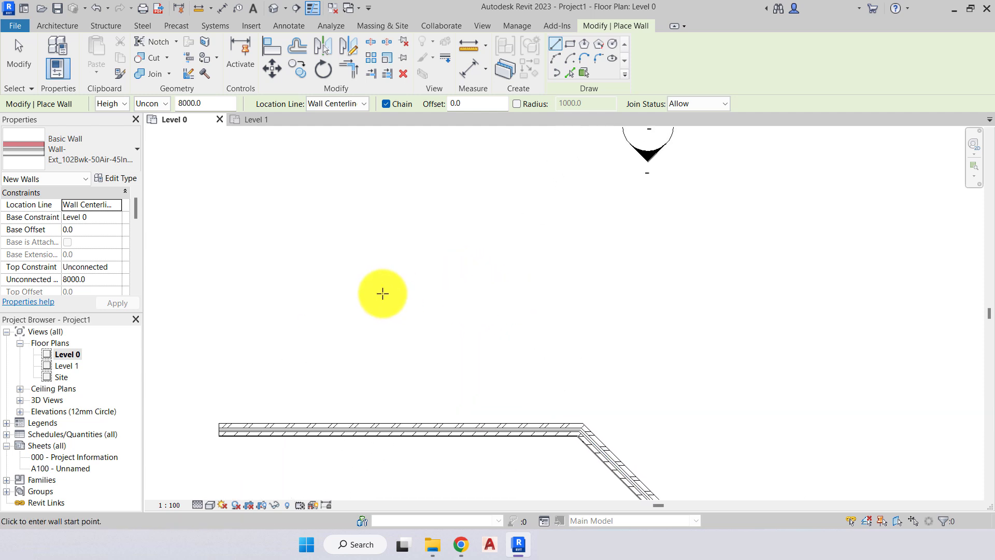
{"action": "left_click", "coordinate": [340, 250]}
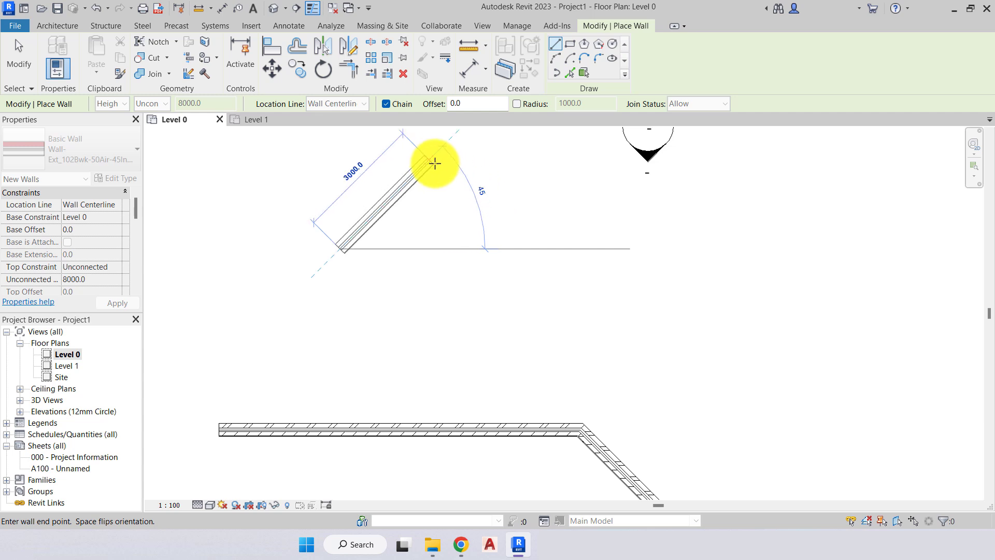
{"action": "left_click", "coordinate": [452, 198]}
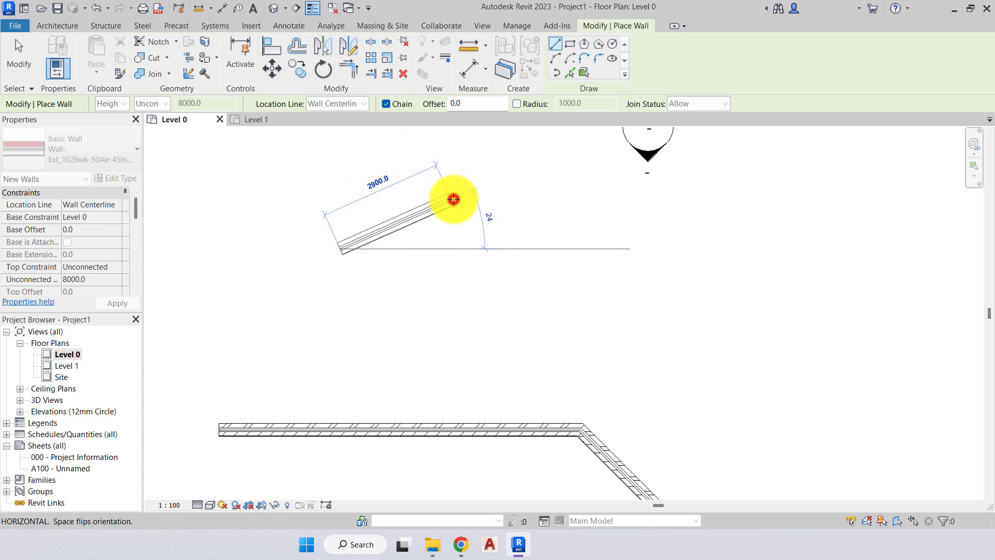
{"action": "key", "text": "Escape"}
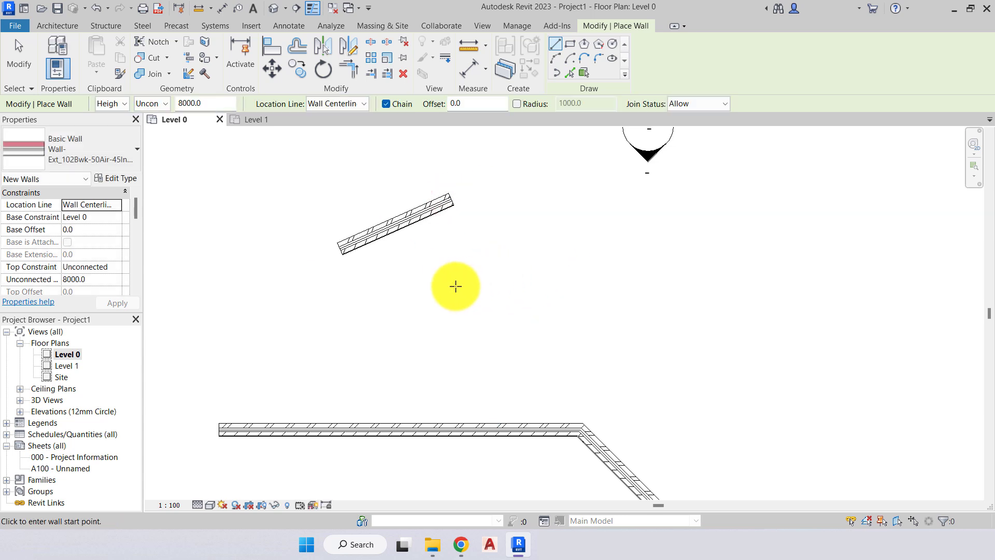
{"action": "key", "text": "Escape"}
{"action": "left_click", "coordinate": [409, 287]}
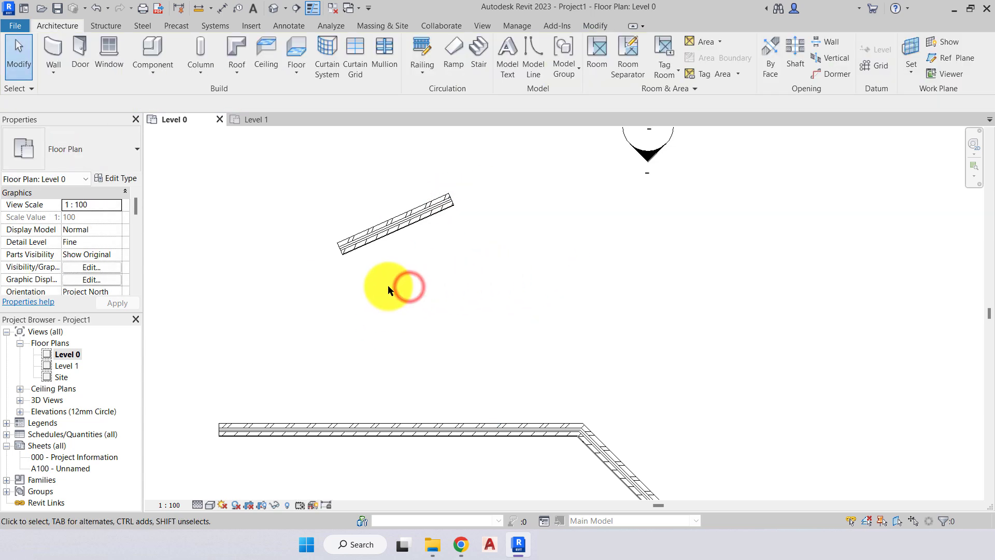
Start a horizontal wall below the sloping wall, compare its length snapping increments at different zoom levels, and cancel the wall.
{"action": "left_click", "coordinate": [54, 49]}
{"action": "left_click", "coordinate": [409, 308]}
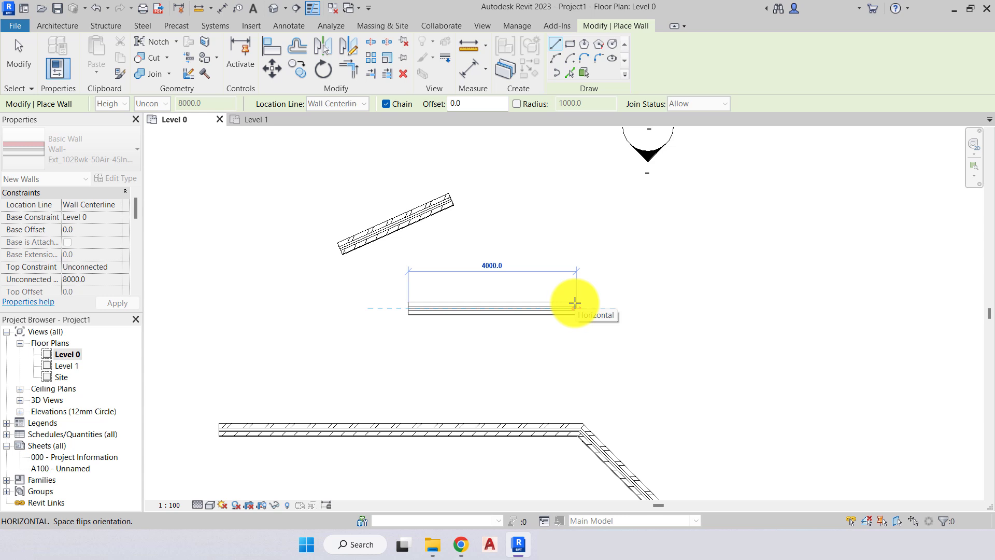
{"action": "scroll", "coordinate": [576, 303], "scroll_direction": "down", "scroll_amount": 5}
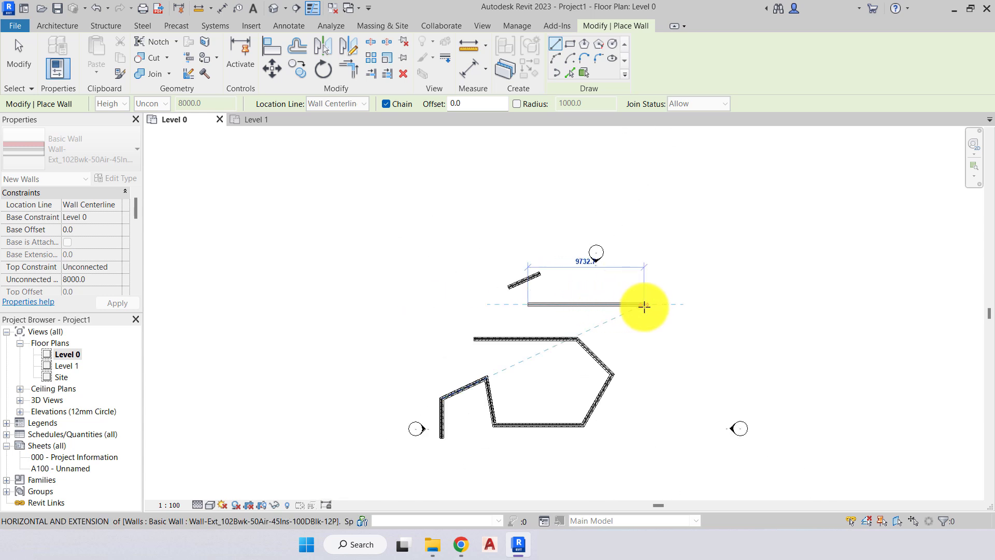
{"action": "scroll", "coordinate": [677, 309], "scroll_direction": "down", "scroll_amount": 3}
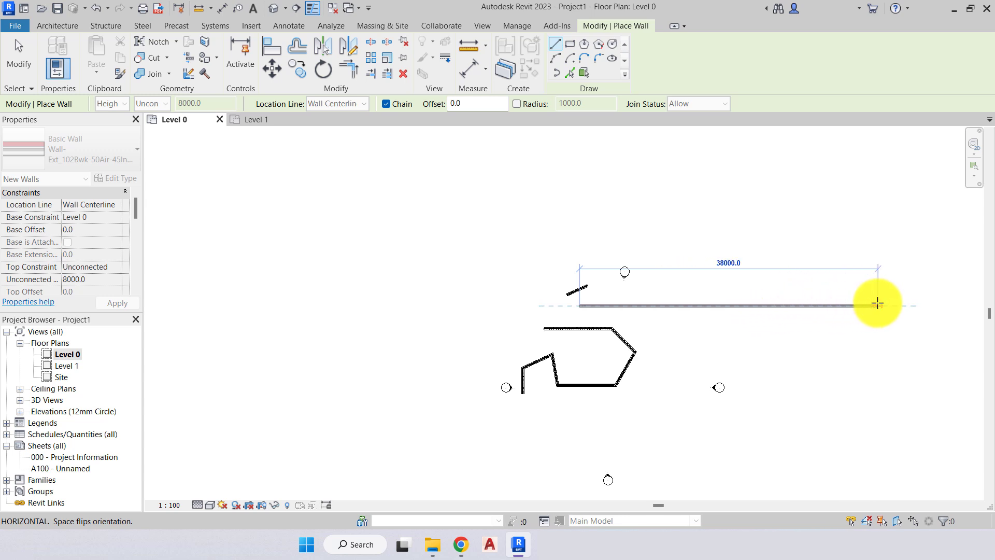
{"action": "scroll", "coordinate": [596, 302], "scroll_direction": "up", "scroll_amount": 6}
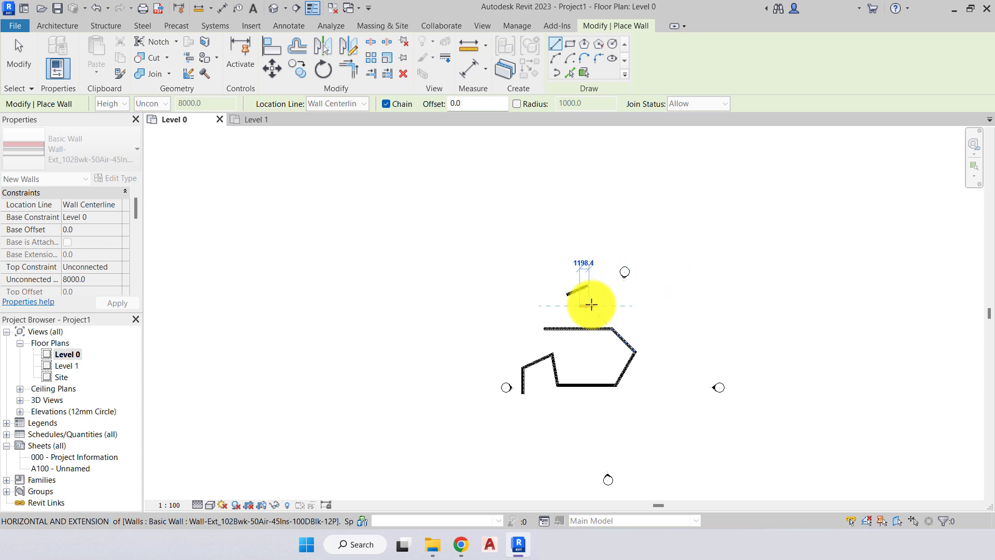
{"action": "scroll", "coordinate": [596, 318], "scroll_direction": "up", "scroll_amount": 2}
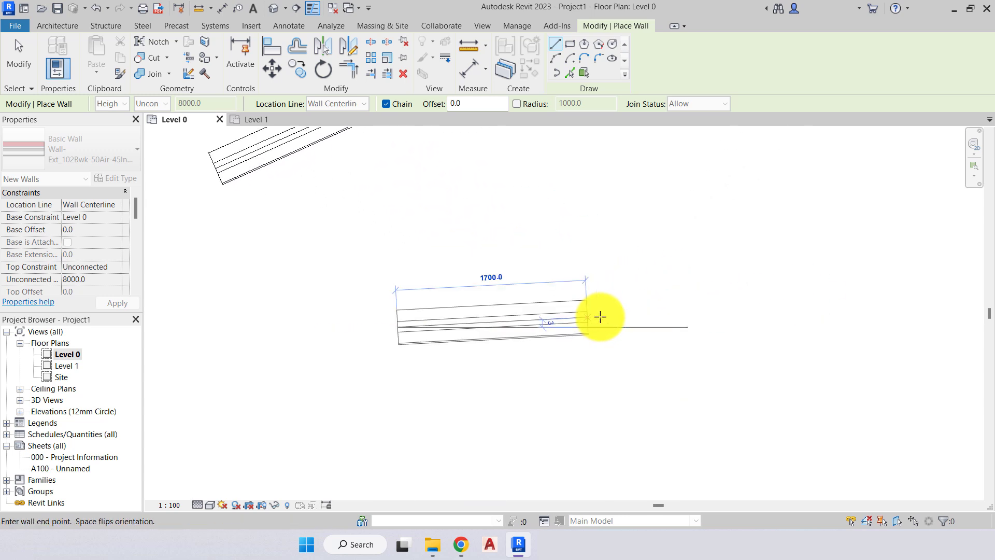
{"action": "scroll", "coordinate": [644, 326], "scroll_direction": "up", "scroll_amount": 2}
{"action": "scroll", "coordinate": [645, 325], "scroll_direction": "up", "scroll_amount": 2}
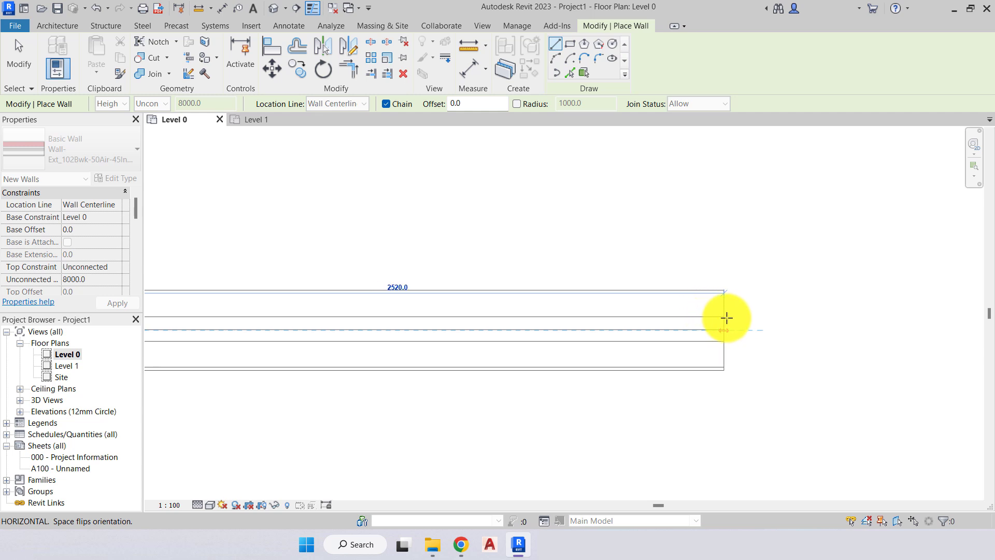
{"action": "scroll", "coordinate": [789, 324], "scroll_direction": "down", "scroll_amount": 4}
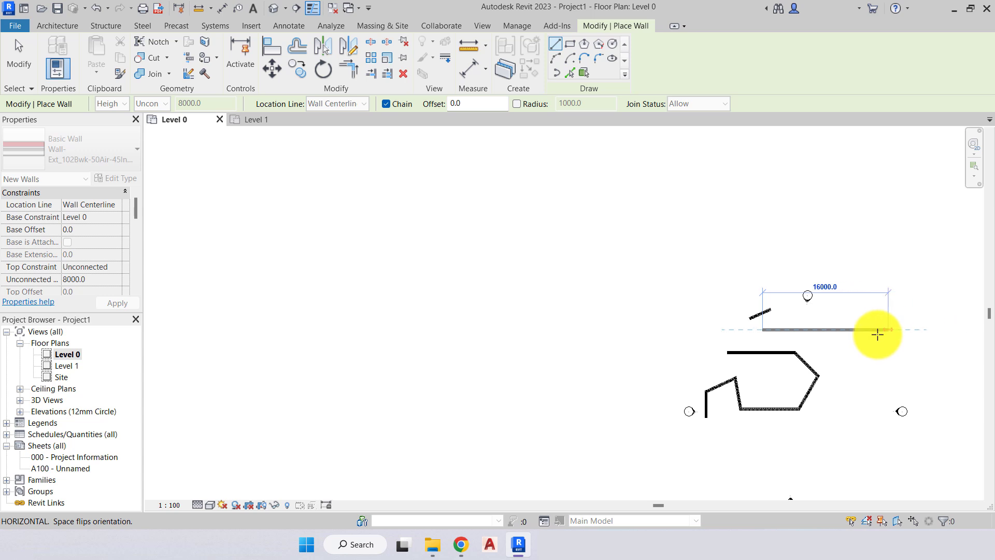
{"action": "key", "text": "Escape"}
Draw a 4000 mm wall at about 10° below the sloping wall and end the Wall tool.
{"action": "scroll", "coordinate": [786, 329], "scroll_direction": "up", "scroll_amount": 5}
{"action": "scroll", "coordinate": [596, 328], "scroll_direction": "up", "scroll_amount": 2}
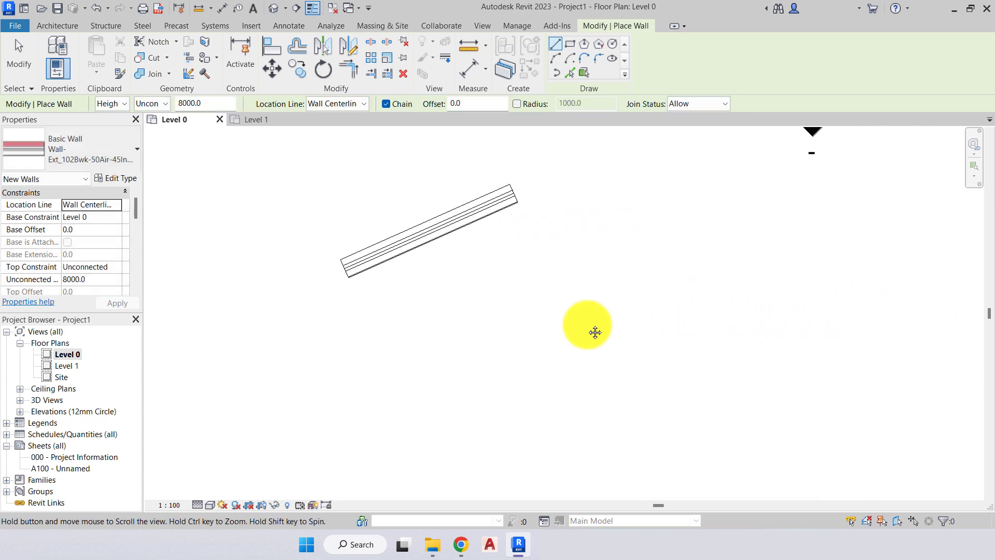
{"action": "scroll", "coordinate": [389, 338], "scroll_direction": "up", "scroll_amount": 2}
{"action": "left_click", "coordinate": [424, 346]}
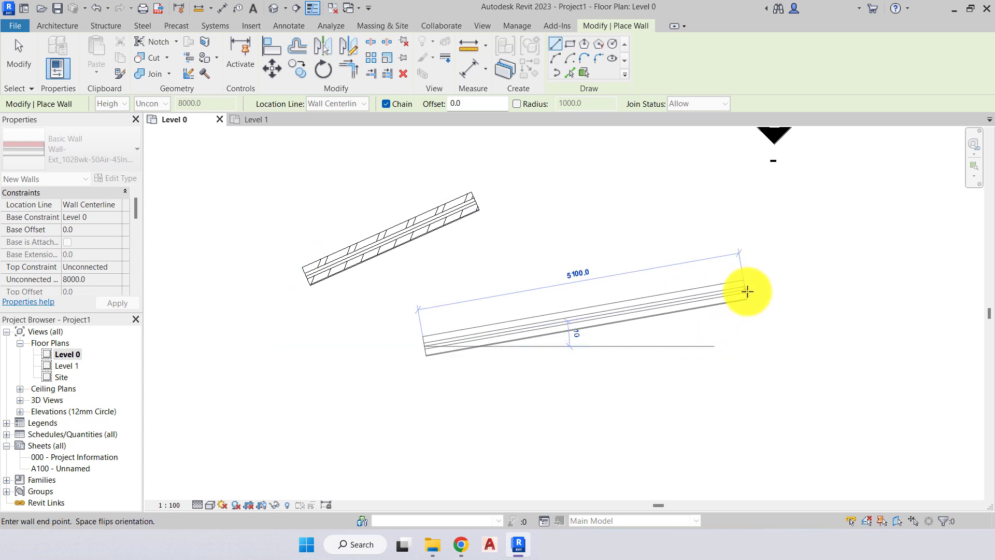
{"action": "type", "text": "4000"}
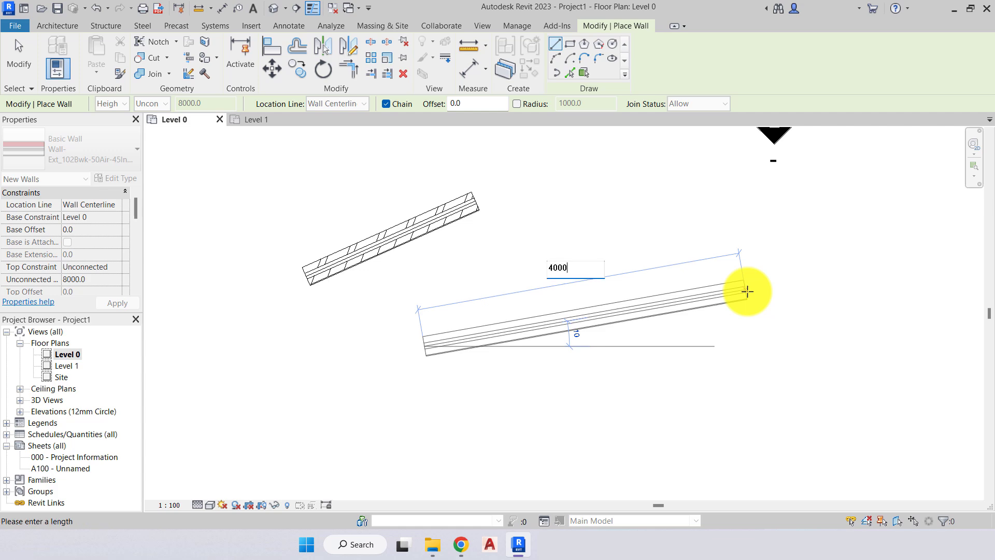
{"action": "key", "text": "Return"}
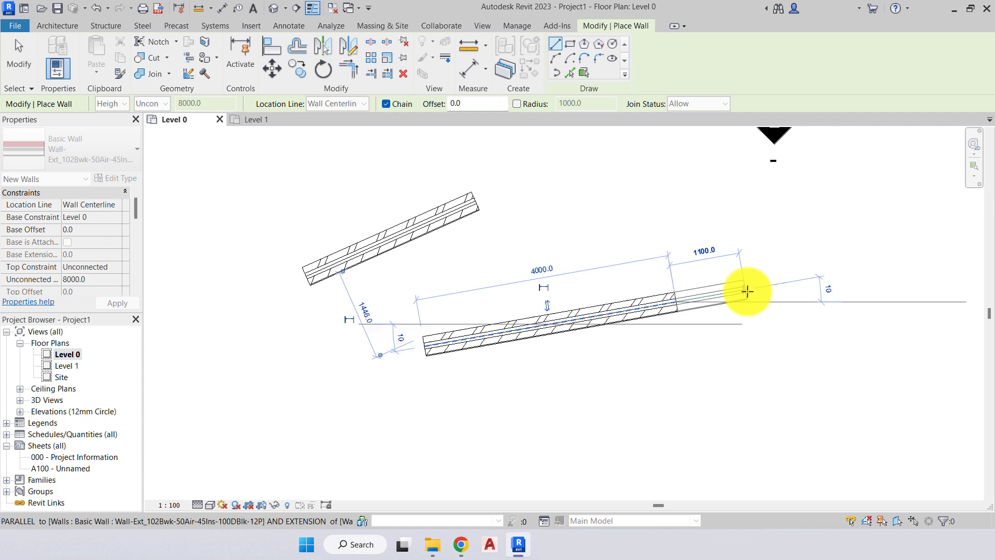
{"action": "key", "text": "Escape"}
{"action": "key", "text": "Escape"}
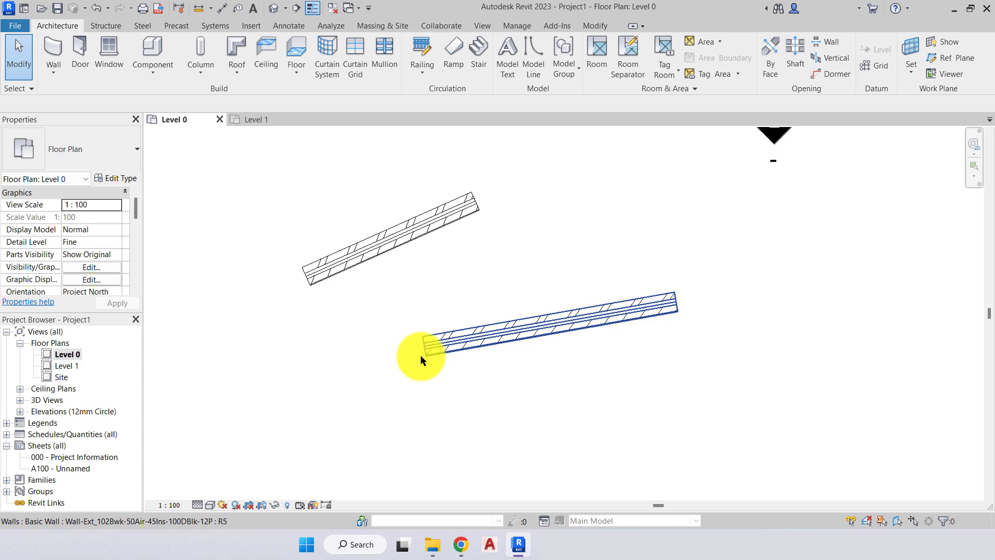
Delete the 4000 mm wall drawn below the sloping wall.
{"action": "left_click", "coordinate": [579, 325]}
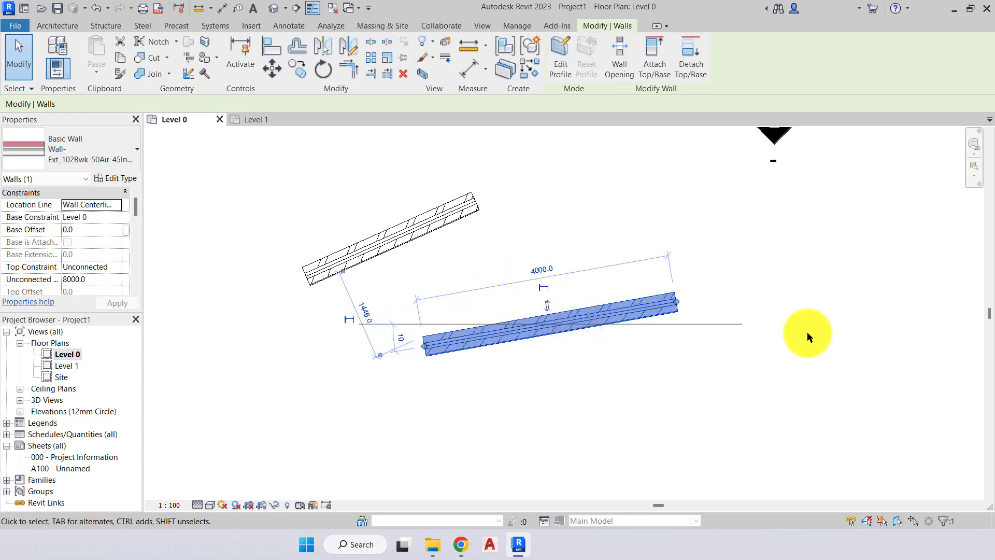
{"action": "key", "text": "Escape"}
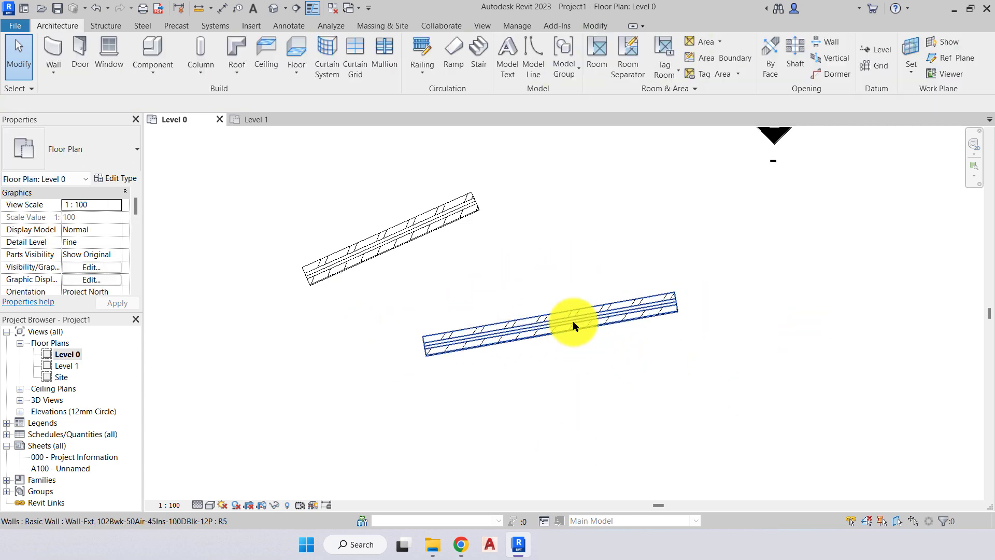
{"action": "left_click", "coordinate": [574, 321]}
{"action": "key", "text": "Delete"}
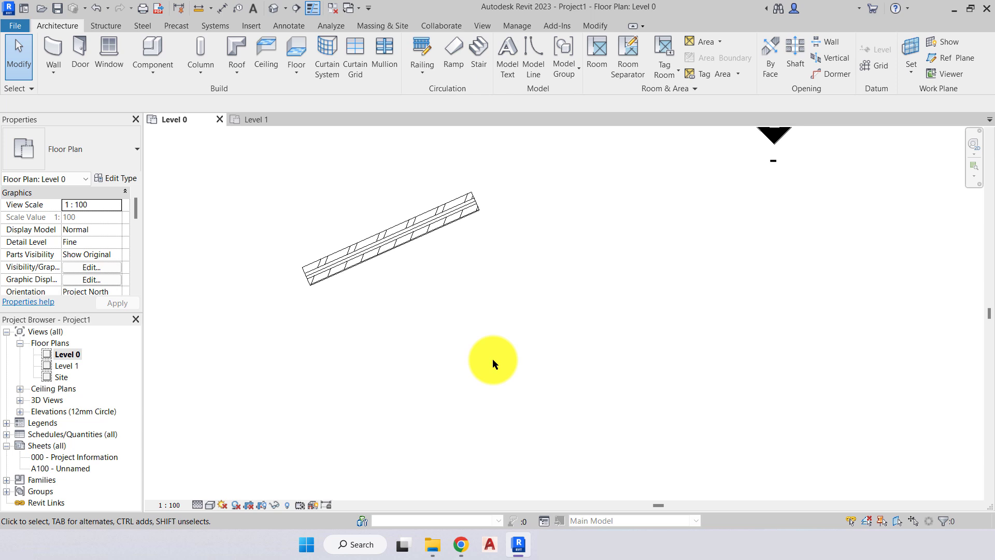
Draw a horizontal wall about 3500 mm long below the sloping wall and set its length to 4000 mm.
{"action": "left_click", "coordinate": [56, 50]}
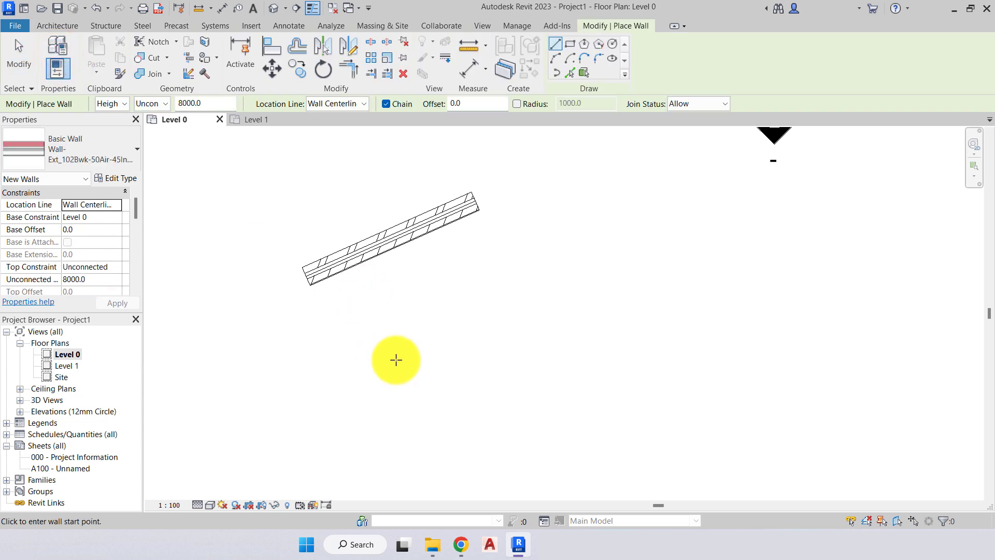
{"action": "left_click", "coordinate": [396, 359]}
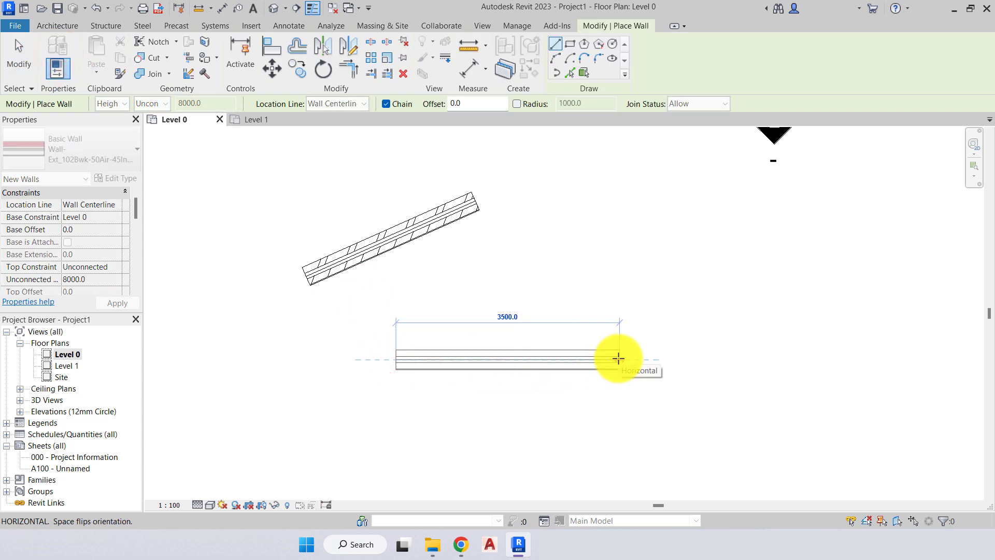
{"action": "left_click", "coordinate": [618, 358]}
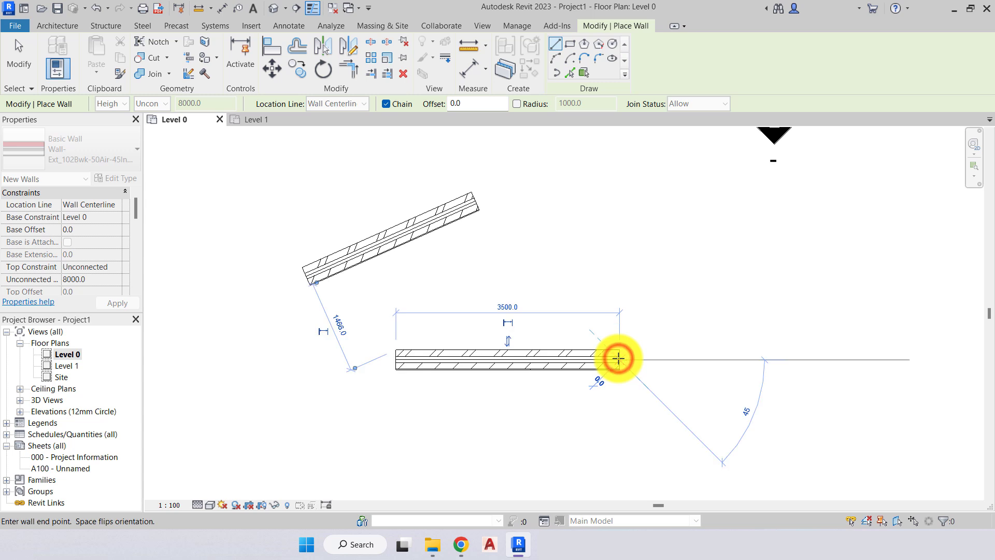
{"action": "key", "text": "Escape"}
{"action": "key", "text": "Escape"}
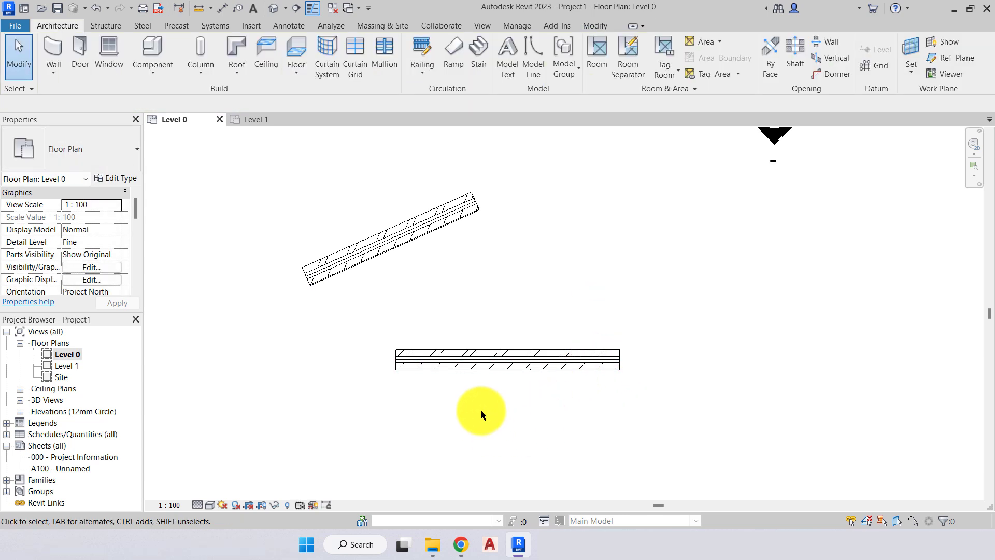
{"action": "left_click", "coordinate": [496, 371]}
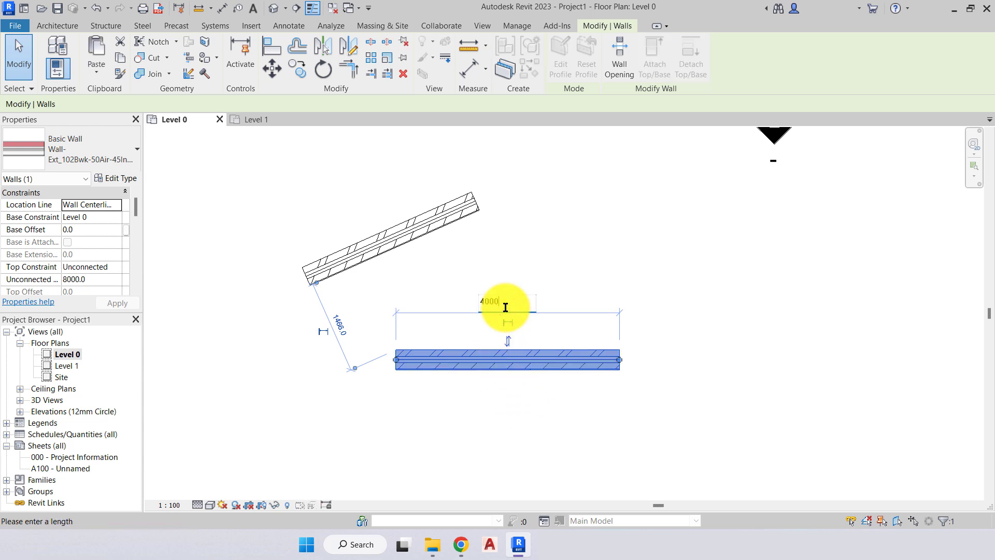
{"action": "key", "text": "Return"}
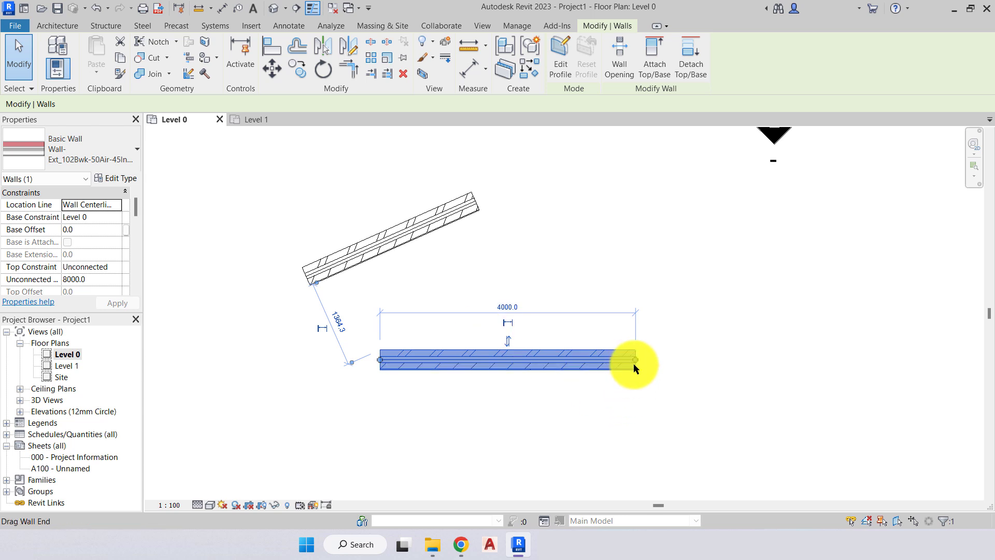
Examine both ends of the selected horizontal wall to see in which direction it was lengthened.
{"action": "scroll", "coordinate": [634, 360], "scroll_direction": "up", "scroll_amount": 3}
{"action": "scroll", "coordinate": [634, 362], "scroll_direction": "up", "scroll_amount": 3}
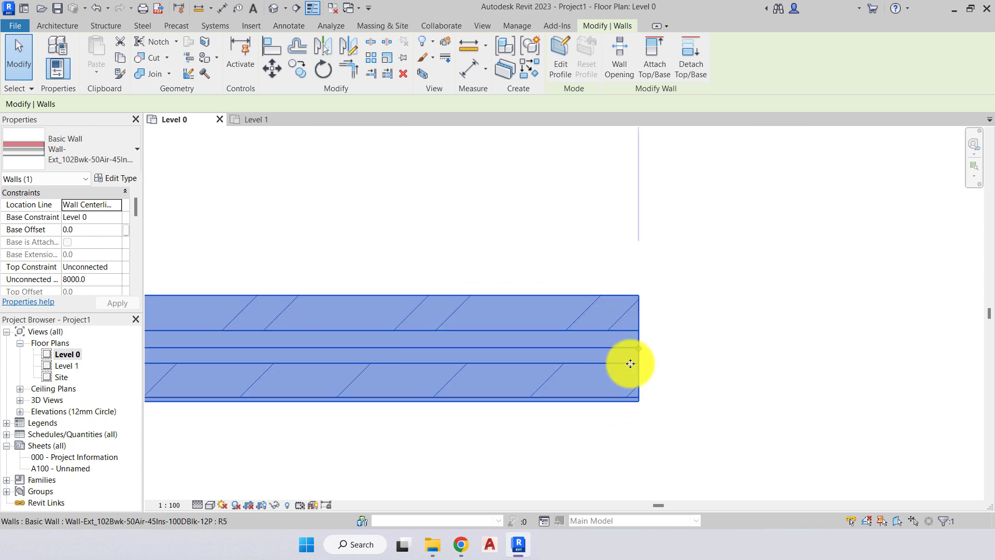
{"action": "scroll", "coordinate": [747, 373], "scroll_direction": "down", "scroll_amount": 5}
{"action": "scroll", "coordinate": [350, 366], "scroll_direction": "up", "scroll_amount": 1}
{"action": "scroll", "coordinate": [358, 369], "scroll_direction": "up", "scroll_amount": 4}
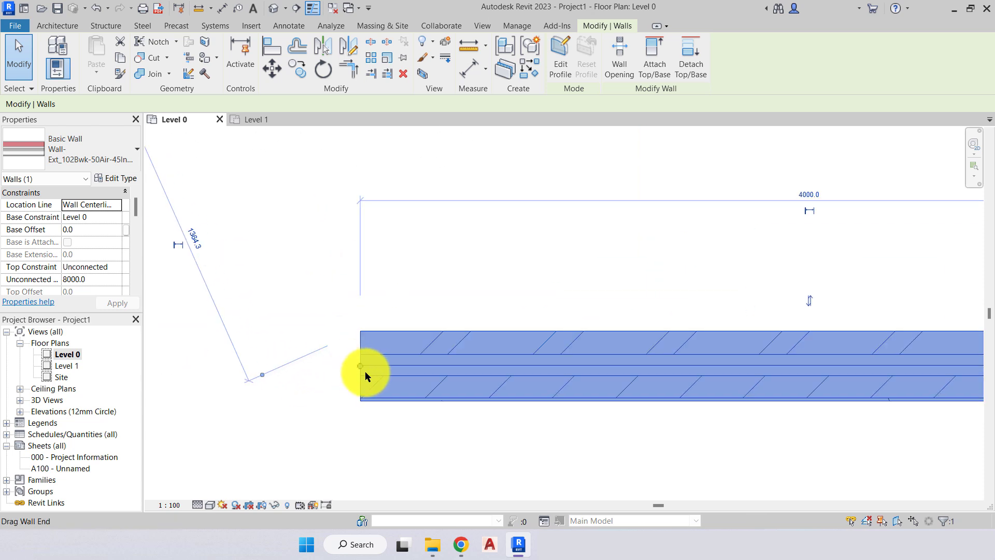
{"action": "scroll", "coordinate": [316, 372], "scroll_direction": "down", "scroll_amount": 5}
{"action": "scroll", "coordinate": [409, 378], "scroll_direction": "up", "scroll_amount": 2}
{"action": "middle_click_drag", "start_coordinate": [555, 412], "coordinate": [514, 418]}
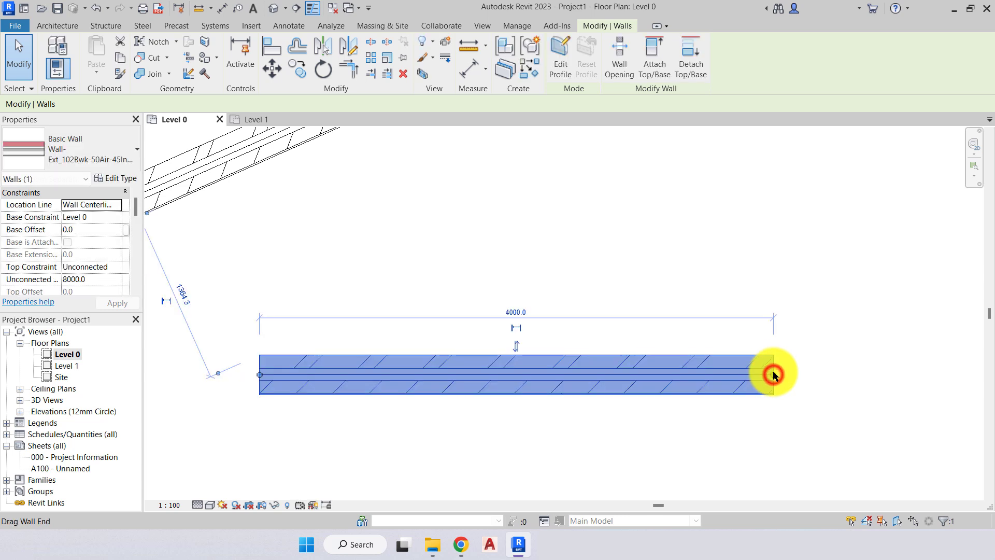
Swing the horizontal wall's right end up to about 28° and set the wall's length to 4000 mm.
{"action": "left_click_drag", "start_coordinate": [772, 375], "coordinate": [711, 139]}
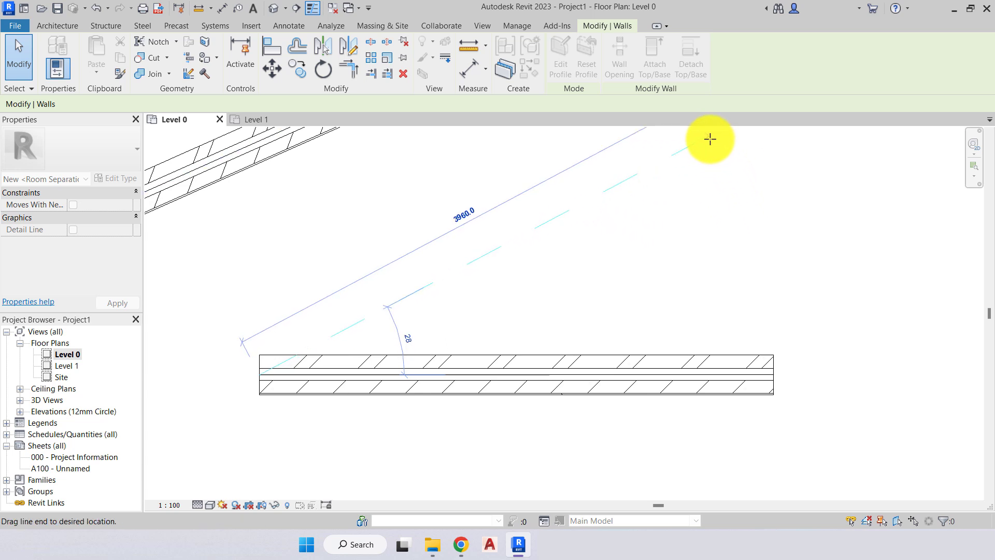
{"action": "left_click_drag", "start_coordinate": [711, 139], "coordinate": [710, 139]}
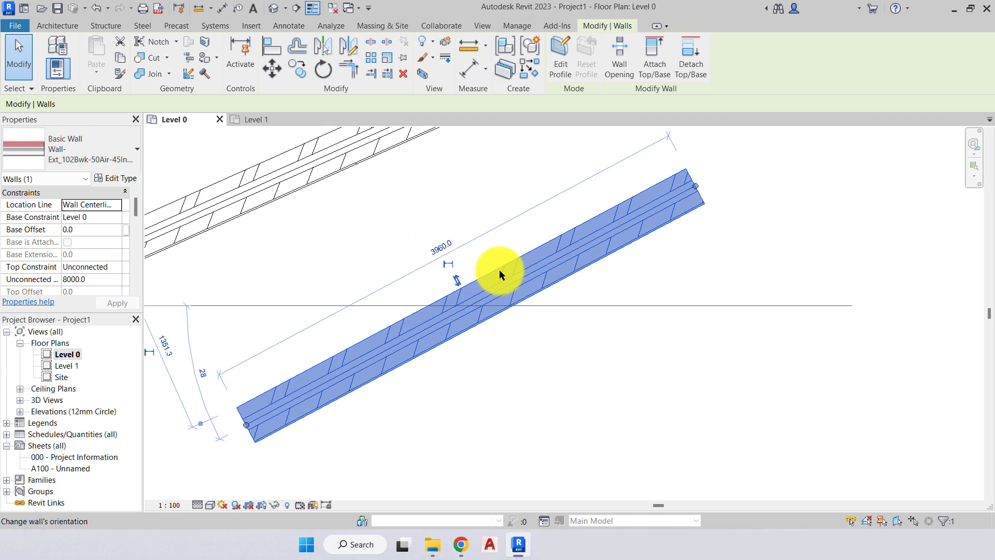
{"action": "left_click", "coordinate": [441, 249]}
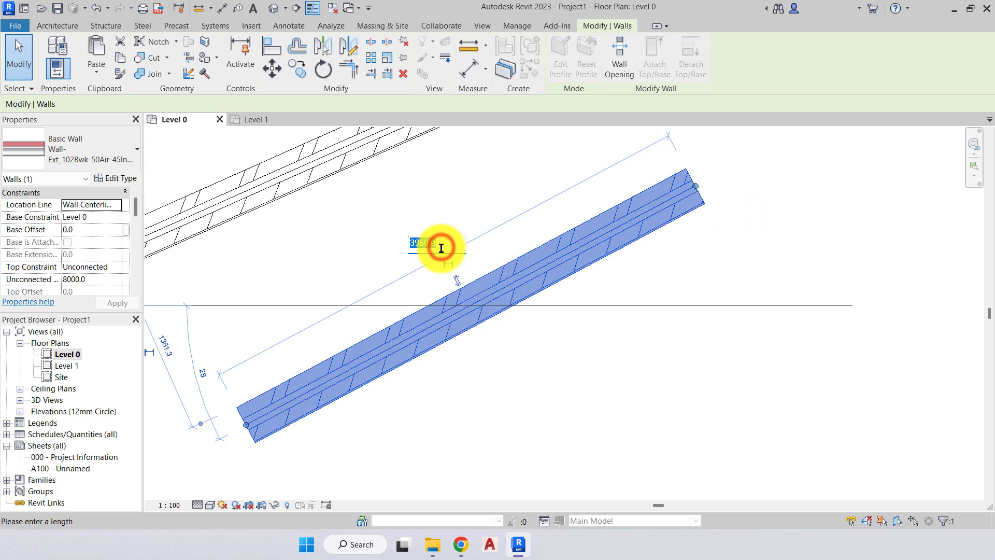
{"action": "type", "text": "4000"}
{"action": "key", "text": "Return"}
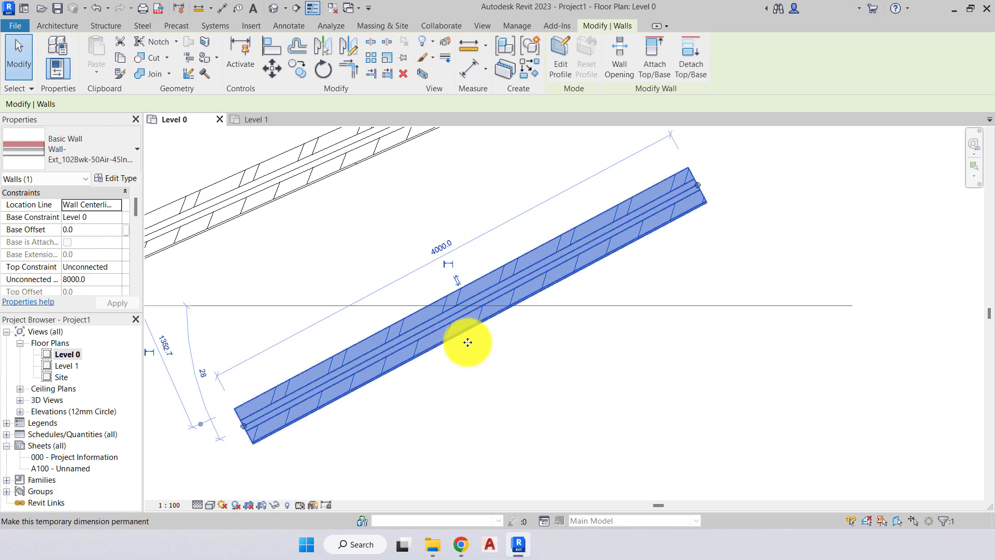
{"action": "left_click", "coordinate": [498, 395]}
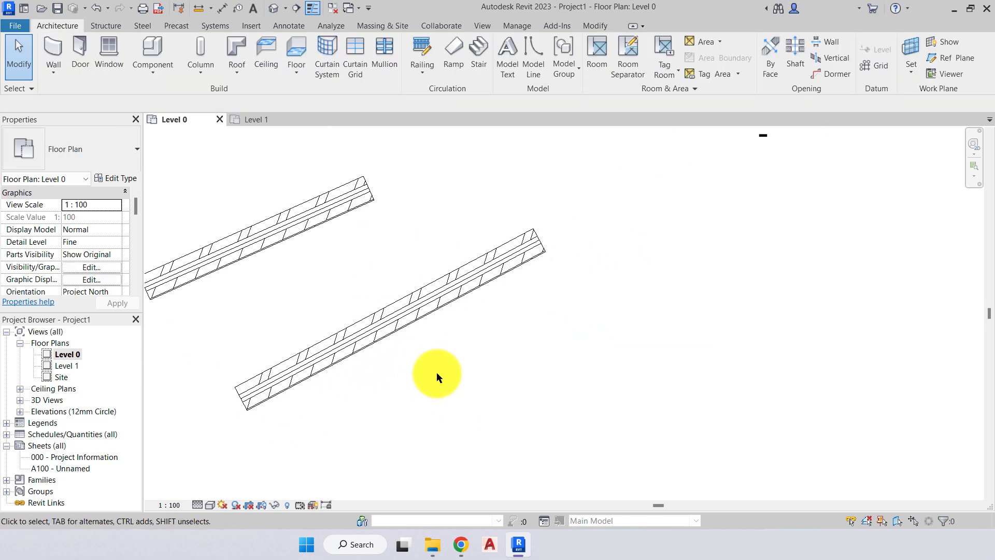
Swing the lower wall's right end down to about 11° with a length of 4000 mm and deselect the wall.
{"action": "left_click", "coordinate": [418, 317]}
{"action": "left_click_drag", "start_coordinate": [534, 240], "coordinate": [573, 334]}
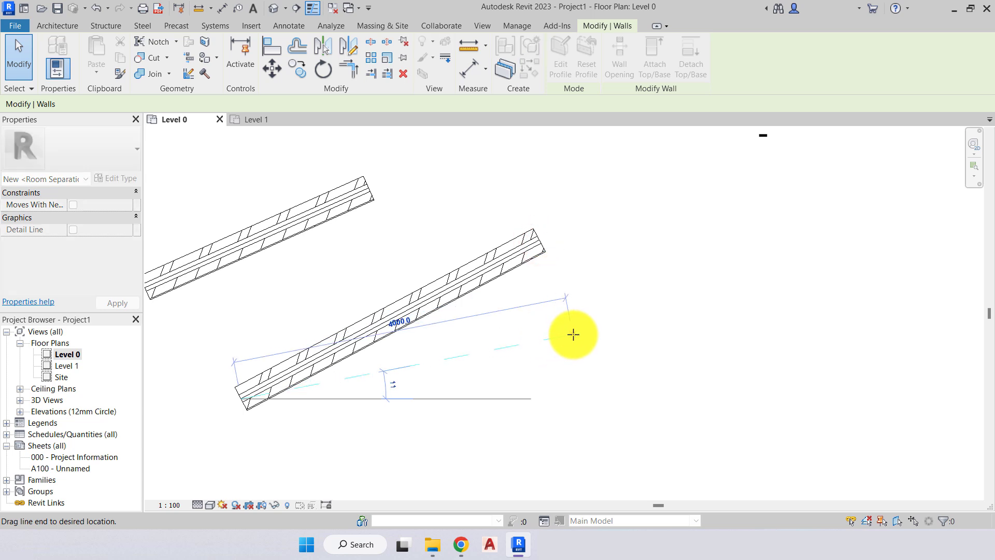
{"action": "left_click_drag", "start_coordinate": [574, 334], "coordinate": [573, 334]}
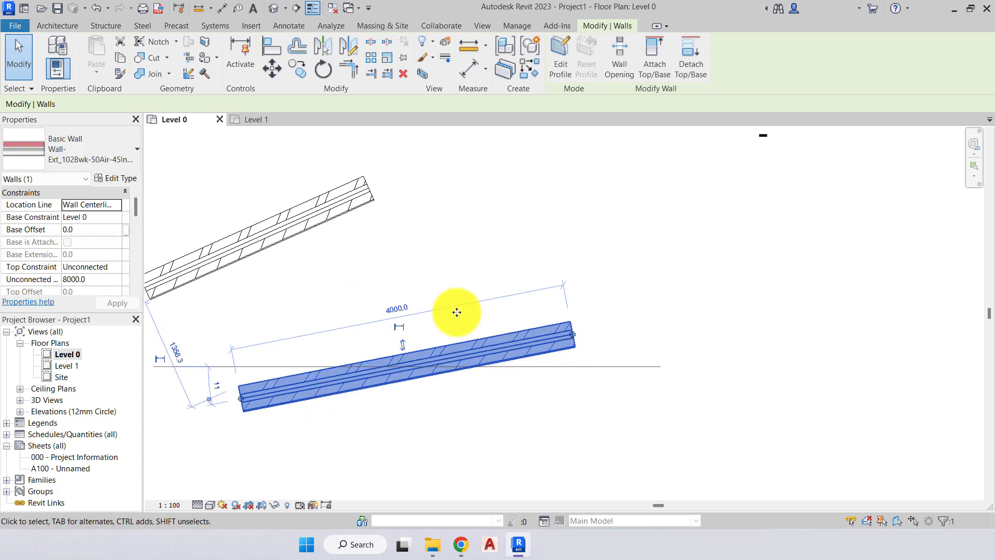
{"action": "middle_click_drag", "start_coordinate": [455, 311], "coordinate": [512, 337]}
{"action": "scroll", "coordinate": [485, 269], "scroll_direction": "up", "scroll_amount": 2}
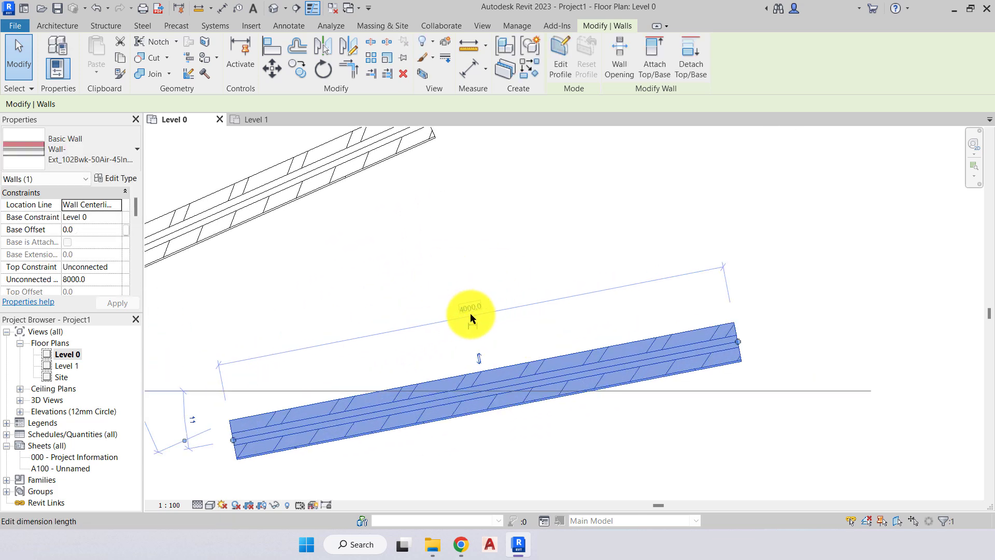
{"action": "scroll", "coordinate": [470, 314], "scroll_direction": "down", "scroll_amount": 2}
{"action": "left_click", "coordinate": [449, 372]}
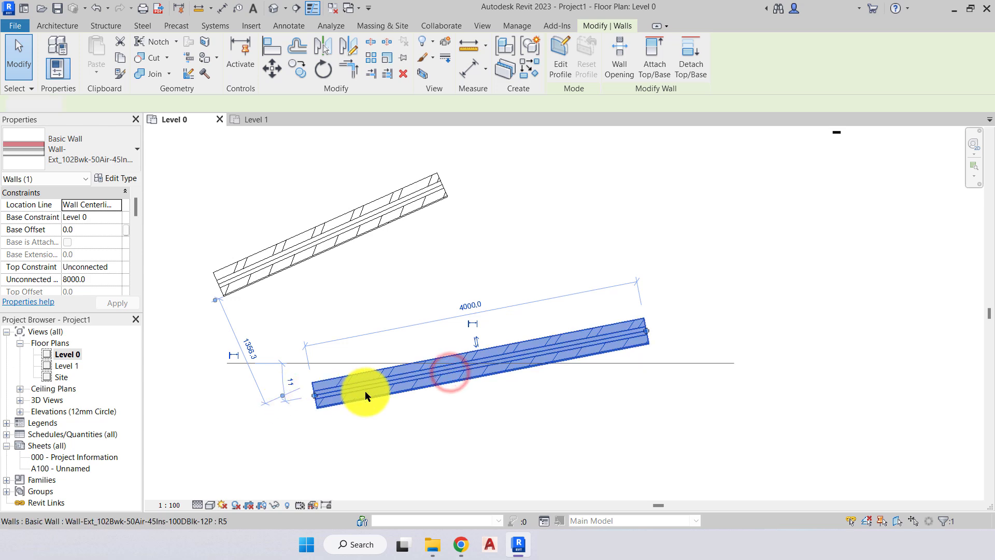
{"action": "left_click", "coordinate": [496, 399]}
{"action": "scroll", "coordinate": [511, 405], "scroll_direction": "down", "scroll_amount": 2}
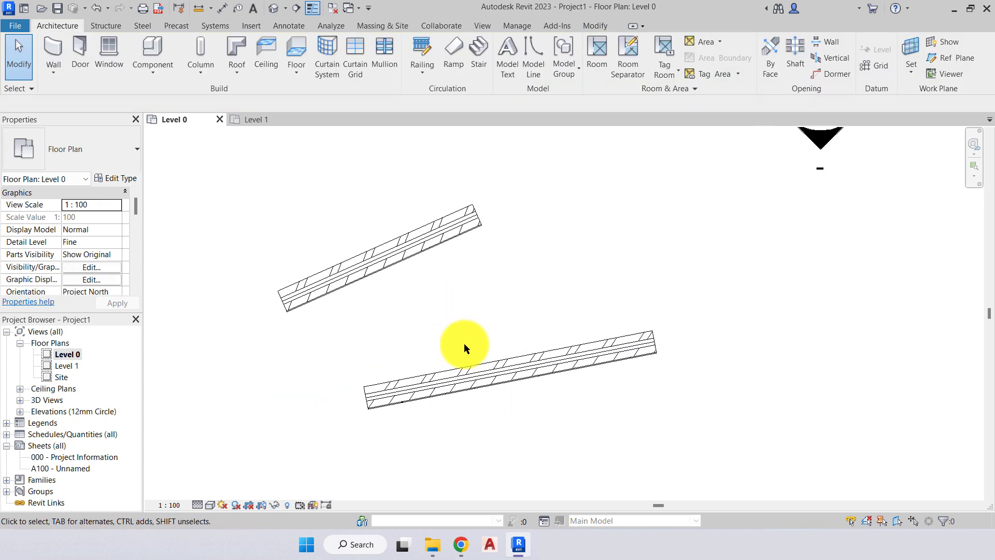
Delete both separate sloping walls located above the wall chain.
{"action": "left_click", "coordinate": [462, 379]}
{"action": "key", "text": "Delete"}
{"action": "left_click", "coordinate": [389, 262]}
{"action": "key", "text": "Delete"}
{"action": "left_click", "coordinate": [417, 309]}
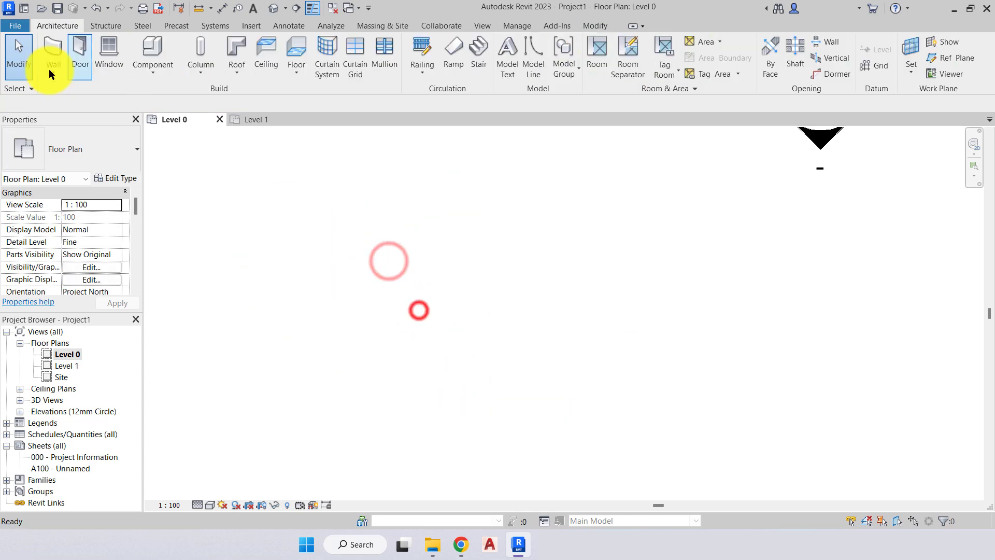
Draw a vertical wall about 2800 mm long in the empty lower part of the Level 0 plan, ending the chain there.
{"action": "left_click", "coordinate": [51, 57]}
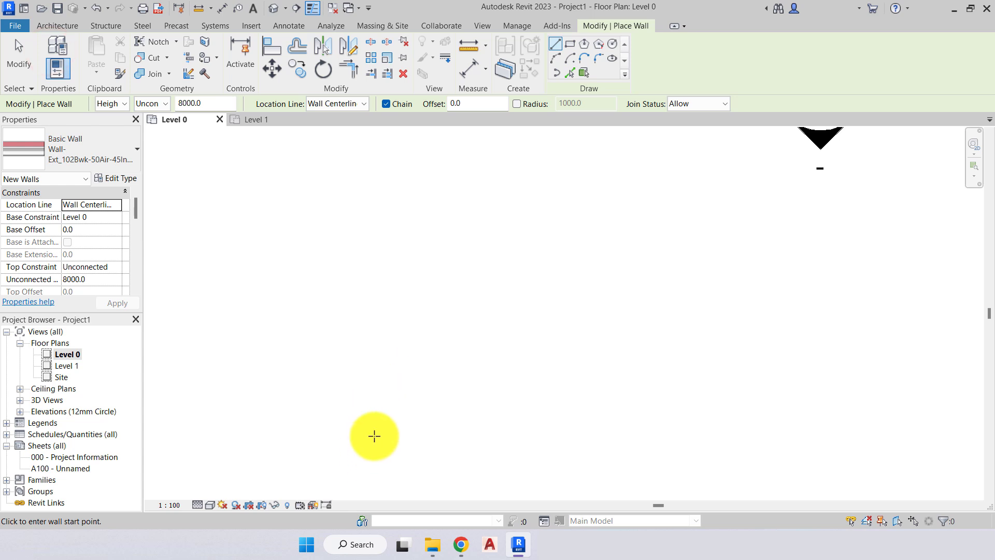
{"action": "left_click", "coordinate": [375, 436]}
{"action": "left_click", "coordinate": [380, 230]}
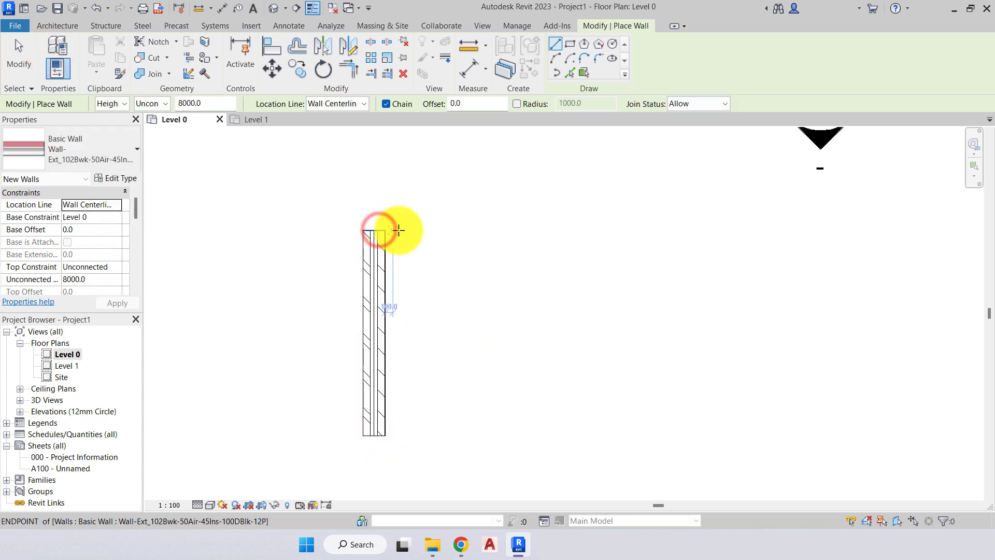
{"action": "key", "text": "Escape"}
Draw a separate horizontal wall about 3600 mm long above and to the right of the vertical wall, and finish wall placement.
{"action": "left_click", "coordinate": [438, 169]}
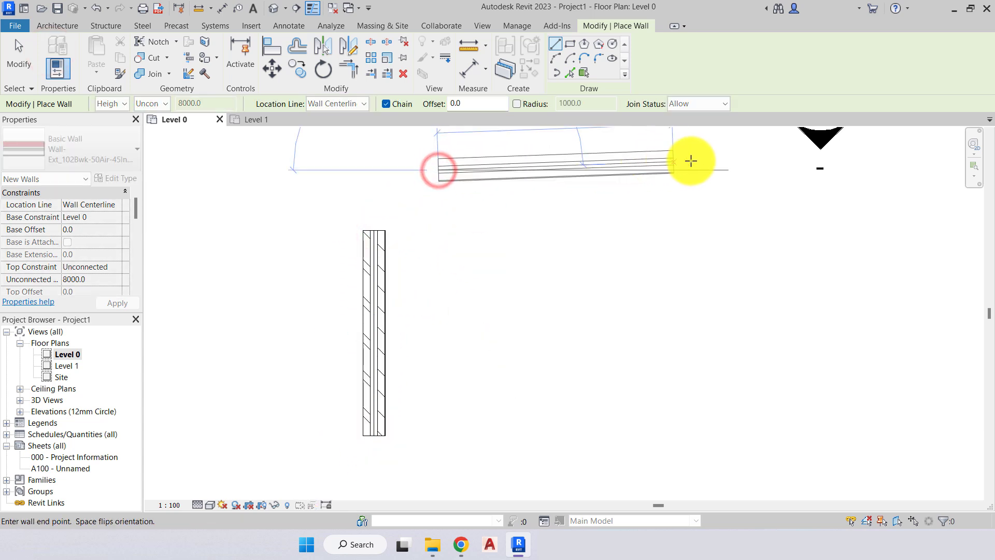
{"action": "left_click", "coordinate": [703, 166]}
{"action": "key", "text": "Escape"}
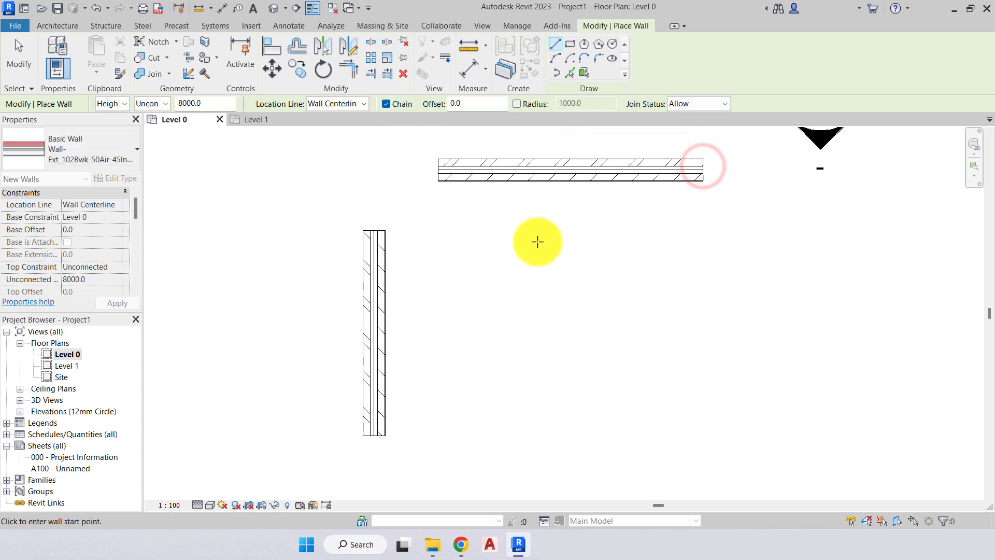
{"action": "mouse_move", "coordinate": [534, 240]}
{"action": "middle_mouse_down"}
{"action": "mouse_move", "coordinate": [529, 324]}
{"action": "mouse_move", "coordinate": [499, 300]}
{"action": "middle_mouse_up"}
{"action": "scroll", "coordinate": [500, 300], "scroll_direction": "down", "scroll_amount": 1}
{"action": "key", "text": "Escape"}
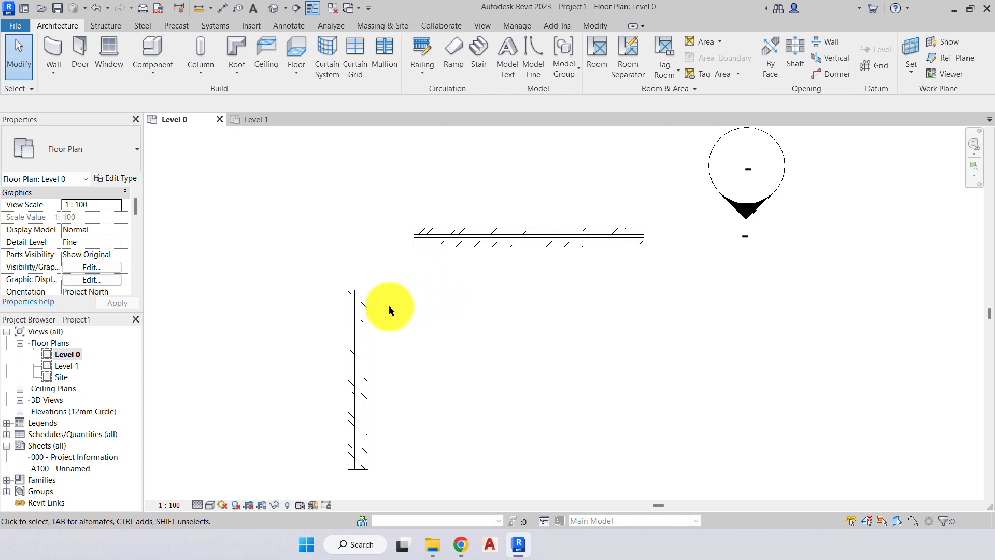
Select each wall in turn and examine the temporary dimensions between the vertical wall and the horizontal wall.
{"action": "left_click", "coordinate": [355, 342]}
{"action": "key", "text": "Escape"}
{"action": "left_click", "coordinate": [477, 244]}
{"action": "key", "text": "Escape"}
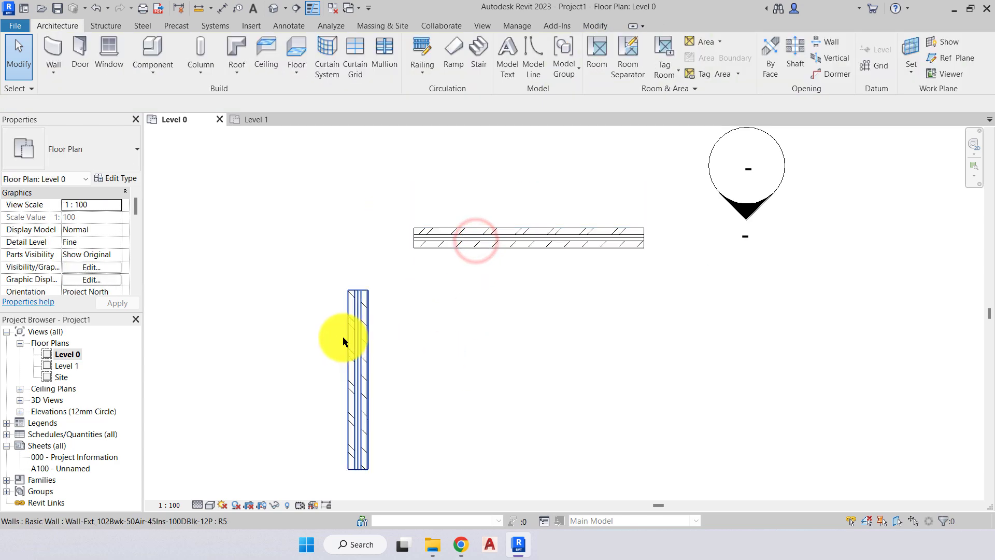
{"action": "left_click", "coordinate": [348, 326]}
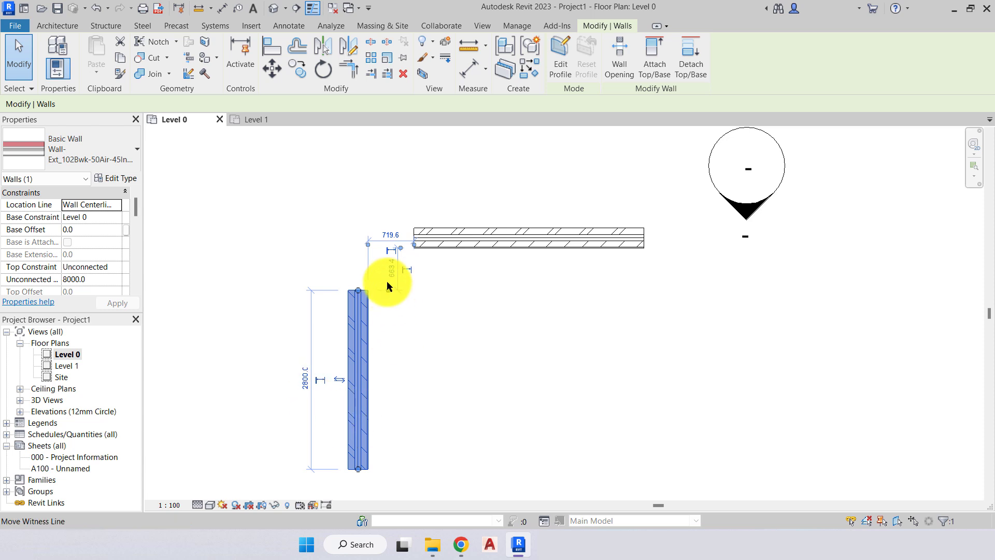
{"action": "scroll", "coordinate": [386, 254], "scroll_direction": "up", "scroll_amount": 3}
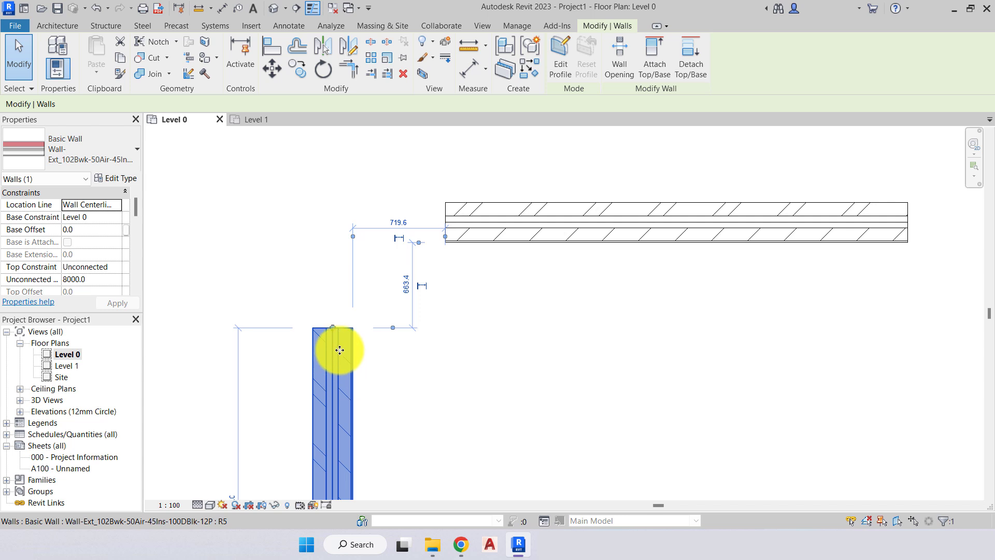
{"action": "scroll", "coordinate": [362, 357], "scroll_direction": "down", "scroll_amount": 3}
{"action": "middle_click_drag", "start_coordinate": [394, 367], "coordinate": [454, 320]}
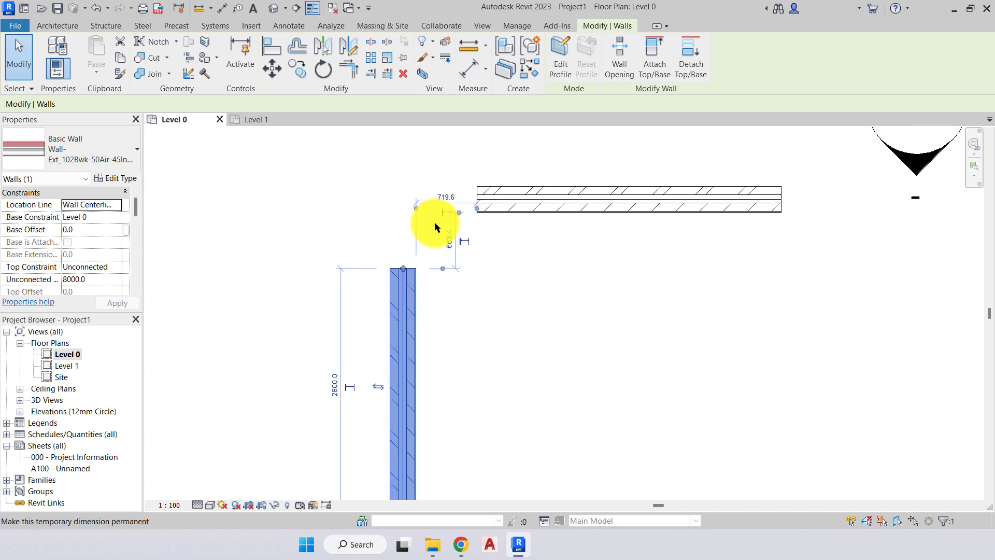
{"action": "scroll", "coordinate": [478, 212], "scroll_direction": "up", "scroll_amount": 2}
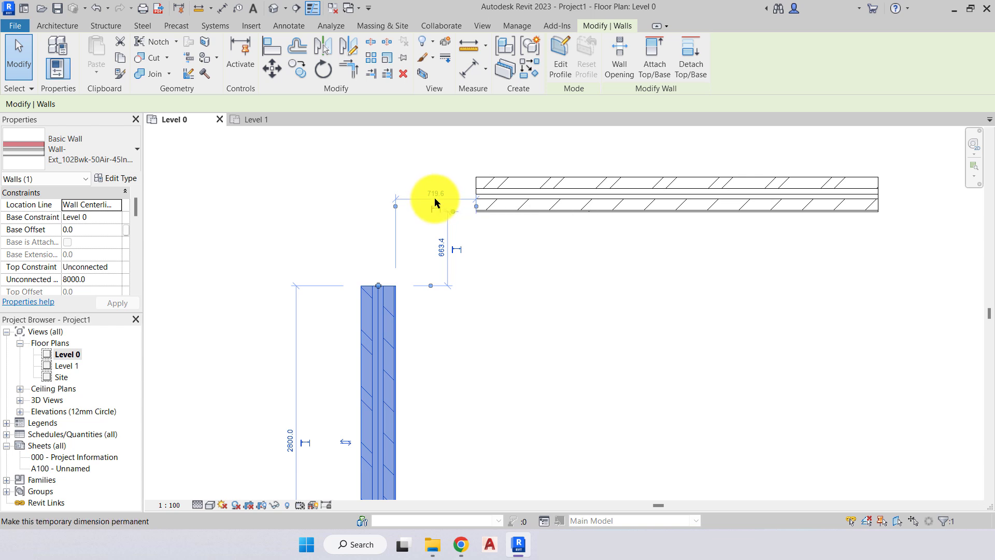
{"action": "scroll", "coordinate": [437, 306], "scroll_direction": "down", "scroll_amount": 1}
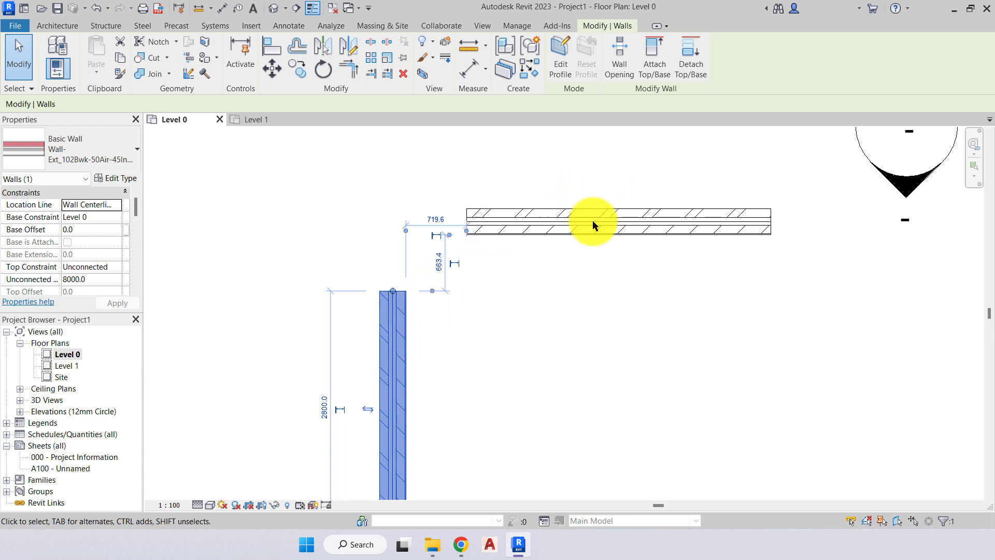
Move the selected vertical wall by setting its horizontal distance to the horizontal wall's left end to 900 mm.
{"action": "left_click", "coordinate": [435, 217]}
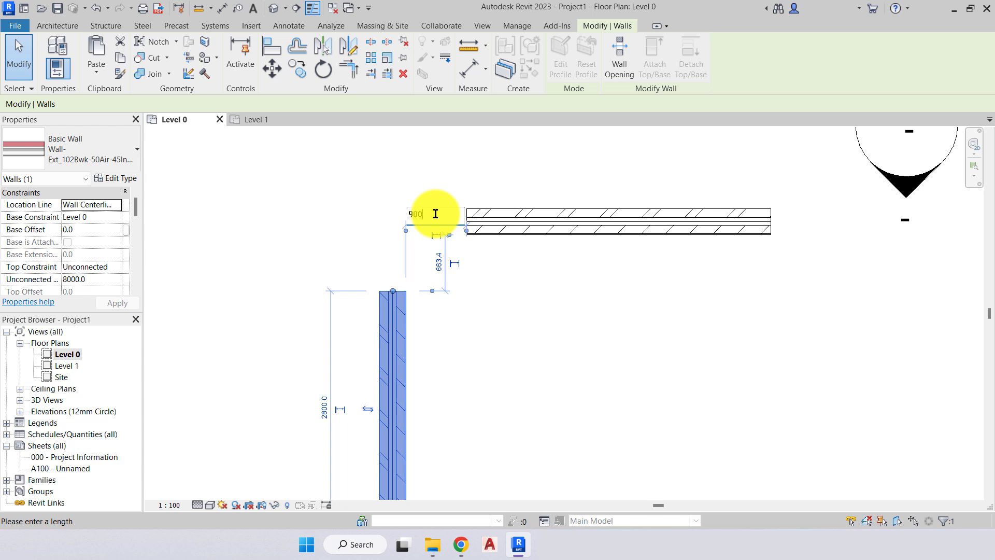
{"action": "key", "text": "Return"}
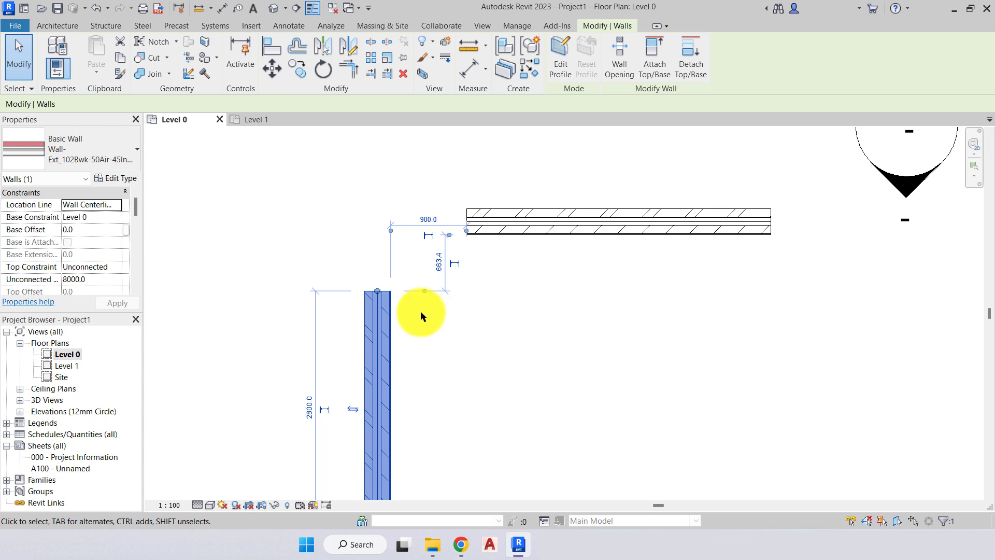
{"action": "middle_click_drag", "start_coordinate": [437, 318], "coordinate": [352, 279]}
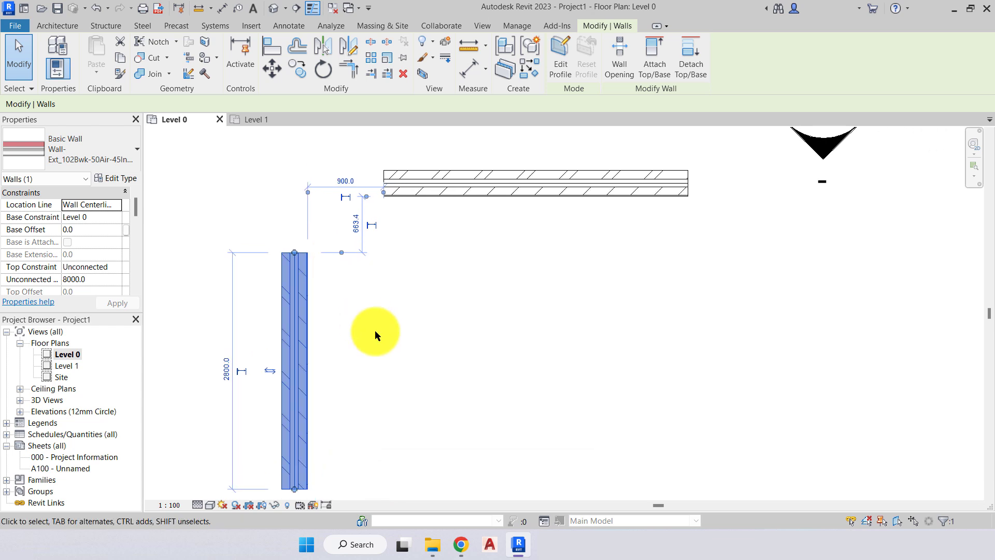
{"action": "middle_click_drag", "start_coordinate": [374, 312], "coordinate": [391, 260]}
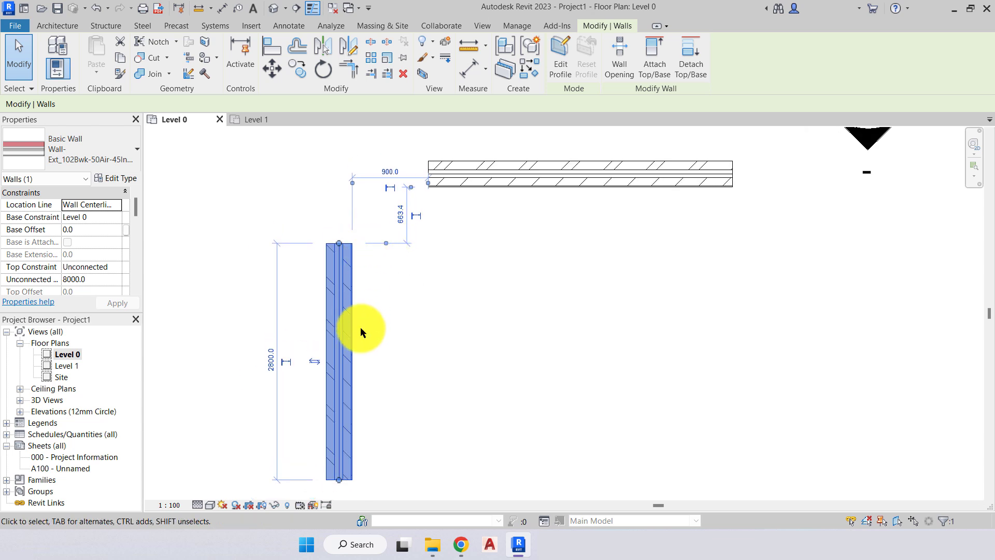
Move the selected vertical wall down by setting the vertical gap between its upper end and the horizontal wall to 900 mm.
{"action": "scroll", "coordinate": [376, 342], "scroll_direction": "up", "scroll_amount": 2}
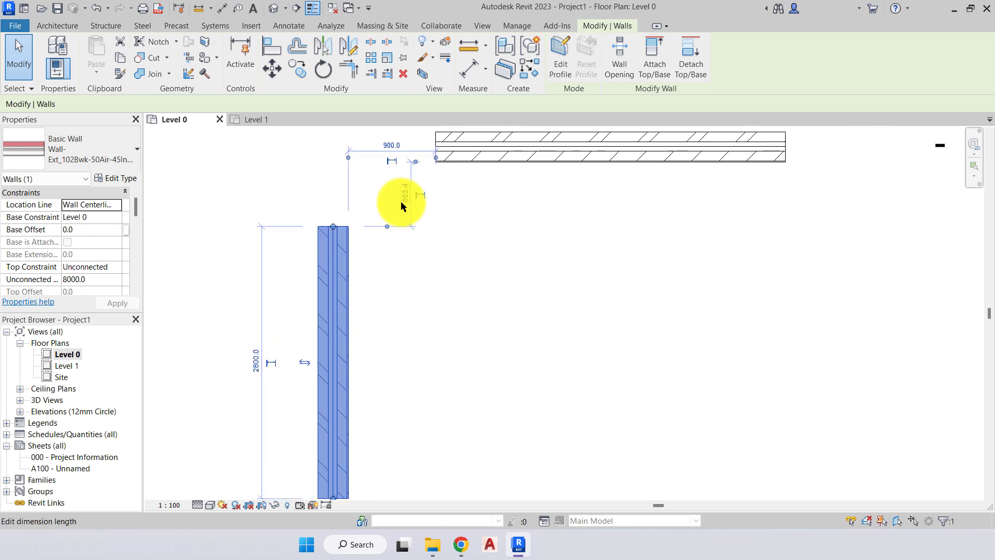
{"action": "left_click", "coordinate": [401, 205]}
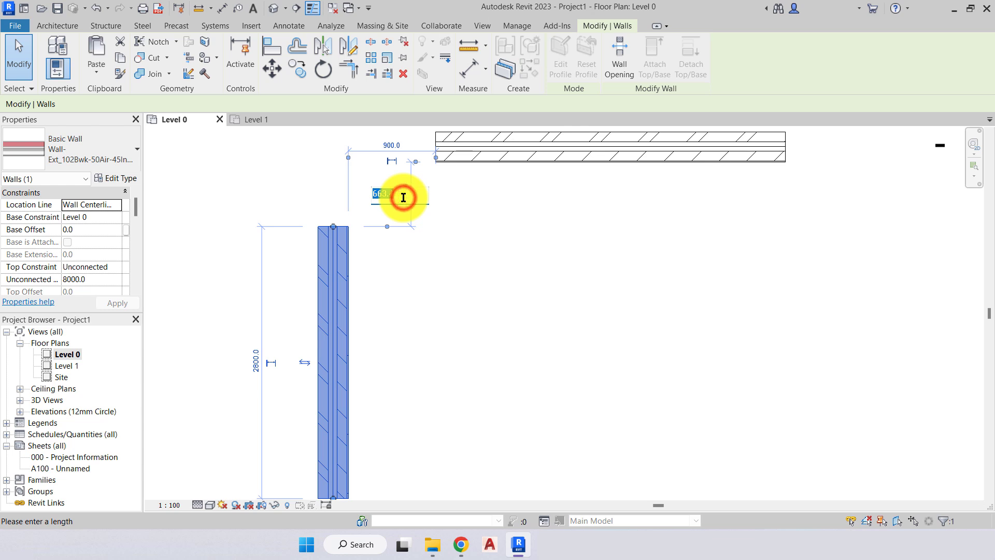
{"action": "type", "text": "900"}
{"action": "key", "text": "Return"}
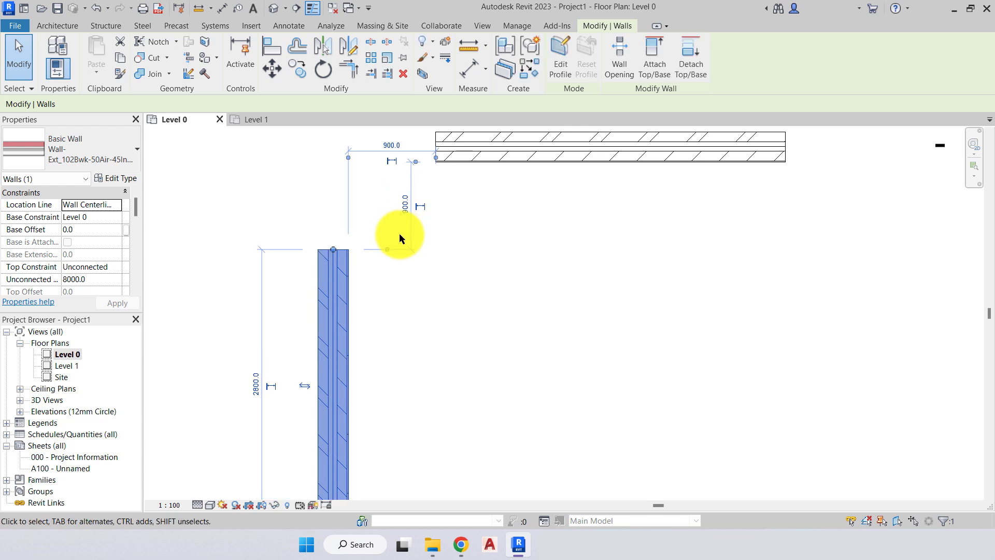
{"action": "scroll", "coordinate": [391, 269], "scroll_direction": "down", "scroll_amount": 3}
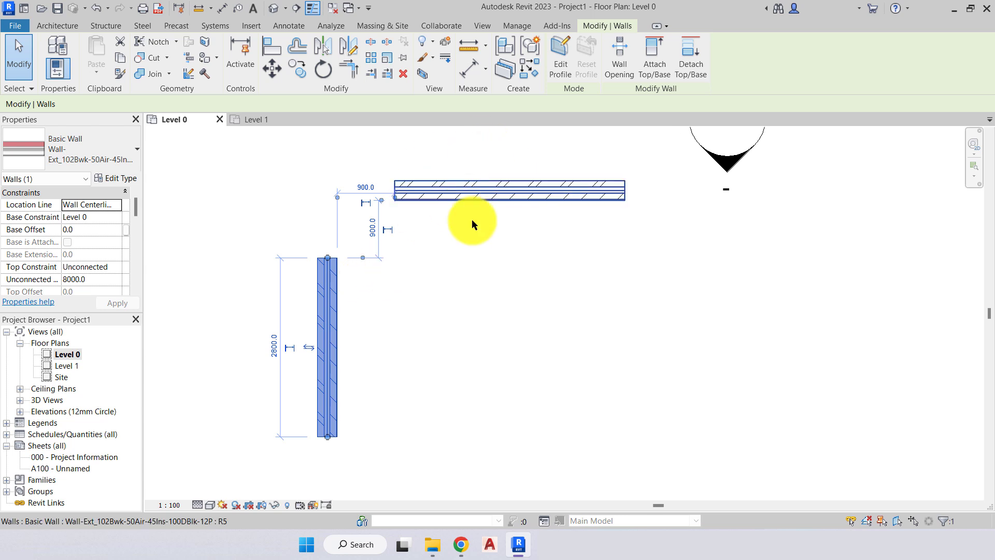
{"action": "middle_click_drag", "start_coordinate": [542, 176], "coordinate": [536, 220]}
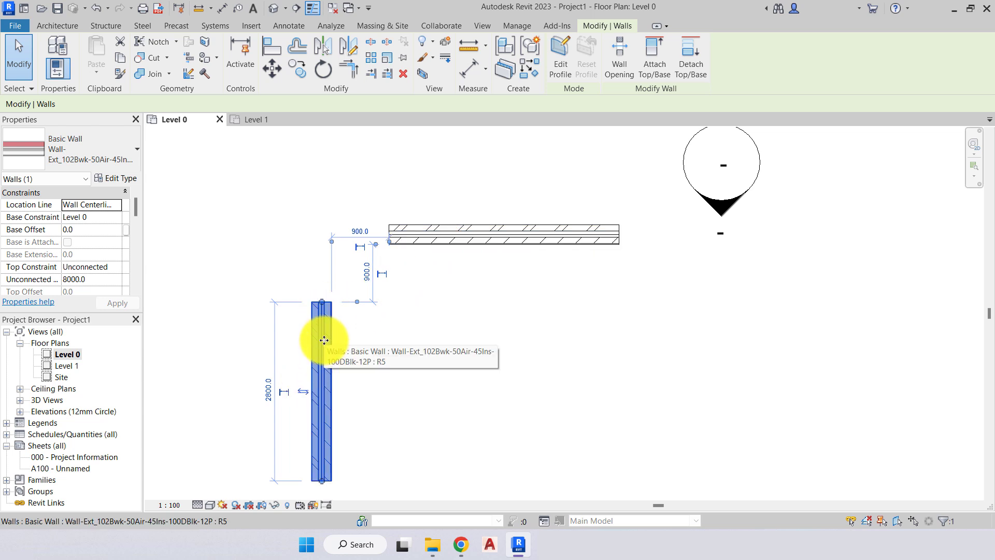
Move the horizontal wall instead, setting the horizontal distance from its left end to the vertical wall to 1200 mm.
{"action": "left_click", "coordinate": [438, 398]}
{"action": "left_click", "coordinate": [486, 235]}
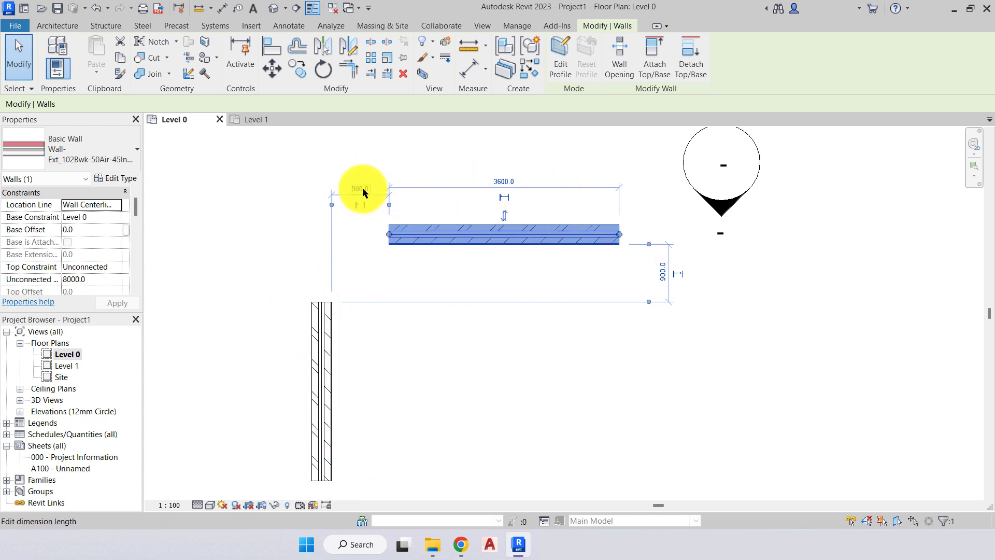
{"action": "type", "text": "1200"}
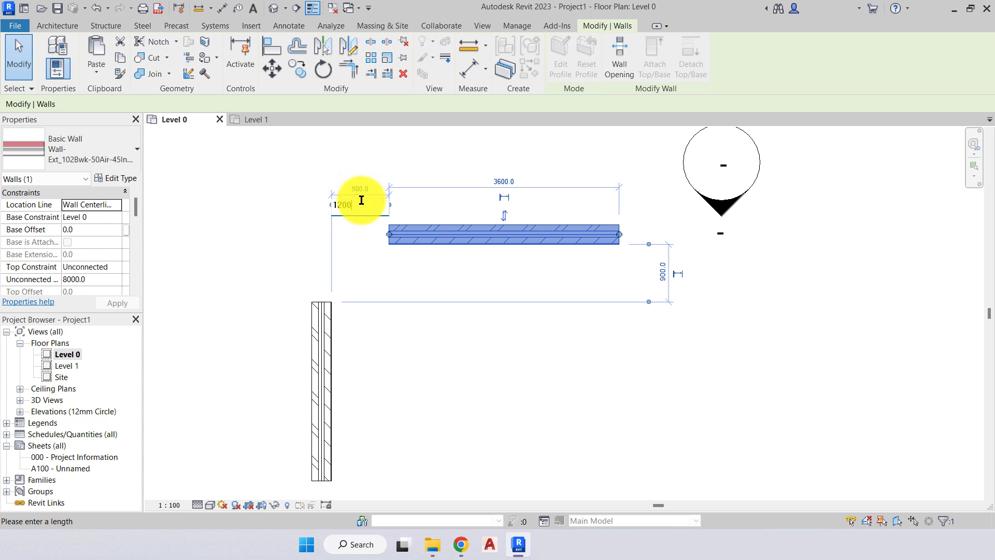
{"action": "key", "text": "Return"}
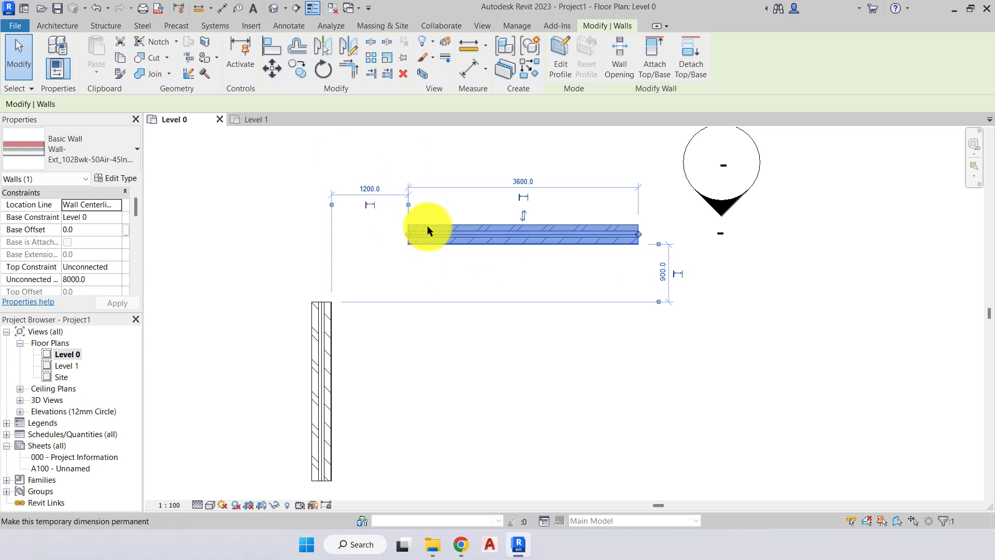
Set the vertical gap between the selected horizontal wall and the vertical wall's upper end to 1200 mm, and deselect the wall.
{"action": "left_click", "coordinate": [659, 279]}
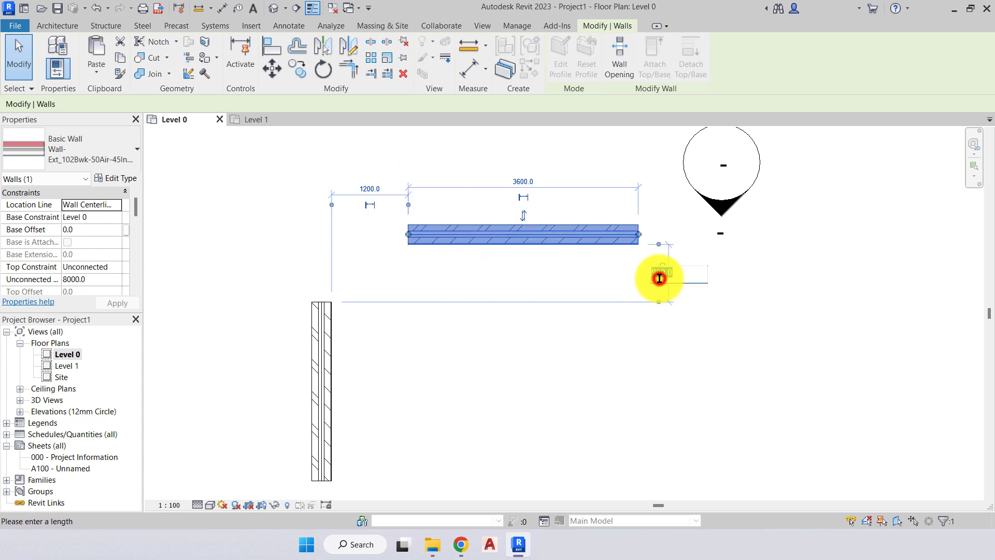
{"action": "type", "text": "1200"}
{"action": "key", "text": "Return"}
{"action": "left_click", "coordinate": [606, 339]}
Make the horizontal wall's temporary length dimension permanent and deselect the wall.
{"action": "left_click", "coordinate": [538, 229]}
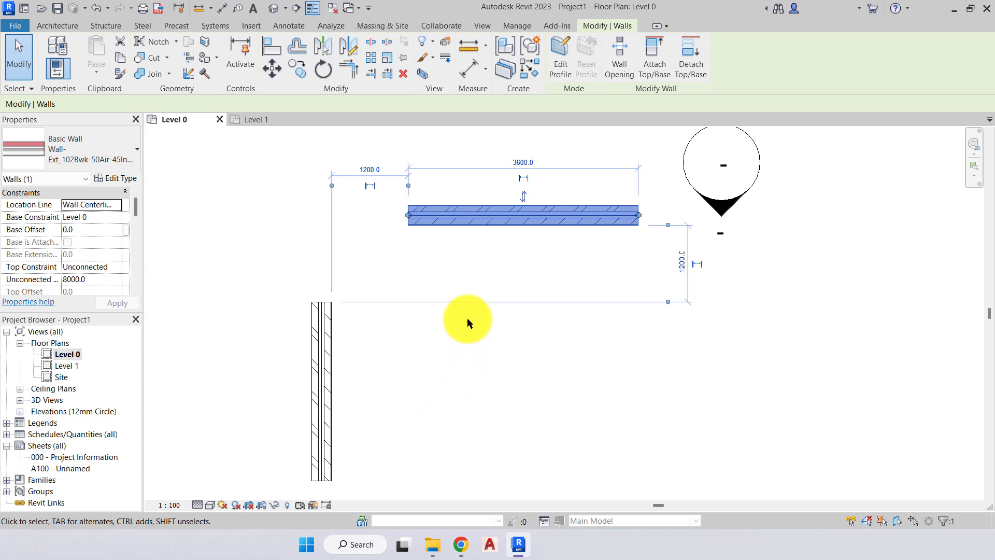
{"action": "middle_click_drag", "start_coordinate": [487, 303], "coordinate": [461, 307]}
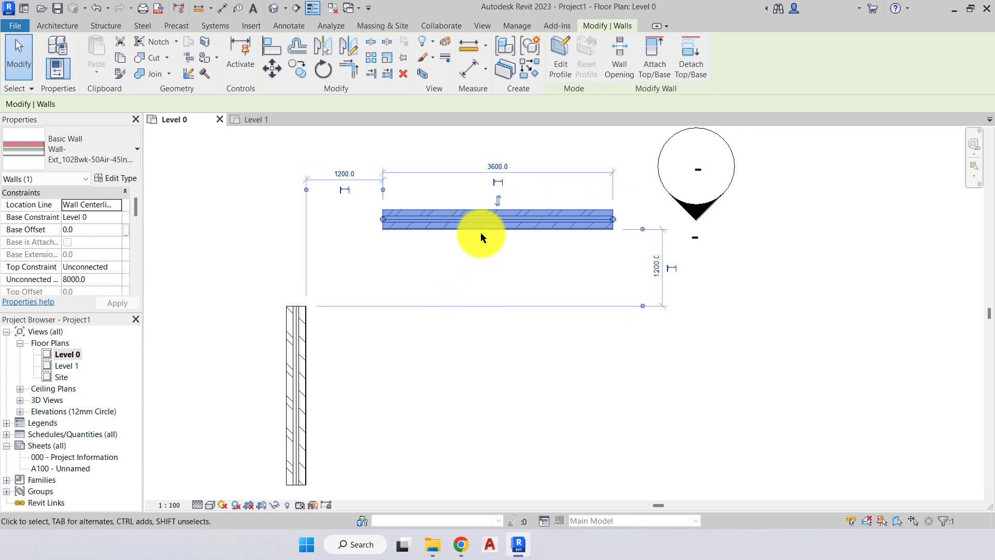
{"action": "middle_click_drag", "start_coordinate": [480, 232], "coordinate": [462, 251]}
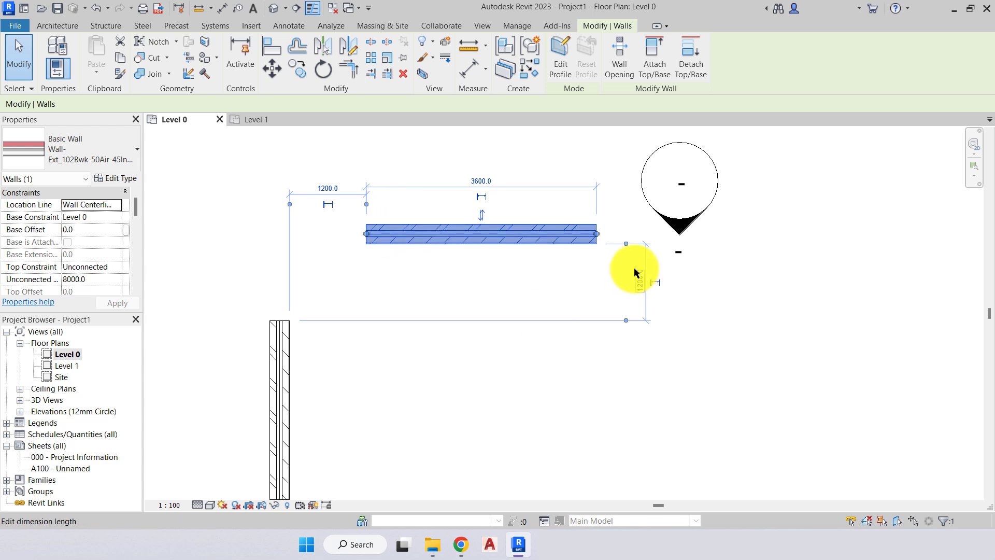
{"action": "scroll", "coordinate": [452, 151], "scroll_direction": "up", "scroll_amount": 2}
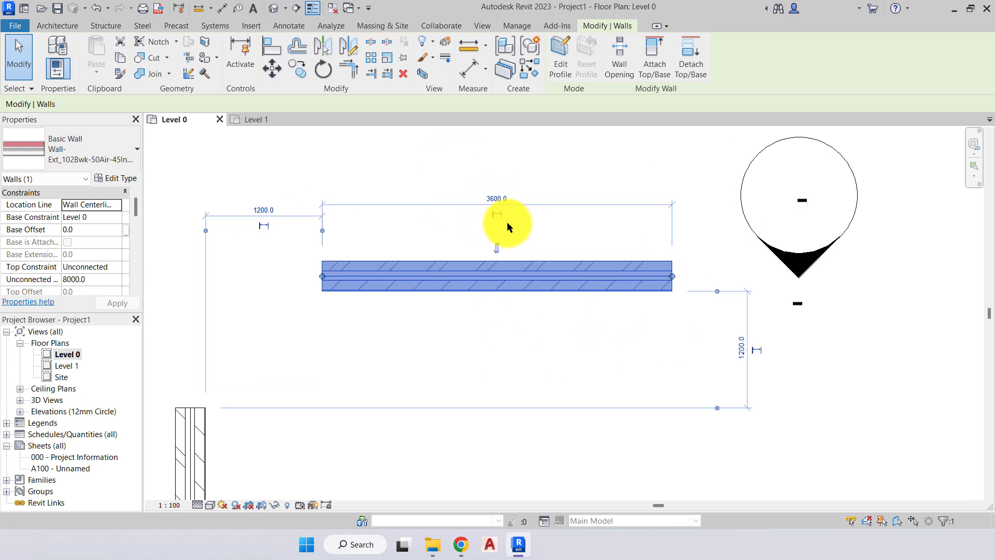
{"action": "left_click", "coordinate": [497, 213]}
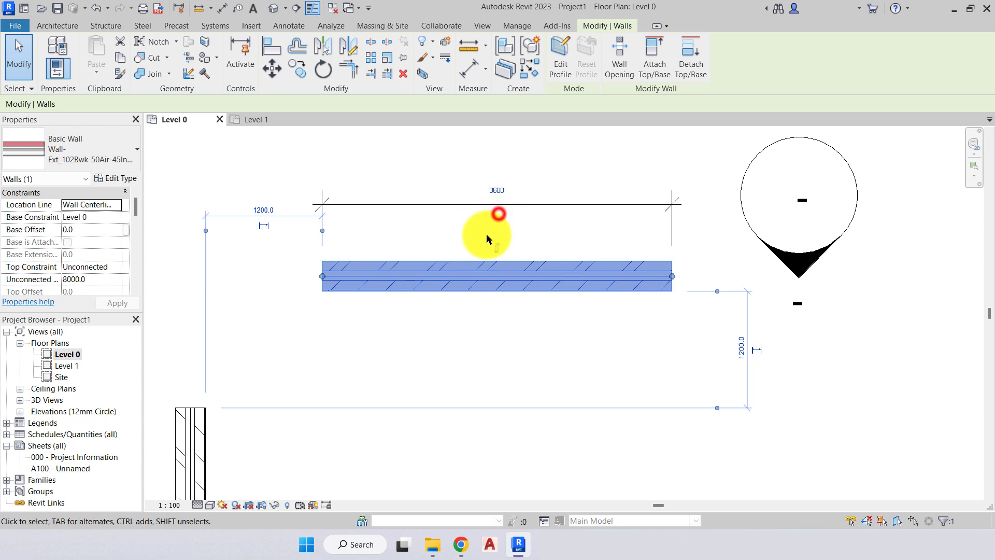
{"action": "left_click", "coordinate": [484, 323]}
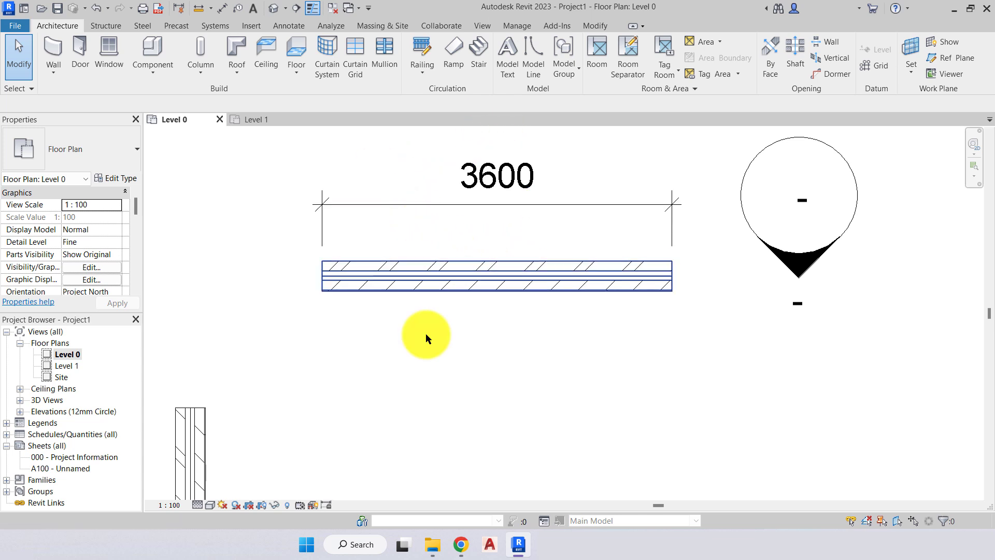
Make the vertical wall's temporary length dimension permanent and deselect the wall.
{"action": "middle_click_drag", "start_coordinate": [409, 365], "coordinate": [438, 327]}
{"action": "scroll", "coordinate": [438, 327], "scroll_direction": "down", "scroll_amount": 1}
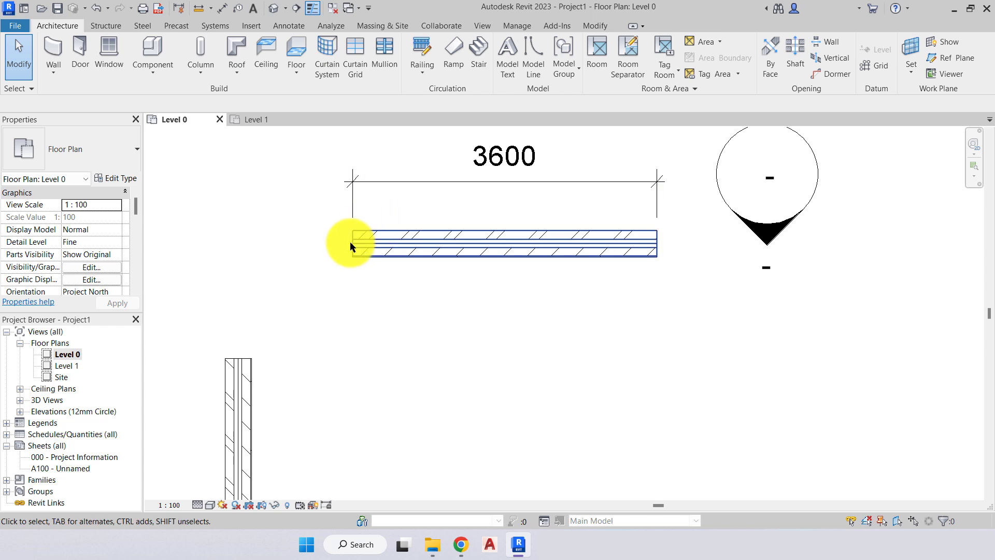
{"action": "middle_click_drag", "start_coordinate": [424, 286], "coordinate": [560, 154]}
{"action": "scroll", "coordinate": [418, 259], "scroll_direction": "down", "scroll_amount": 1}
{"action": "left_click", "coordinate": [336, 293]}
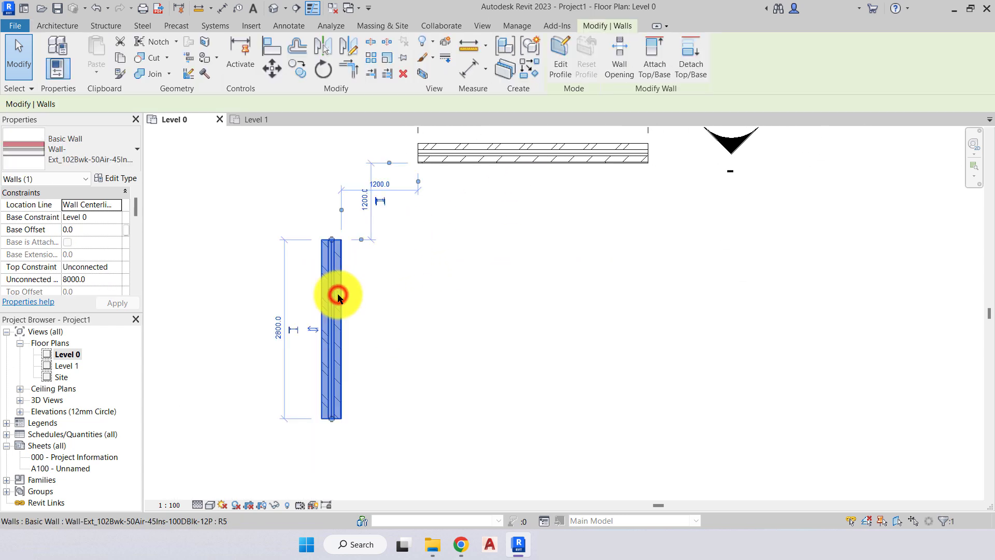
{"action": "left_click", "coordinate": [294, 332]}
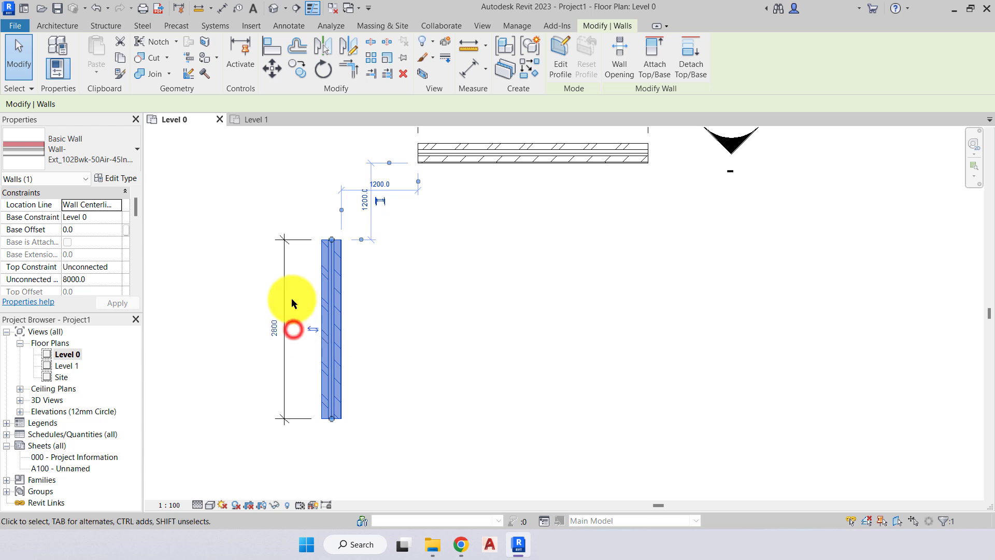
{"action": "left_click", "coordinate": [198, 295]}
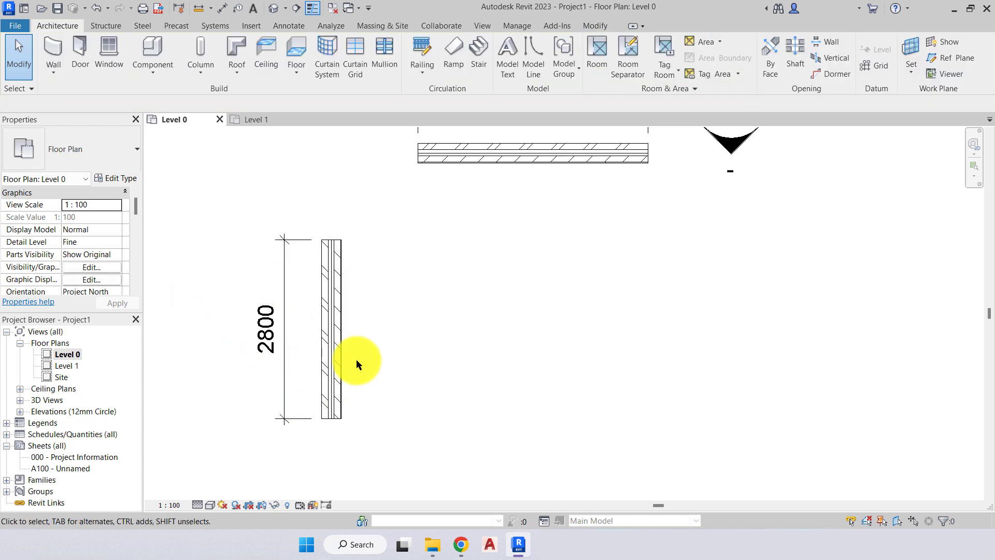
{"action": "scroll", "coordinate": [364, 302], "scroll_direction": "down", "scroll_amount": 2}
{"action": "middle_click_drag", "start_coordinate": [364, 303], "coordinate": [317, 371]}
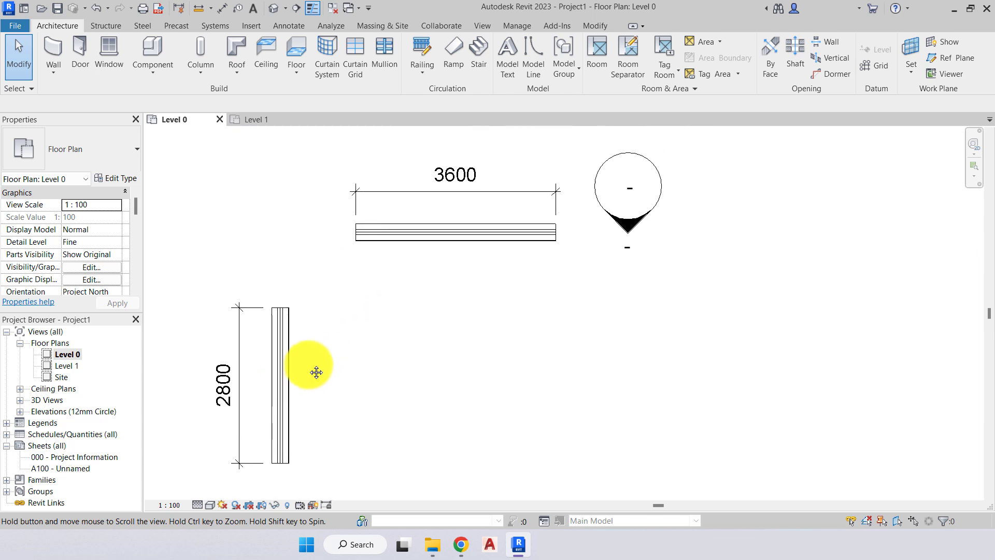
Examine the horizontal wall's material layers and its orientation control up close, and deselect the wall.
{"action": "scroll", "coordinate": [419, 232], "scroll_direction": "up", "scroll_amount": 4}
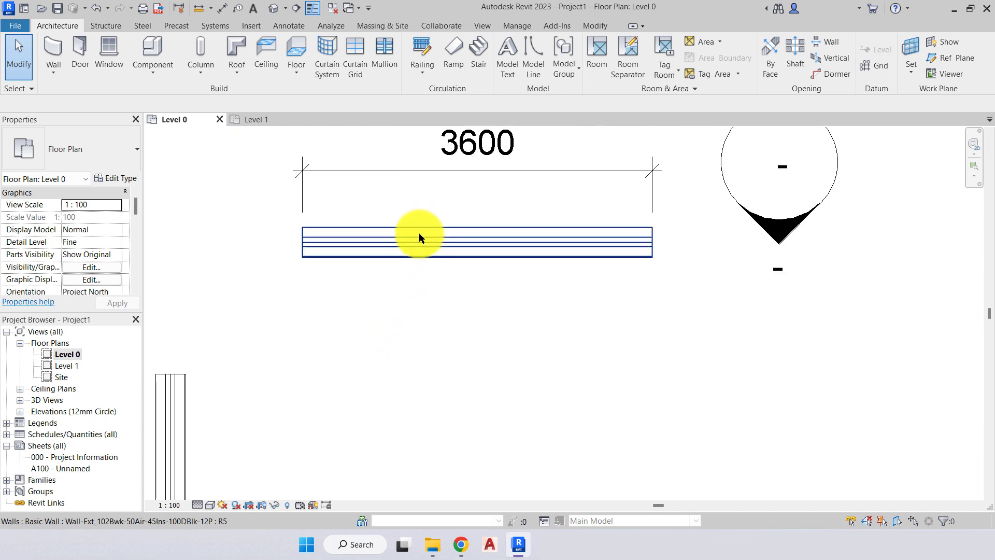
{"action": "scroll", "coordinate": [418, 228], "scroll_direction": "down", "scroll_amount": 2}
{"action": "left_click", "coordinate": [410, 285]}
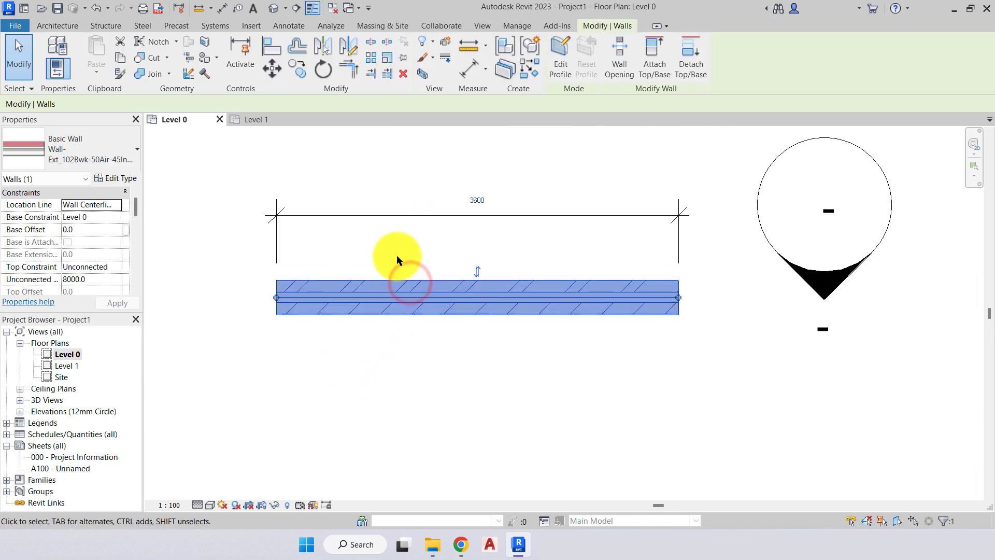
{"action": "scroll", "coordinate": [396, 255], "scroll_direction": "up", "scroll_amount": 2}
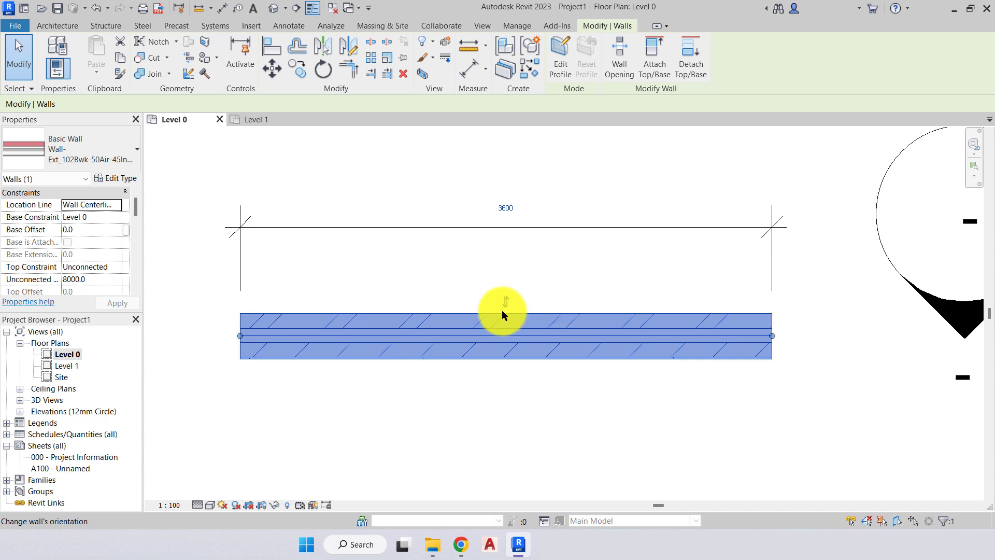
{"action": "scroll", "coordinate": [475, 374], "scroll_direction": "up", "scroll_amount": 3}
{"action": "scroll", "coordinate": [475, 376], "scroll_direction": "down", "scroll_amount": 1}
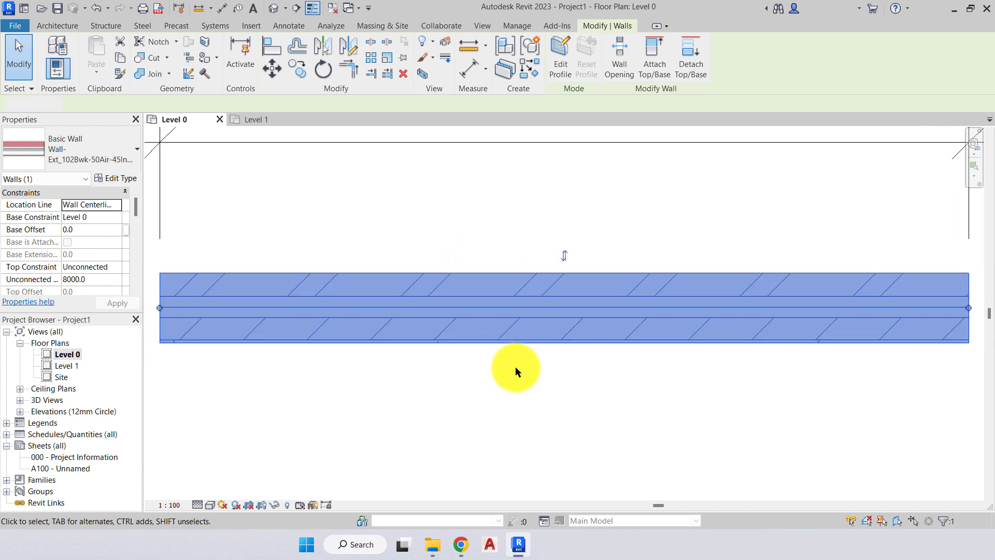
{"action": "left_click", "coordinate": [515, 368]}
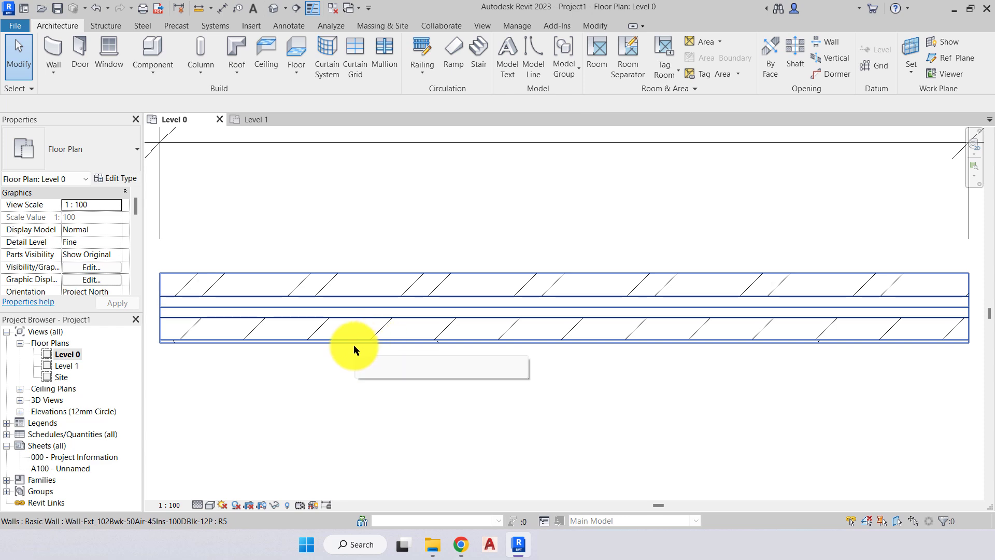
Check the horizontal wall's type name in the list of wall types, close the list without choosing another type, and deselect the wall.
{"action": "left_click", "coordinate": [353, 355]}
{"action": "left_click", "coordinate": [342, 294]}
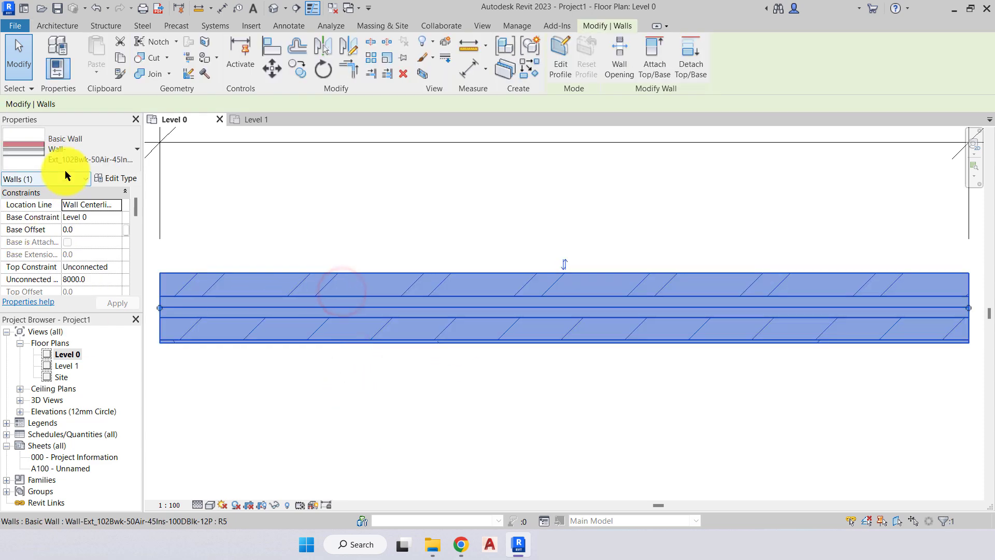
{"action": "left_click", "coordinate": [117, 157]}
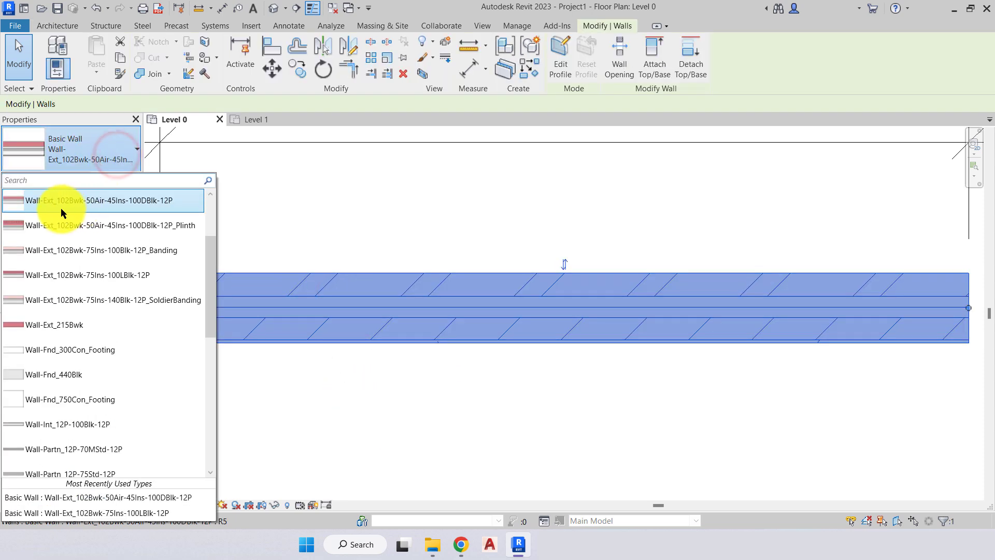
{"action": "mouse_move", "coordinate": [48, 200]}
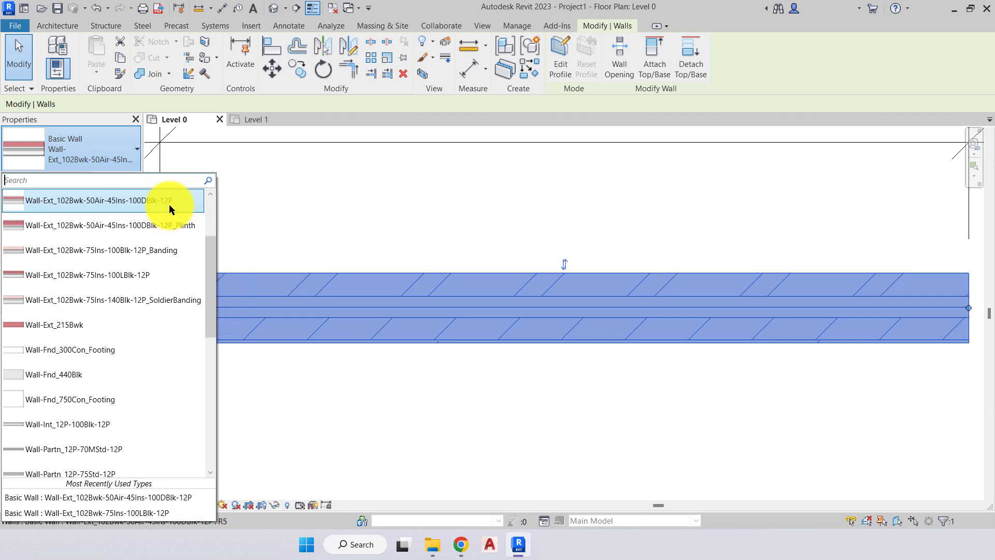
{"action": "left_click", "coordinate": [408, 389]}
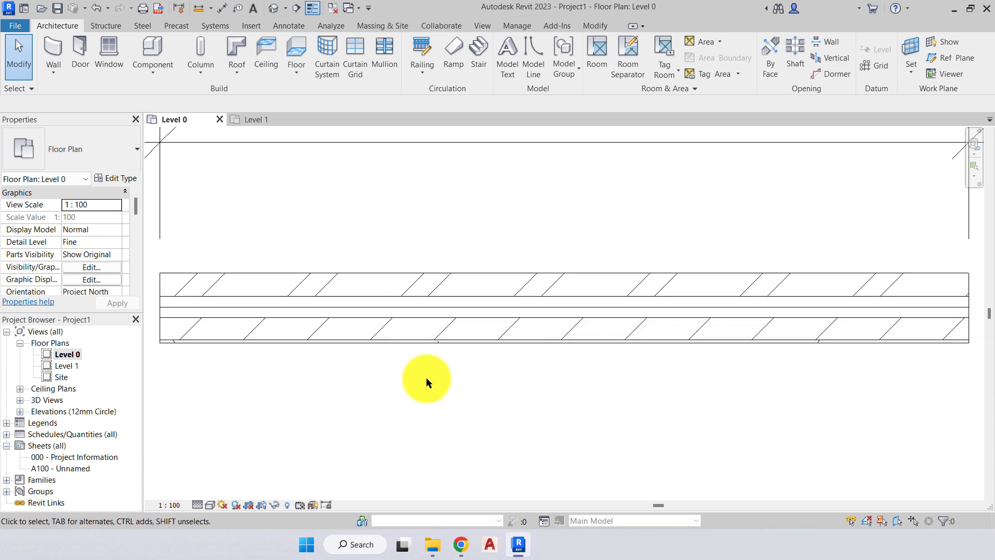
Stretch the horizontal wall's left end outward to a total length of 3640 mm, flip the wall's orientation, and deselect it.
{"action": "scroll", "coordinate": [423, 381], "scroll_direction": "down", "scroll_amount": 2}
{"action": "left_click", "coordinate": [413, 344]}
{"action": "scroll", "coordinate": [507, 301], "scroll_direction": "up", "scroll_amount": 2}
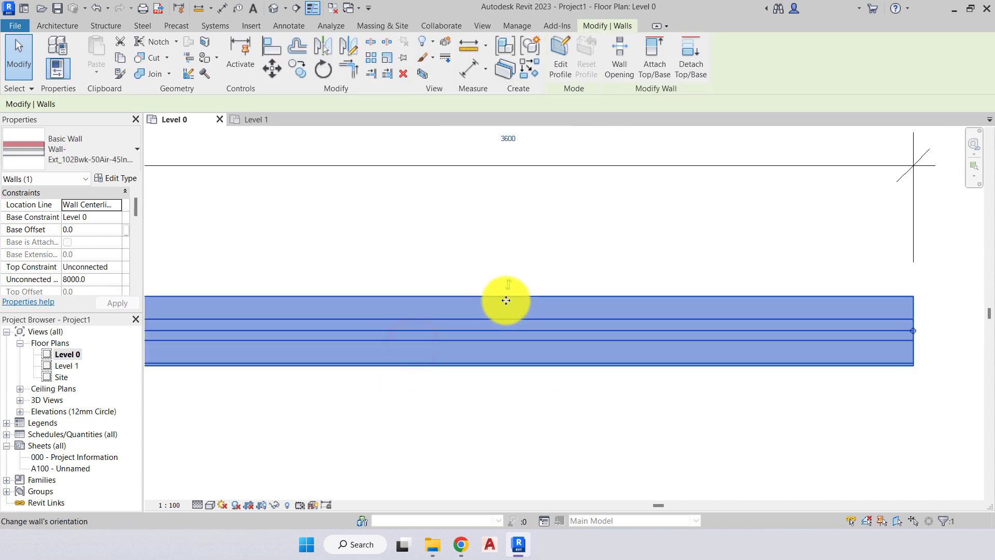
{"action": "scroll", "coordinate": [508, 288], "scroll_direction": "down", "scroll_amount": 1}
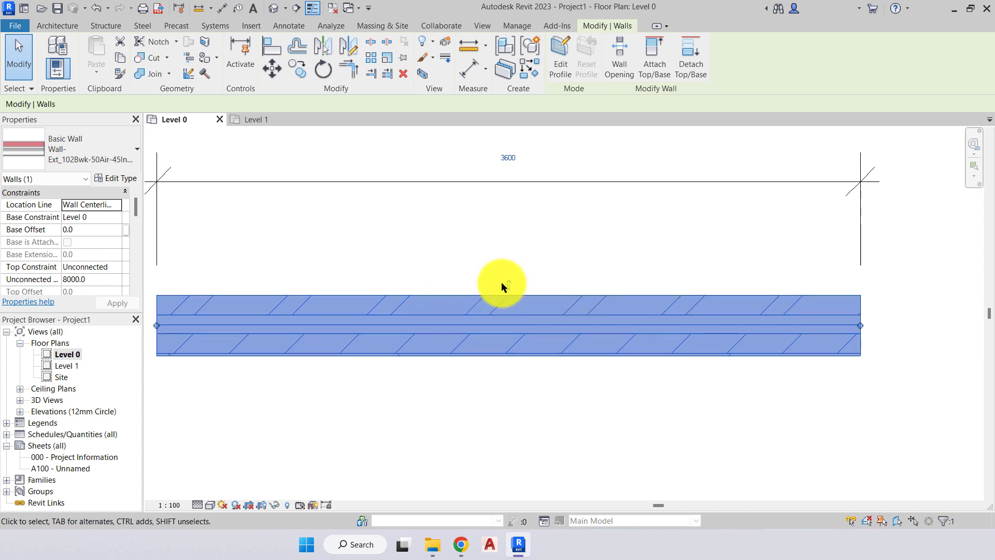
{"action": "middle_click_drag", "start_coordinate": [502, 283], "coordinate": [564, 282]}
{"action": "left_click", "coordinate": [512, 299]}
{"action": "left_click_drag", "start_coordinate": [221, 326], "coordinate": [213, 326]}
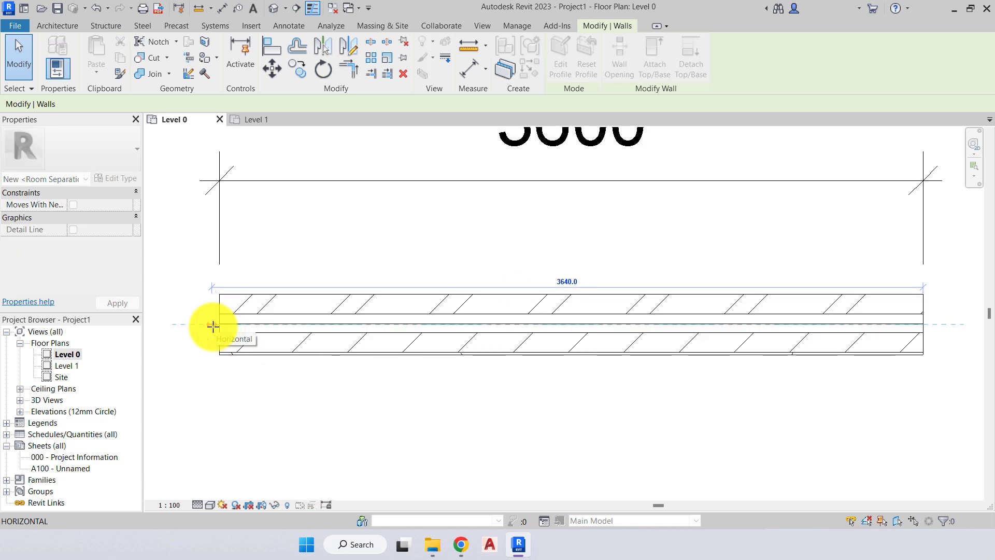
{"action": "left_click_drag", "start_coordinate": [213, 326], "coordinate": [211, 326]}
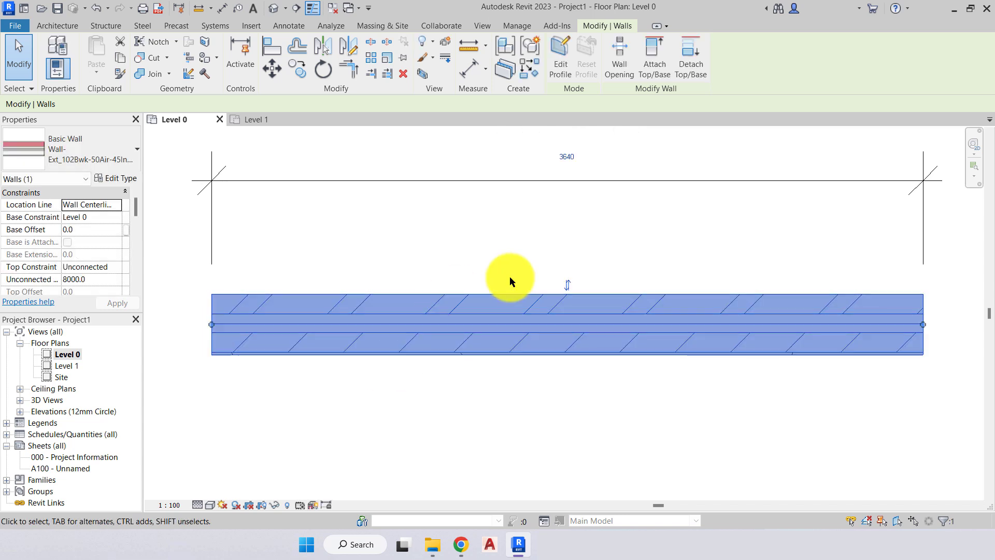
{"action": "left_click", "coordinate": [566, 289]}
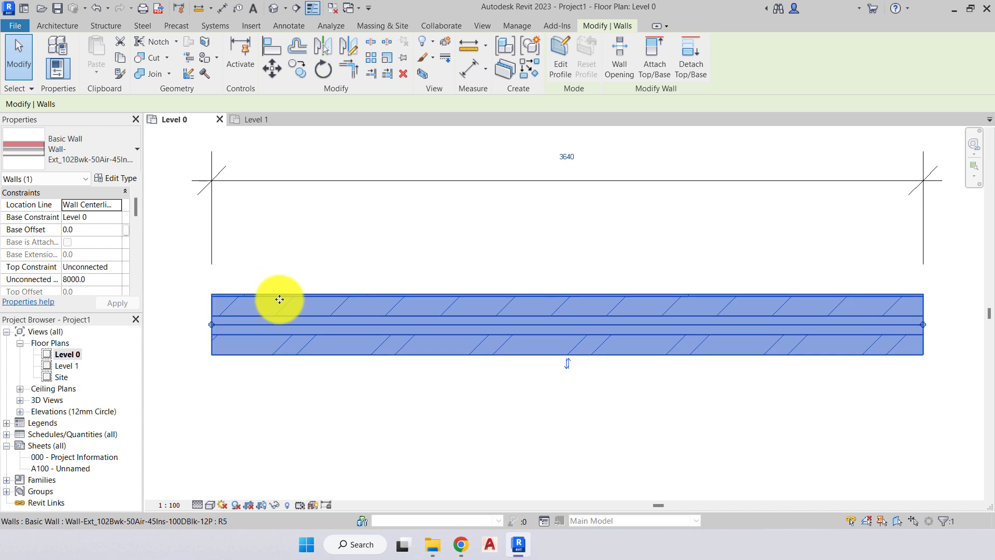
{"action": "left_click", "coordinate": [359, 389]}
Draw a rectangle of walls about 7000 by 4400 mm in the empty area below and right of the horizontal wall.
{"action": "scroll", "coordinate": [359, 388], "scroll_direction": "down", "scroll_amount": 6}
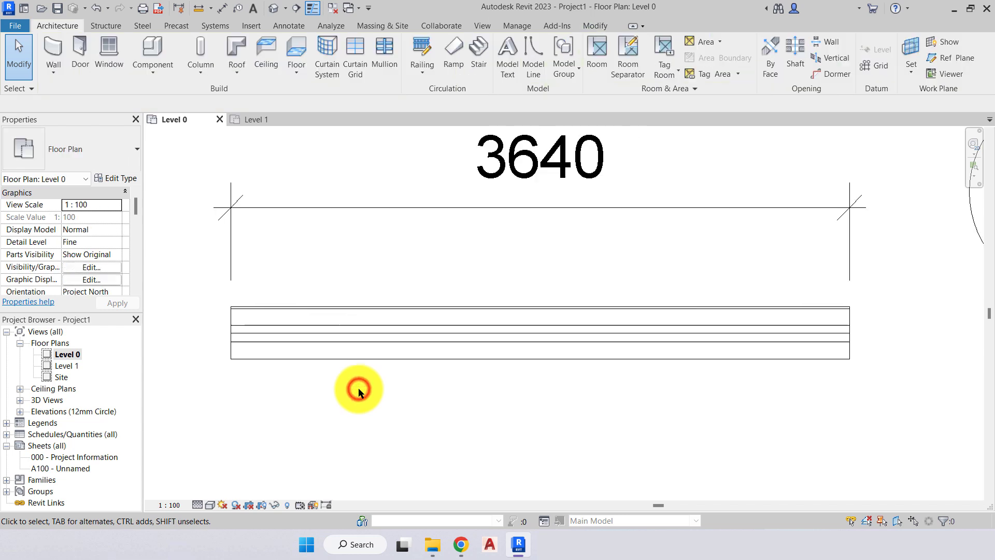
{"action": "middle_click_drag", "start_coordinate": [359, 389], "coordinate": [400, 244]}
{"action": "scroll", "coordinate": [394, 242], "scroll_direction": "down", "scroll_amount": 4}
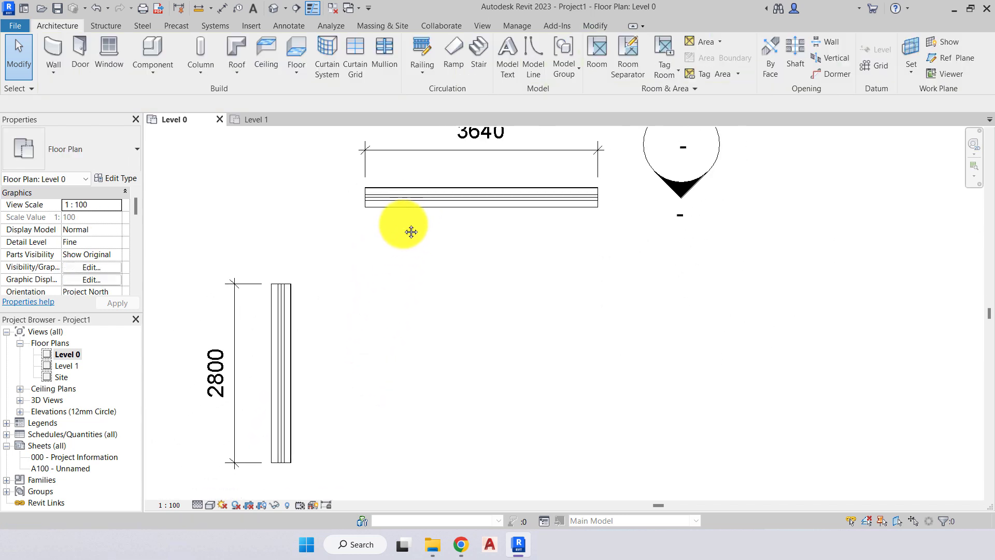
{"action": "left_click", "coordinate": [59, 52]}
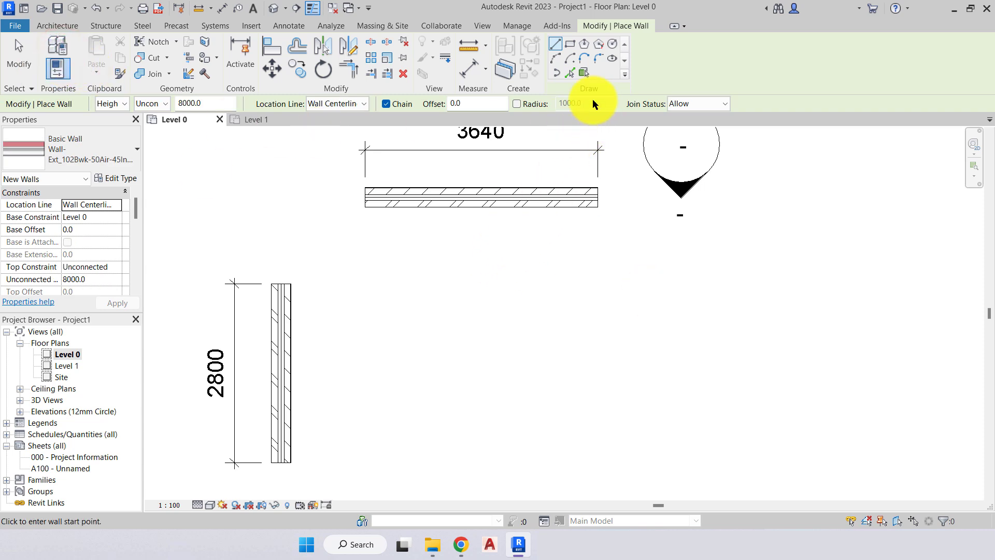
{"action": "left_click", "coordinate": [572, 45]}
{"action": "scroll", "coordinate": [533, 248], "scroll_direction": "down", "scroll_amount": 2}
{"action": "middle_click_drag", "start_coordinate": [533, 249], "coordinate": [418, 213]}
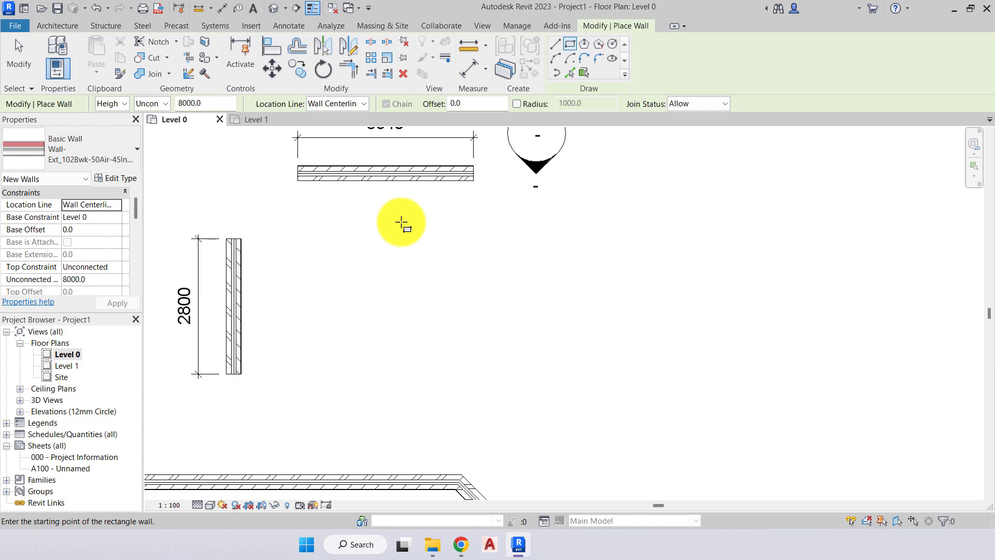
{"action": "left_click", "coordinate": [400, 222]}
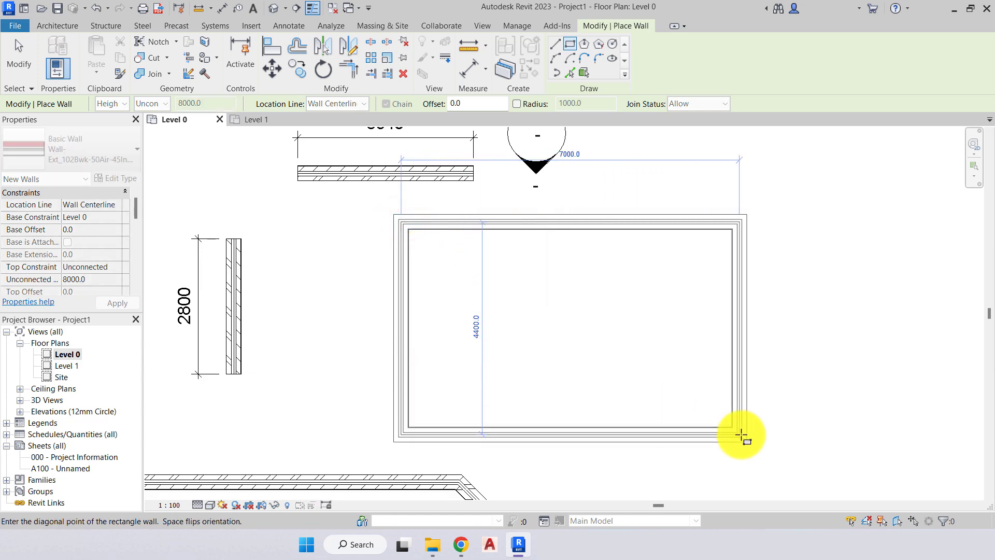
{"action": "left_click", "coordinate": [741, 435]}
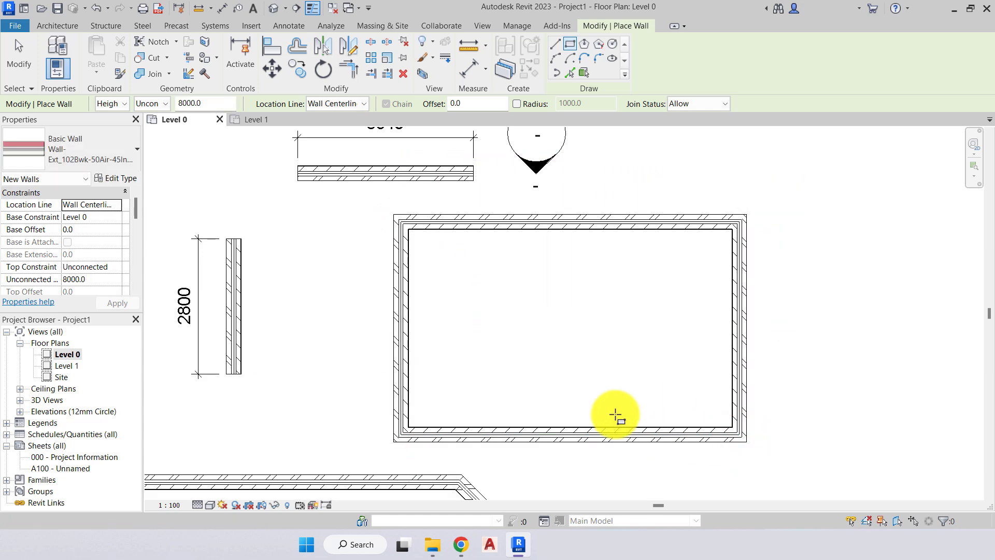
{"action": "key", "text": "Escape"}
{"action": "key", "text": "Escape"}
Examine how the wall layers join at the upper-left corner of the rectangular room.
{"action": "middle_click_drag", "start_coordinate": [503, 288], "coordinate": [460, 268]}
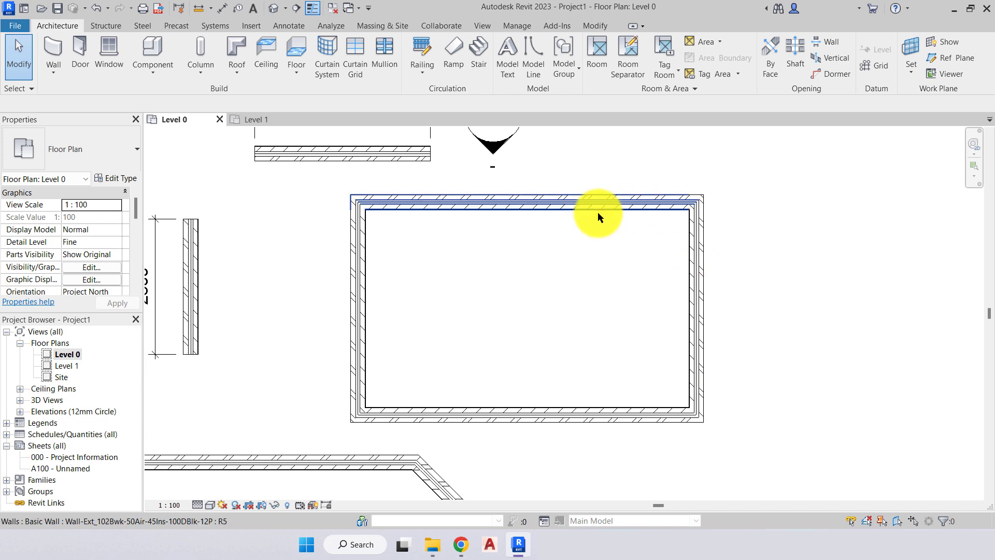
{"action": "scroll", "coordinate": [466, 231], "scroll_direction": "down", "scroll_amount": 1}
{"action": "scroll", "coordinate": [428, 218], "scroll_direction": "up", "scroll_amount": 8}
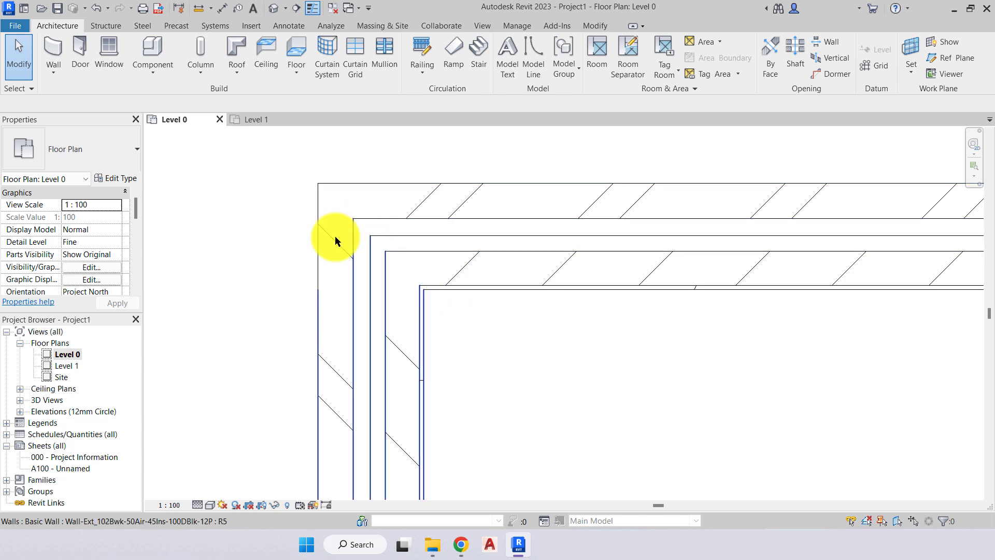
{"action": "scroll", "coordinate": [326, 160], "scroll_direction": "down", "scroll_amount": 3}
{"action": "scroll", "coordinate": [327, 166], "scroll_direction": "up", "scroll_amount": 2}
{"action": "scroll", "coordinate": [374, 250], "scroll_direction": "up", "scroll_amount": 3}
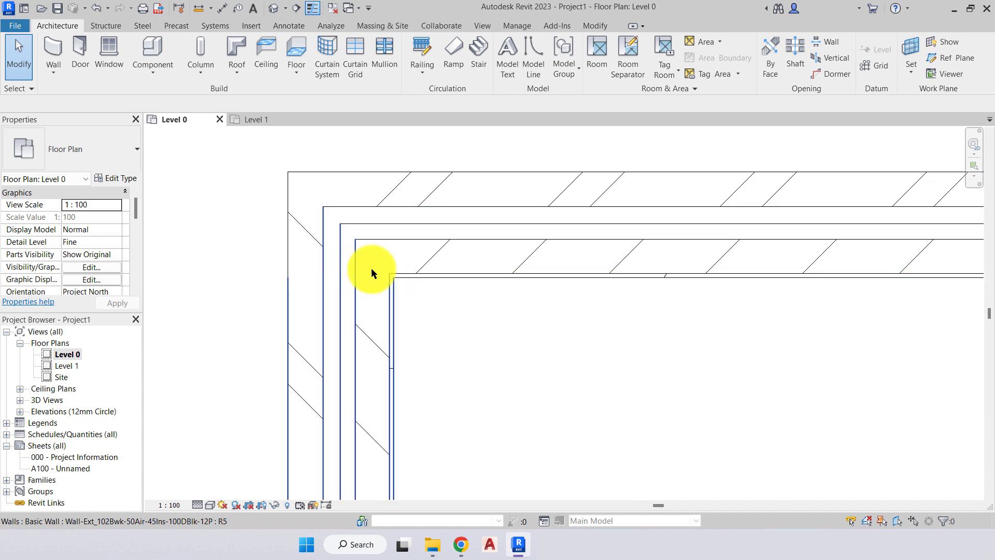
{"action": "scroll", "coordinate": [271, 237], "scroll_direction": "down", "scroll_amount": 4}
{"action": "scroll", "coordinate": [272, 237], "scroll_direction": "down", "scroll_amount": 3}
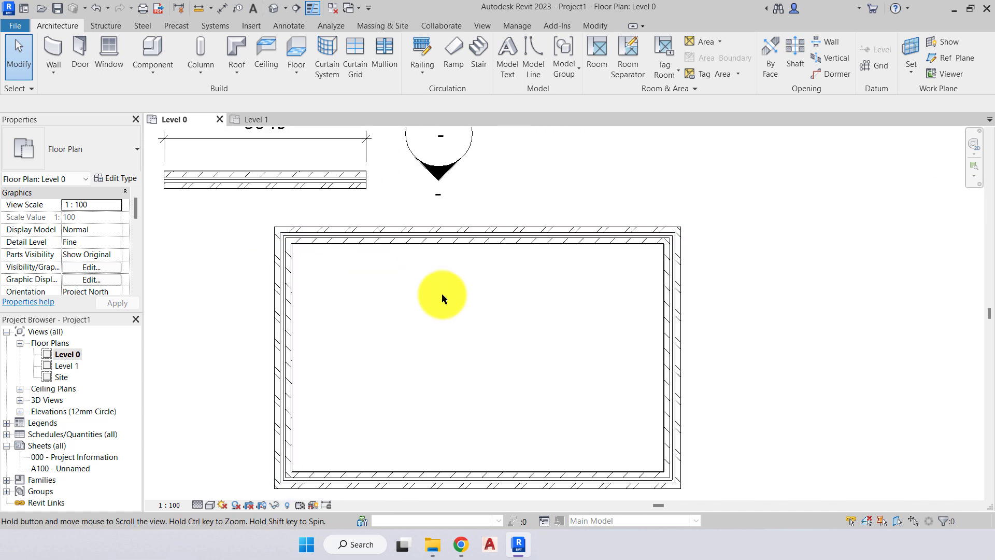
{"action": "mouse_move", "coordinate": [445, 295]}
{"action": "middle_mouse_down"}
{"action": "mouse_move", "coordinate": [370, 271]}
{"action": "mouse_move", "coordinate": [400, 279]}
{"action": "mouse_move", "coordinate": [403, 260]}
{"action": "middle_mouse_up"}
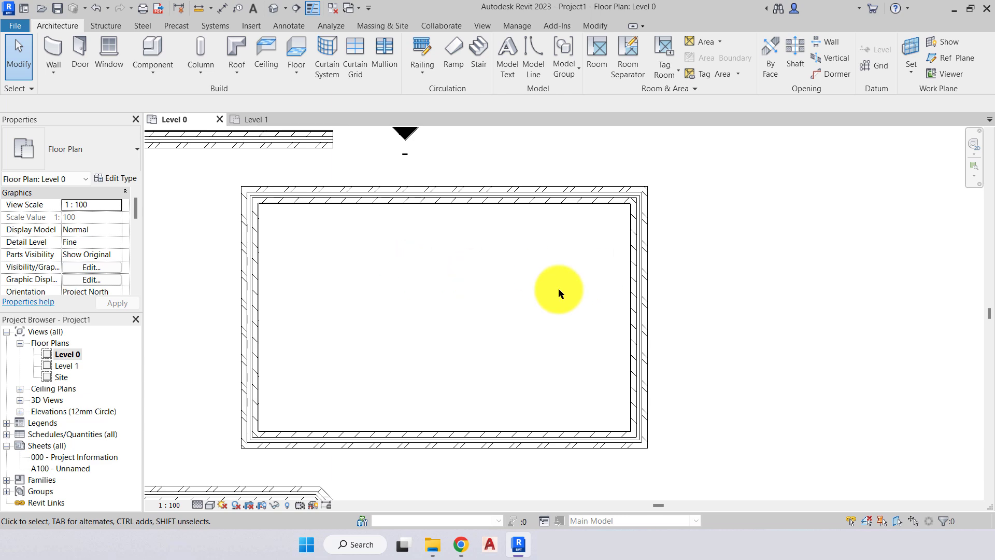
Move the rectangular room's right wall by setting its inside distance from the left wall to 5000 mm.
{"action": "left_click", "coordinate": [624, 280]}
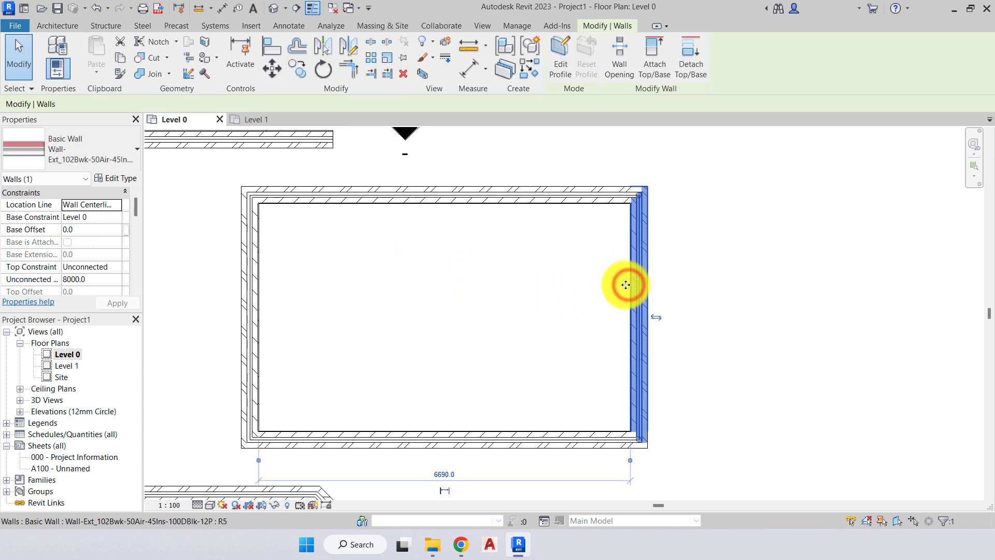
{"action": "scroll", "coordinate": [630, 283], "scroll_direction": "down", "scroll_amount": 2}
{"action": "middle_click_drag", "start_coordinate": [591, 302], "coordinate": [580, 270]}
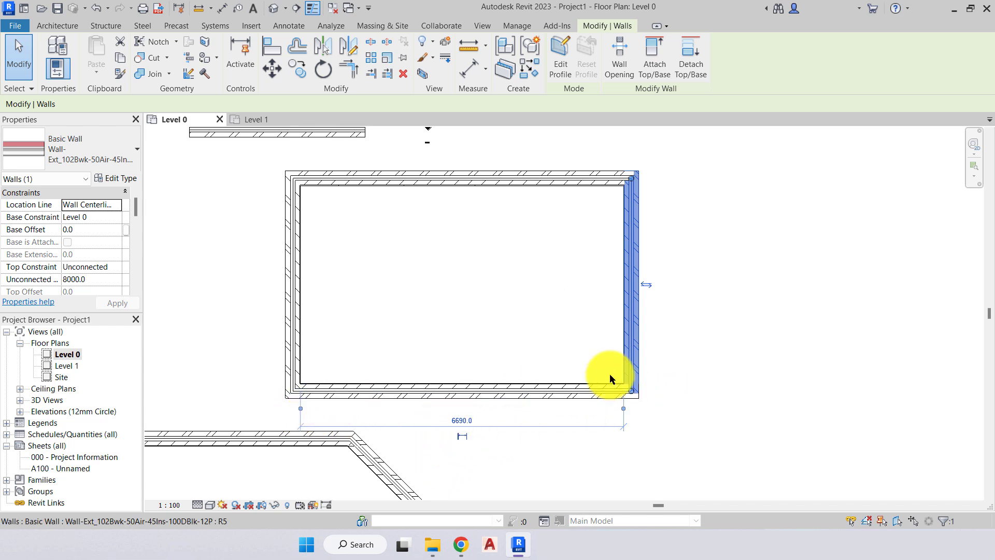
{"action": "left_click", "coordinate": [456, 420]}
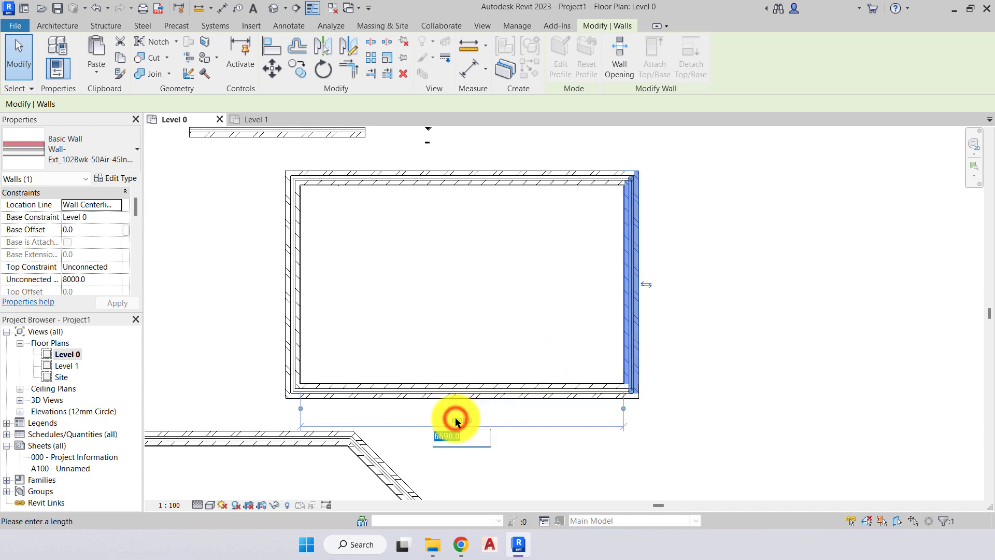
{"action": "type", "text": "5000"}
{"action": "key", "text": "Return"}
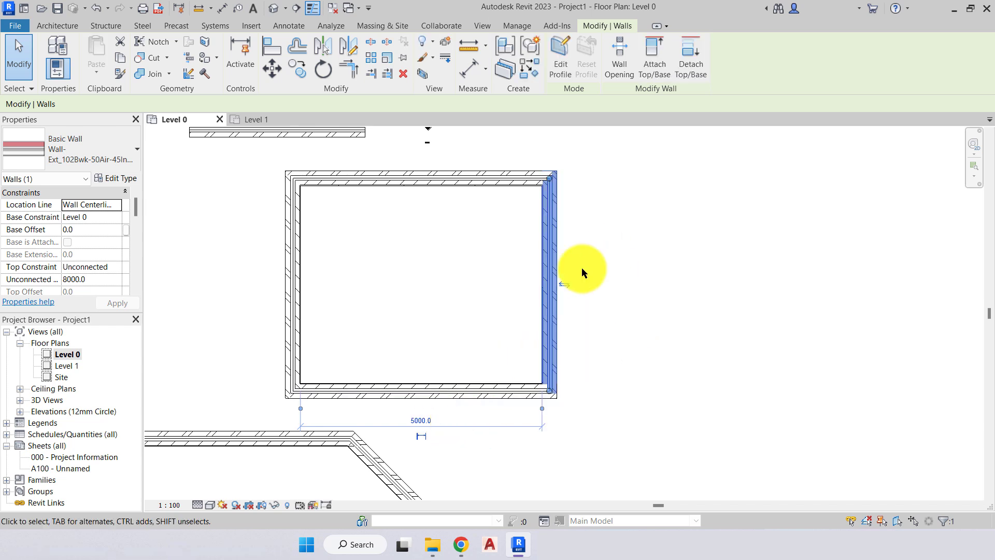
Examine both lower corners of the room to see which wall faces the temporary width dimension refers to.
{"action": "scroll", "coordinate": [456, 325], "scroll_direction": "down", "scroll_amount": 1}
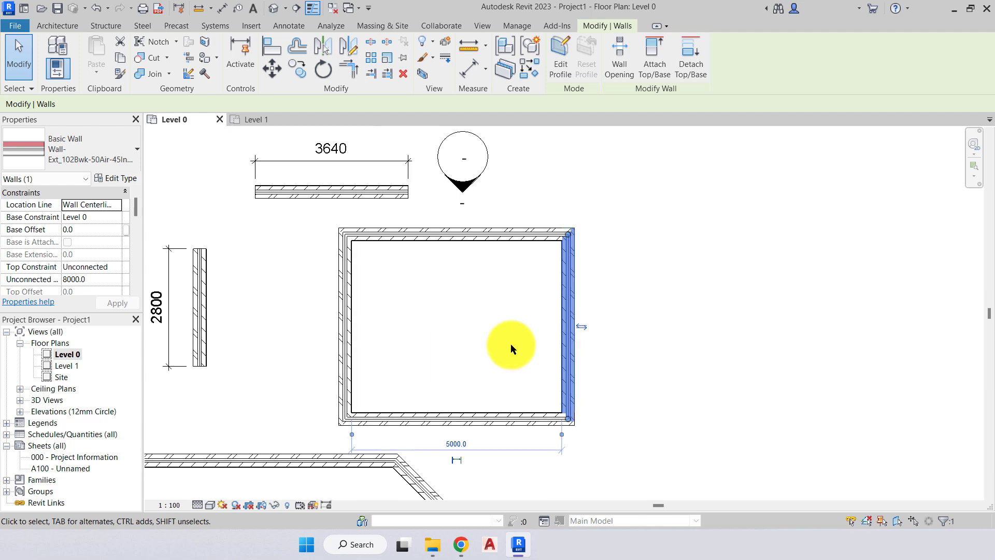
{"action": "scroll", "coordinate": [416, 441], "scroll_direction": "up", "scroll_amount": 5}
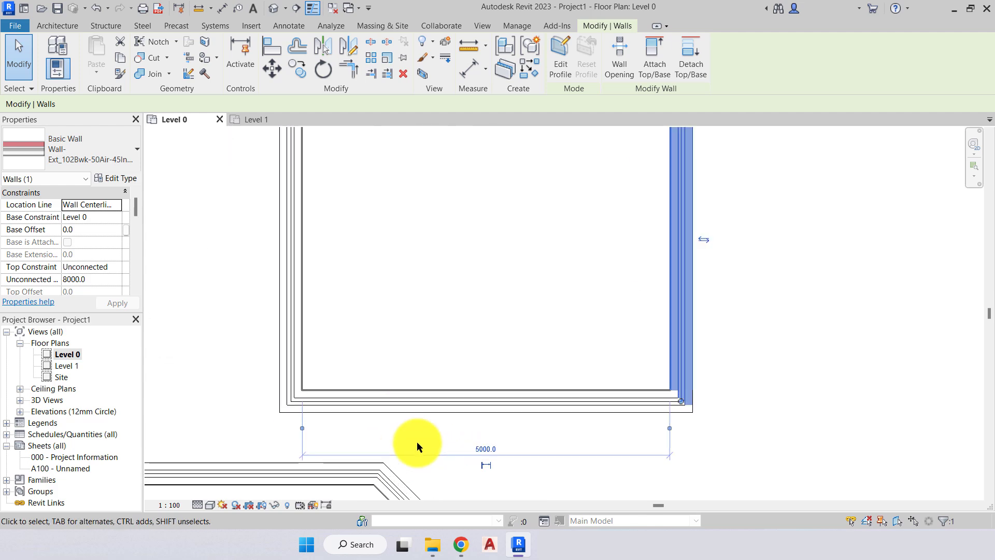
{"action": "scroll", "coordinate": [347, 331], "scroll_direction": "up", "scroll_amount": 4}
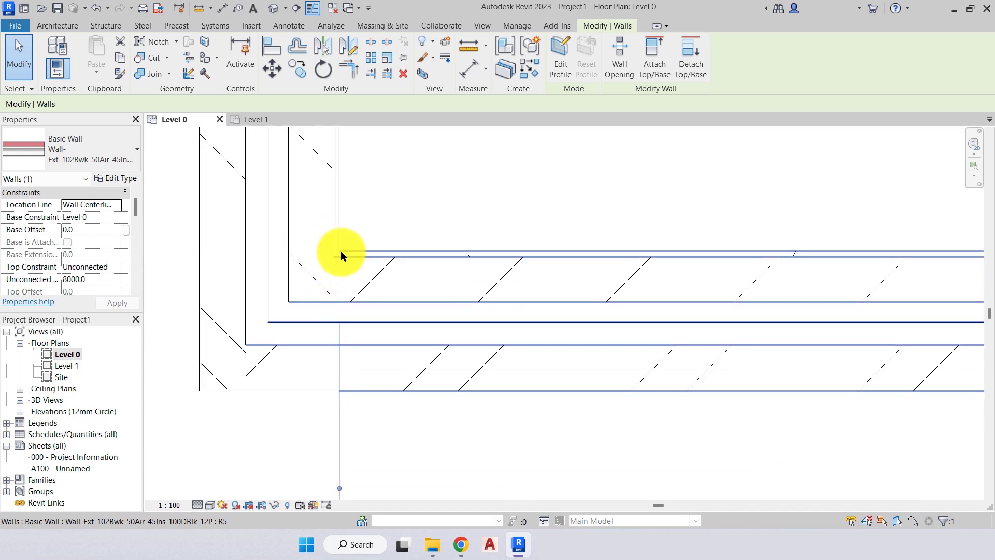
{"action": "scroll", "coordinate": [307, 330], "scroll_direction": "down", "scroll_amount": 4}
{"action": "scroll", "coordinate": [498, 341], "scroll_direction": "up", "scroll_amount": 5}
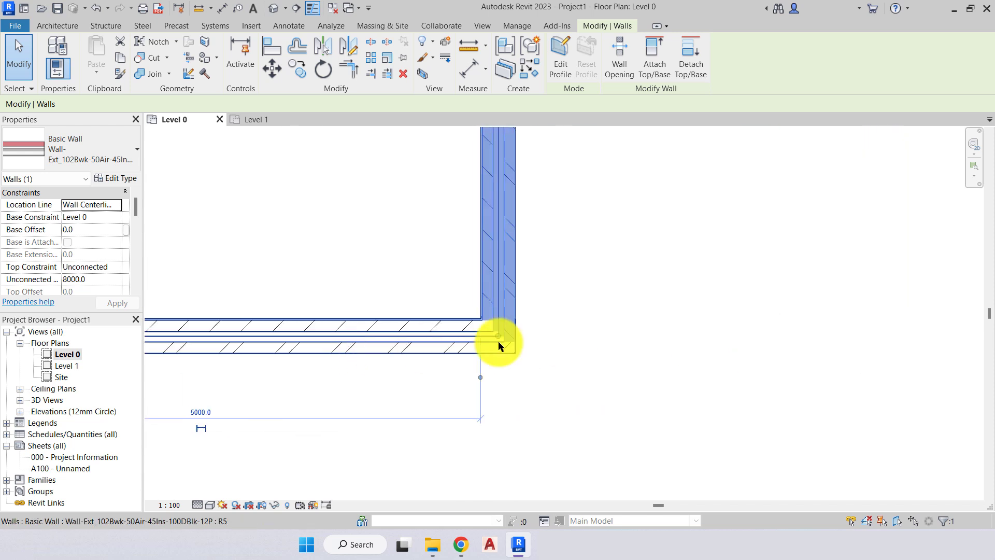
{"action": "scroll", "coordinate": [465, 340], "scroll_direction": "up", "scroll_amount": 3}
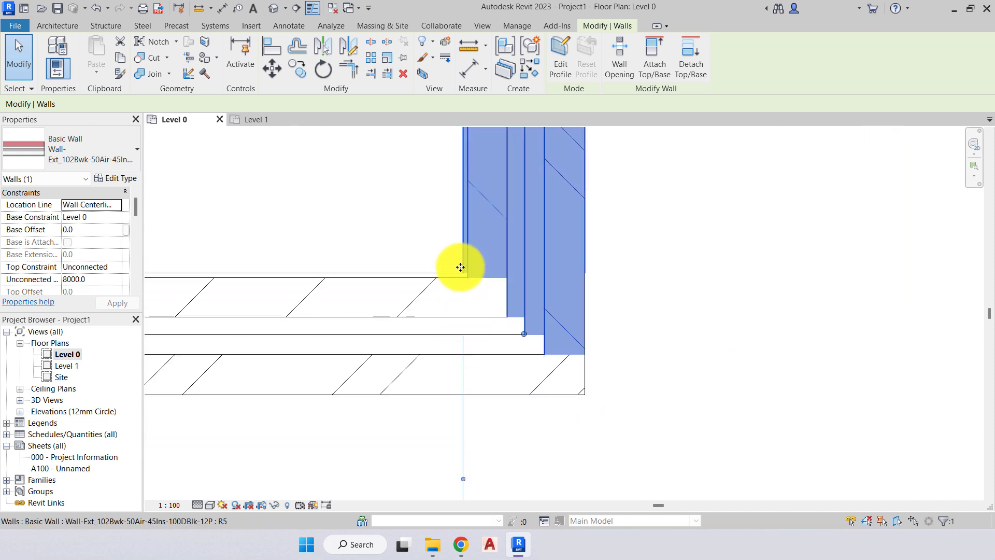
{"action": "scroll", "coordinate": [461, 283], "scroll_direction": "down", "scroll_amount": 4}
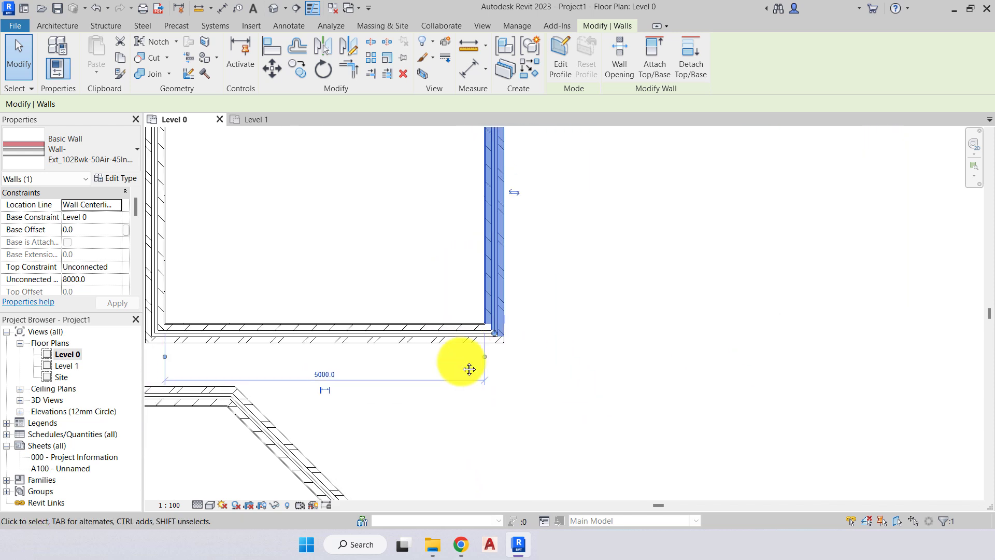
Move the rectangular room's bottom wall by setting its inside distance from the top wall to 3000 mm.
{"action": "middle_click_drag", "start_coordinate": [460, 367], "coordinate": [594, 395]}
{"action": "scroll", "coordinate": [551, 378], "scroll_direction": "down", "scroll_amount": 3}
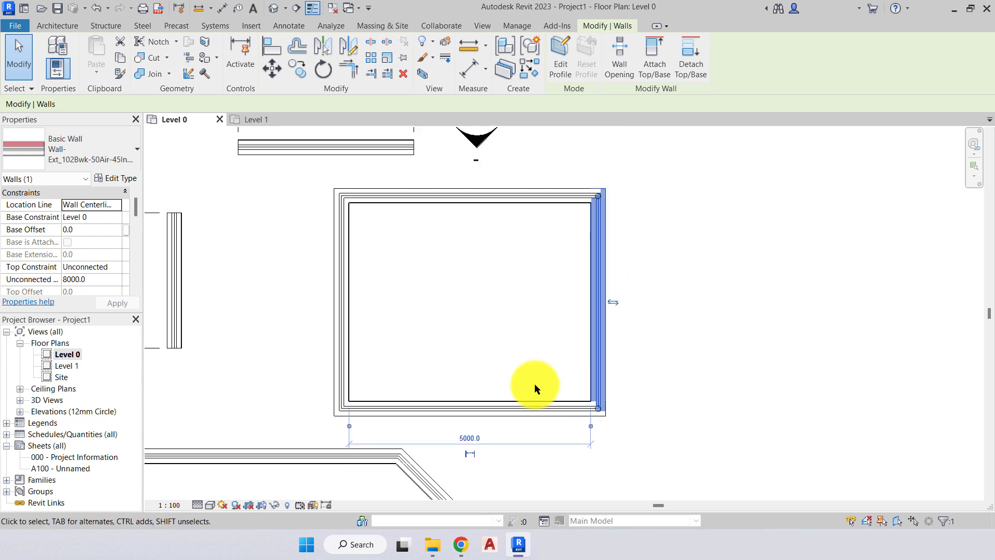
{"action": "middle_click_drag", "start_coordinate": [537, 382], "coordinate": [536, 362]}
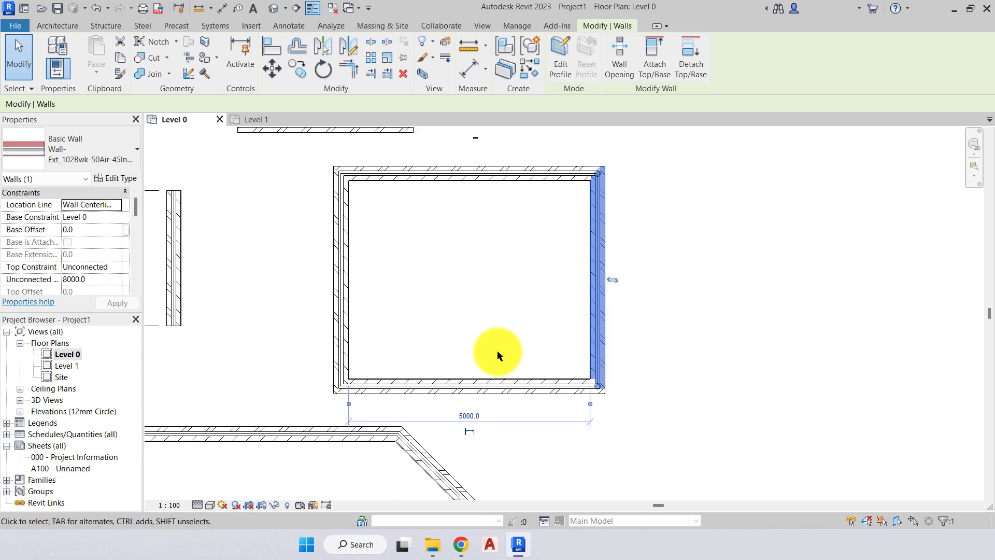
{"action": "left_click", "coordinate": [492, 382]}
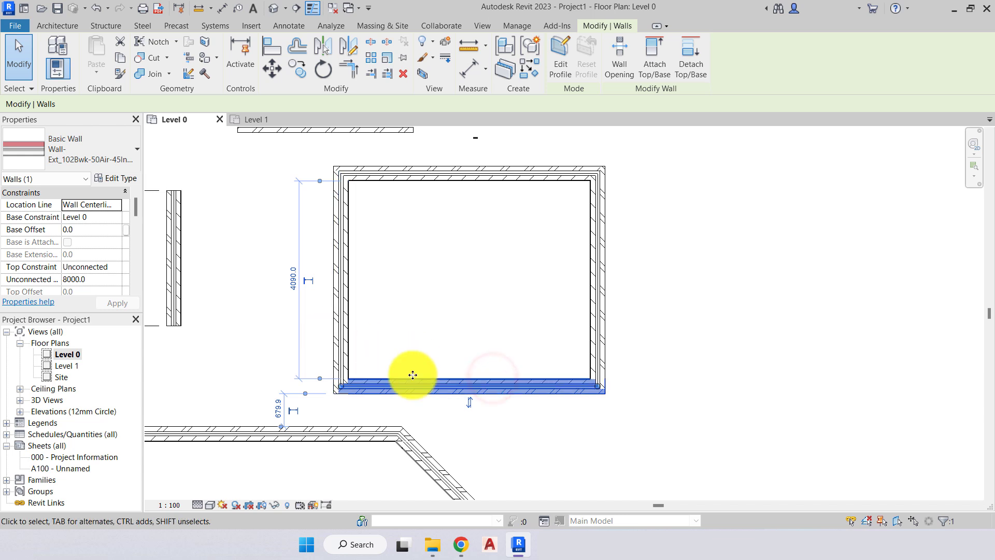
{"action": "left_click", "coordinate": [292, 280]}
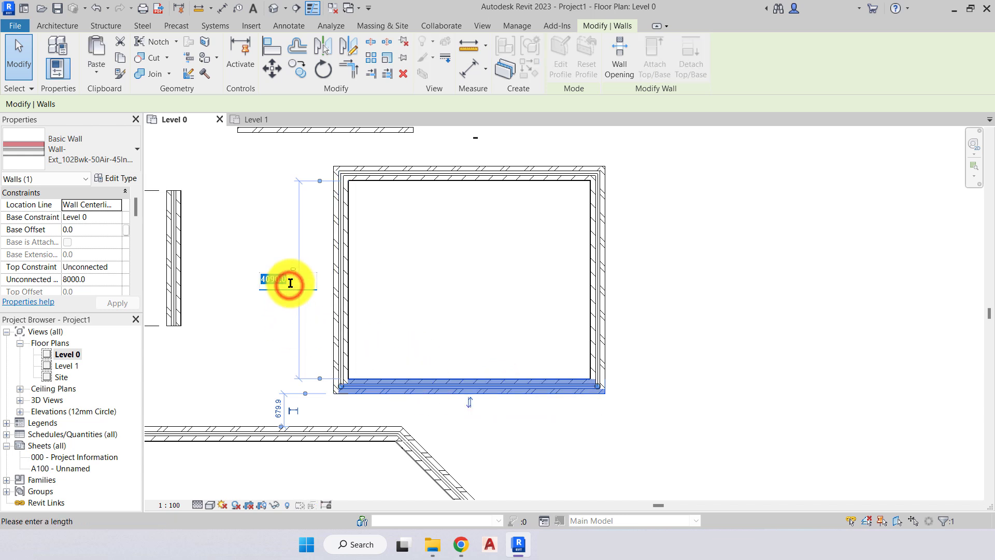
{"action": "type", "text": "3000"}
{"action": "key", "text": "Return"}
{"action": "left_click", "coordinate": [442, 258]}
Move both witness lines of the room's temporary width dimension to the outer faces of the left and right walls.
{"action": "scroll", "coordinate": [478, 302], "scroll_direction": "up", "scroll_amount": 2}
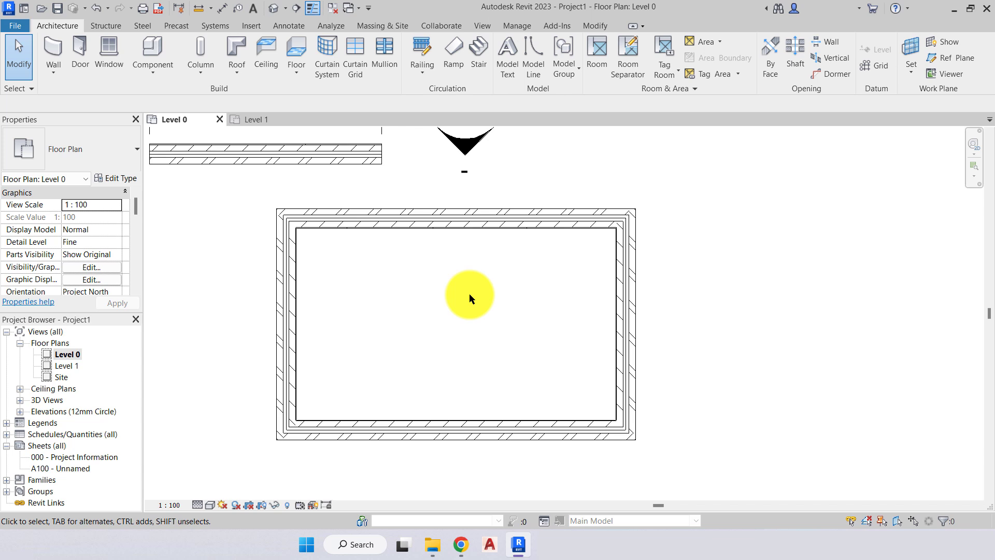
{"action": "left_click", "coordinate": [621, 306]}
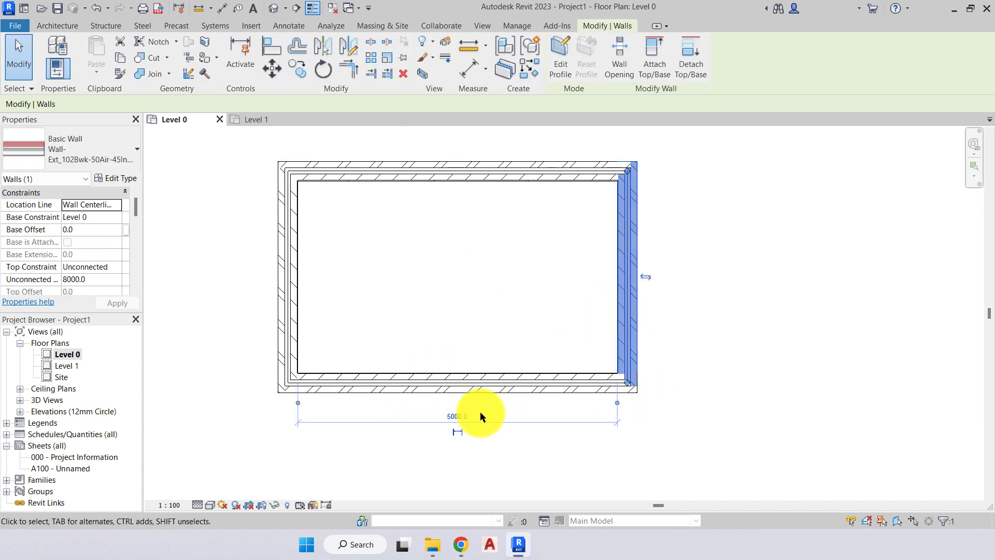
{"action": "scroll", "coordinate": [404, 399], "scroll_direction": "up", "scroll_amount": 2}
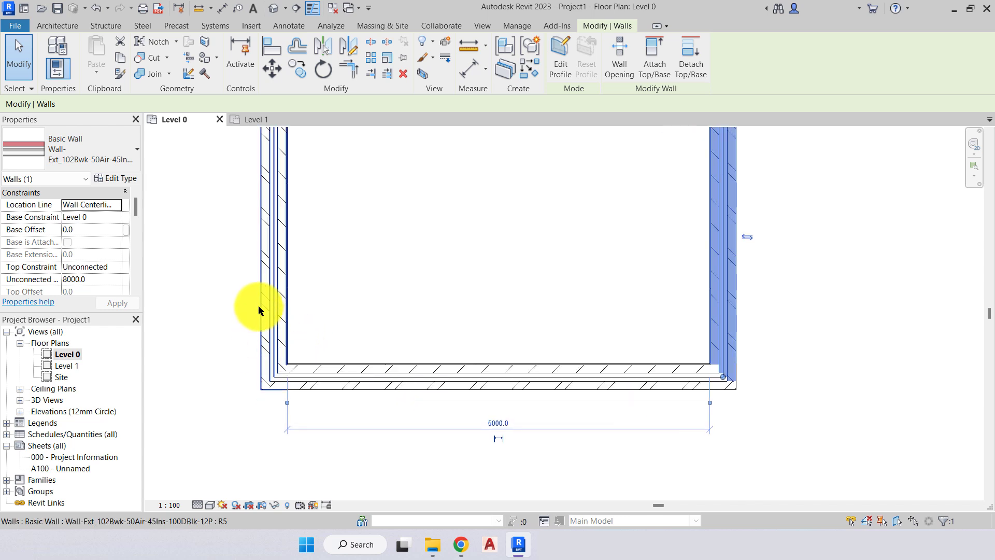
{"action": "scroll", "coordinate": [262, 407], "scroll_direction": "up", "scroll_amount": 1}
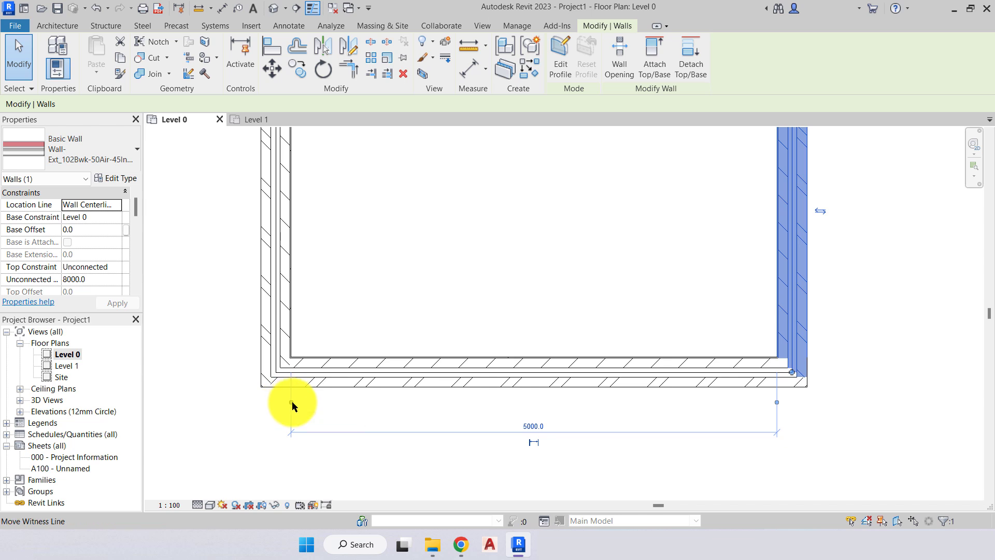
{"action": "left_click", "coordinate": [293, 405]}
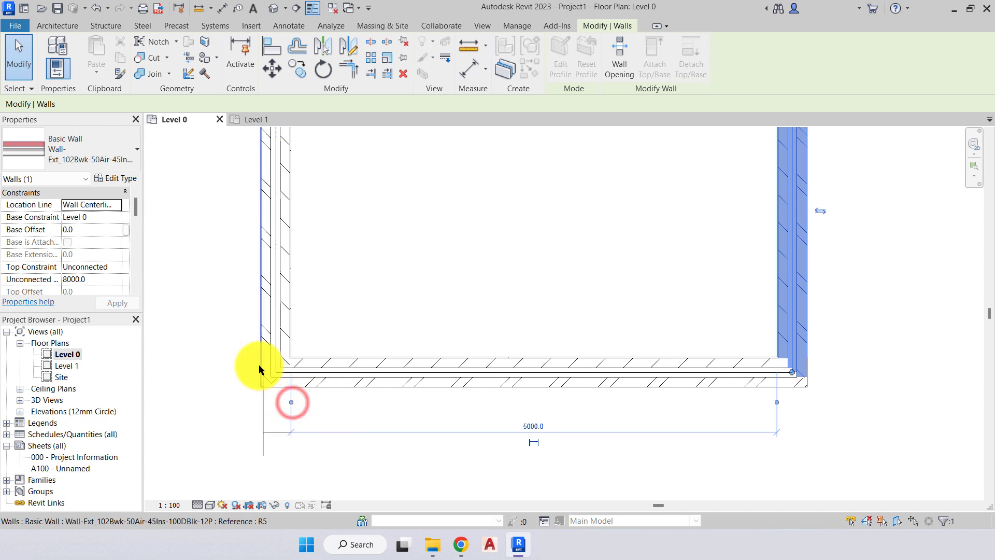
{"action": "left_click", "coordinate": [259, 326]}
{"action": "middle_click_drag", "start_coordinate": [511, 356], "coordinate": [530, 436]}
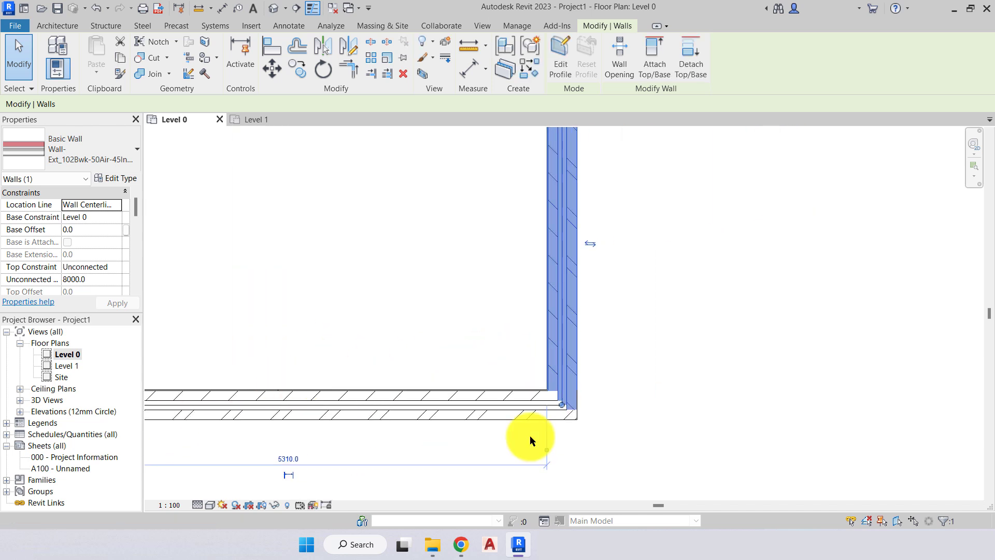
{"action": "left_click", "coordinate": [546, 450]}
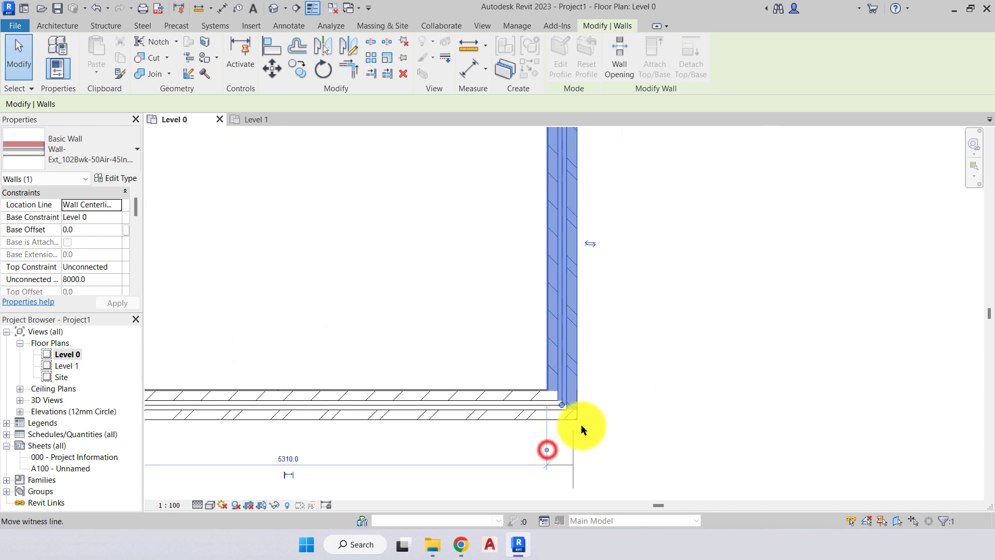
{"action": "left_click", "coordinate": [580, 362]}
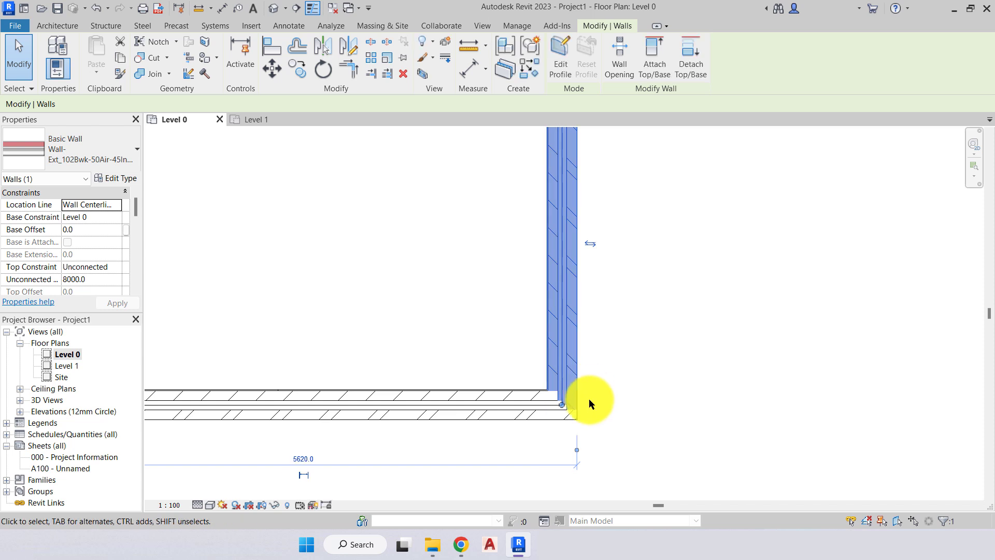
{"action": "middle_click_drag", "start_coordinate": [589, 400], "coordinate": [521, 431]}
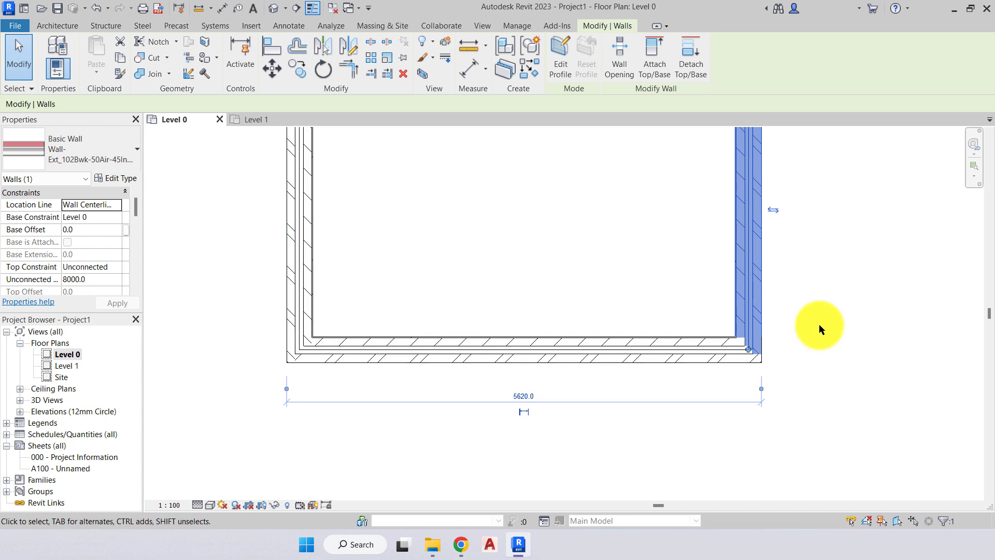
Move both witness lines of the room's temporary width dimension to the centrelines of the left and right walls.
{"action": "scroll", "coordinate": [249, 351], "scroll_direction": "up", "scroll_amount": 3}
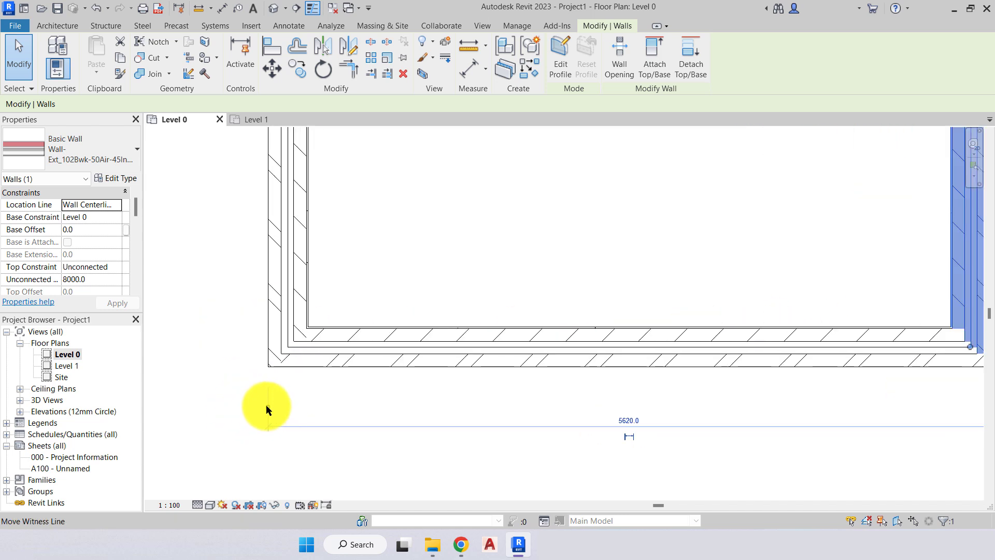
{"action": "left_click", "coordinate": [268, 407]}
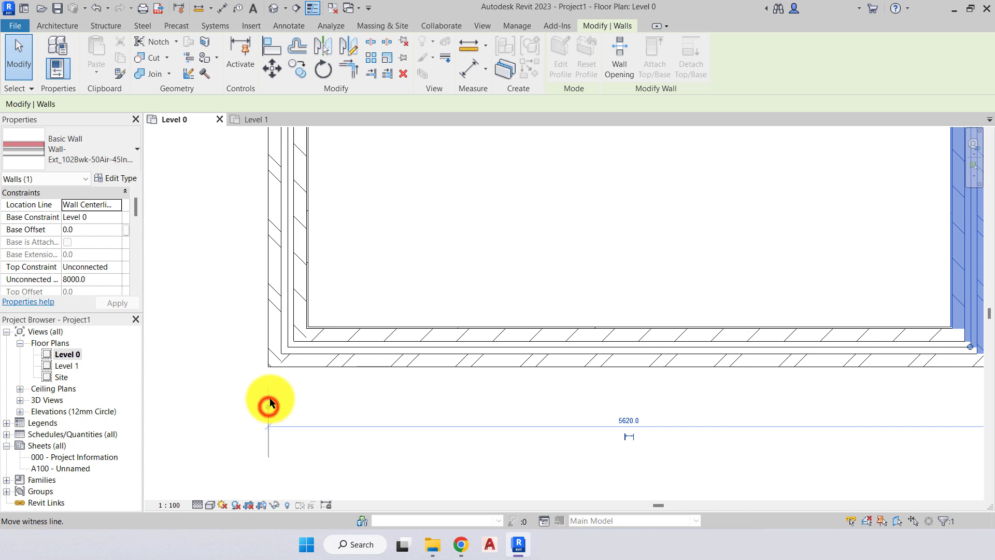
{"action": "left_click", "coordinate": [287, 291]}
{"action": "middle_click_drag", "start_coordinate": [529, 311], "coordinate": [111, 325]}
{"action": "left_click", "coordinate": [633, 410]}
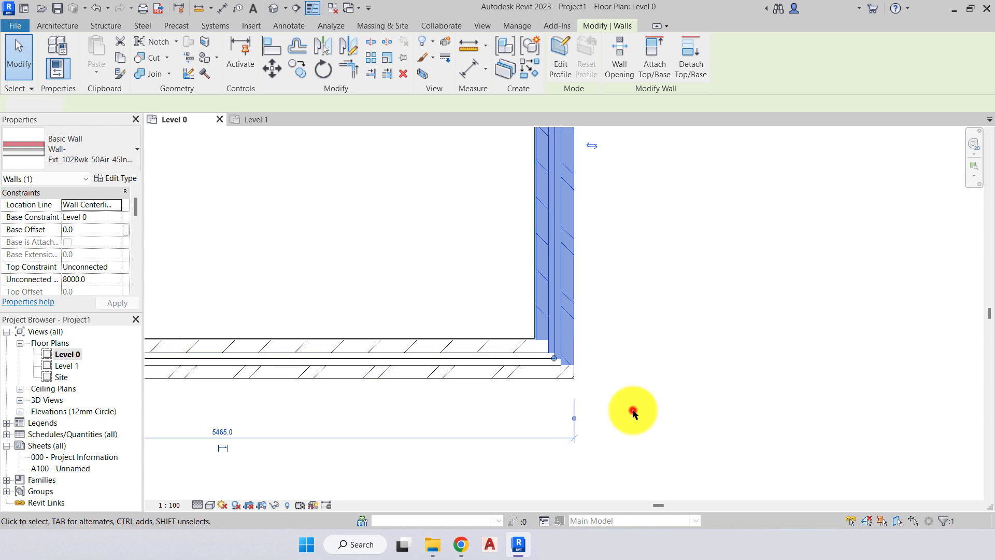
{"action": "left_click", "coordinate": [480, 357]}
{"action": "left_click", "coordinate": [547, 327]}
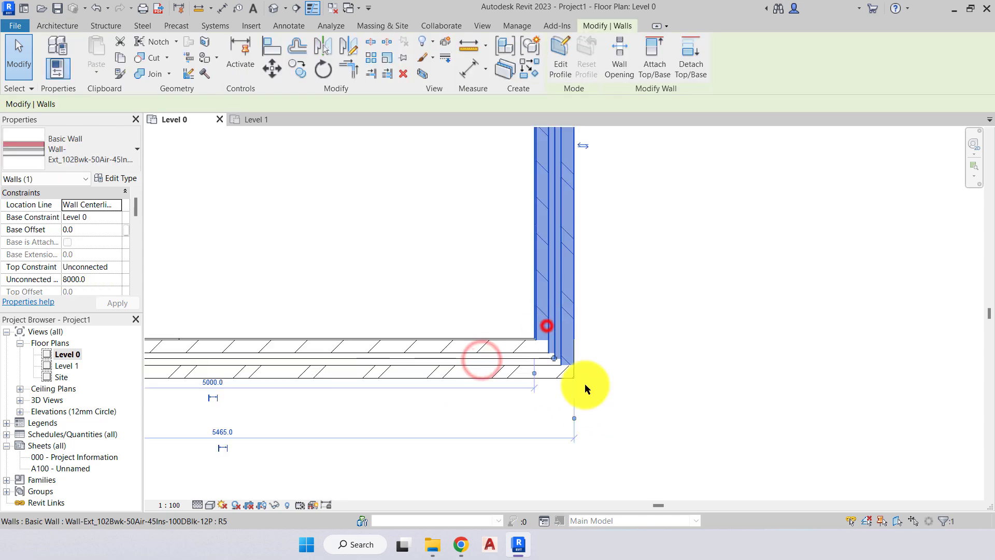
{"action": "left_click", "coordinate": [575, 417]}
{"action": "left_click", "coordinate": [666, 356]}
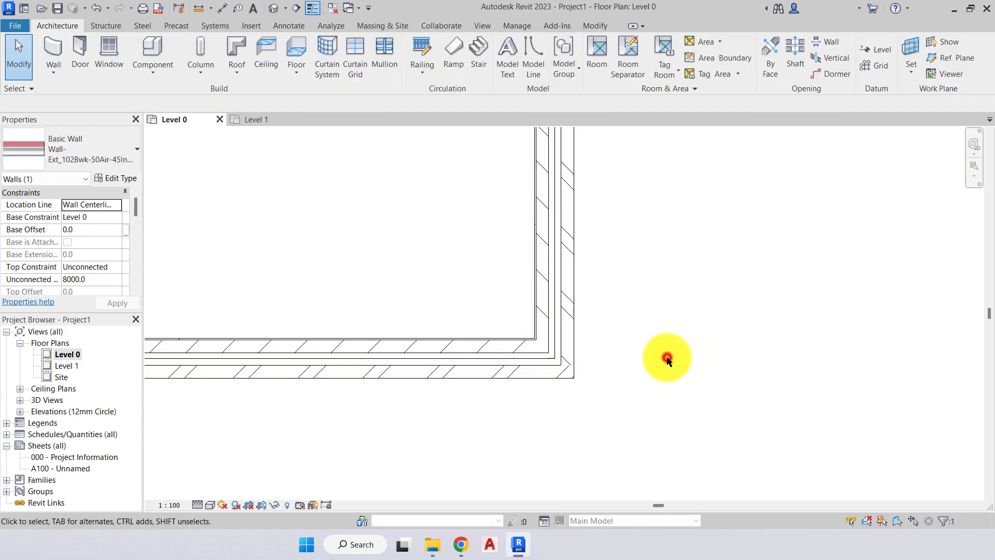
Examine which wall faces or centrelines the temporary dimensions of the room's right, bottom and top walls refer to.
{"action": "scroll", "coordinate": [722, 400], "scroll_direction": "down", "scroll_amount": 5}
{"action": "left_click", "coordinate": [673, 338]}
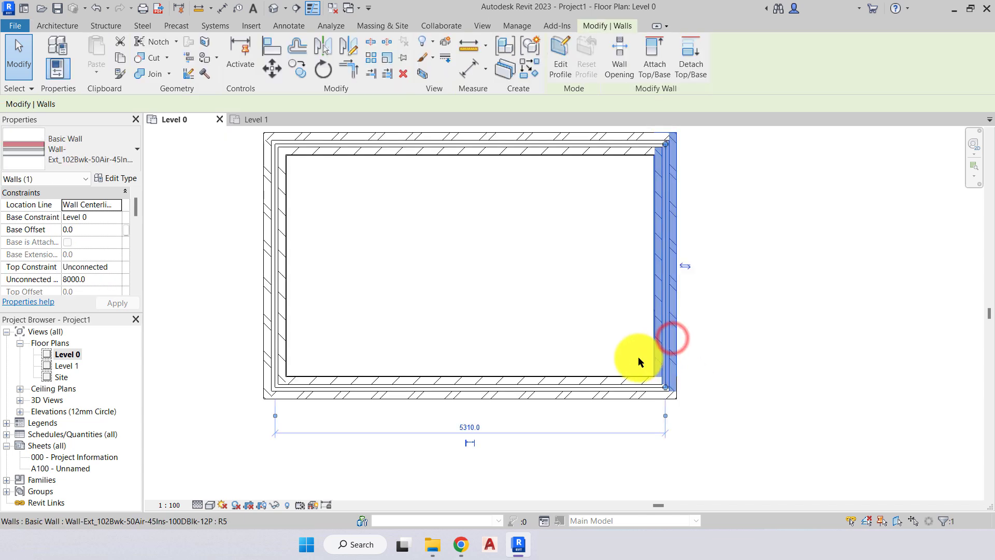
{"action": "left_click", "coordinate": [546, 380]}
{"action": "scroll", "coordinate": [407, 329], "scroll_direction": "down", "scroll_amount": 1}
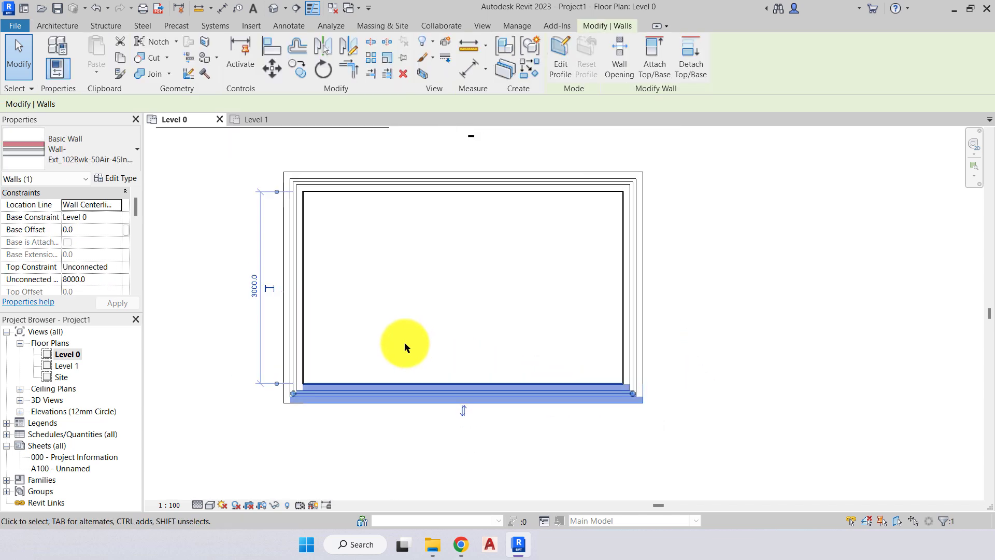
{"action": "left_click", "coordinate": [404, 178]}
{"action": "left_click", "coordinate": [633, 267]}
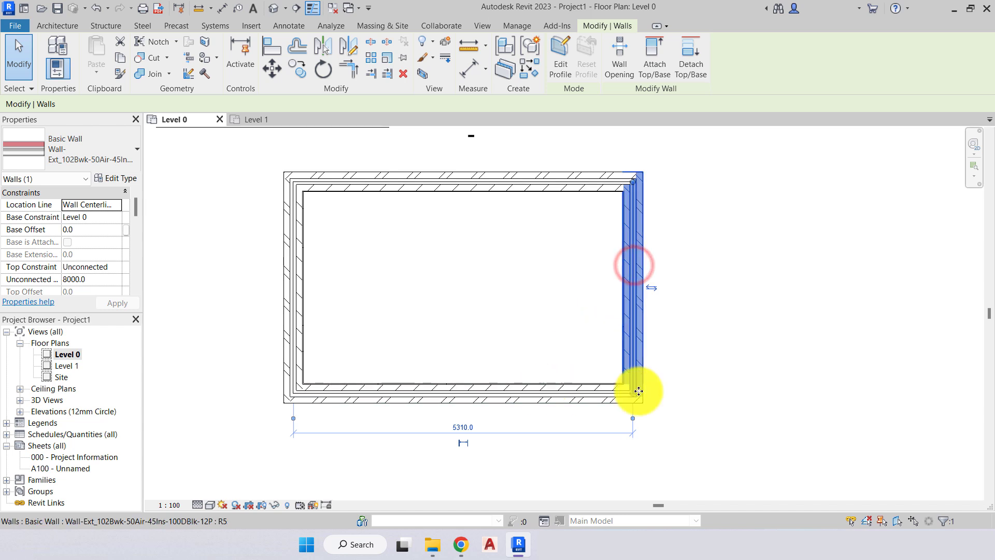
{"action": "left_click", "coordinate": [670, 397]}
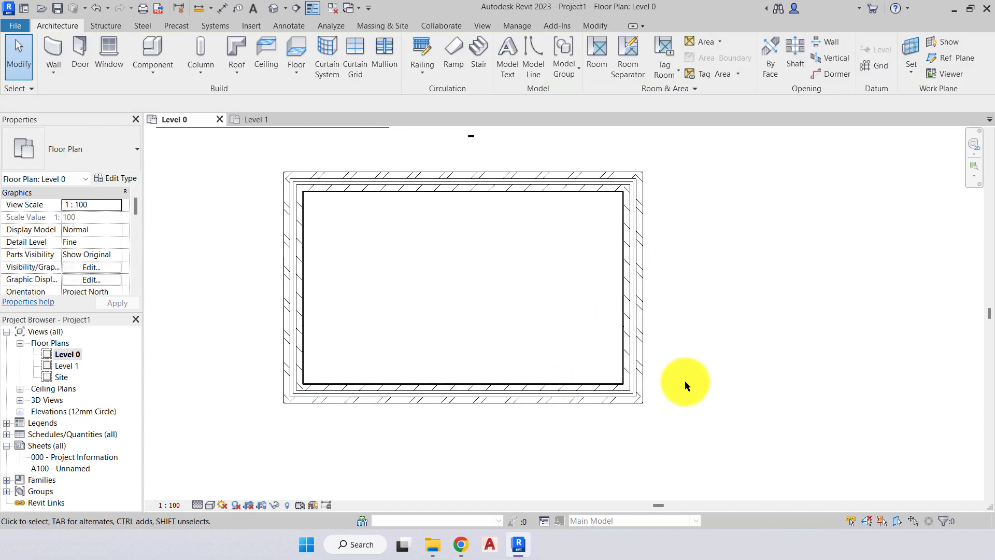
Draw a 12-sided inscribed polygon of walls with a radius of about 4800 mm in the empty area right of the rectangular room.
{"action": "scroll", "coordinate": [685, 382], "scroll_direction": "down", "scroll_amount": 2}
{"action": "middle_click_drag", "start_coordinate": [689, 386], "coordinate": [612, 432]}
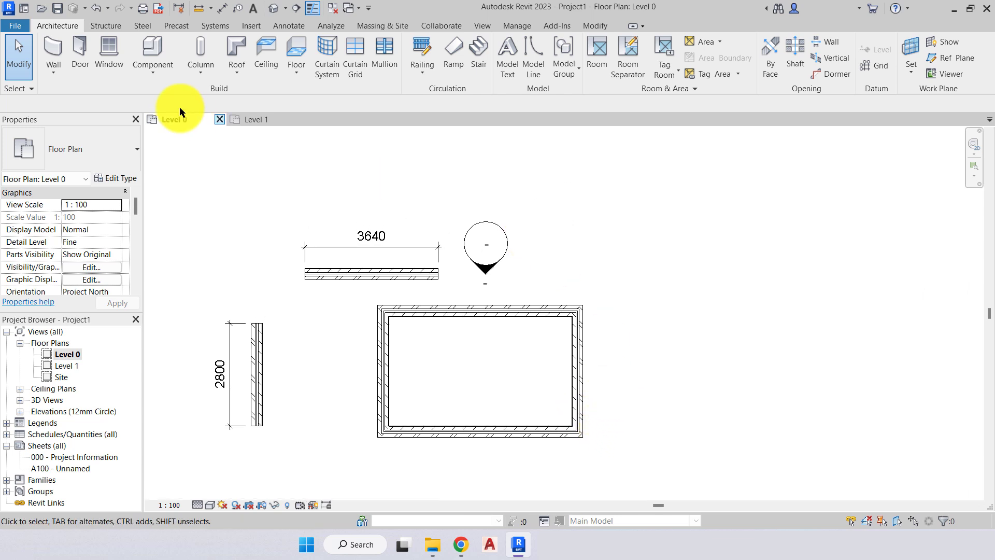
{"action": "left_click", "coordinate": [46, 48]}
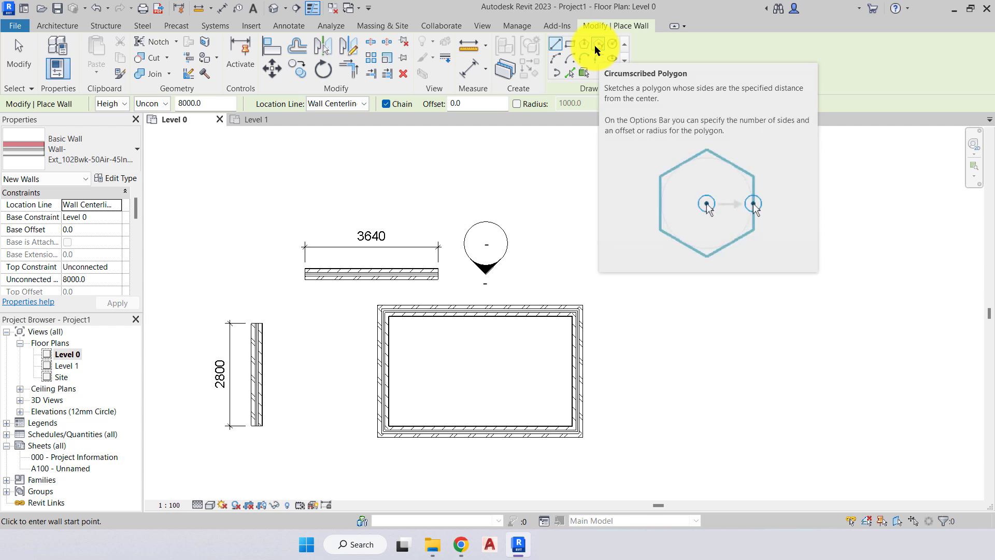
{"action": "left_click", "coordinate": [584, 47]}
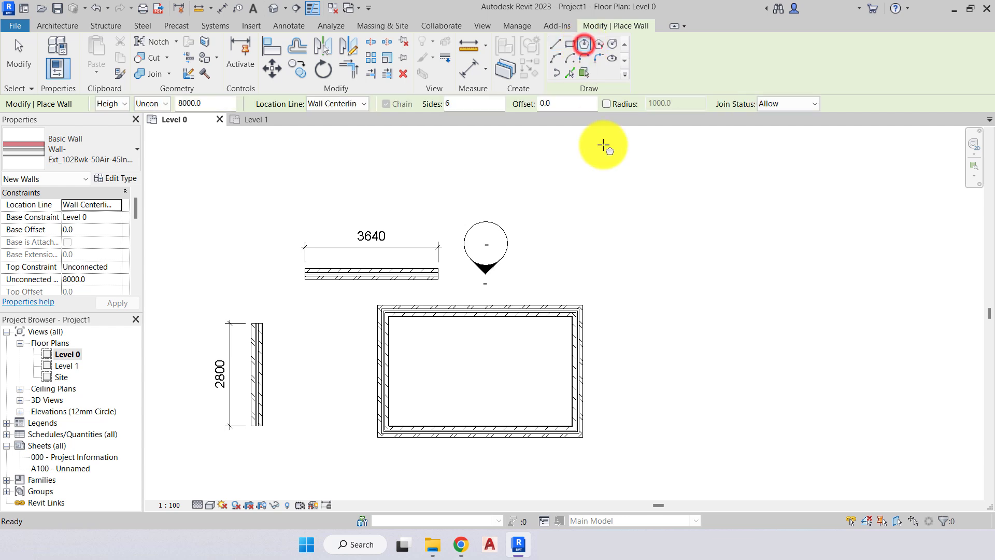
{"action": "mouse_move", "coordinate": [702, 238]}
{"action": "middle_mouse_down"}
{"action": "mouse_move", "coordinate": [395, 200]}
{"action": "mouse_move", "coordinate": [429, 206]}
{"action": "middle_mouse_up"}
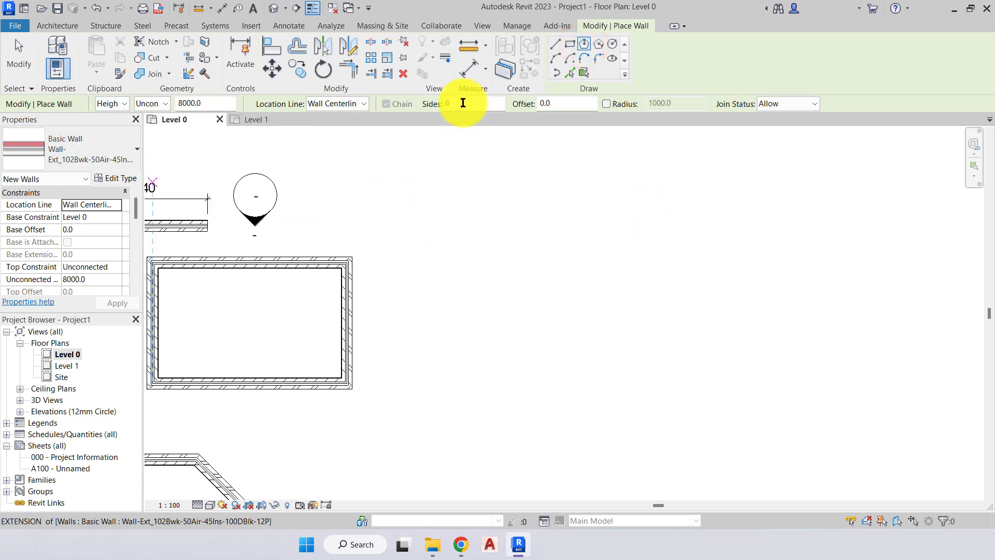
{"action": "left_click", "coordinate": [447, 103]}
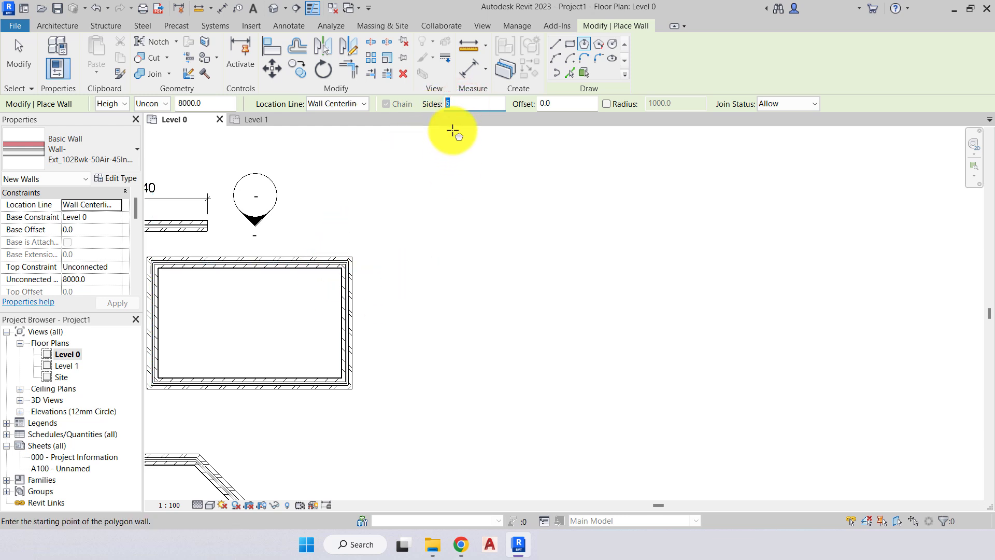
{"action": "type", "text": "12"}
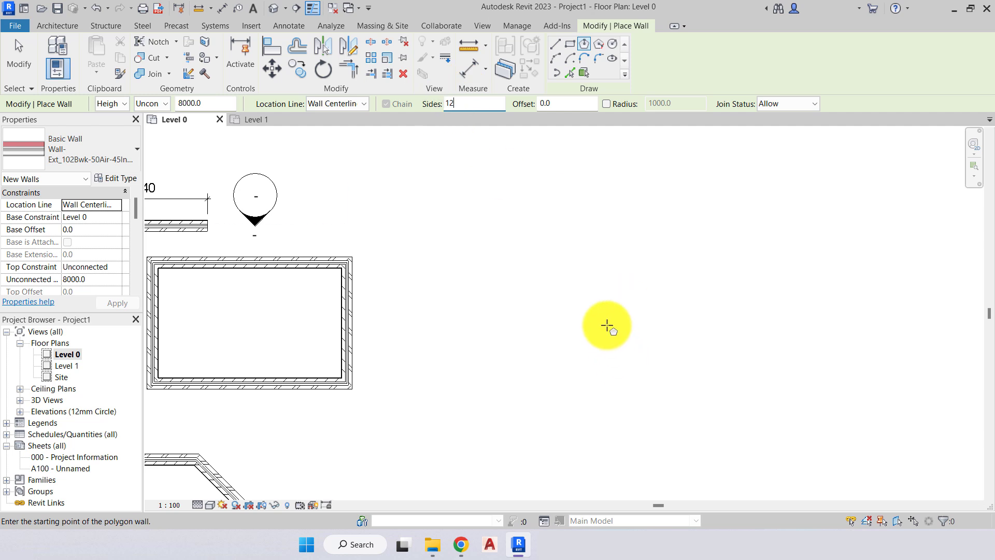
{"action": "left_click", "coordinate": [606, 302]}
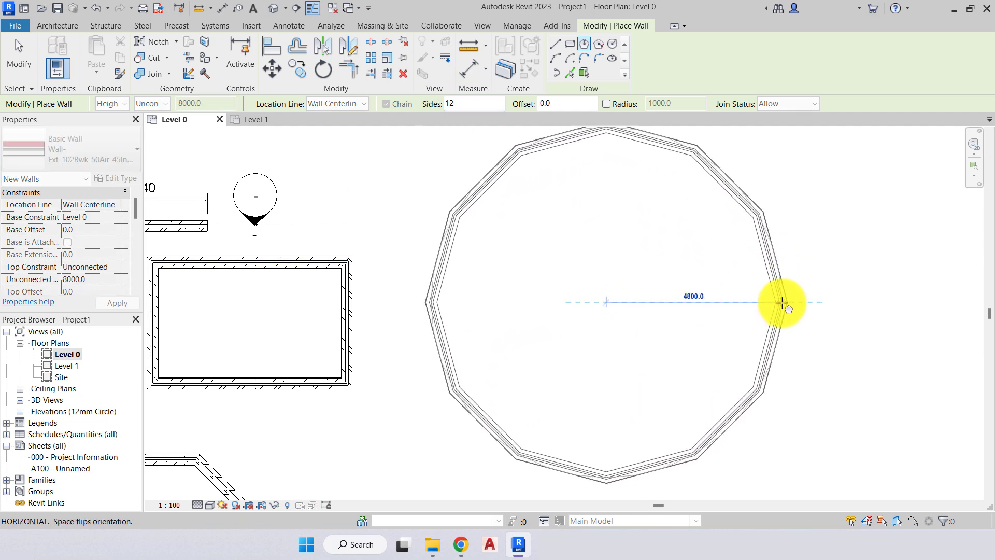
{"action": "left_click", "coordinate": [783, 302]}
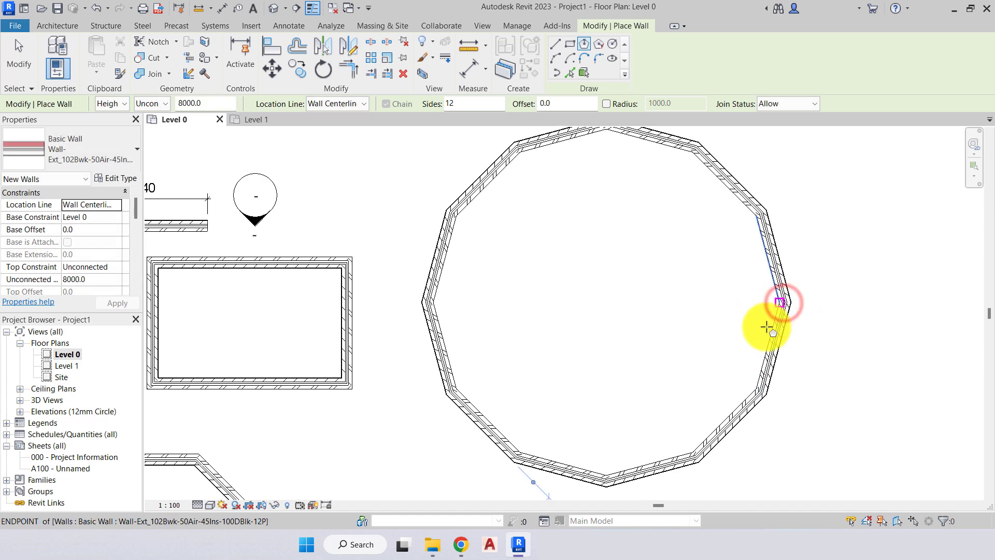
{"action": "key", "text": "Escape"}
{"action": "key", "text": "Escape"}
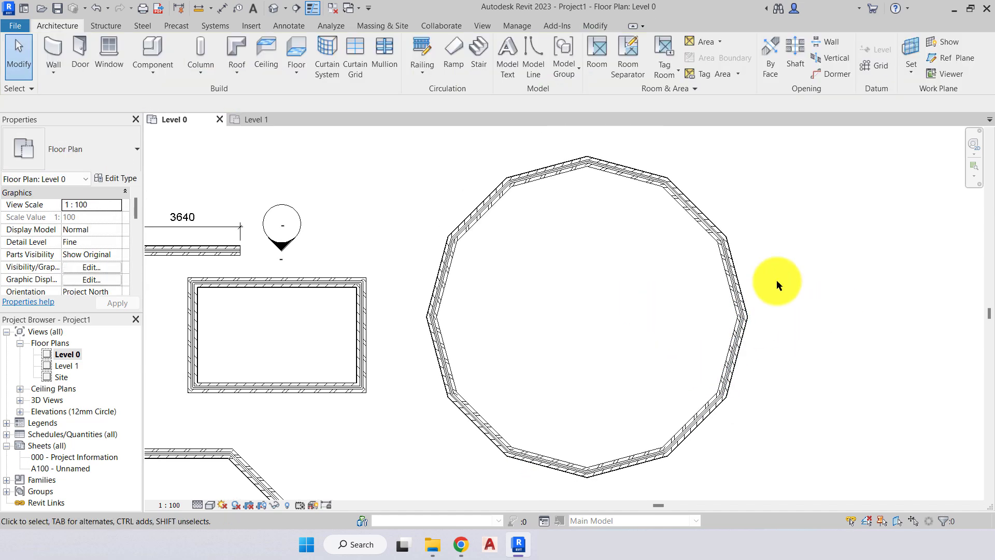
Flip the orientation of the 12-sided polygon's right and upper-right walls so their exterior sides face outward.
{"action": "scroll", "coordinate": [720, 295], "scroll_direction": "up", "scroll_amount": 5}
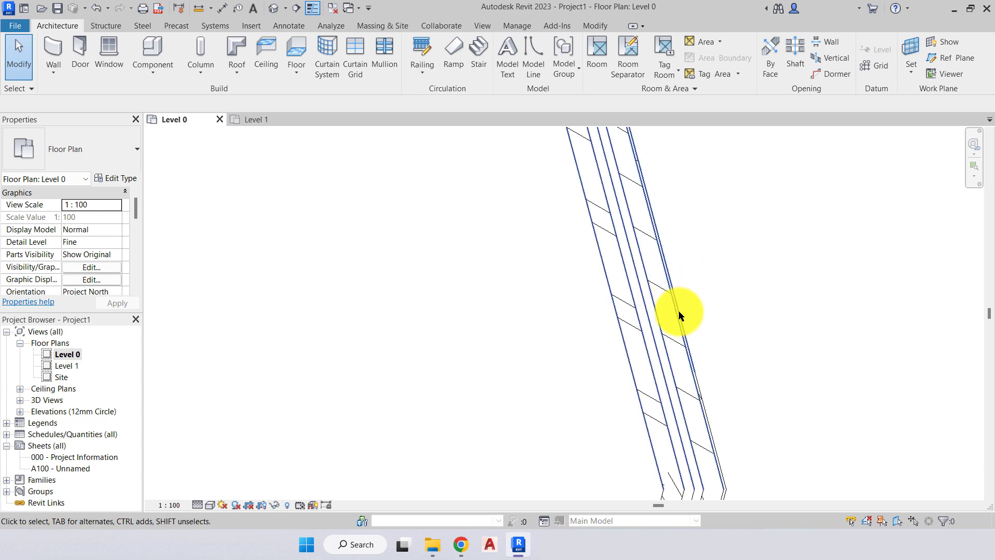
{"action": "scroll", "coordinate": [684, 310], "scroll_direction": "down", "scroll_amount": 5}
{"action": "scroll", "coordinate": [694, 309], "scroll_direction": "up", "scroll_amount": 3}
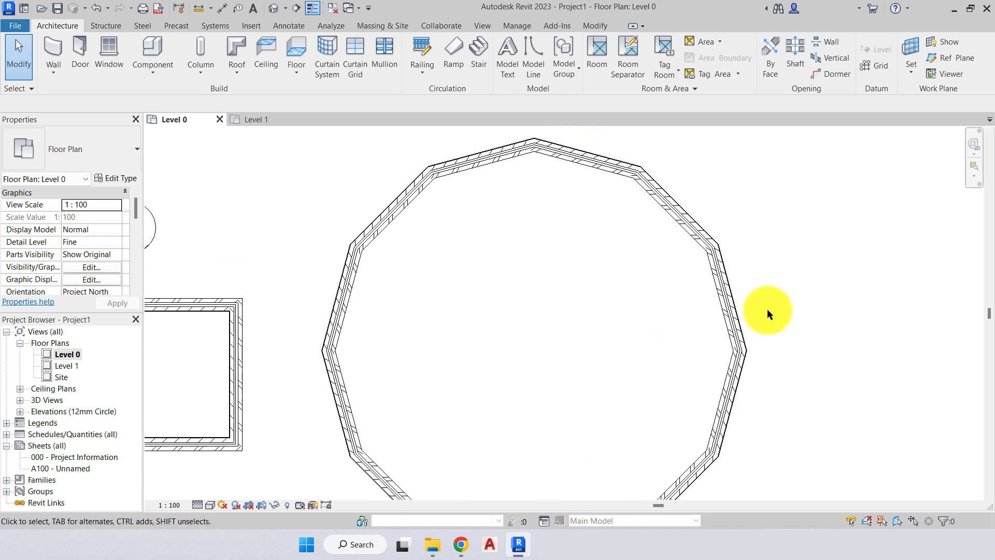
{"action": "left_click", "coordinate": [730, 306]}
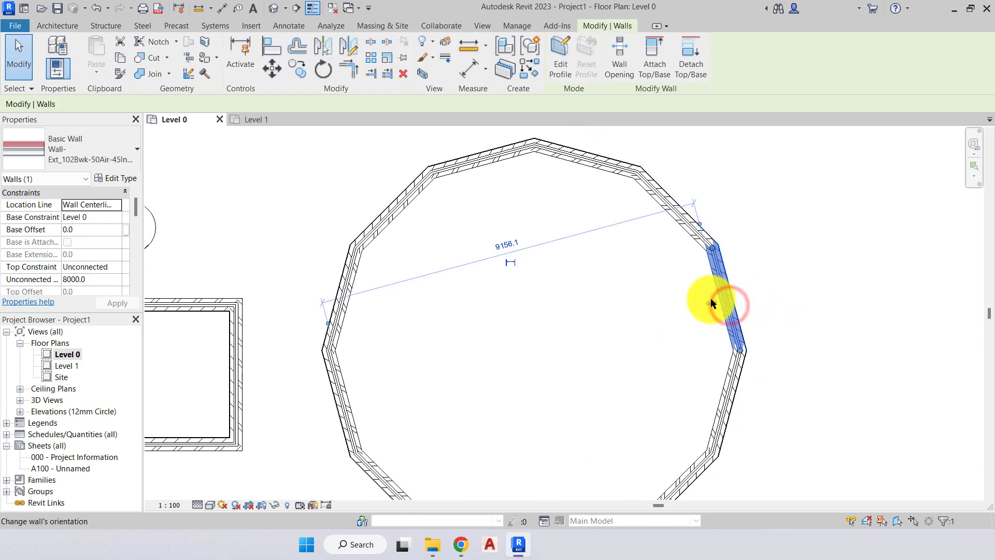
{"action": "left_click", "coordinate": [694, 238]}
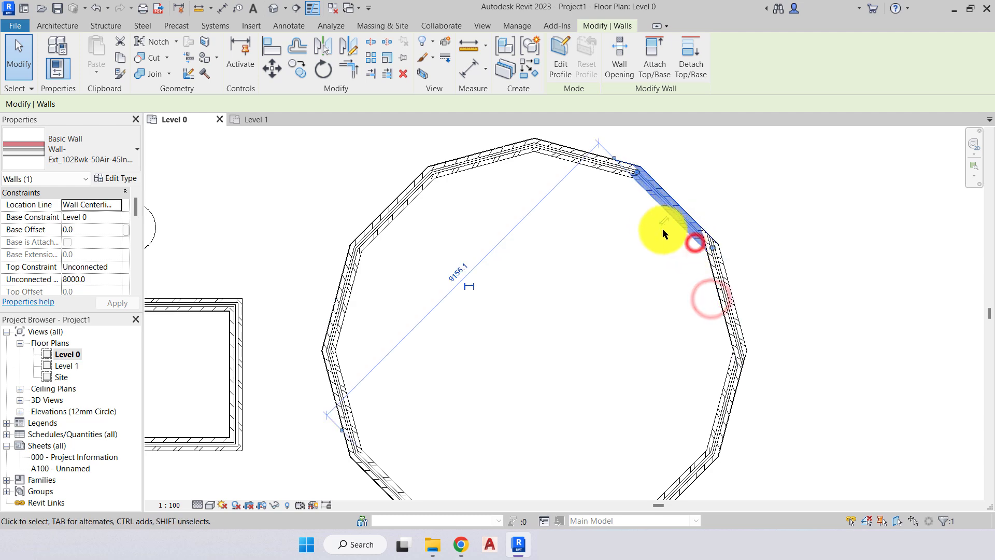
Flip the orientation of the two walls meeting at the polygon's topmost corner.
{"action": "left_click", "coordinate": [567, 153]}
{"action": "left_click", "coordinate": [566, 175]}
{"action": "left_click", "coordinate": [580, 154]}
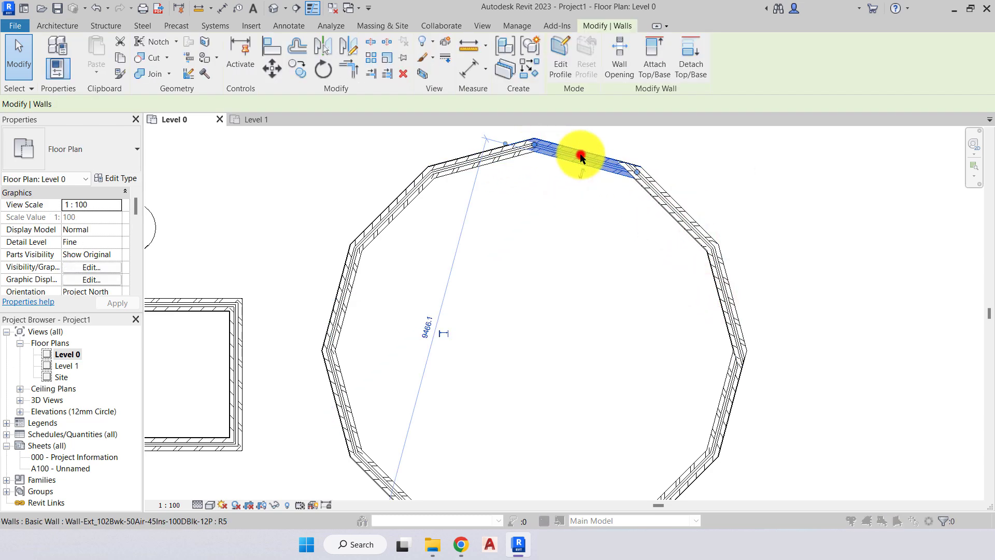
{"action": "double_click", "coordinate": [580, 155]}
{"action": "key", "text": "Escape"}
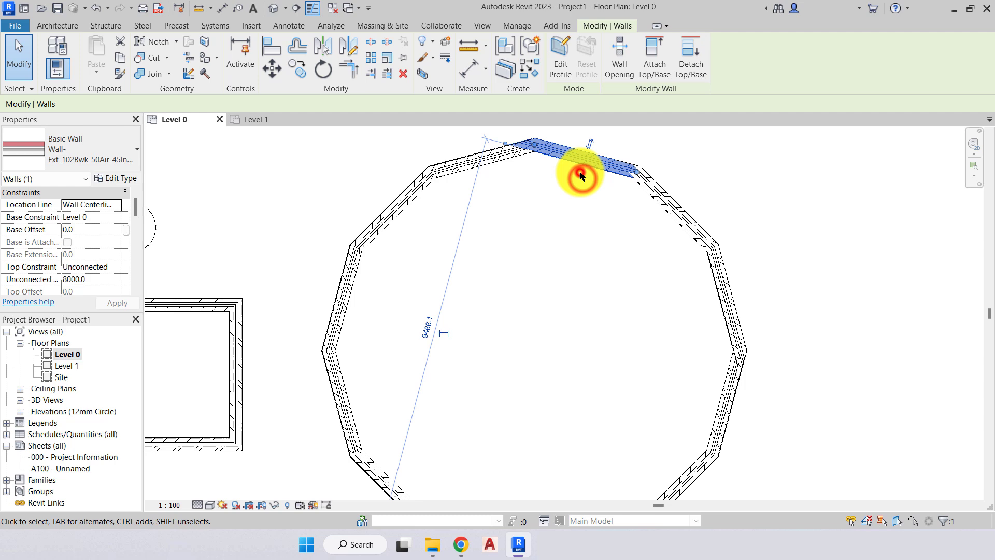
{"action": "left_click", "coordinate": [494, 158]}
{"action": "left_click", "coordinate": [491, 173]}
{"action": "scroll", "coordinate": [586, 260], "scroll_direction": "down", "scroll_amount": 1}
{"action": "middle_click_drag", "start_coordinate": [636, 278], "coordinate": [386, 282]}
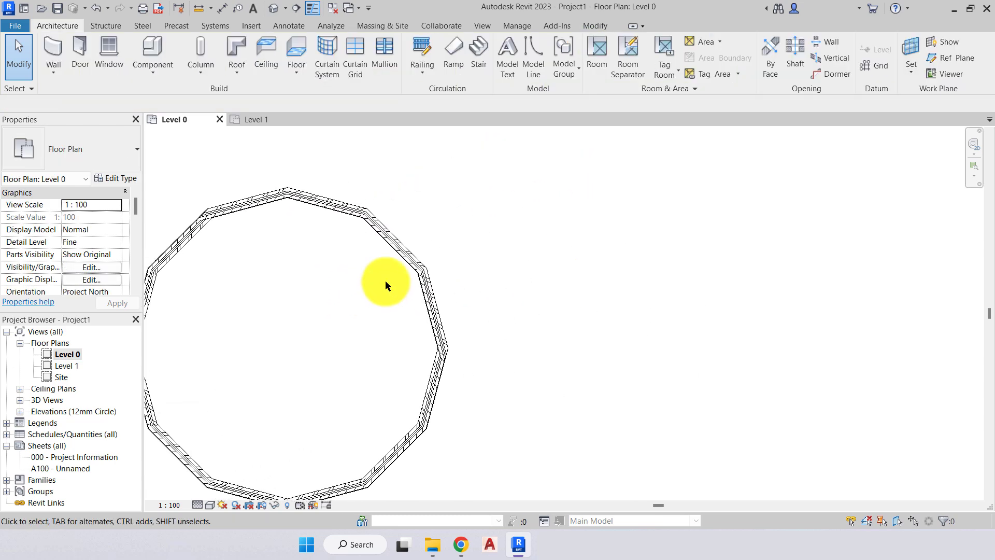
Draw a second 12-sided inscribed polygon of walls beside the first, radius about 3800 mm, flipping the wall orientation before placing it.
{"action": "left_click", "coordinate": [53, 52]}
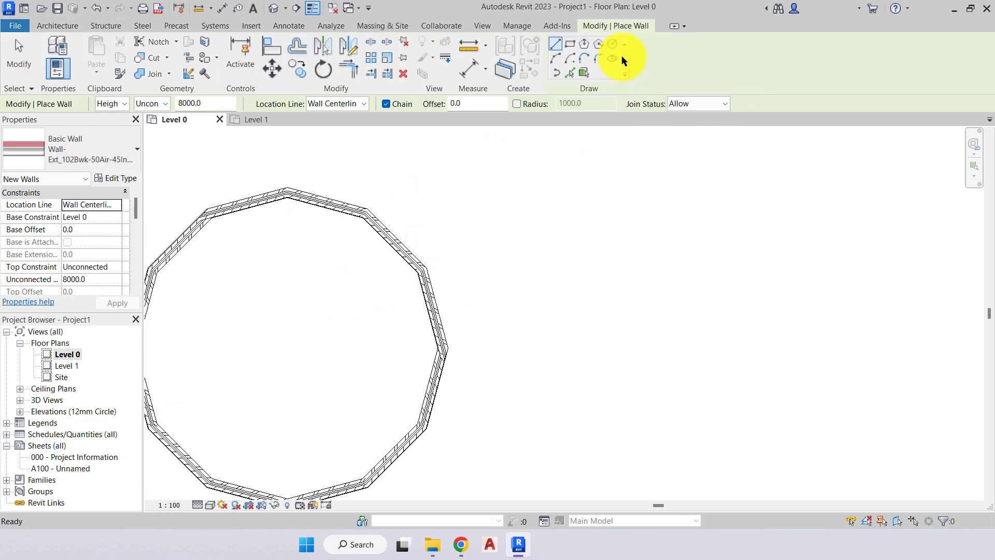
{"action": "left_click", "coordinate": [584, 44]}
{"action": "left_click", "coordinate": [601, 305]}
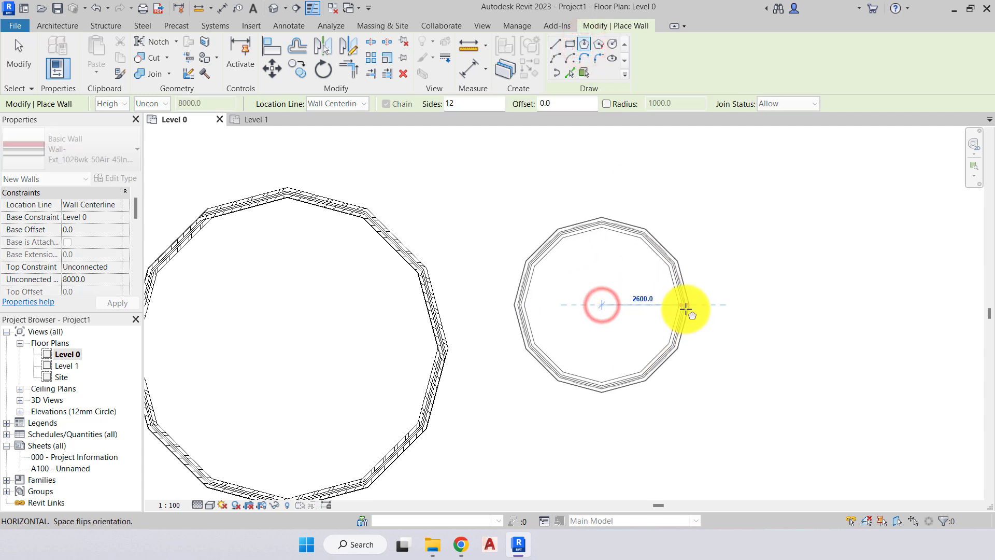
{"action": "key", "text": "space"}
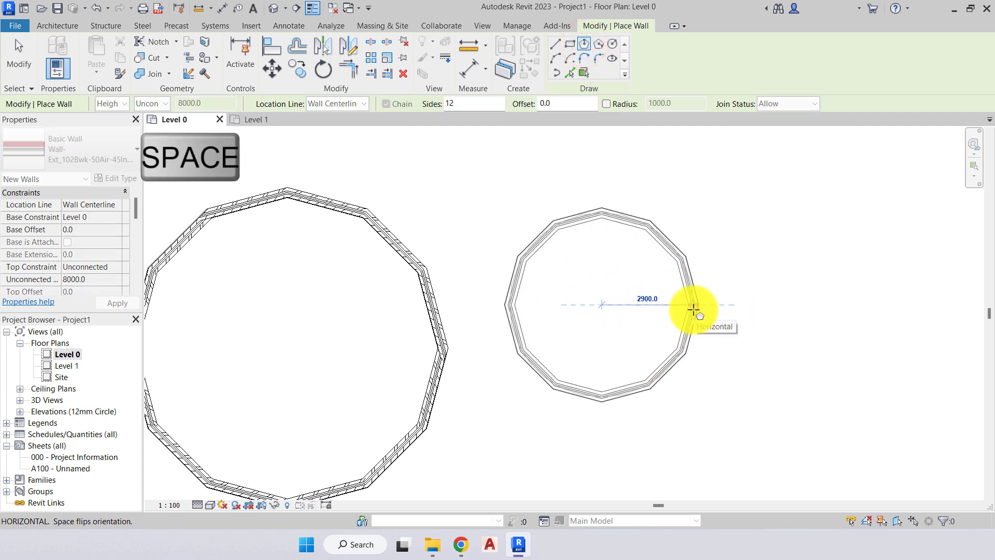
{"action": "key", "text": "space"}
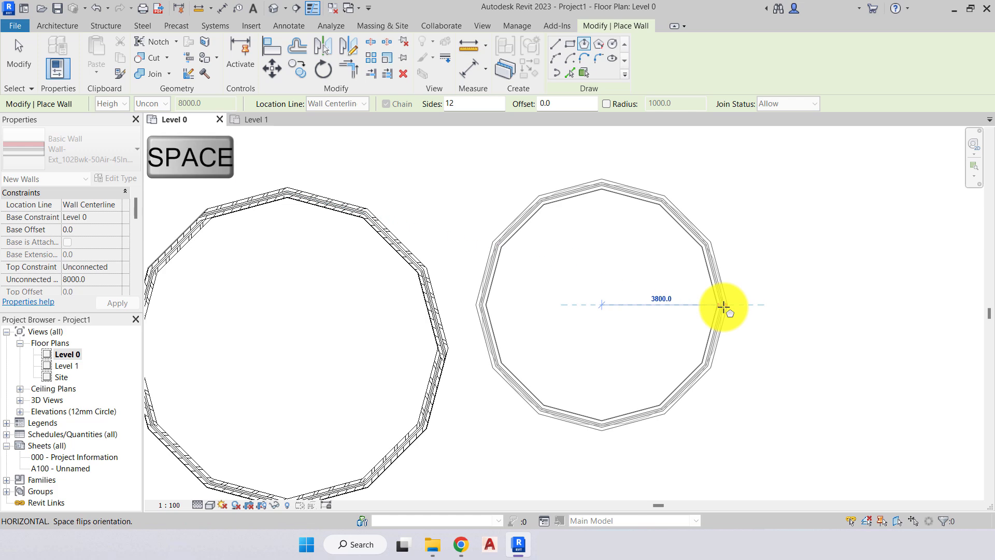
{"action": "key", "text": "space"}
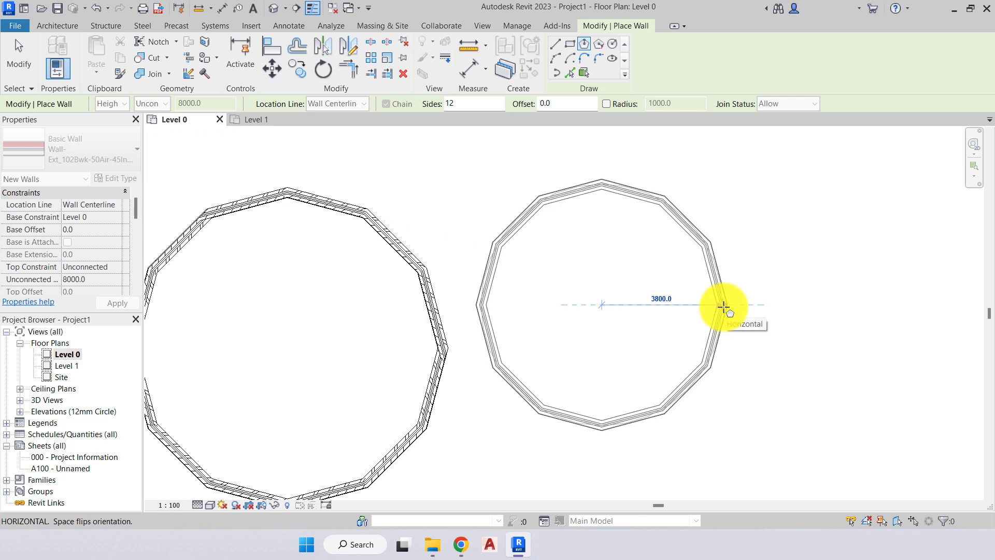
{"action": "left_click", "coordinate": [723, 306]}
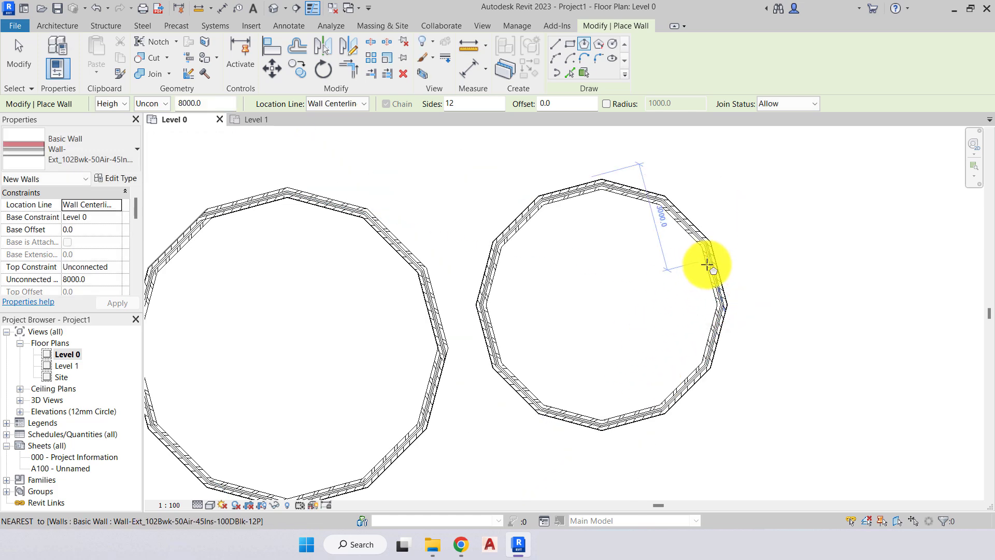
{"action": "scroll", "coordinate": [726, 275], "scroll_direction": "up", "scroll_amount": 4}
{"action": "key", "text": "Escape"}
Flip the orientation of the second polygon's right wall above its rightmost corner.
{"action": "left_click", "coordinate": [731, 277]}
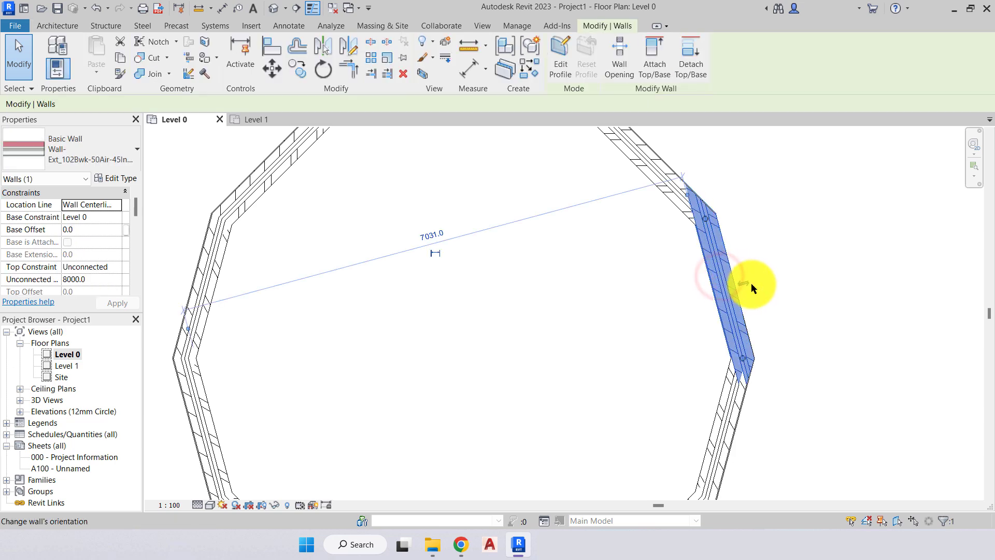
{"action": "scroll", "coordinate": [748, 285], "scroll_direction": "up", "scroll_amount": 2}
{"action": "left_click", "coordinate": [738, 286]}
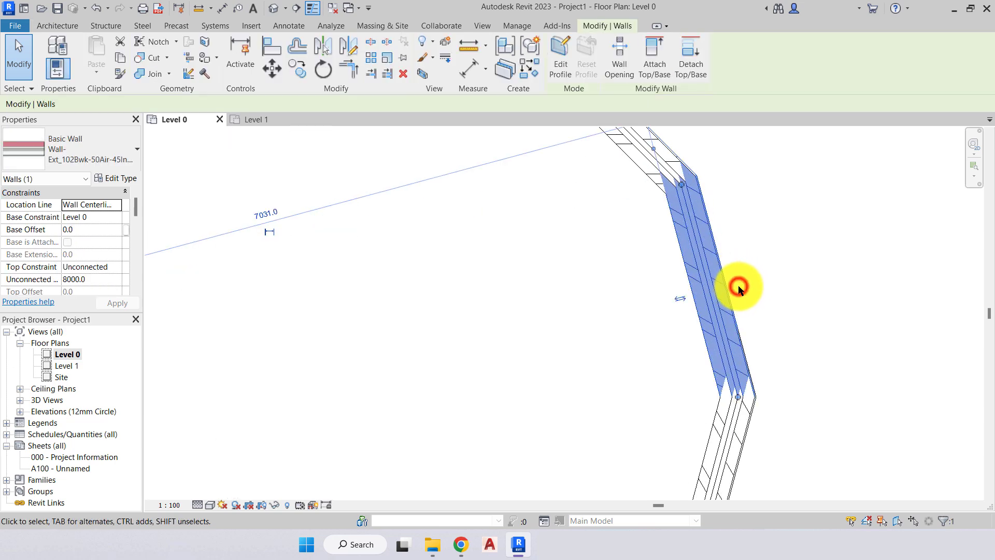
{"action": "scroll", "coordinate": [738, 285], "scroll_direction": "down", "scroll_amount": 5}
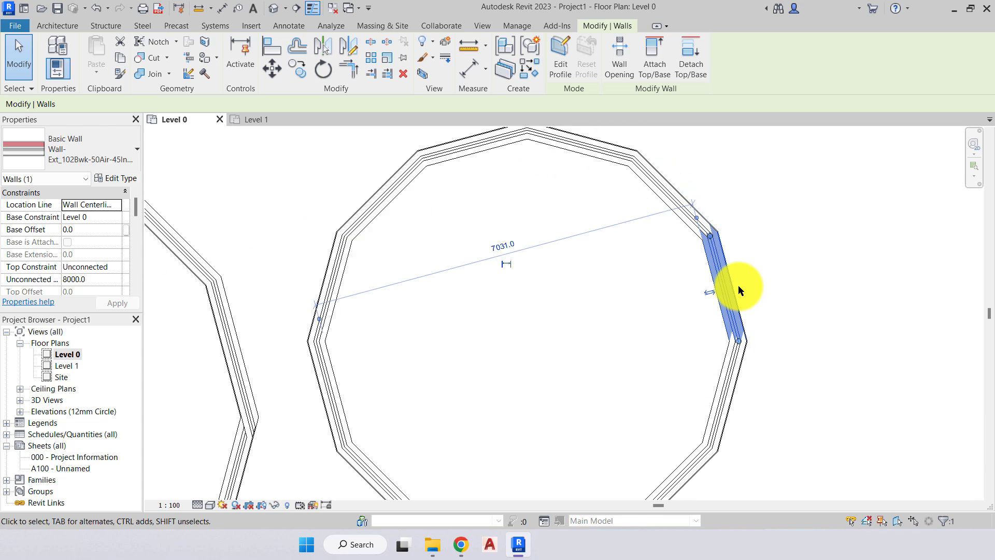
{"action": "key", "text": "Escape"}
{"action": "scroll", "coordinate": [283, 167], "scroll_direction": "down", "scroll_amount": 1}
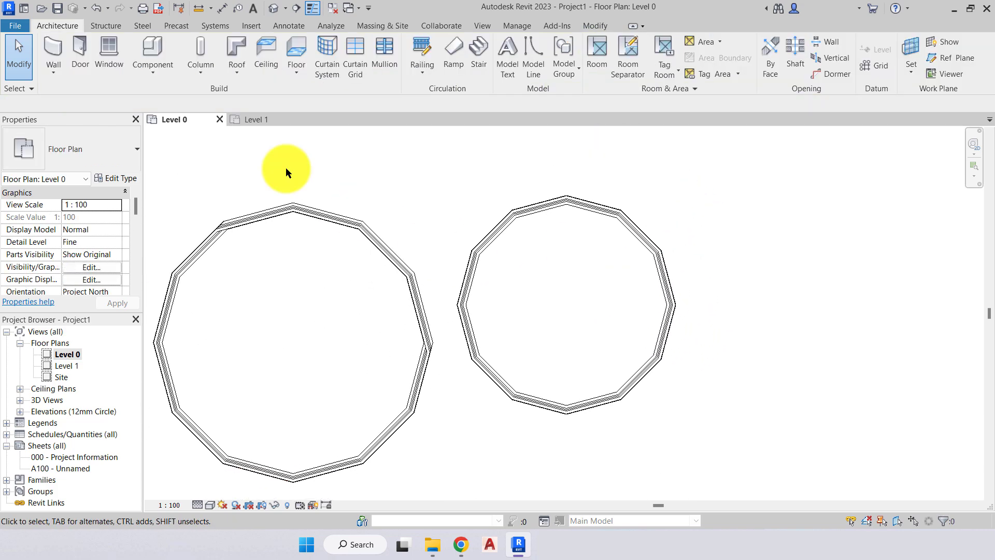
Draw a third, smaller 12-sided inscribed polygon of walls just right of the second and inspect its wall layers.
{"action": "left_click", "coordinate": [53, 49]}
{"action": "left_click", "coordinate": [585, 43]}
{"action": "left_click", "coordinate": [743, 291]}
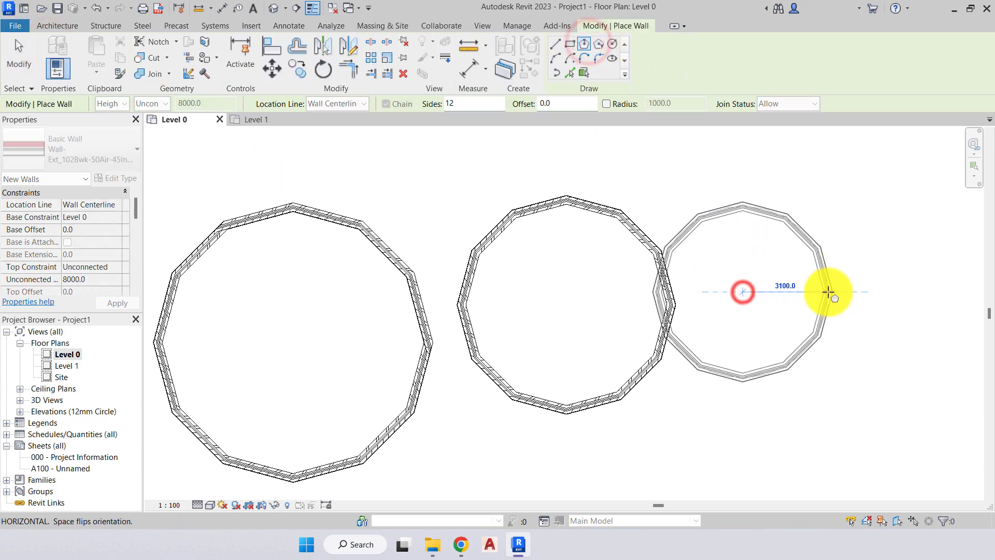
{"action": "left_click", "coordinate": [804, 284]}
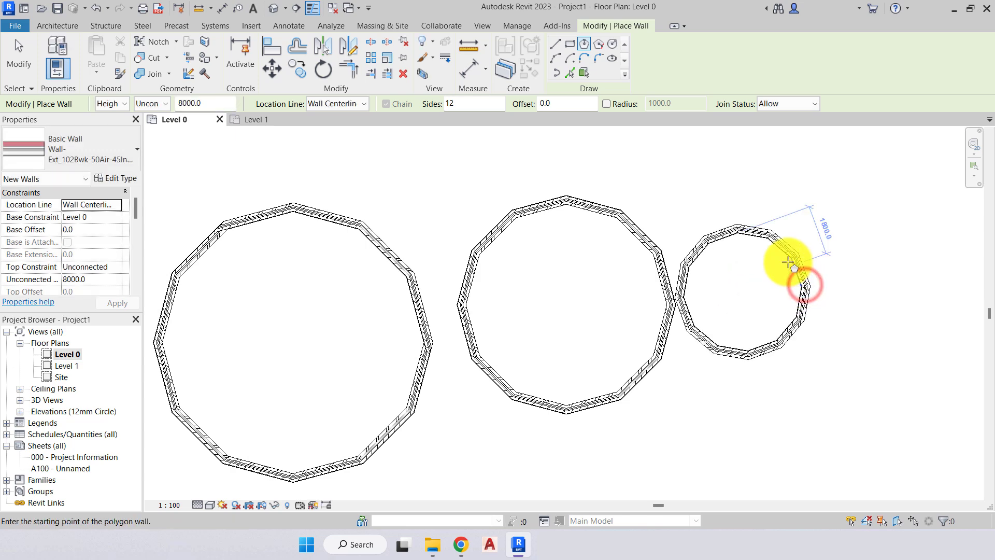
{"action": "scroll", "coordinate": [788, 266], "scroll_direction": "up", "scroll_amount": 4}
{"action": "middle_click_drag", "start_coordinate": [509, 365], "coordinate": [507, 311]}
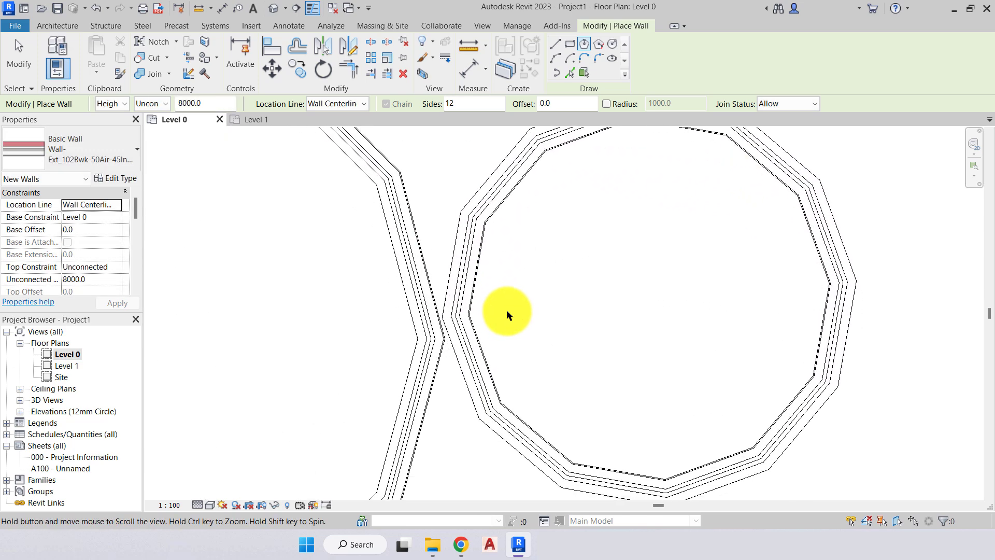
{"action": "middle_click_drag", "start_coordinate": [703, 192], "coordinate": [757, 275]}
{"action": "scroll", "coordinate": [631, 289], "scroll_direction": "down", "scroll_amount": 5}
{"action": "key", "text": "Escape"}
Delete all the 12-sided wall polygons from the floor plan.
{"action": "left_click_drag", "start_coordinate": [725, 399], "coordinate": [358, 225]}
{"action": "key", "text": "Delete"}
{"action": "left_click_drag", "start_coordinate": [907, 420], "coordinate": [329, 233]}
{"action": "key", "text": "Delete"}
Draw a 12-sided circumscribed polygon of walls with a radius of about 3900 mm right of the rectangular room.
{"action": "scroll", "coordinate": [291, 343], "scroll_direction": "up", "scroll_amount": 3}
{"action": "middle_click_drag", "start_coordinate": [488, 340], "coordinate": [410, 330]}
{"action": "left_click", "coordinate": [43, 58]}
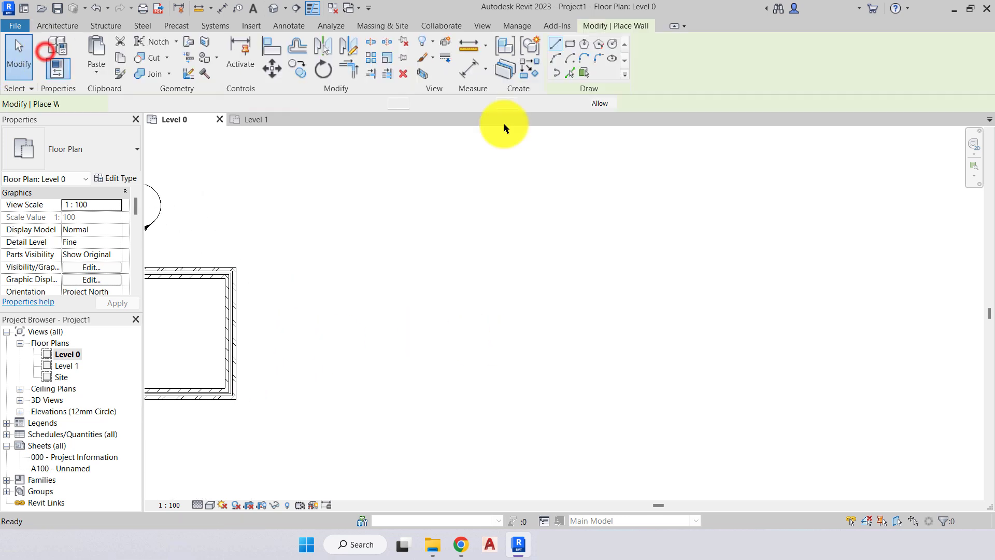
{"action": "left_click", "coordinate": [600, 45]}
{"action": "left_click", "coordinate": [424, 335]}
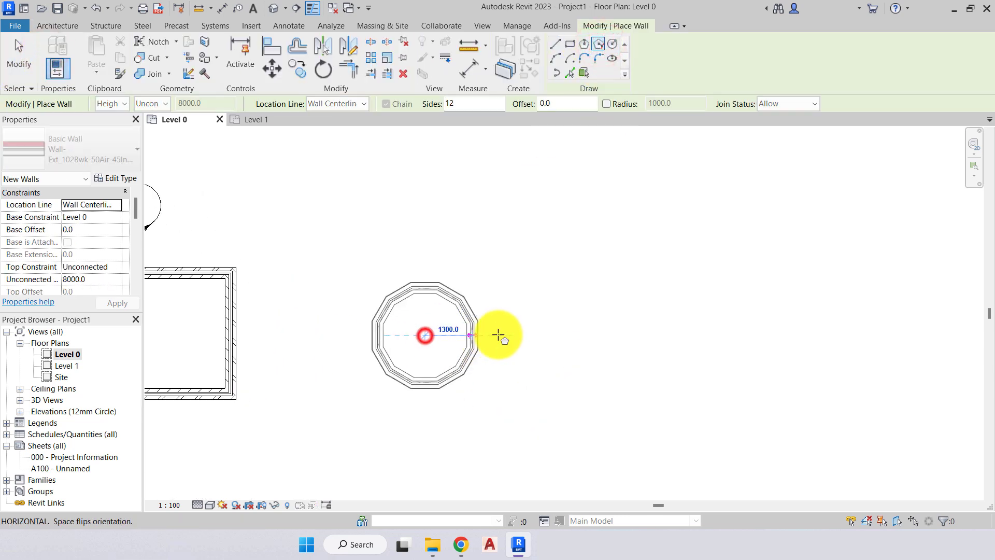
{"action": "left_click", "coordinate": [568, 327]}
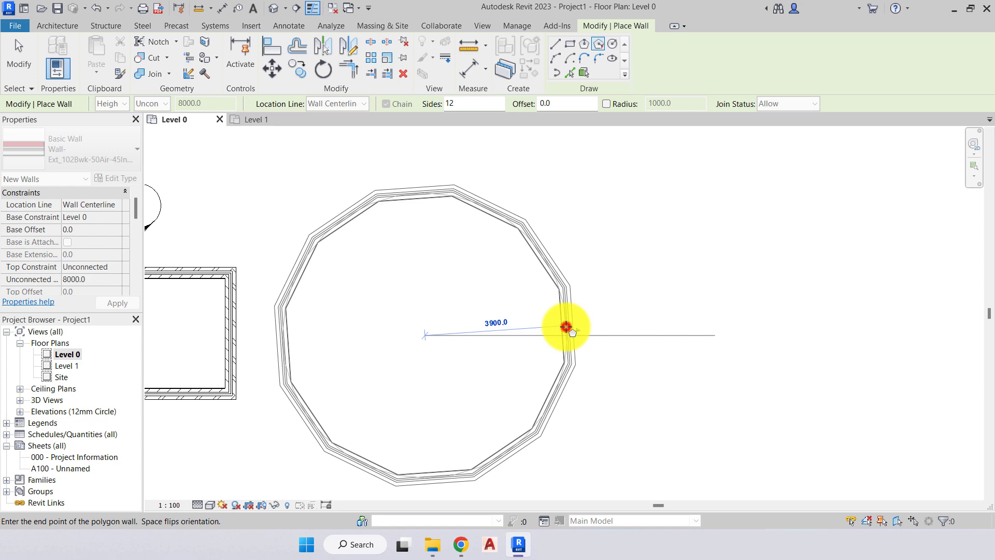
{"action": "scroll", "coordinate": [447, 275], "scroll_direction": "up", "scroll_amount": 3}
{"action": "key", "text": "Escape"}
{"action": "key", "text": "Escape"}
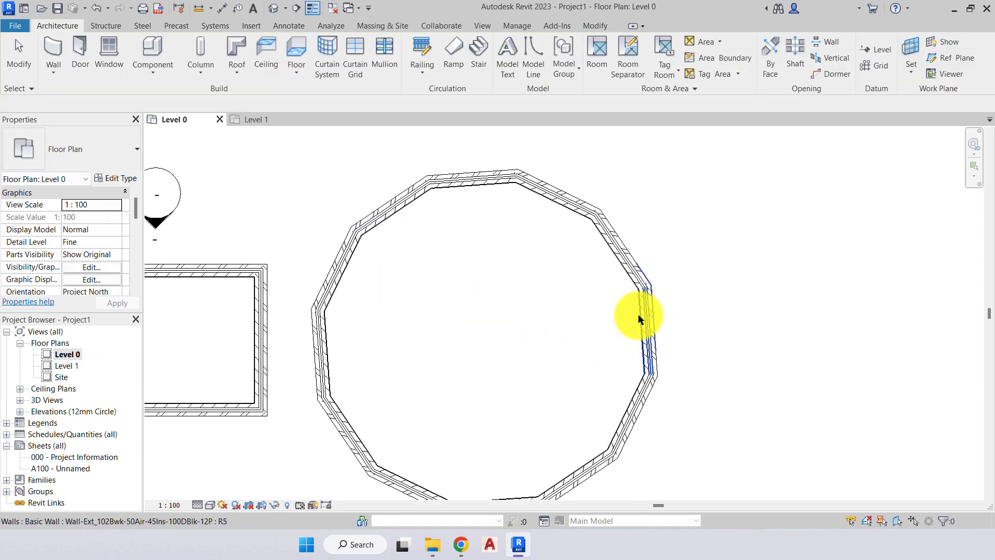
Examine the temporary dimension and orientation of the circumscribed polygon's right wall.
{"action": "left_click", "coordinate": [646, 319]}
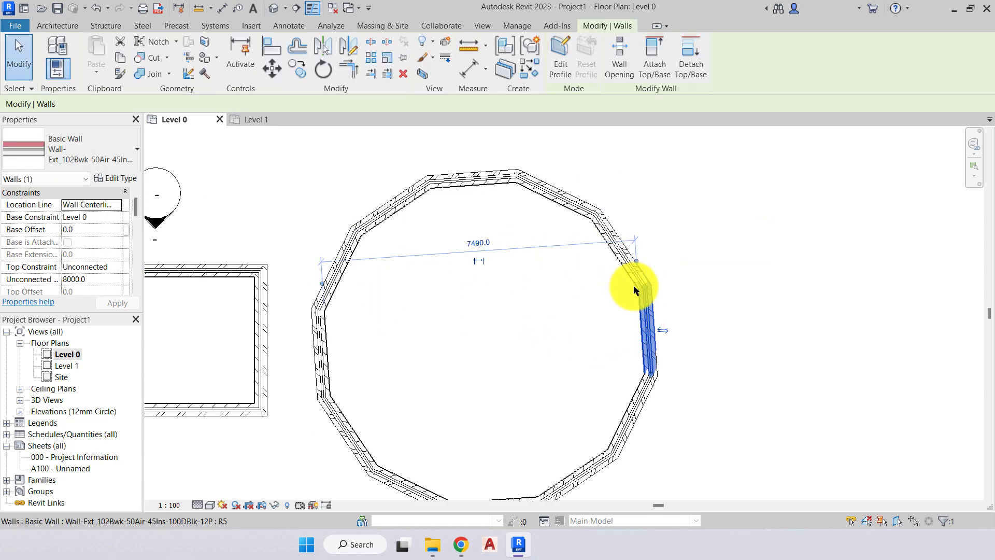
{"action": "left_click", "coordinate": [696, 344]}
{"action": "scroll", "coordinate": [684, 352], "scroll_direction": "down", "scroll_amount": 1}
{"action": "middle_click_drag", "start_coordinate": [683, 354], "coordinate": [722, 313]}
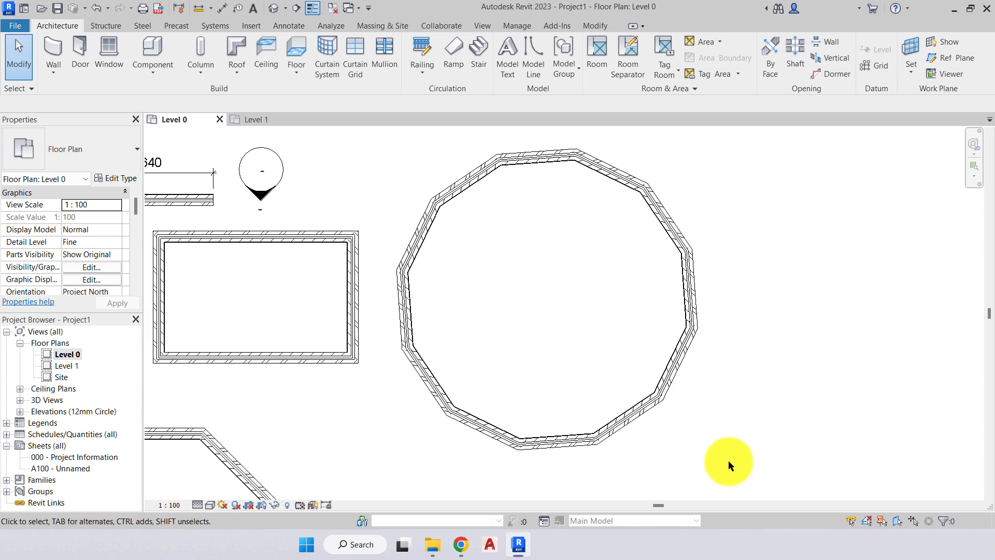
{"action": "left_click", "coordinate": [736, 448]}
{"action": "scroll", "coordinate": [592, 263], "scroll_direction": "down", "scroll_amount": 1}
{"action": "middle_click_drag", "start_coordinate": [594, 263], "coordinate": [534, 280]}
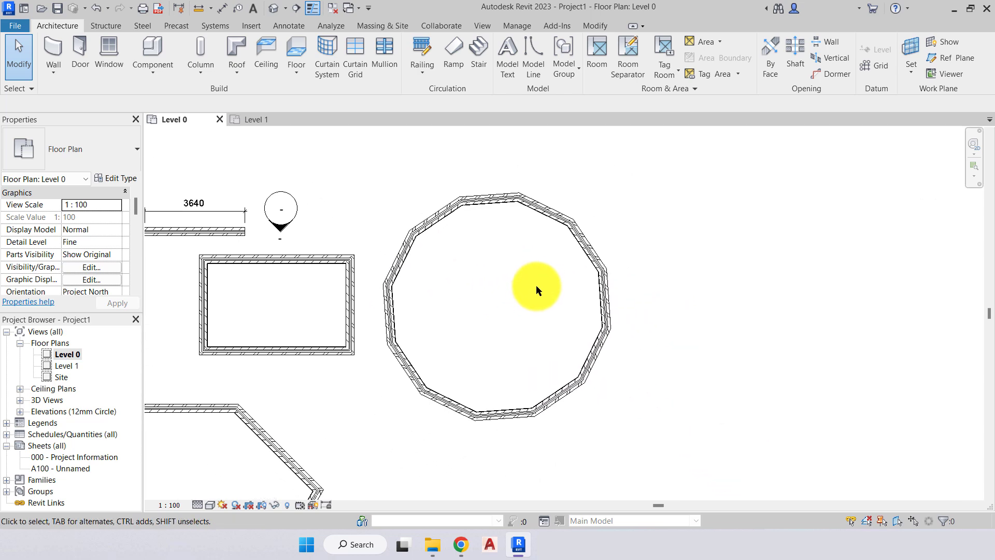
Draw a circular wall with a radius of 5000 mm in the empty area right of the polygon.
{"action": "left_click", "coordinate": [57, 48]}
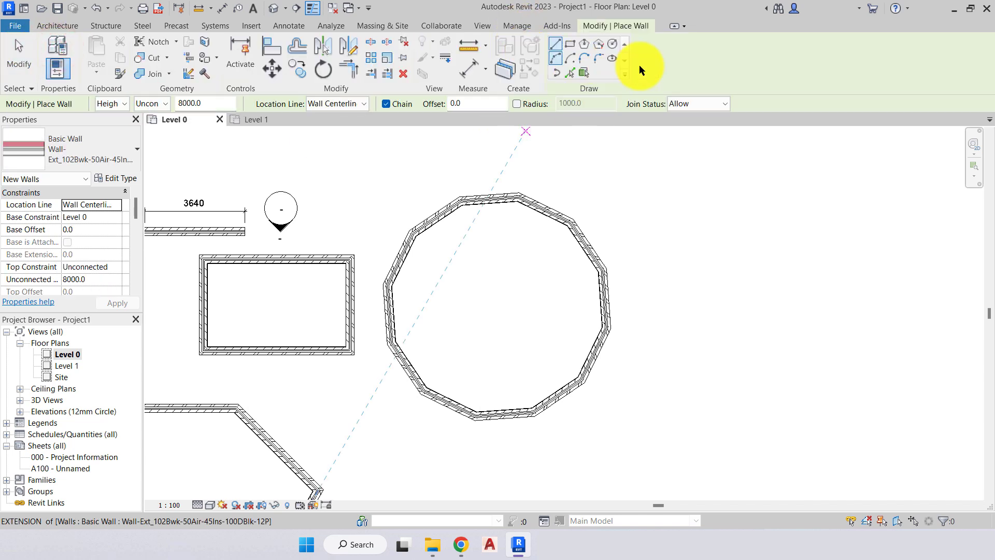
{"action": "left_click", "coordinate": [612, 44]}
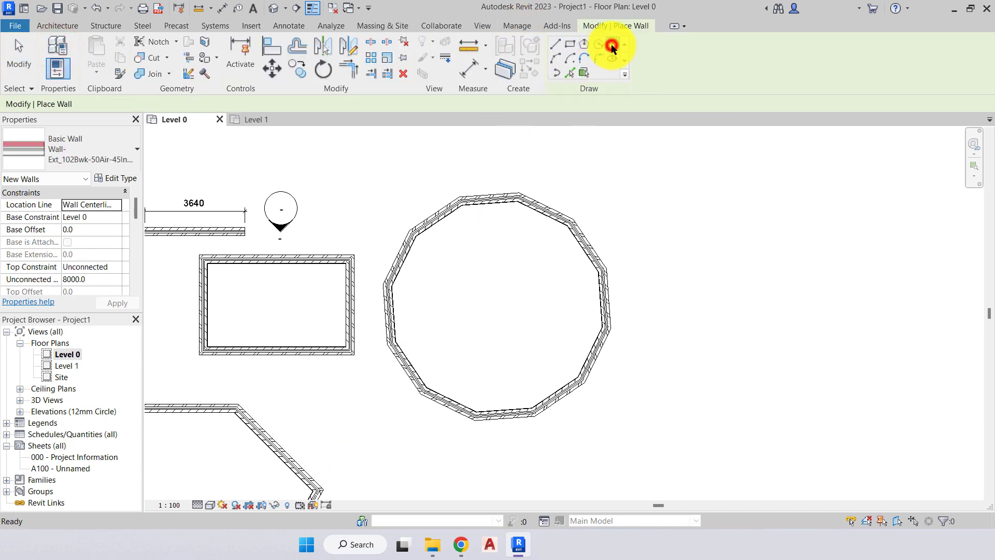
{"action": "scroll", "coordinate": [740, 233], "scroll_direction": "down", "scroll_amount": 1}
{"action": "mouse_move", "coordinate": [739, 234]}
{"action": "middle_mouse_down"}
{"action": "mouse_move", "coordinate": [516, 227]}
{"action": "mouse_move", "coordinate": [366, 251]}
{"action": "mouse_move", "coordinate": [415, 229]}
{"action": "middle_mouse_up"}
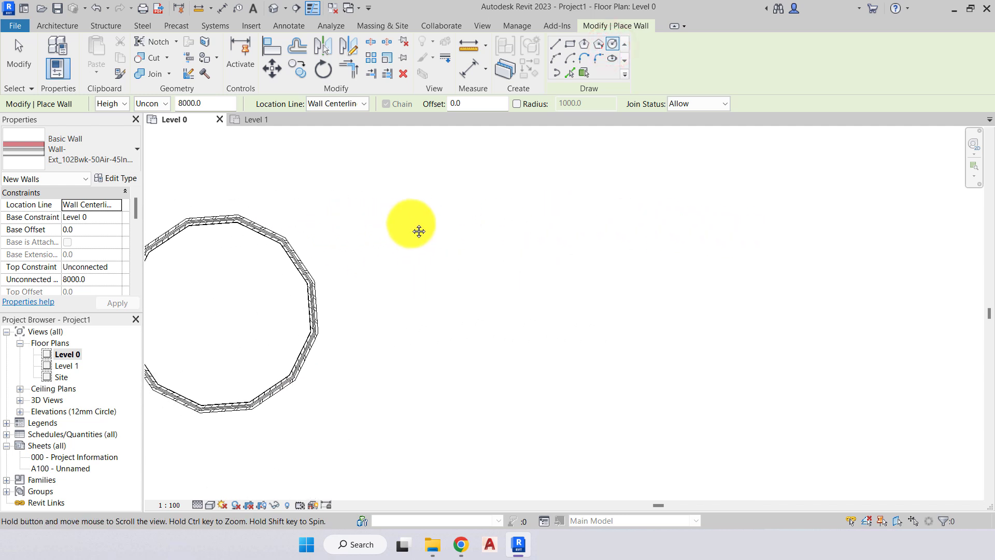
{"action": "left_click", "coordinate": [559, 300]}
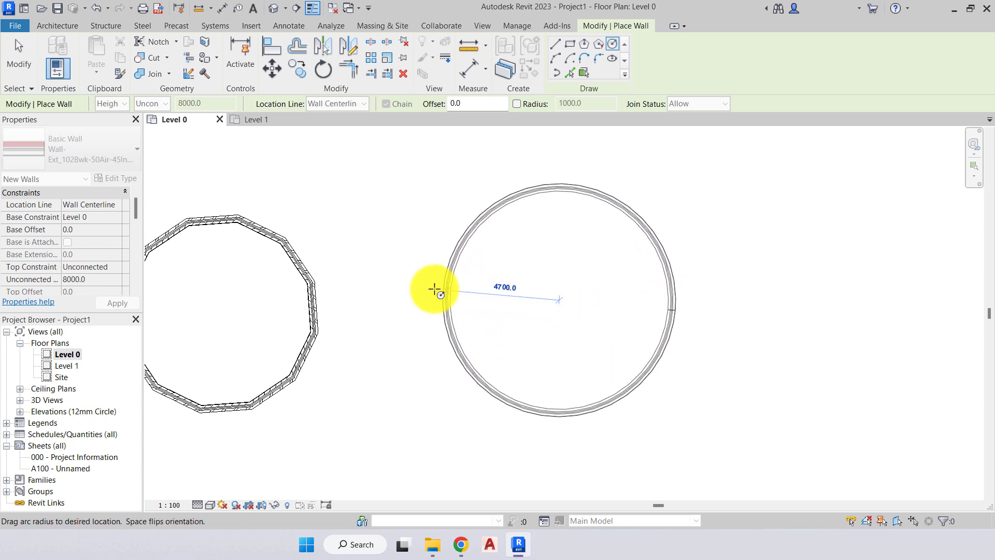
{"action": "scroll", "coordinate": [523, 294], "scroll_direction": "up", "scroll_amount": 5}
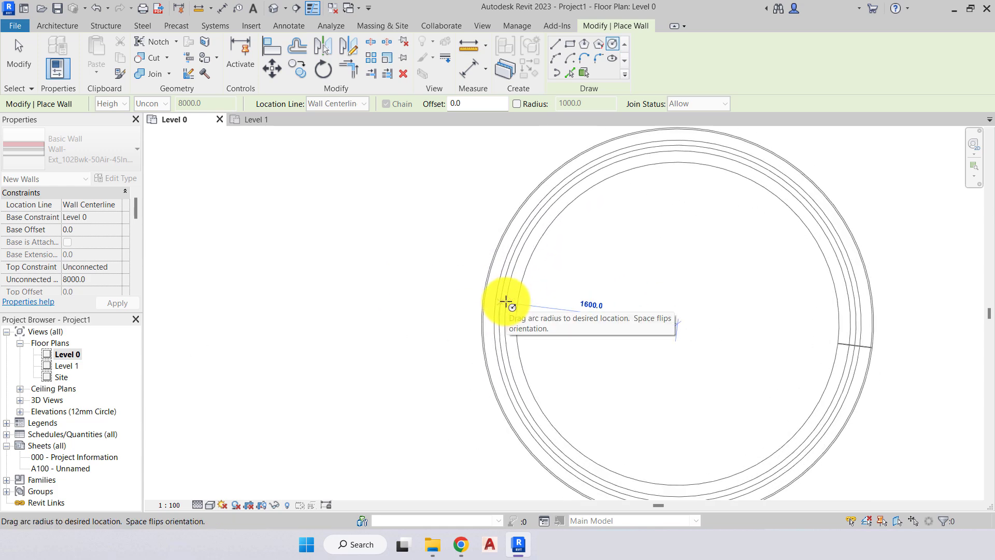
{"action": "scroll", "coordinate": [599, 318], "scroll_direction": "down", "scroll_amount": 4}
{"action": "scroll", "coordinate": [620, 316], "scroll_direction": "up", "scroll_amount": 5}
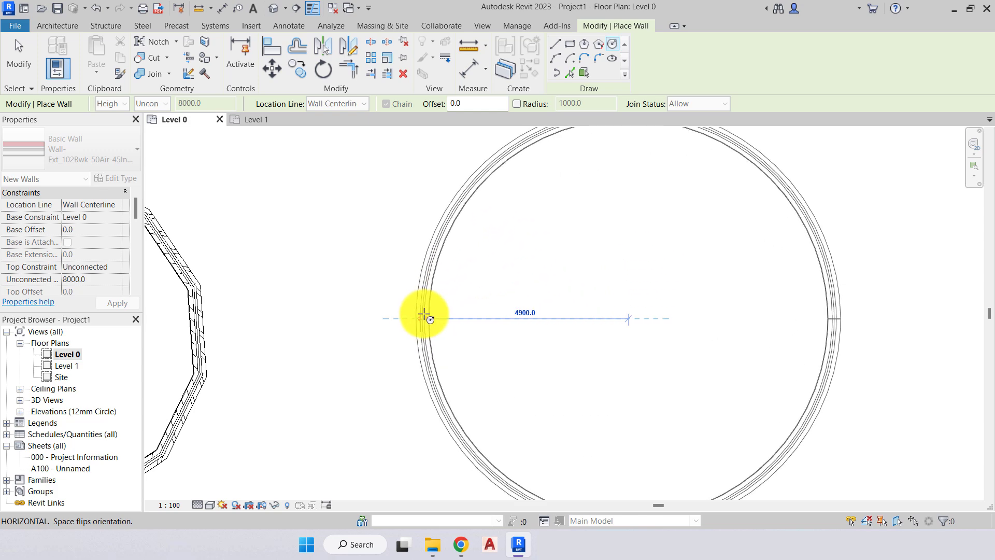
{"action": "scroll", "coordinate": [534, 316], "scroll_direction": "down", "scroll_amount": 4}
{"action": "scroll", "coordinate": [394, 313], "scroll_direction": "up", "scroll_amount": 4}
{"action": "scroll", "coordinate": [432, 313], "scroll_direction": "down", "scroll_amount": 1}
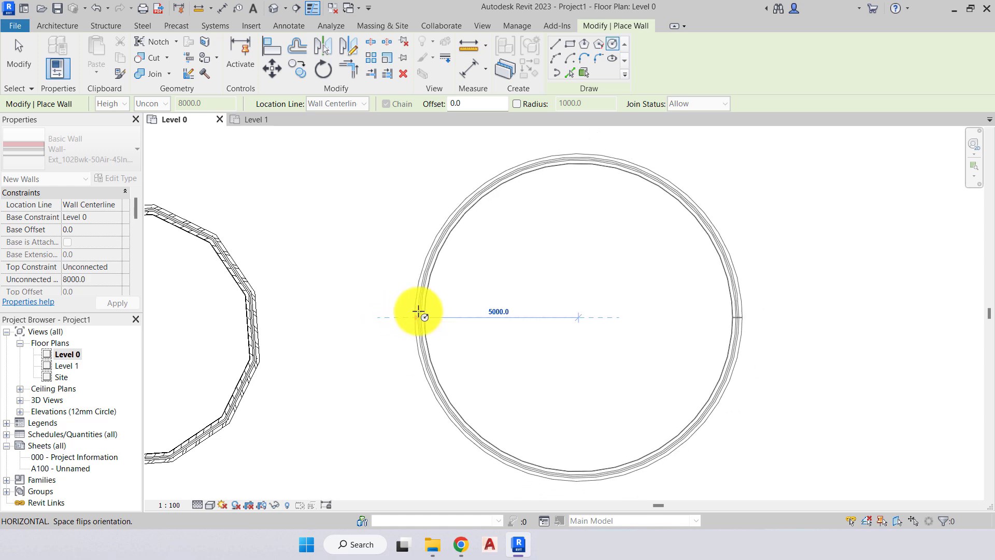
{"action": "left_click", "coordinate": [420, 311]}
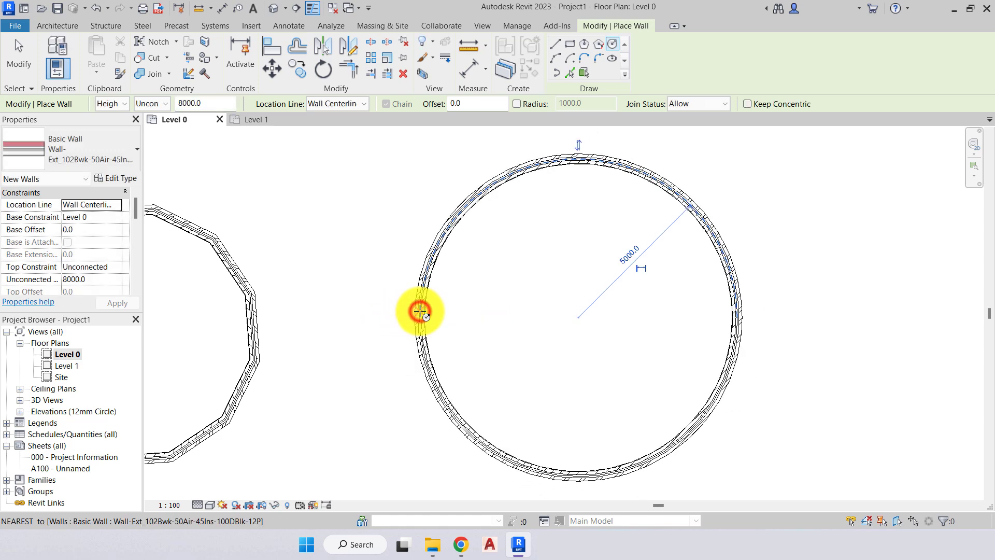
Examine the upper and lower halves of the circular wall by selecting each semicircular segment in turn.
{"action": "key", "text": "Escape"}
{"action": "key", "text": "Escape"}
{"action": "middle_click_drag", "start_coordinate": [581, 328], "coordinate": [481, 305]}
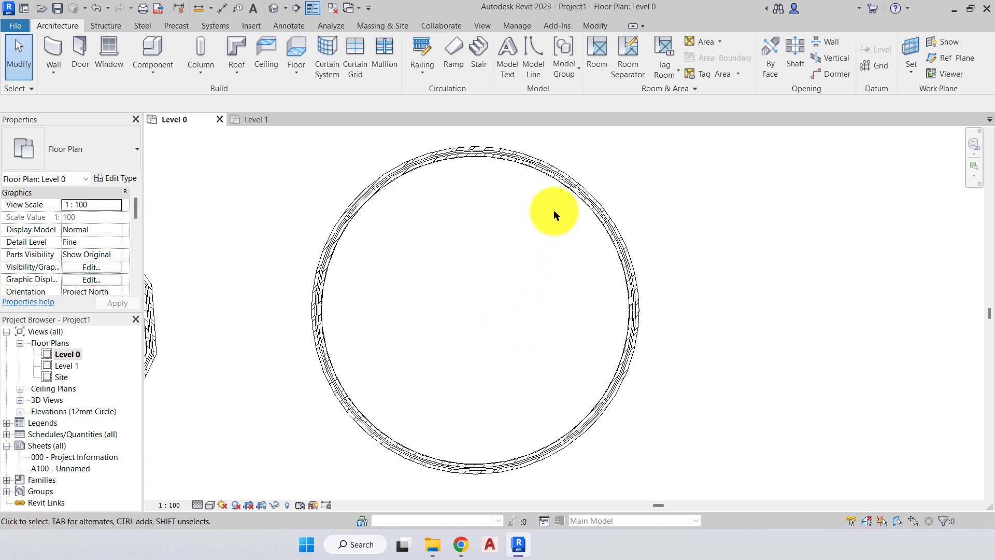
{"action": "left_click", "coordinate": [564, 177]}
{"action": "key", "text": "Escape"}
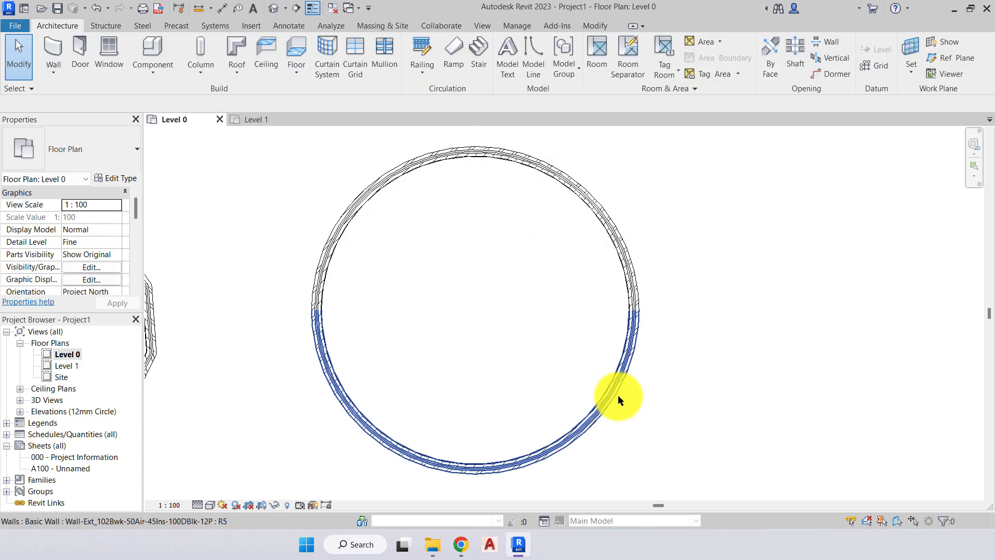
{"action": "left_click", "coordinate": [607, 395]}
{"action": "key", "text": "Escape"}
{"action": "left_click", "coordinate": [562, 182]}
{"action": "key", "text": "Escape"}
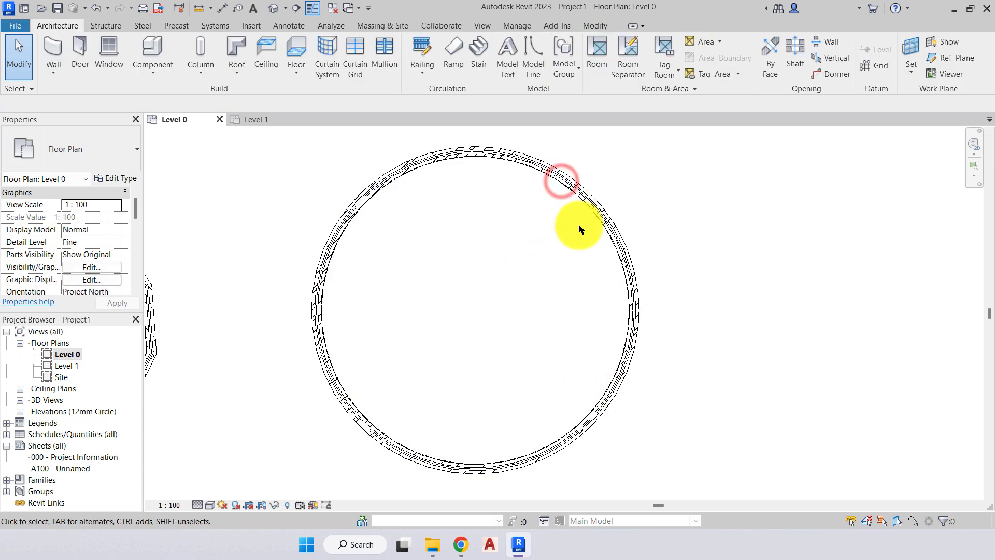
{"action": "left_click", "coordinate": [614, 362]}
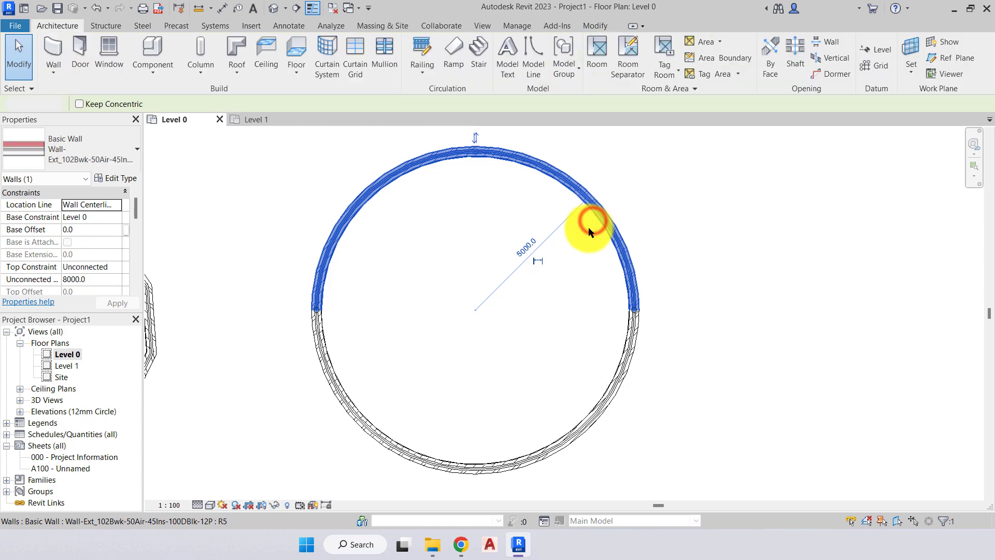
{"action": "left_click", "coordinate": [580, 356]}
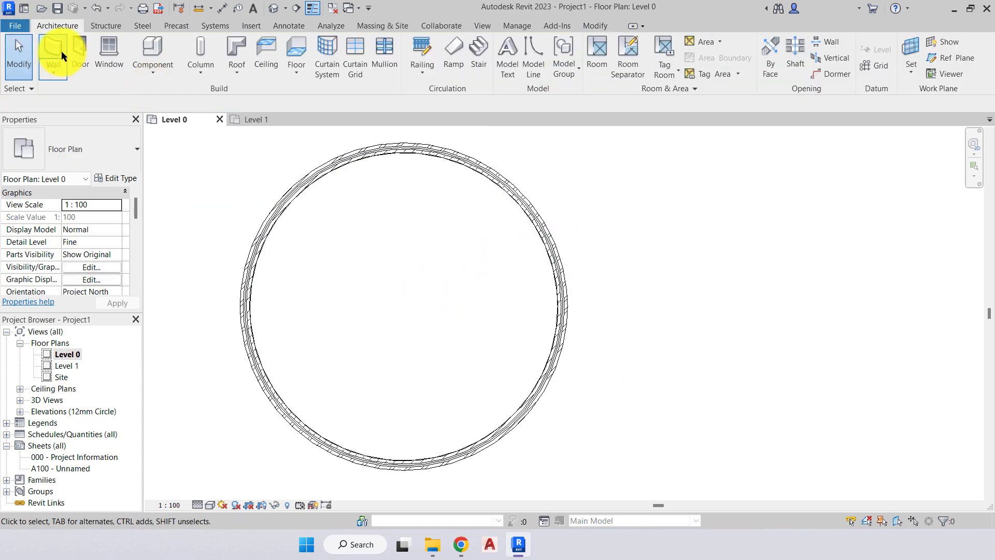
Delete the upper half of the circular wall, leaving only the lower semicircular wall.
{"action": "middle_click_drag", "start_coordinate": [415, 304], "coordinate": [432, 326]}
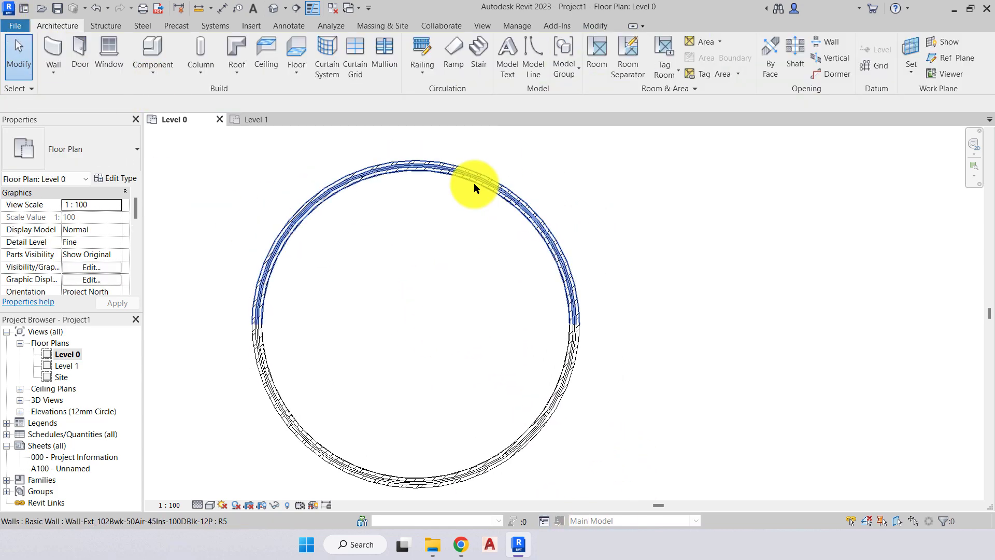
{"action": "left_click", "coordinate": [479, 180]}
{"action": "key", "text": "Delete"}
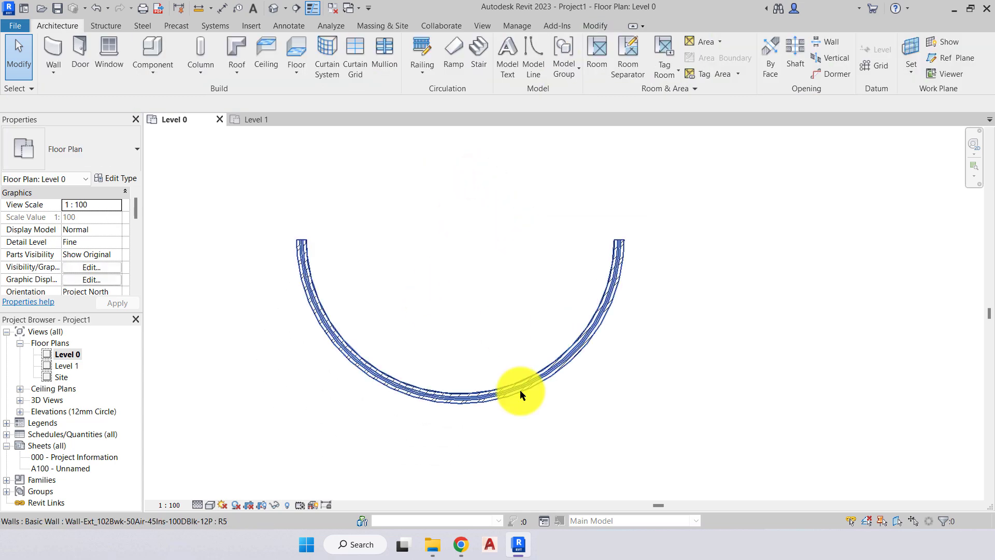
{"action": "left_click", "coordinate": [520, 392]}
{"action": "key", "text": "Escape"}
{"action": "scroll", "coordinate": [566, 322], "scroll_direction": "down", "scroll_amount": 3}
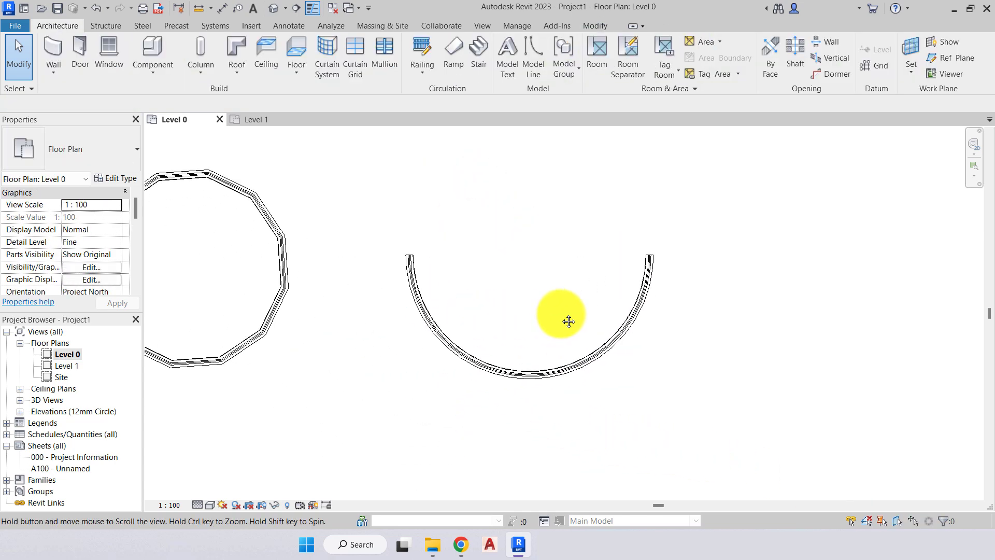
Draw an upward-bulging start-end-radius arc wall with level endpoints in the empty area right of the semicircular wall.
{"action": "middle_click_drag", "start_coordinate": [567, 322], "coordinate": [449, 377]}
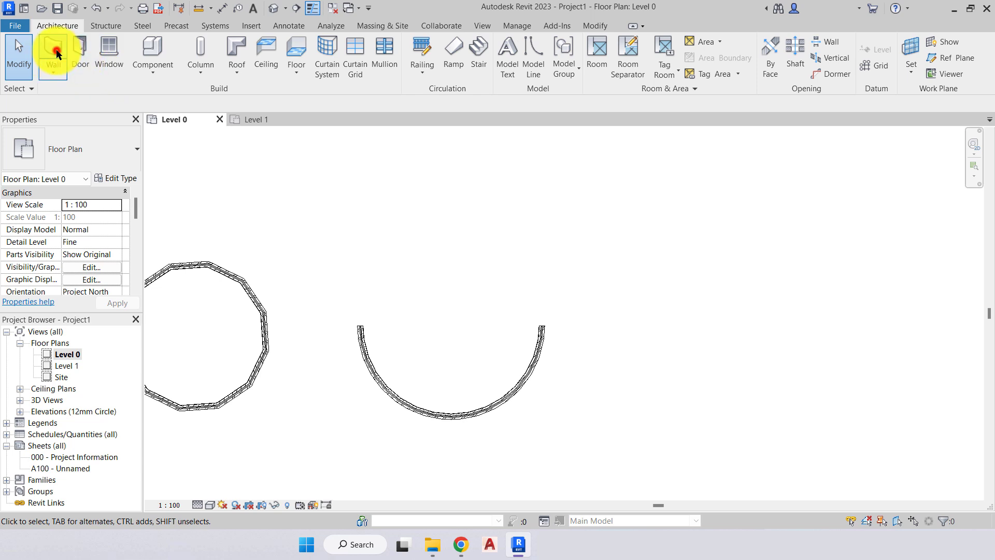
{"action": "left_click", "coordinate": [54, 49]}
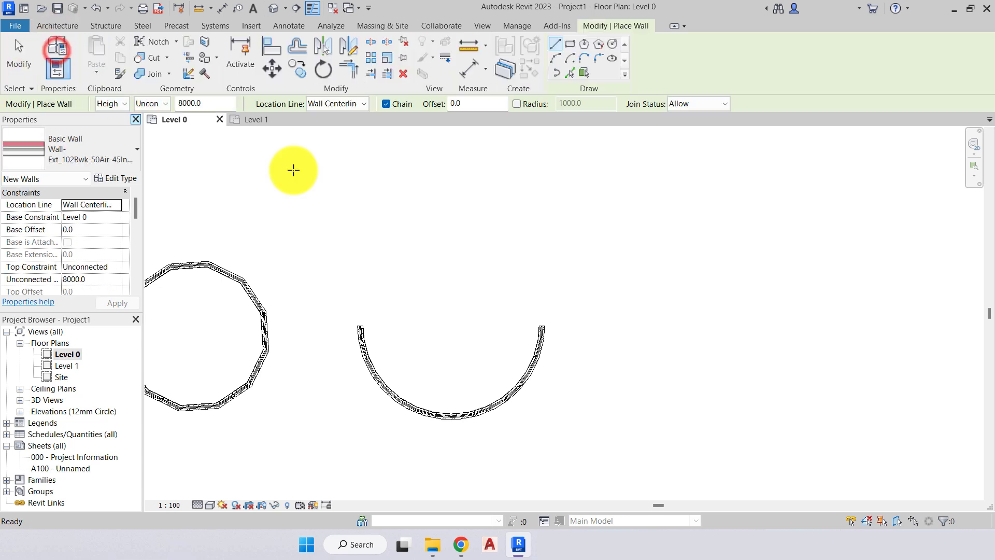
{"action": "left_click", "coordinate": [556, 58]}
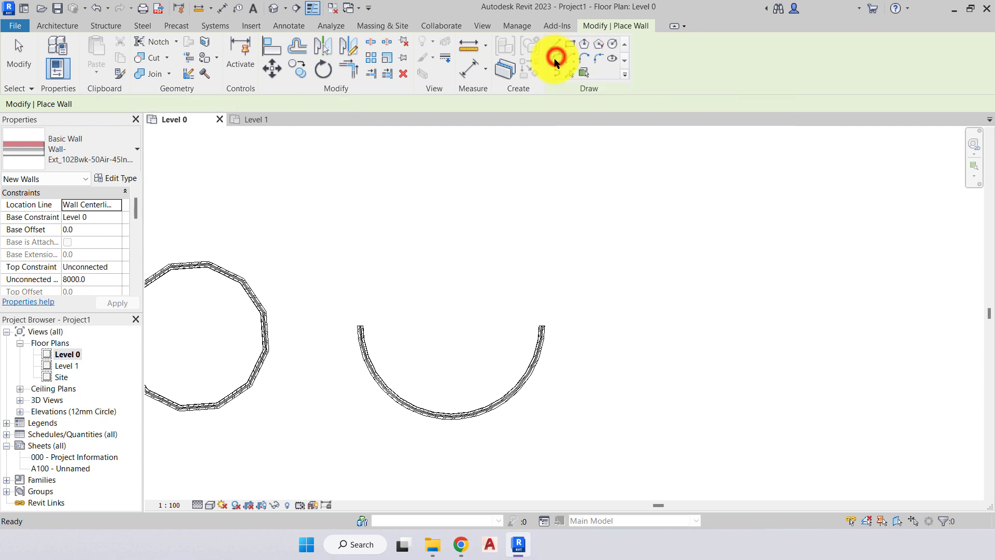
{"action": "mouse_move", "coordinate": [598, 219]}
{"action": "middle_mouse_down"}
{"action": "mouse_move", "coordinate": [576, 212]}
{"action": "mouse_move", "coordinate": [384, 233]}
{"action": "middle_mouse_up"}
{"action": "left_click", "coordinate": [430, 312]}
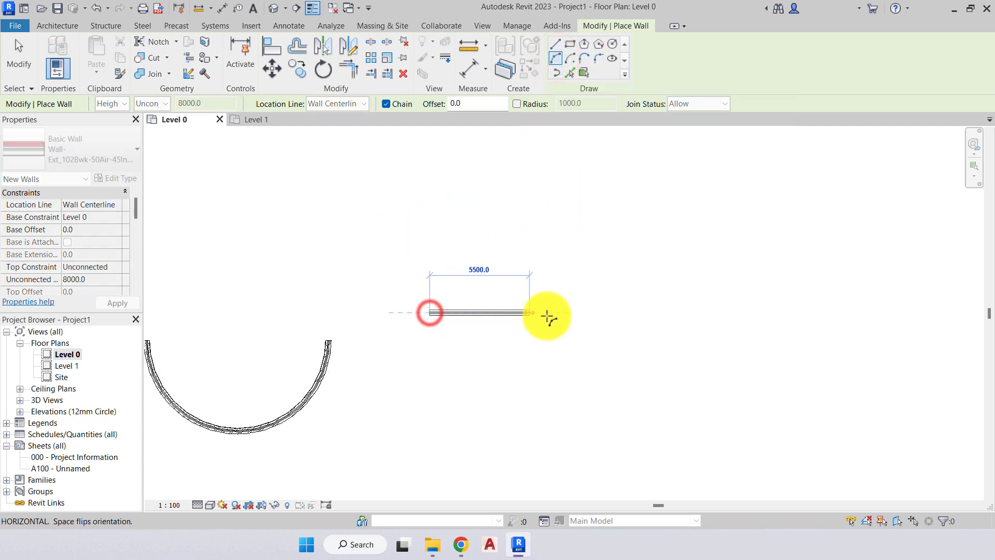
{"action": "left_click", "coordinate": [680, 316]}
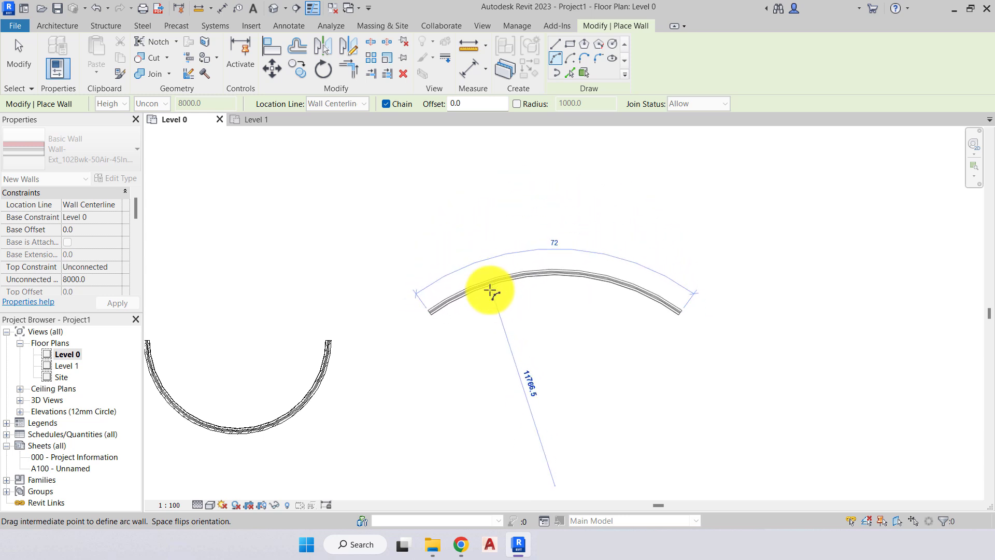
{"action": "left_click", "coordinate": [484, 244]}
{"action": "key", "text": "Escape"}
{"action": "key", "text": "Escape"}
{"action": "scroll", "coordinate": [525, 249], "scroll_direction": "up", "scroll_amount": 3}
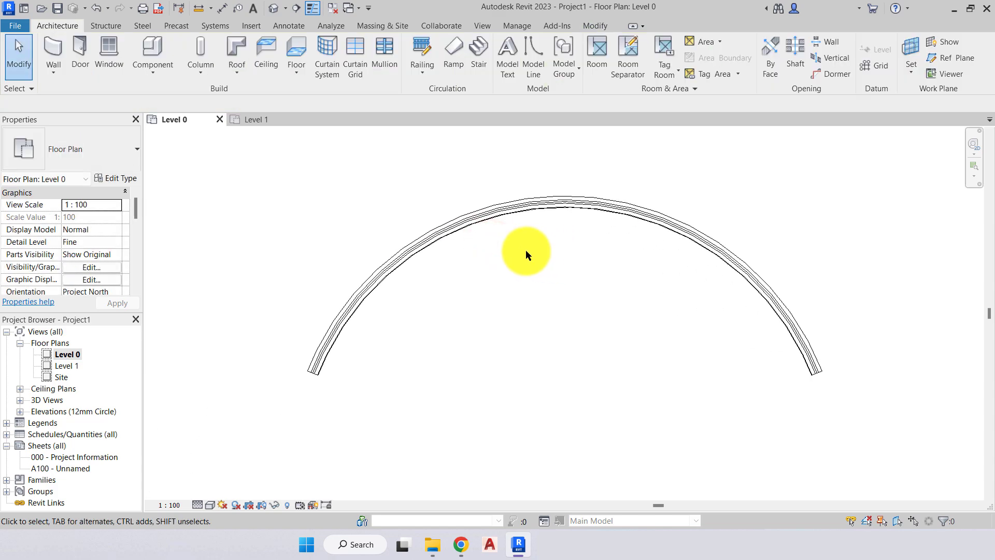
{"action": "scroll", "coordinate": [507, 244], "scroll_direction": "up", "scroll_amount": 1}
{"action": "scroll", "coordinate": [506, 248], "scroll_direction": "down", "scroll_amount": 3}
{"action": "middle_click_drag", "start_coordinate": [506, 248], "coordinate": [580, 301]}
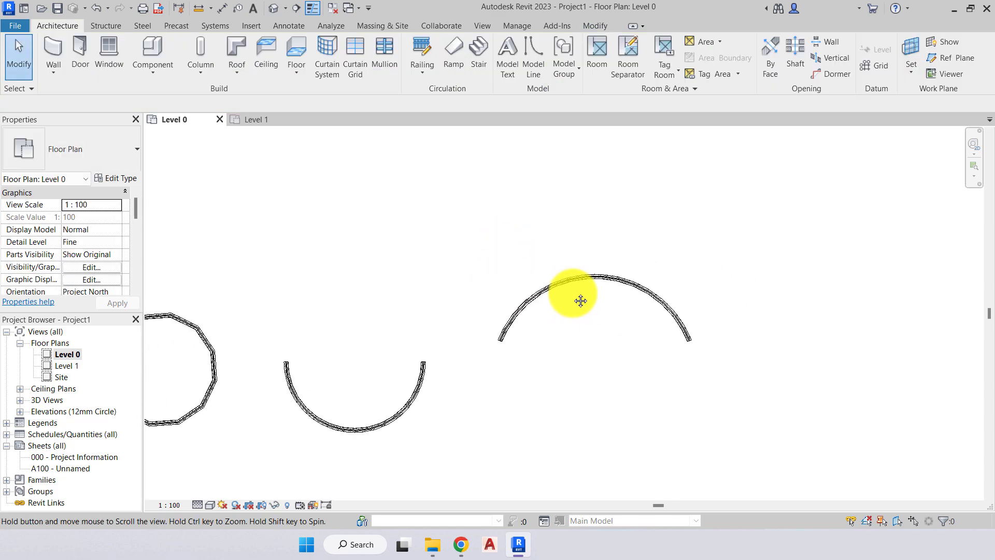
Draw a center-ends arc wall sweeping about 149° above and to the right of the larger arc wall.
{"action": "left_click", "coordinate": [57, 52]}
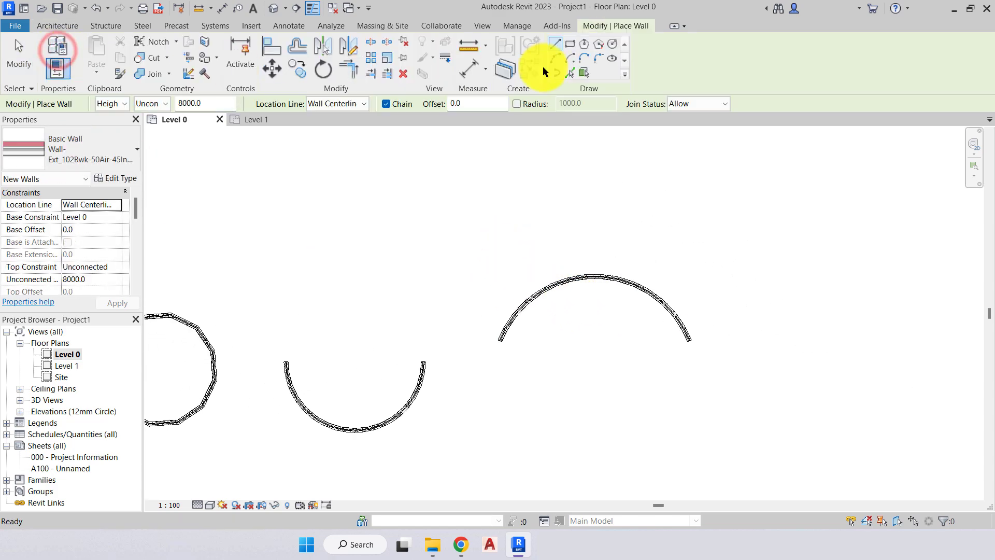
{"action": "left_click", "coordinate": [571, 58]}
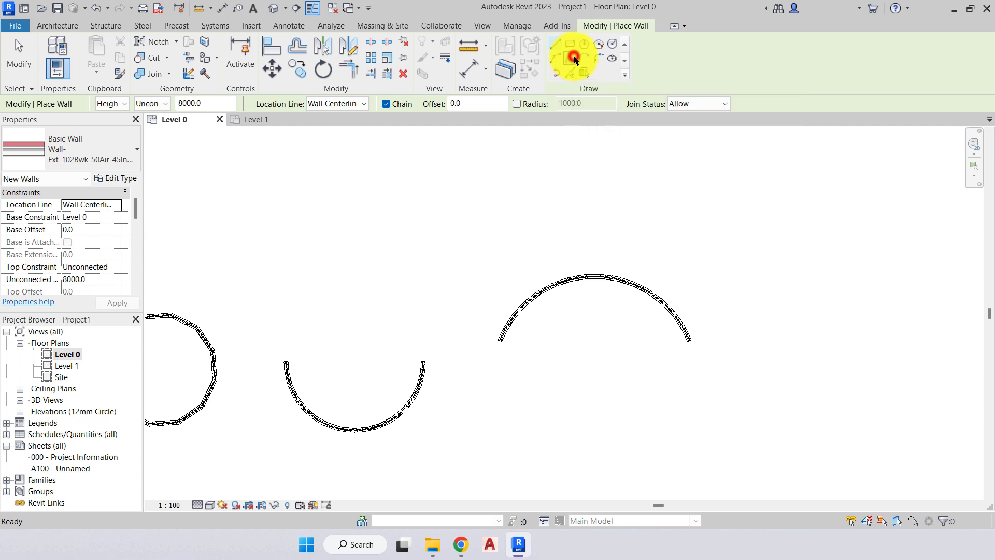
{"action": "left_click", "coordinate": [727, 239]}
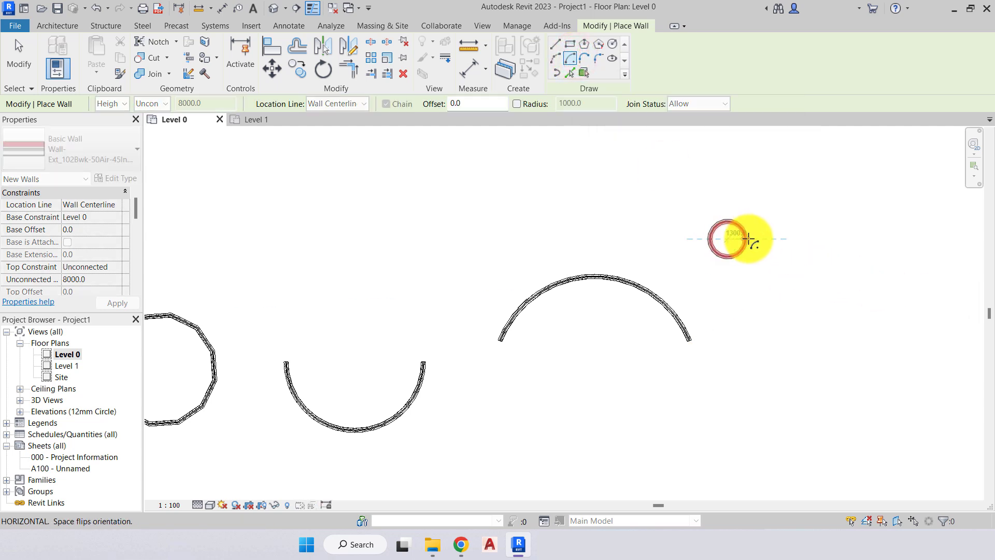
{"action": "left_click", "coordinate": [786, 236]}
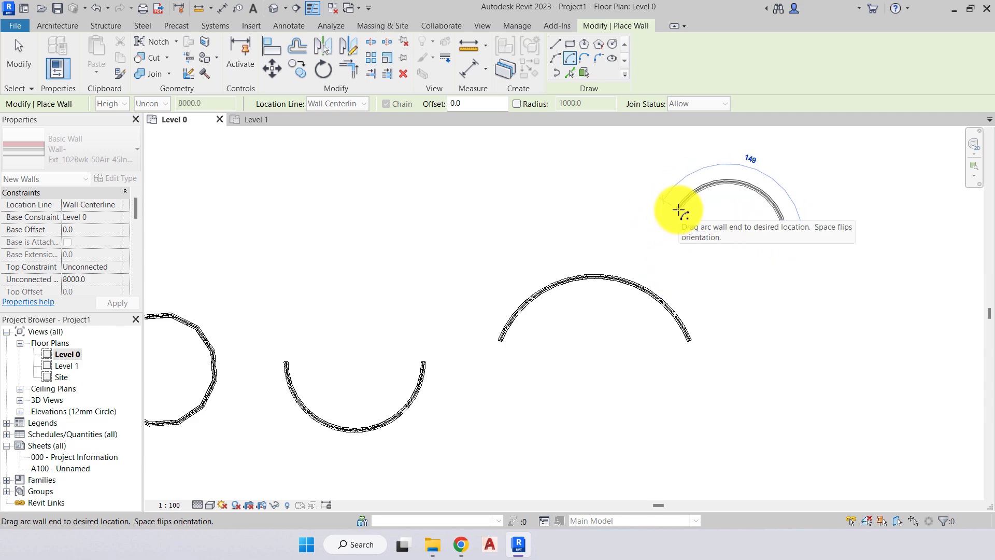
{"action": "left_click", "coordinate": [677, 209]}
{"action": "key", "text": "Escape"}
{"action": "key", "text": "Escape"}
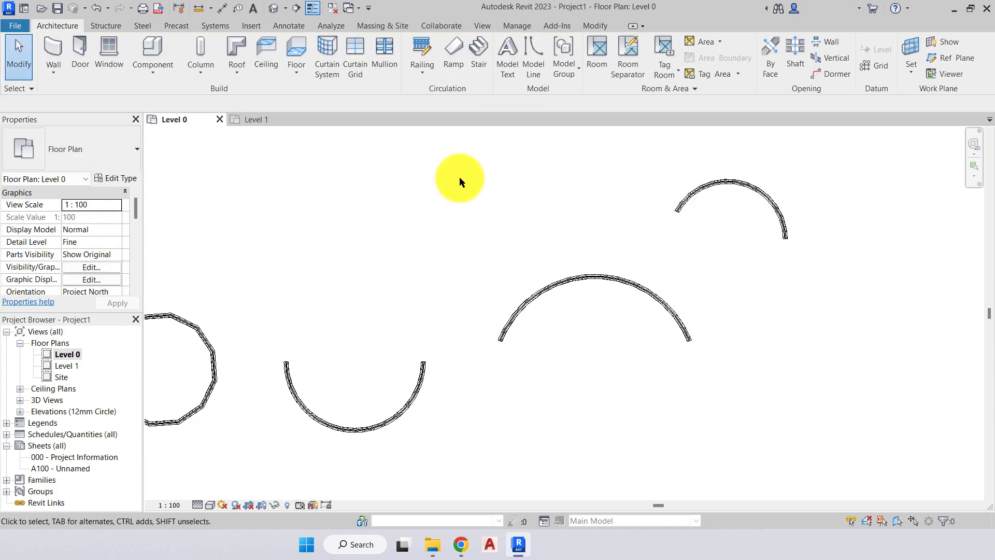
Connect the upper end of the vertical 2800 mm wall to the near end of the horizontal 3640 mm wall with a tangent end arc wall.
{"action": "scroll", "coordinate": [460, 176], "scroll_direction": "down", "scroll_amount": 2}
{"action": "scroll", "coordinate": [427, 200], "scroll_direction": "up", "scroll_amount": 6}
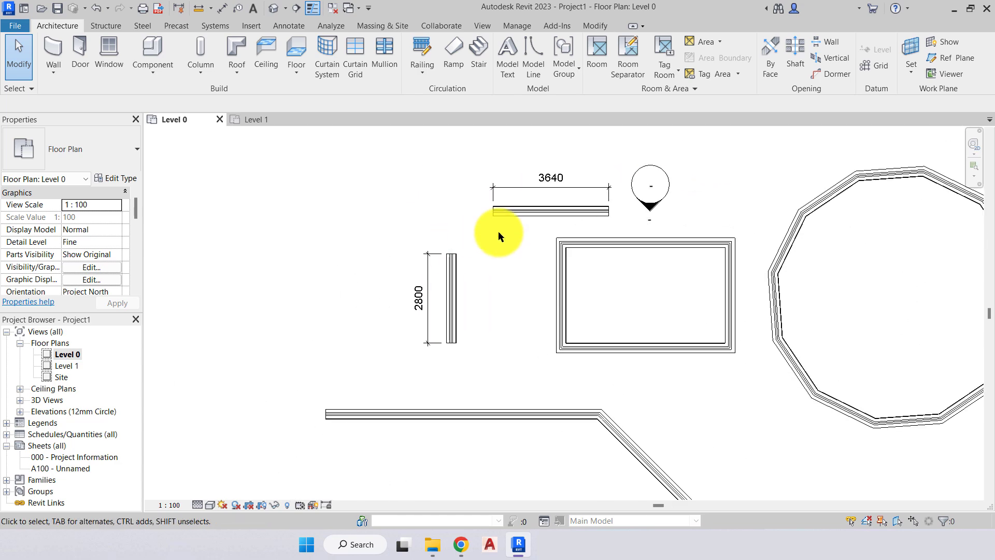
{"action": "scroll", "coordinate": [502, 231], "scroll_direction": "up", "scroll_amount": 3}
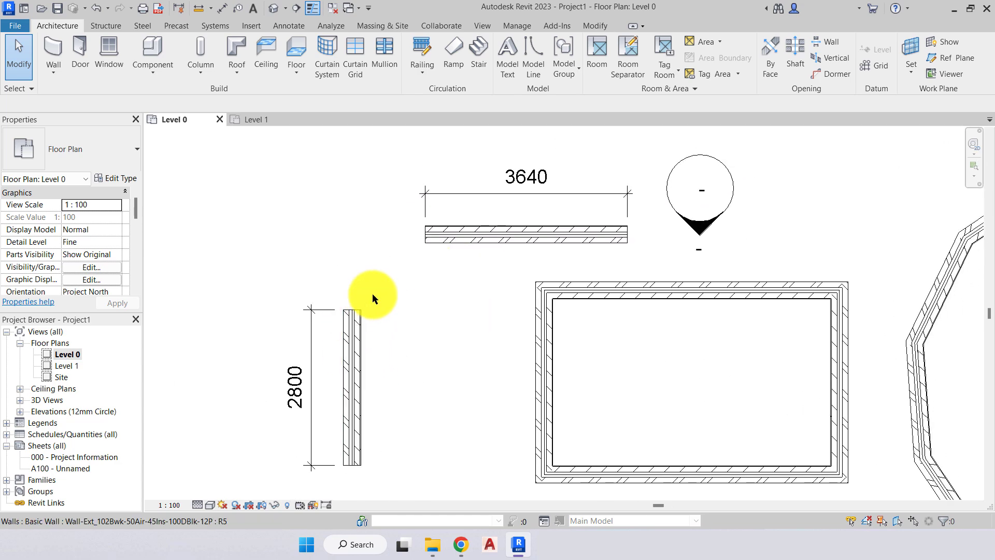
{"action": "left_click", "coordinate": [53, 49]}
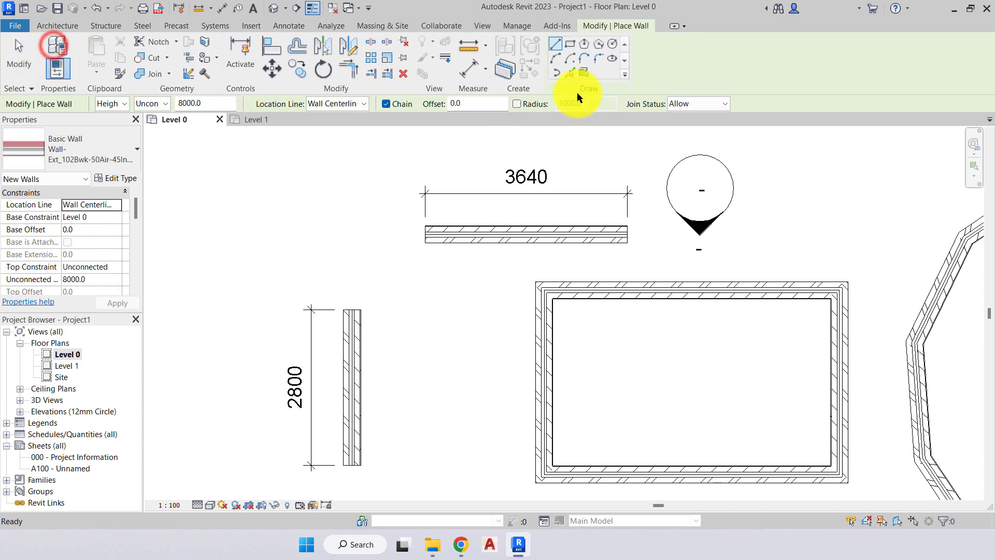
{"action": "left_click", "coordinate": [584, 59]}
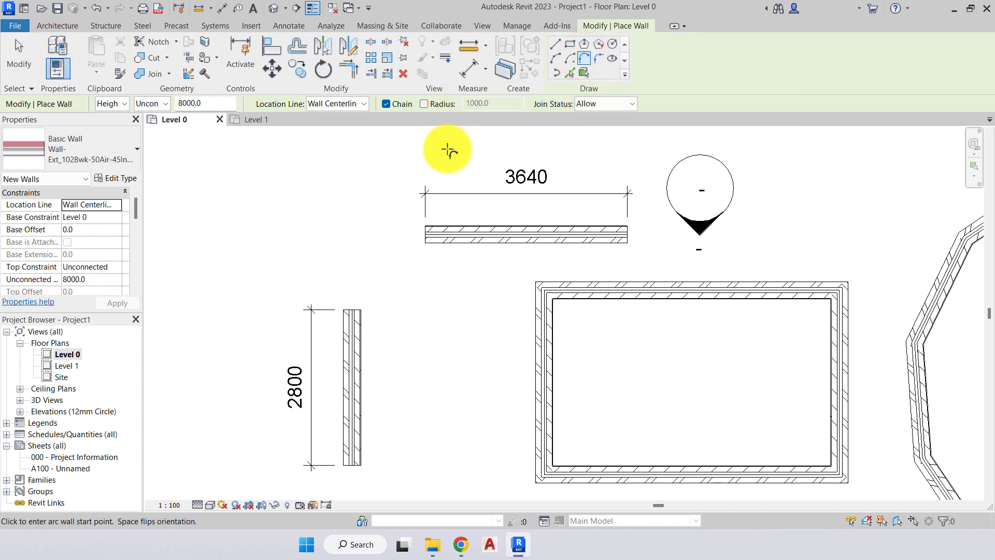
{"action": "left_click", "coordinate": [359, 309]}
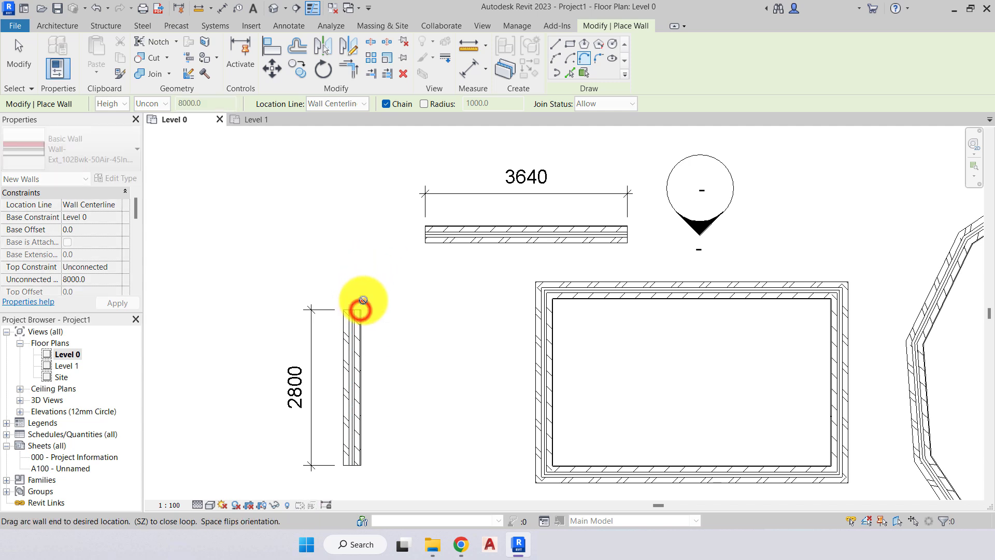
{"action": "left_click", "coordinate": [423, 235]}
{"action": "scroll", "coordinate": [422, 233], "scroll_direction": "up", "scroll_amount": 2}
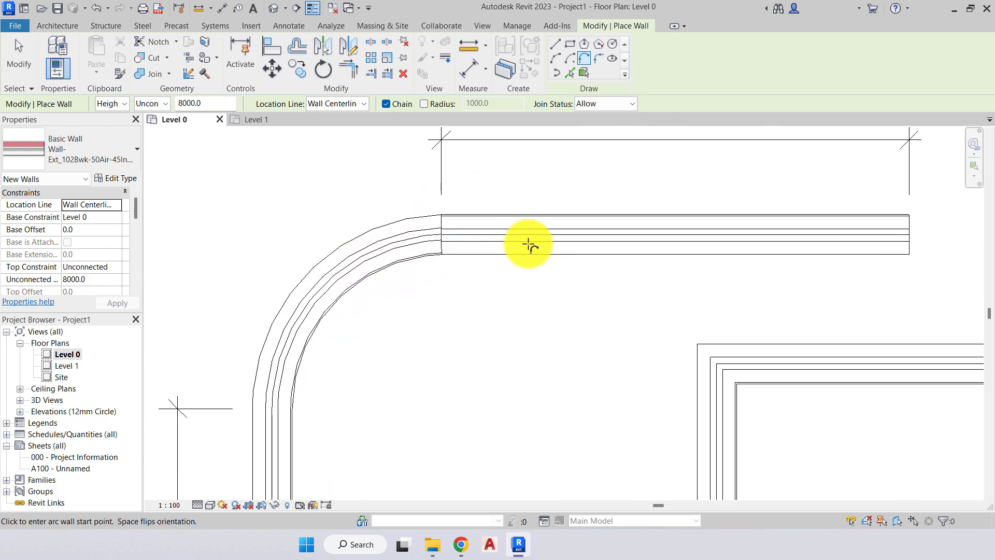
{"action": "scroll", "coordinate": [421, 214], "scroll_direction": "up", "scroll_amount": 2}
{"action": "scroll", "coordinate": [384, 244], "scroll_direction": "down", "scroll_amount": 2}
{"action": "key", "text": "Escape"}
{"action": "key", "text": "Escape"}
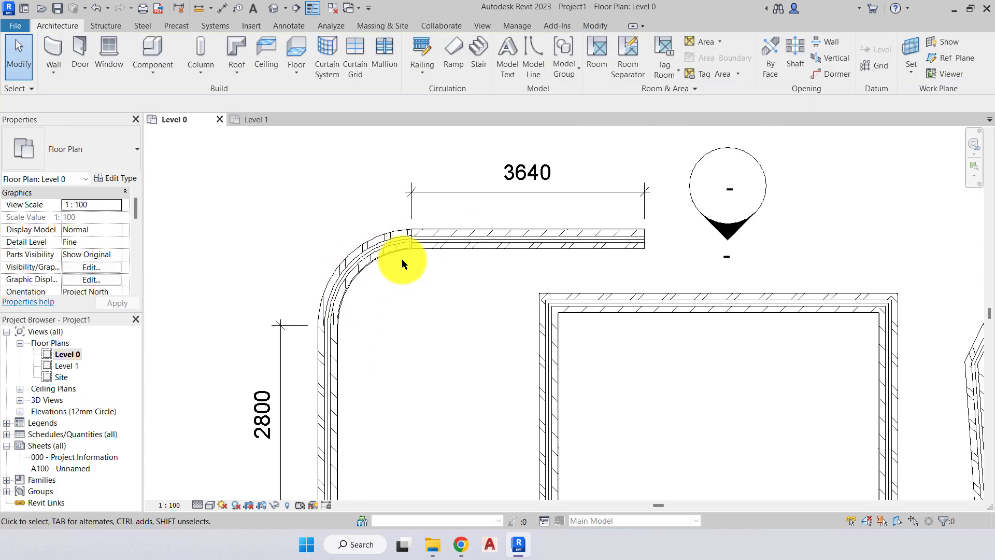
Examine the junction between the curved corner wall and the horizontal 3640 mm wall.
{"action": "scroll", "coordinate": [361, 280], "scroll_direction": "up", "scroll_amount": 3}
{"action": "scroll", "coordinate": [389, 284], "scroll_direction": "up", "scroll_amount": 3}
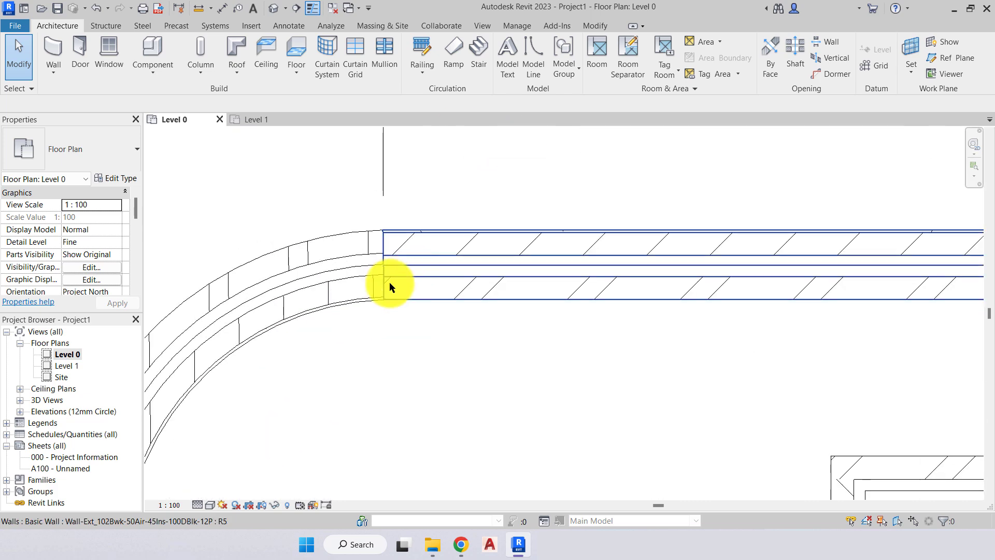
{"action": "scroll", "coordinate": [371, 284], "scroll_direction": "up", "scroll_amount": 1}
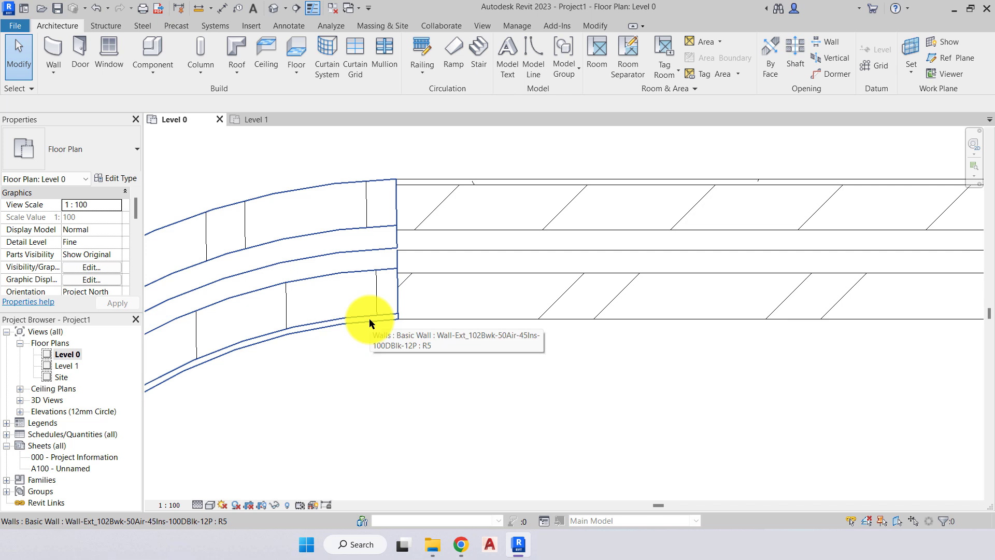
Examine how the curved corner wall joins the adjoining straight walls.
{"action": "scroll", "coordinate": [369, 318], "scroll_direction": "down", "scroll_amount": 1}
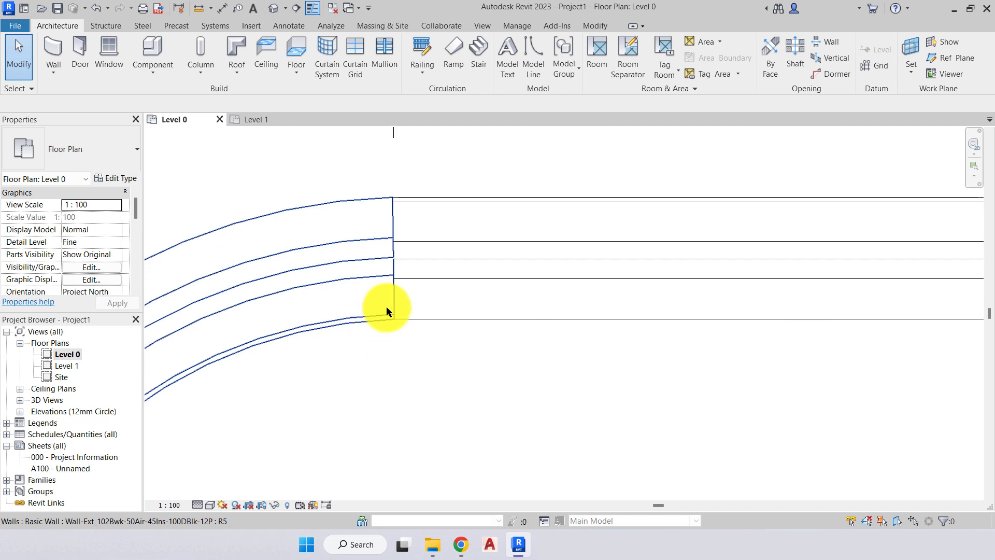
{"action": "left_click", "coordinate": [483, 202]}
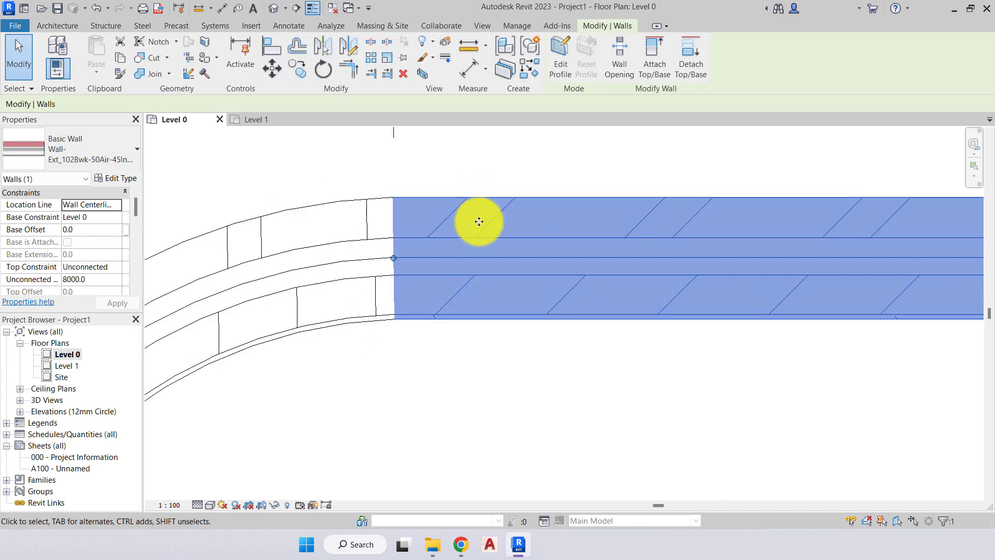
{"action": "left_click", "coordinate": [448, 332]}
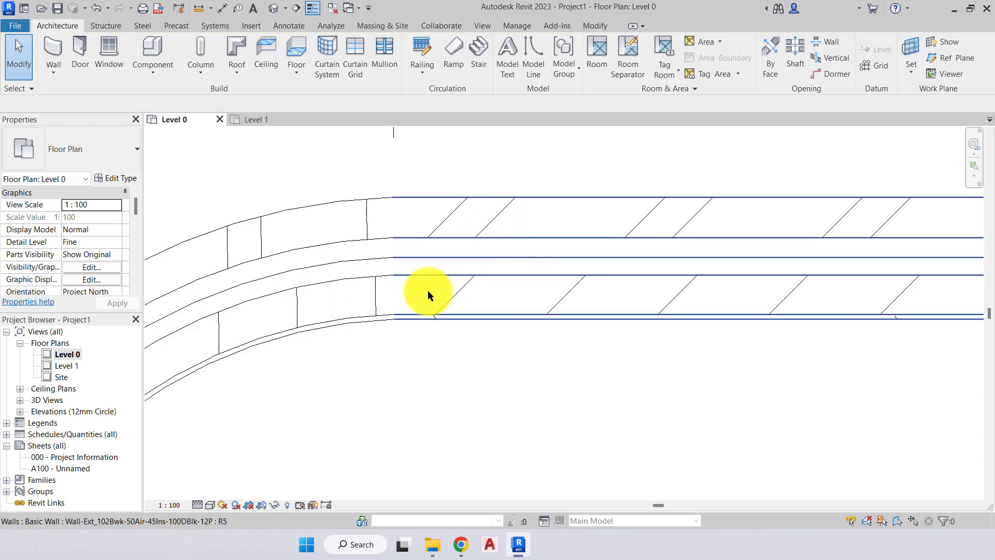
{"action": "scroll", "coordinate": [366, 300], "scroll_direction": "down", "scroll_amount": 3}
{"action": "middle_click_drag", "start_coordinate": [343, 328], "coordinate": [549, 170]}
{"action": "scroll", "coordinate": [373, 396], "scroll_direction": "down", "scroll_amount": 6}
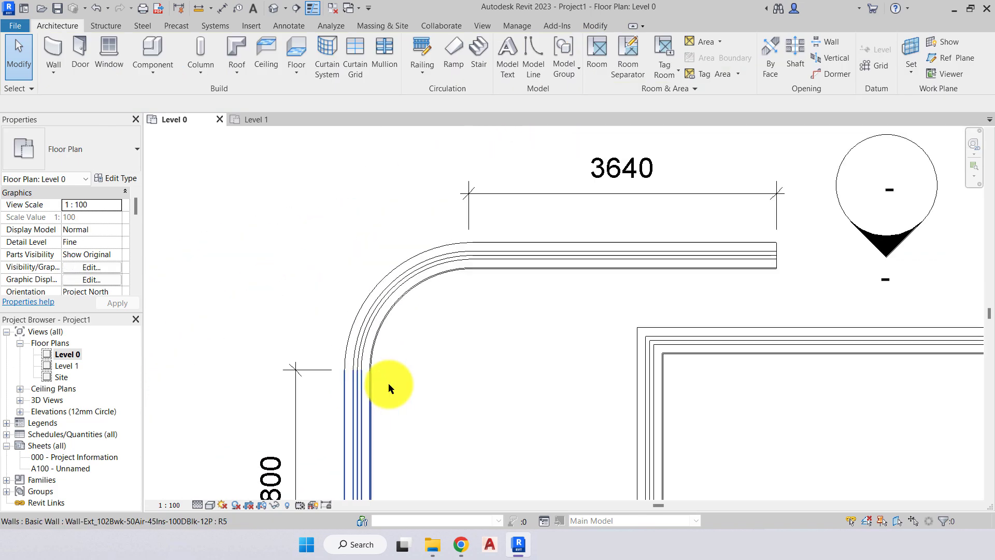
Round the upper-left corner of the rectangular wall enclosure with a fillet arc wall of about 1400 mm radius.
{"action": "middle_click_drag", "start_coordinate": [407, 253], "coordinate": [291, 217]}
{"action": "scroll", "coordinate": [291, 217], "scroll_direction": "down", "scroll_amount": 3}
{"action": "middle_click_drag", "start_coordinate": [401, 281], "coordinate": [338, 239]}
{"action": "middle_click_drag", "start_coordinate": [478, 286], "coordinate": [440, 269]}
{"action": "scroll", "coordinate": [440, 269], "scroll_direction": "up", "scroll_amount": 1}
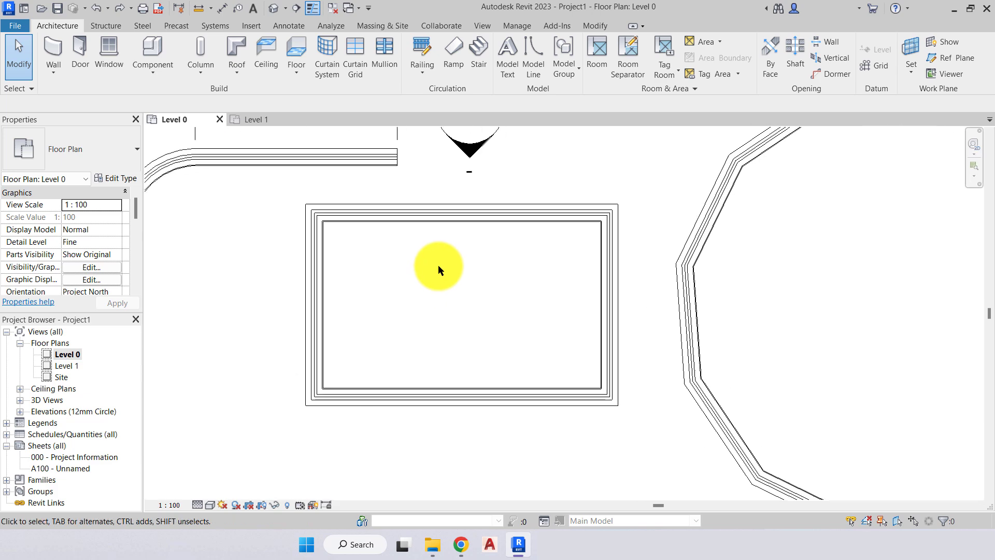
{"action": "left_click", "coordinate": [56, 48]}
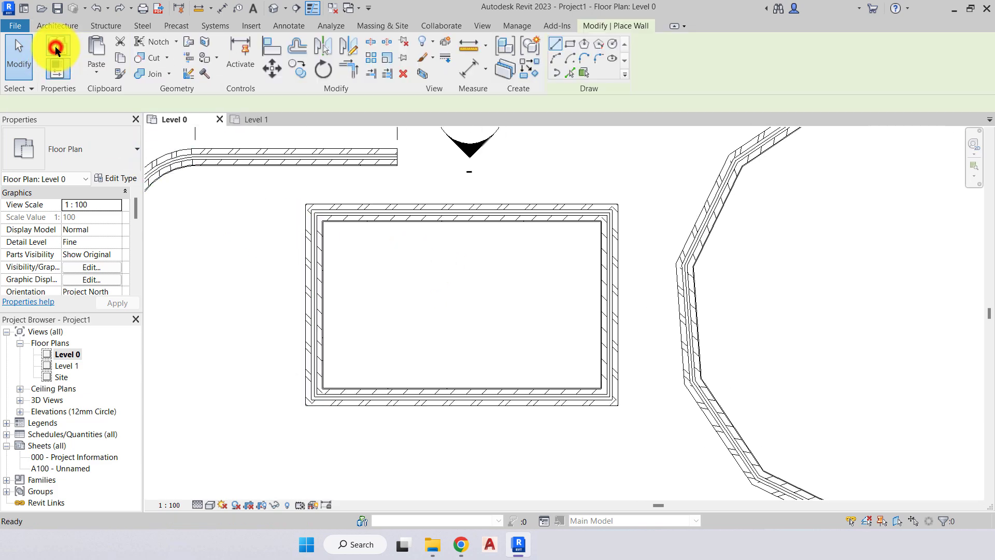
{"action": "left_click", "coordinate": [599, 59]}
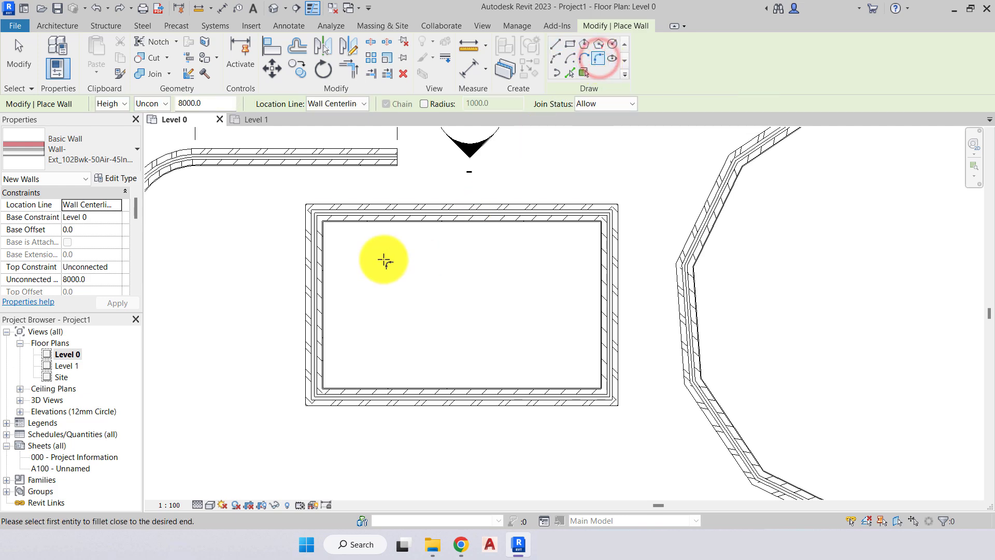
{"action": "scroll", "coordinate": [382, 260], "scroll_direction": "up", "scroll_amount": 2}
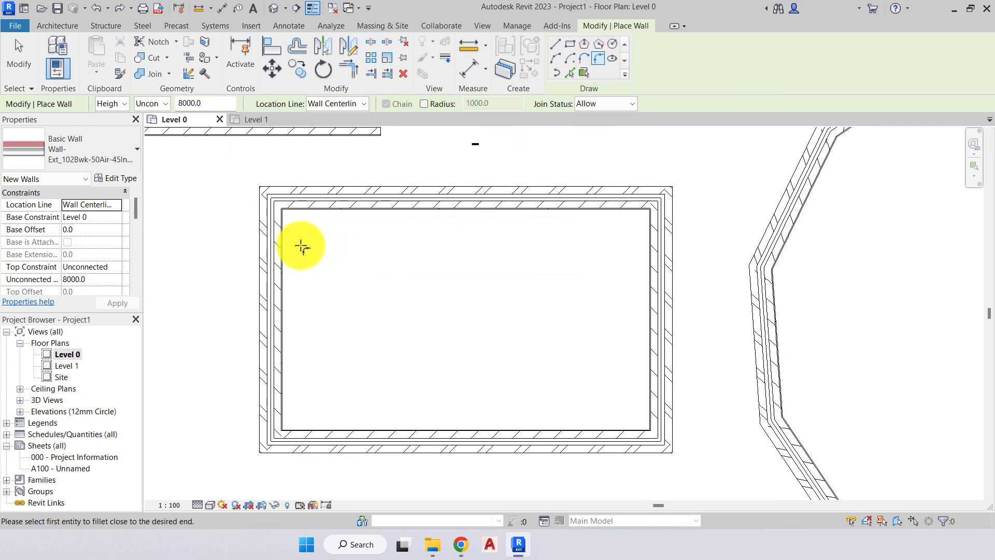
{"action": "left_click", "coordinate": [271, 280]}
{"action": "left_click", "coordinate": [338, 214]}
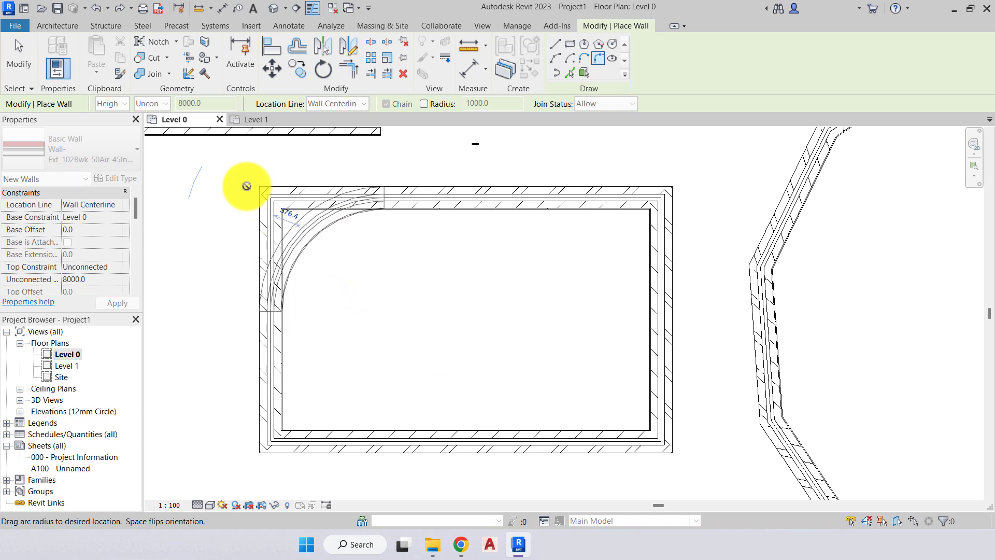
{"action": "left_click", "coordinate": [296, 231]}
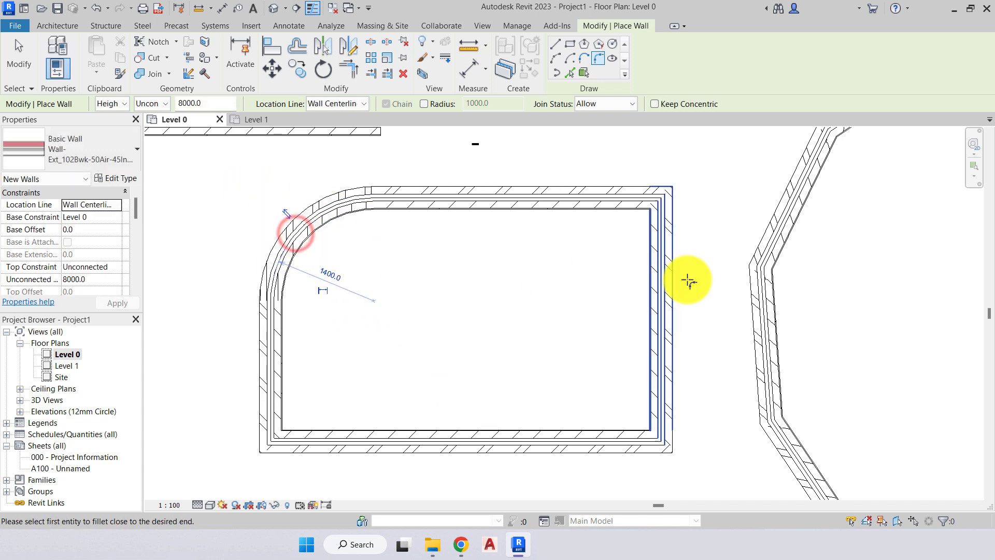
Fillet the rectangular enclosure's upper-right corner at about 1600 mm radius and its lower-right corner at about 1400 mm.
{"action": "left_click", "coordinate": [605, 206]}
{"action": "left_click", "coordinate": [644, 260]}
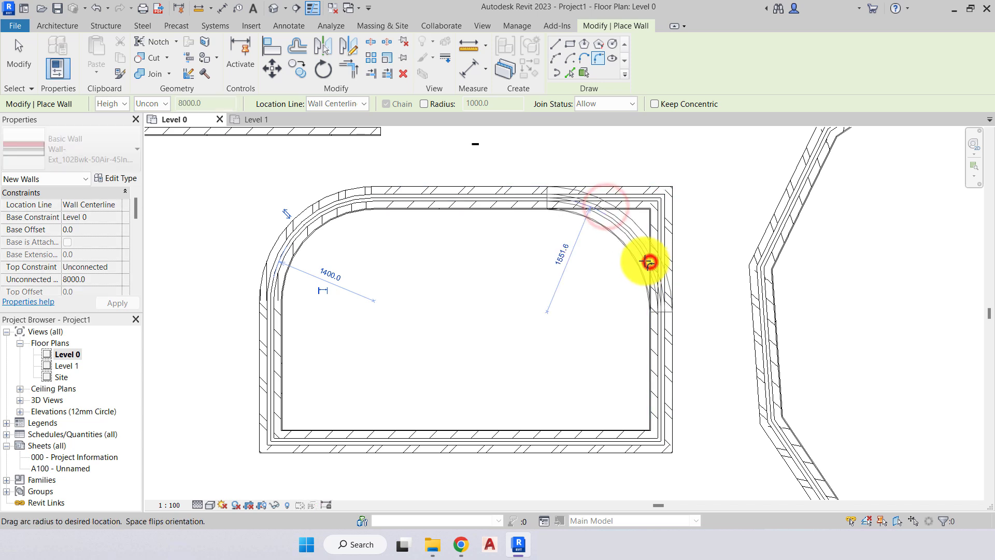
{"action": "left_click", "coordinate": [633, 237]}
{"action": "left_click", "coordinate": [651, 378]}
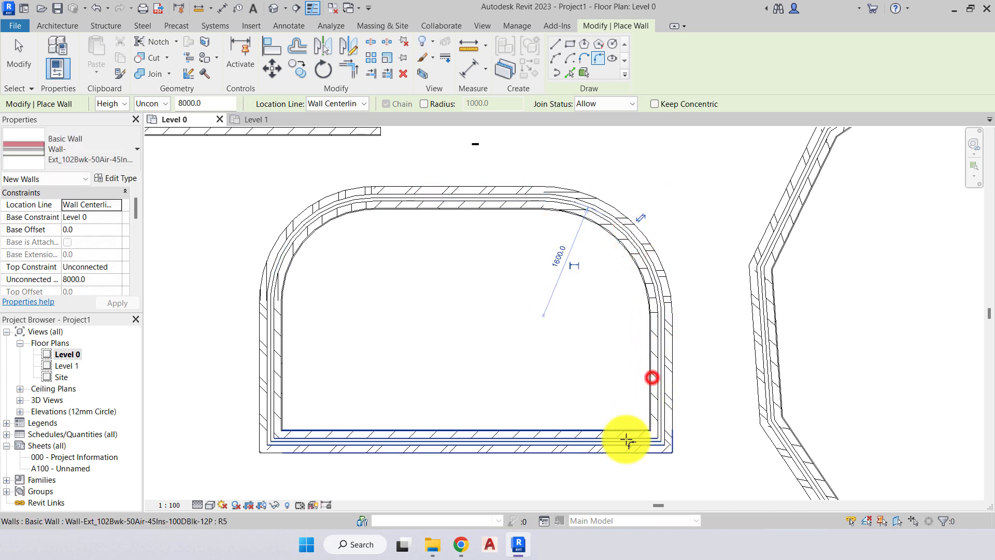
{"action": "left_click", "coordinate": [624, 438]}
{"action": "left_click", "coordinate": [637, 409]}
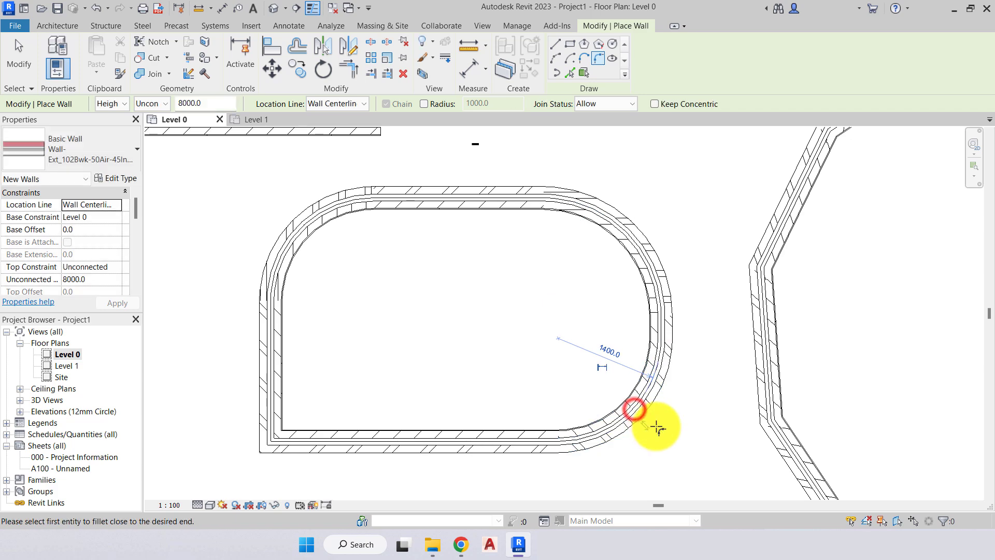
{"action": "scroll", "coordinate": [476, 344], "scroll_direction": "down", "scroll_amount": 2}
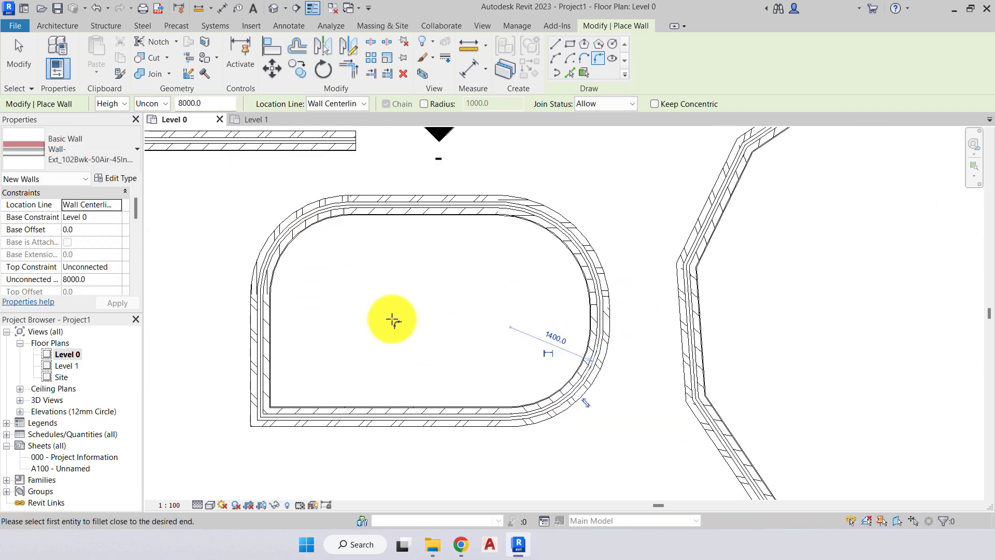
{"action": "key", "text": "Escape"}
{"action": "key", "text": "Escape"}
Set the radius of the enclosure's lower-right arc wall to 1500 mm.
{"action": "scroll", "coordinate": [419, 306], "scroll_direction": "up", "scroll_amount": 2}
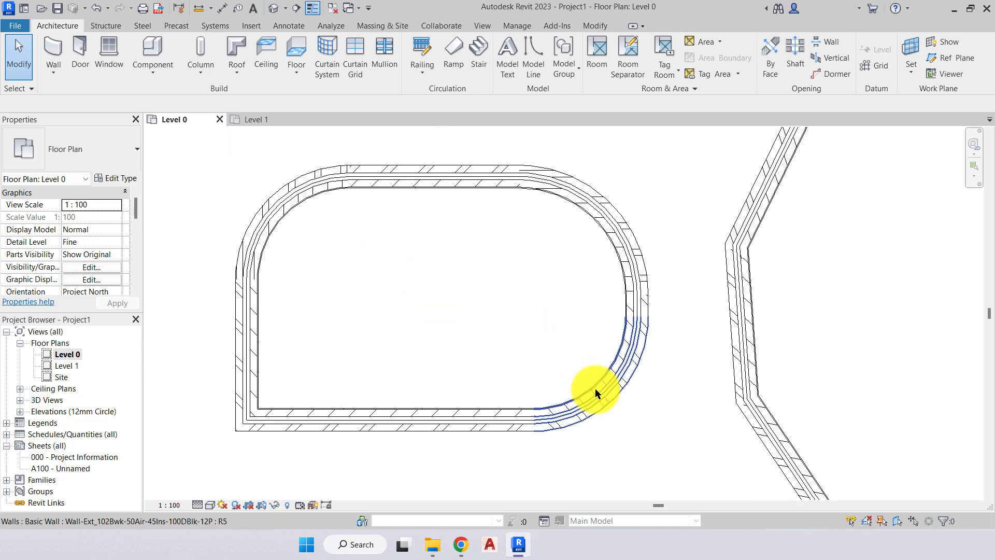
{"action": "left_click", "coordinate": [595, 393]}
{"action": "scroll", "coordinate": [596, 387], "scroll_direction": "up", "scroll_amount": 2}
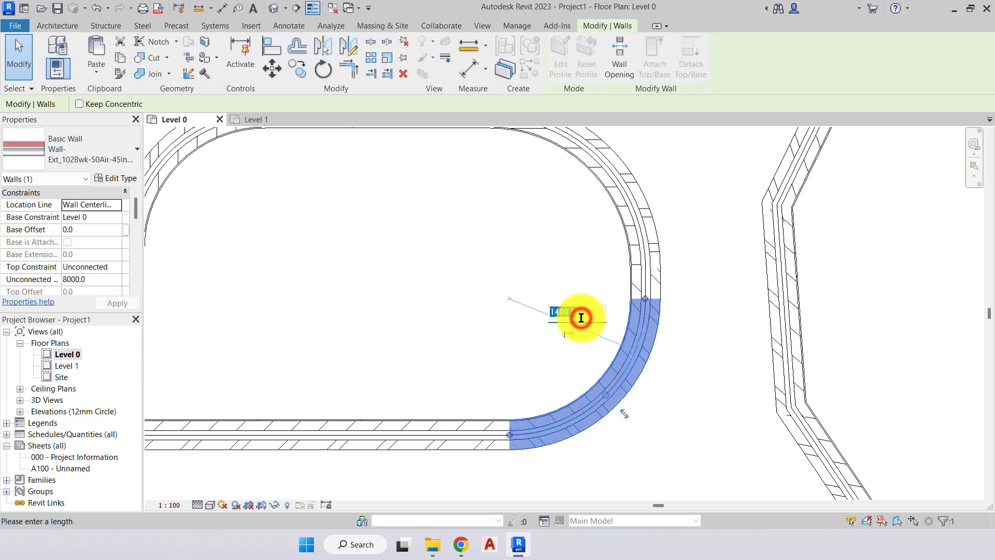
{"action": "left_click", "coordinate": [581, 318]}
{"action": "type", "text": "1500"}
{"action": "key", "text": "Return"}
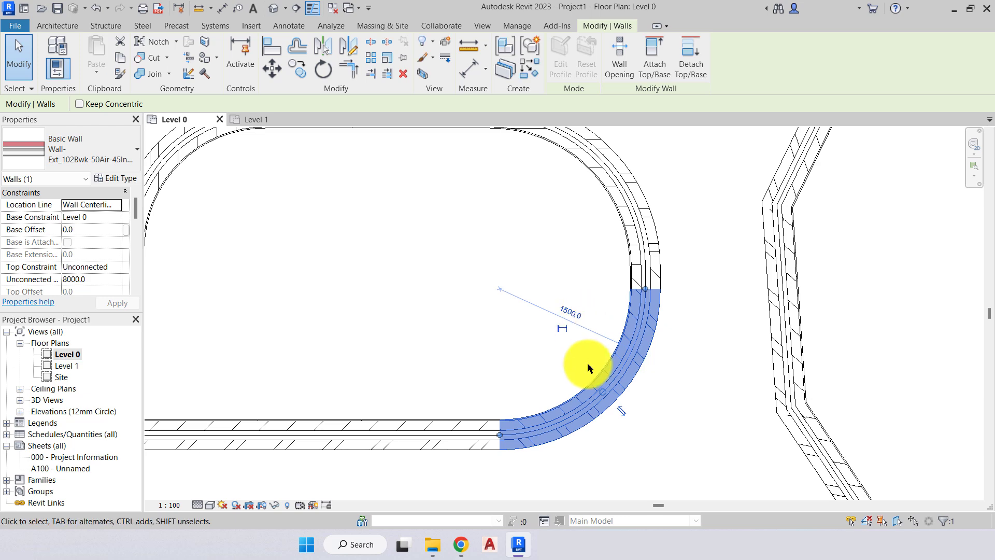
{"action": "key", "text": "Escape"}
Set the radius of the enclosure's upper-right arc wall to 1200 mm and check its join with the lower arc.
{"action": "scroll", "coordinate": [570, 302], "scroll_direction": "down", "scroll_amount": 2}
{"action": "left_click", "coordinate": [550, 178]}
{"action": "left_click", "coordinate": [528, 232]}
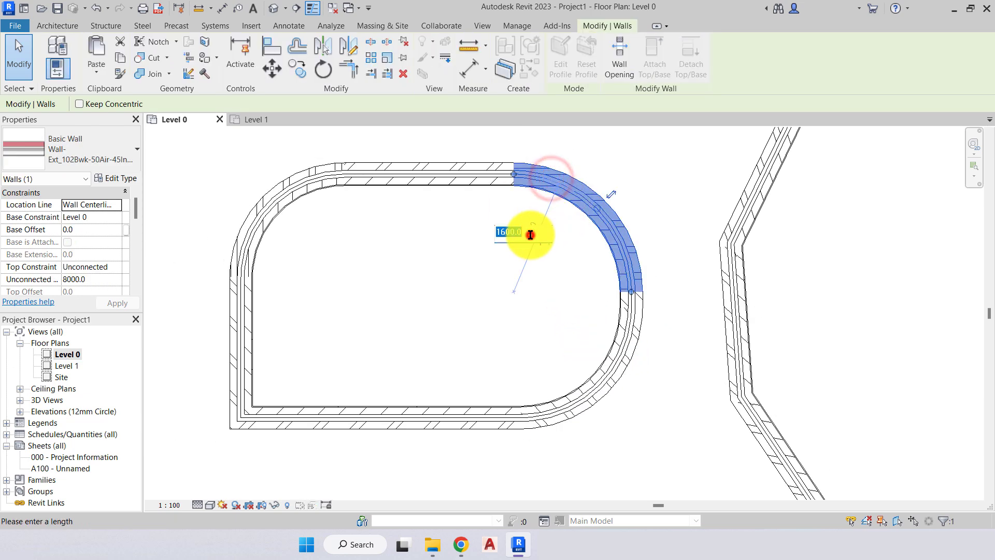
{"action": "type", "text": "1200"}
{"action": "key", "text": "Return"}
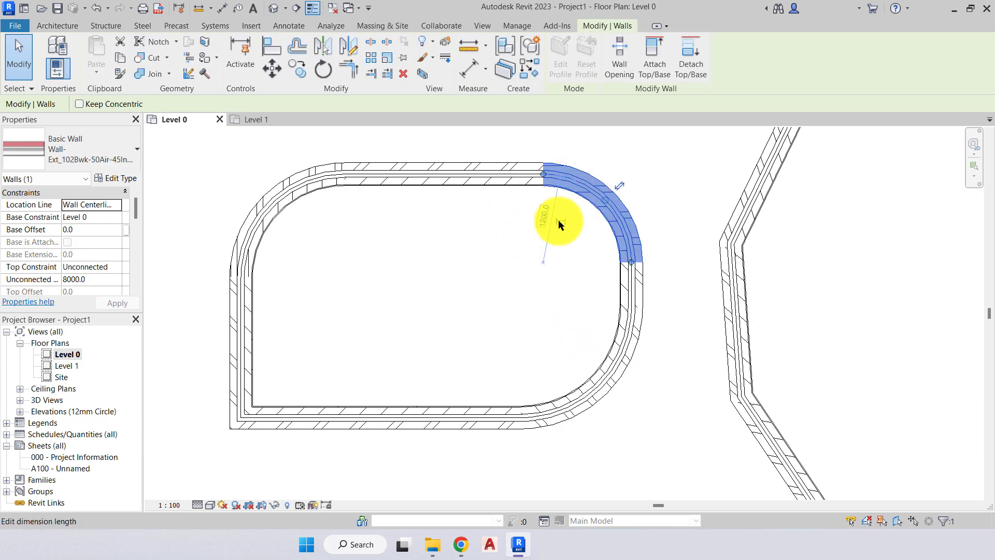
{"action": "key", "text": "Escape"}
{"action": "scroll", "coordinate": [565, 201], "scroll_direction": "up", "scroll_amount": 5}
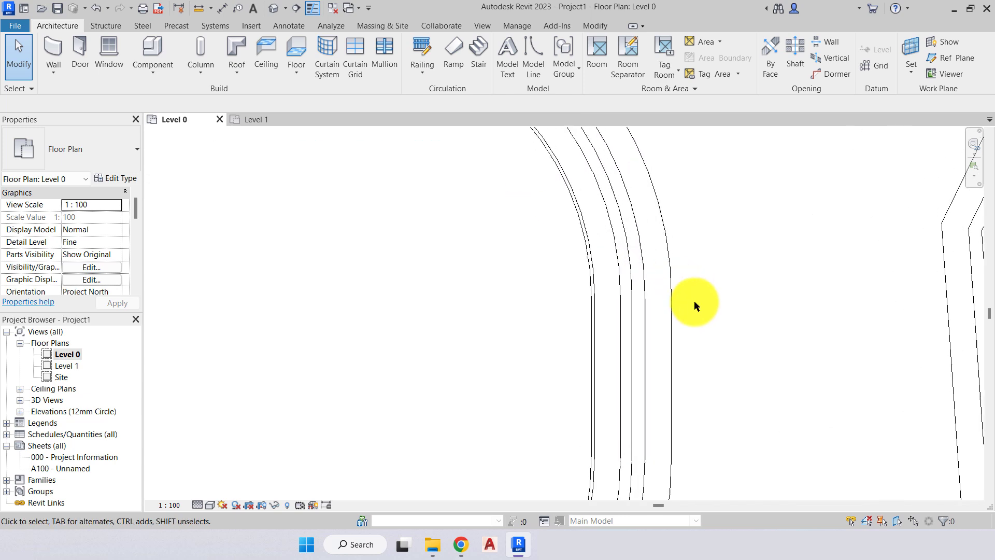
{"action": "scroll", "coordinate": [692, 298], "scroll_direction": "down", "scroll_amount": 6}
{"action": "middle_click_drag", "start_coordinate": [473, 332], "coordinate": [353, 314]}
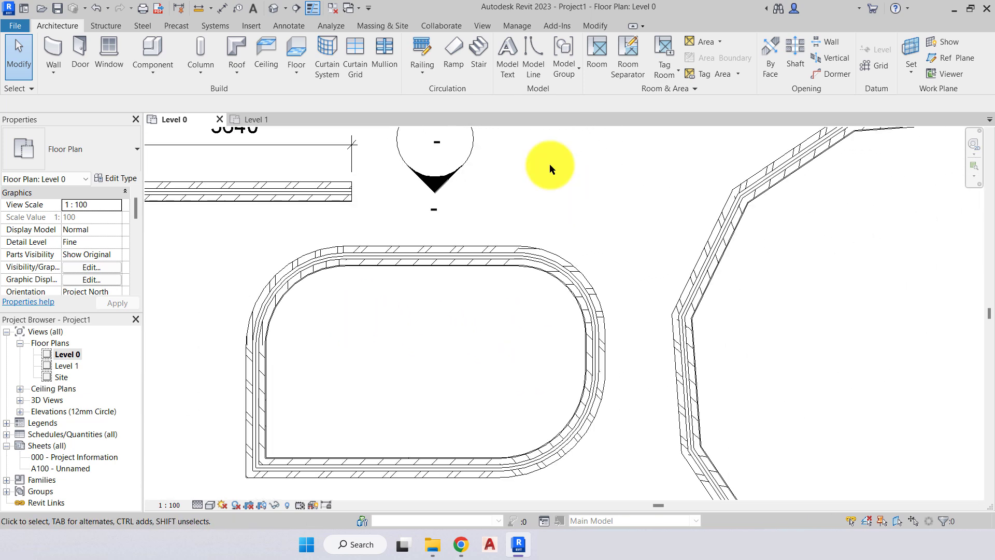
Draw a partial ellipse wall below the angled layout's lower horizontal wall, about 2150 mm in half-width and 2800 mm deep.
{"action": "scroll", "coordinate": [550, 164], "scroll_direction": "down", "scroll_amount": 7}
{"action": "middle_click_drag", "start_coordinate": [509, 275], "coordinate": [555, 115]}
{"action": "scroll", "coordinate": [399, 382], "scroll_direction": "up", "scroll_amount": 3}
{"action": "middle_click_drag", "start_coordinate": [406, 374], "coordinate": [448, 344]}
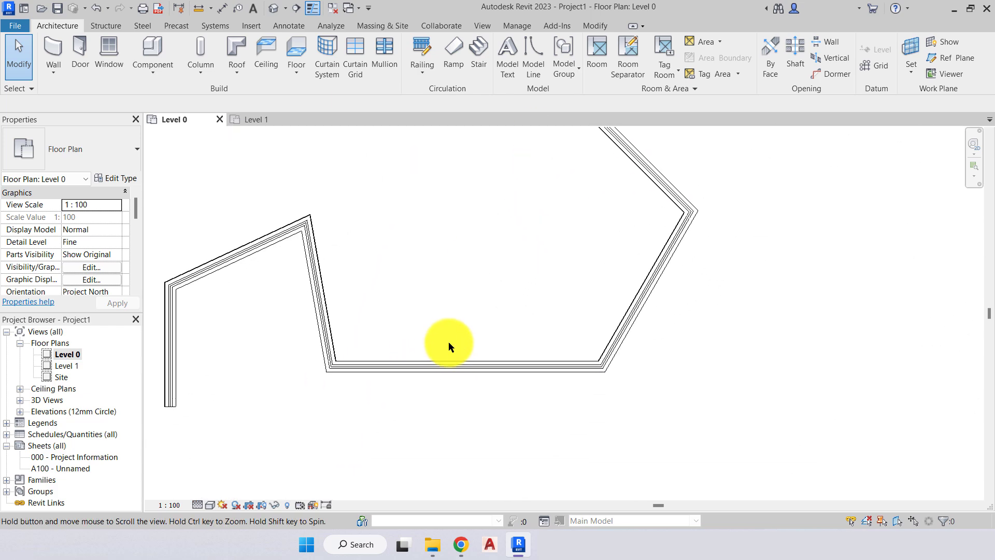
{"action": "left_click", "coordinate": [51, 46]}
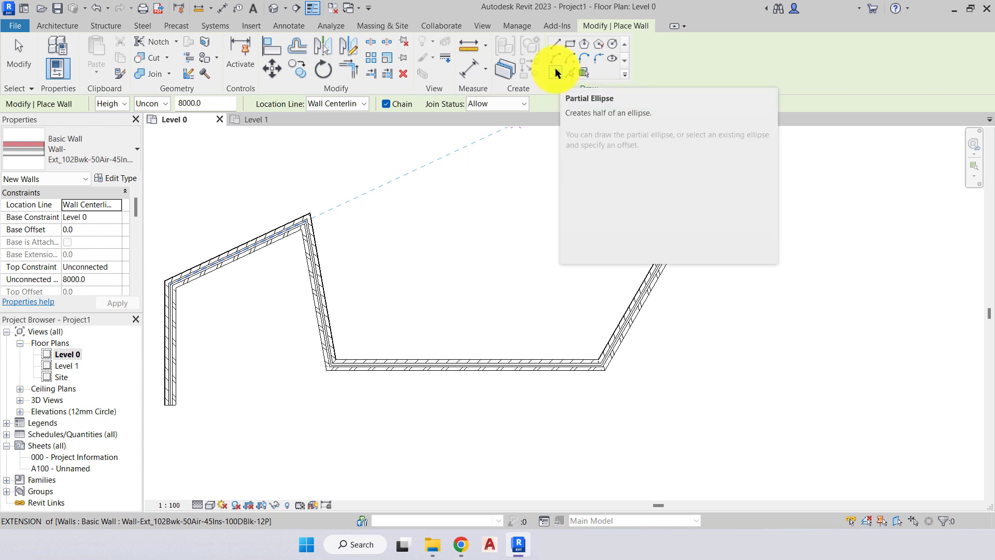
{"action": "left_click", "coordinate": [555, 71]}
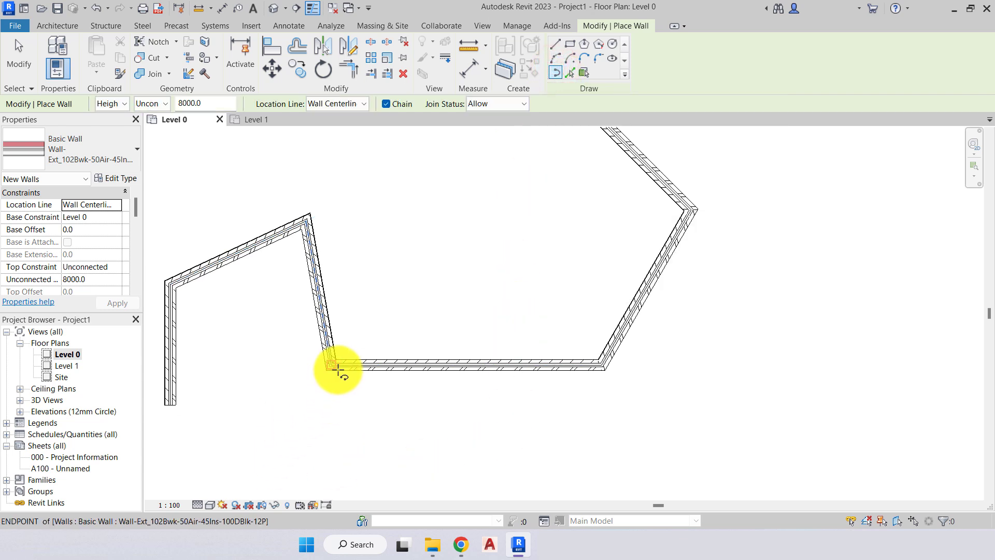
{"action": "middle_click_drag", "start_coordinate": [456, 257], "coordinate": [471, 212]}
{"action": "scroll", "coordinate": [417, 351], "scroll_direction": "up", "scroll_amount": 2}
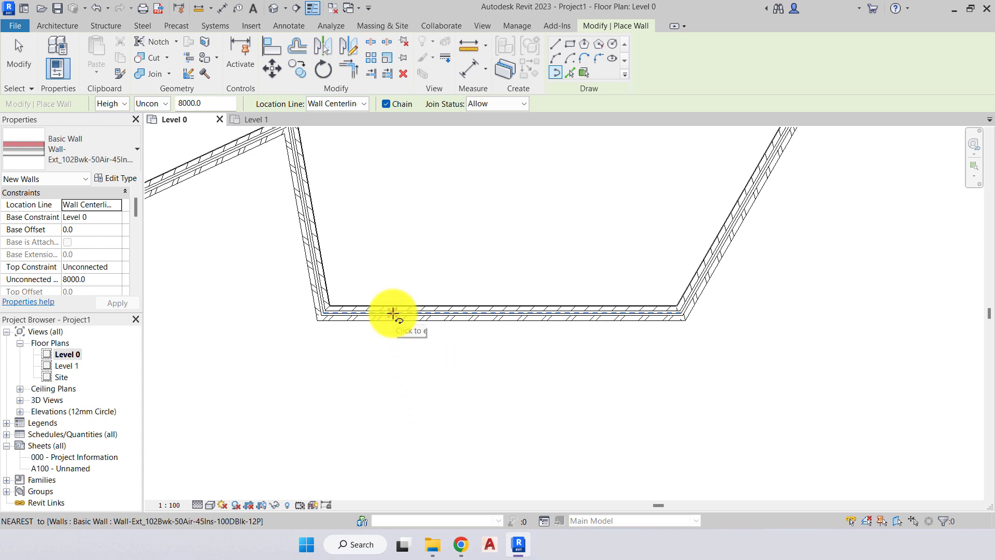
{"action": "left_click", "coordinate": [392, 313]}
{"action": "left_click", "coordinate": [600, 309]}
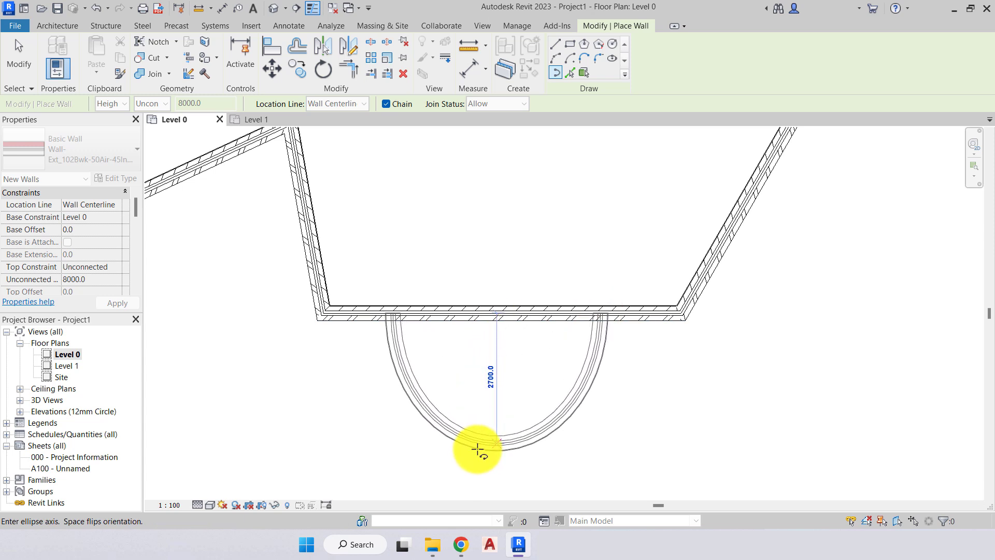
{"action": "left_click", "coordinate": [478, 452]}
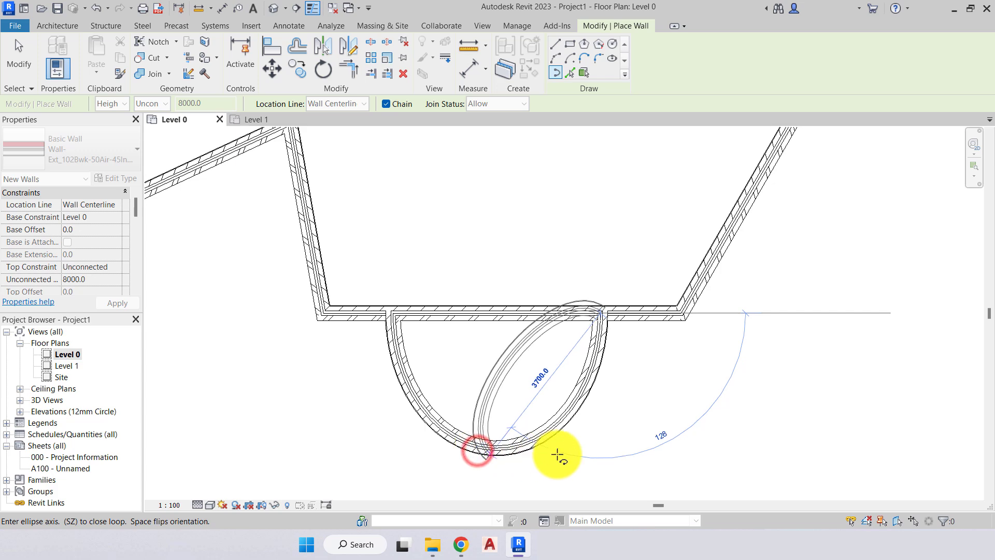
{"action": "key", "text": "Escape"}
{"action": "key", "text": "Escape"}
Set the depth of the partial ellipse wall to 2500 mm.
{"action": "scroll", "coordinate": [505, 417], "scroll_direction": "up", "scroll_amount": 1}
{"action": "left_click", "coordinate": [463, 423]}
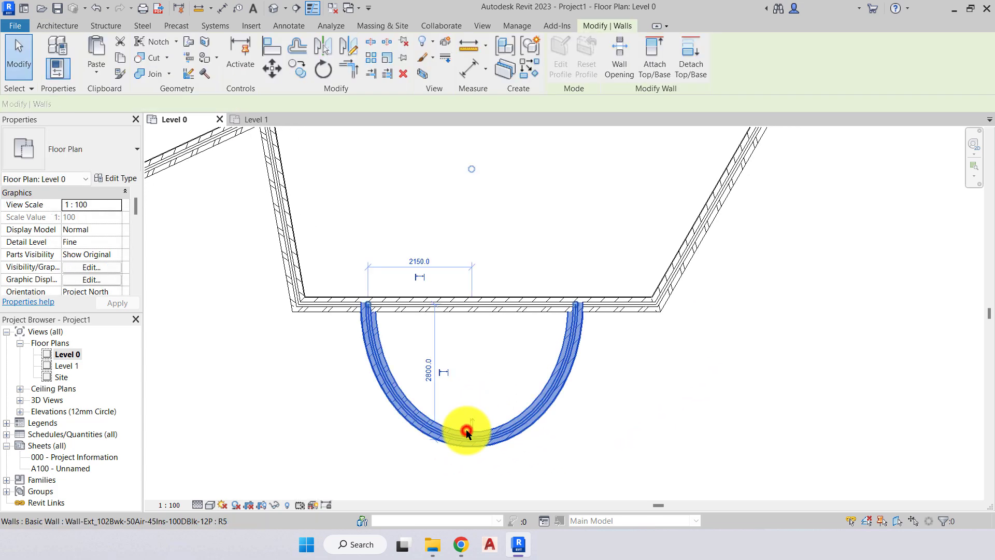
{"action": "scroll", "coordinate": [429, 387], "scroll_direction": "up", "scroll_amount": 1}
{"action": "left_click", "coordinate": [424, 368]}
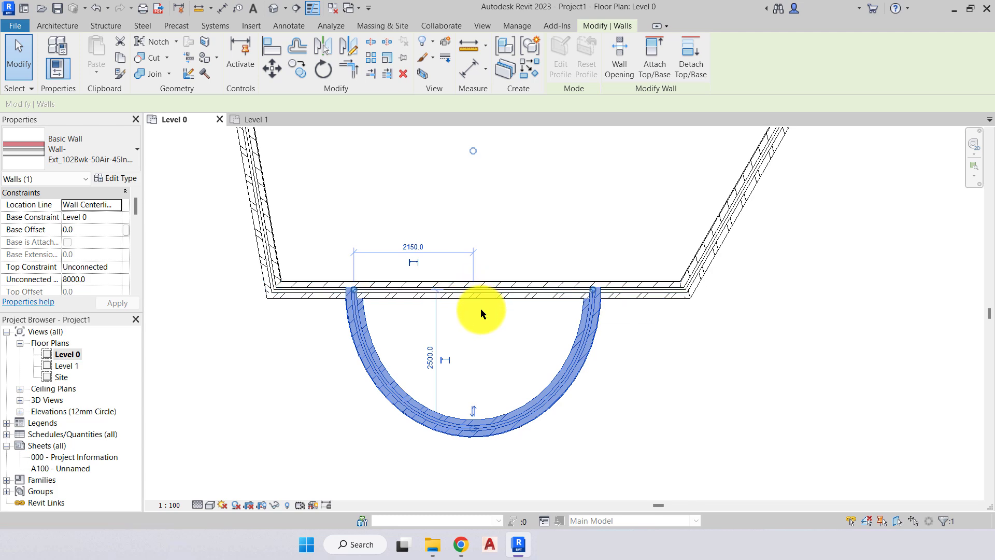
{"action": "key", "text": "Escape"}
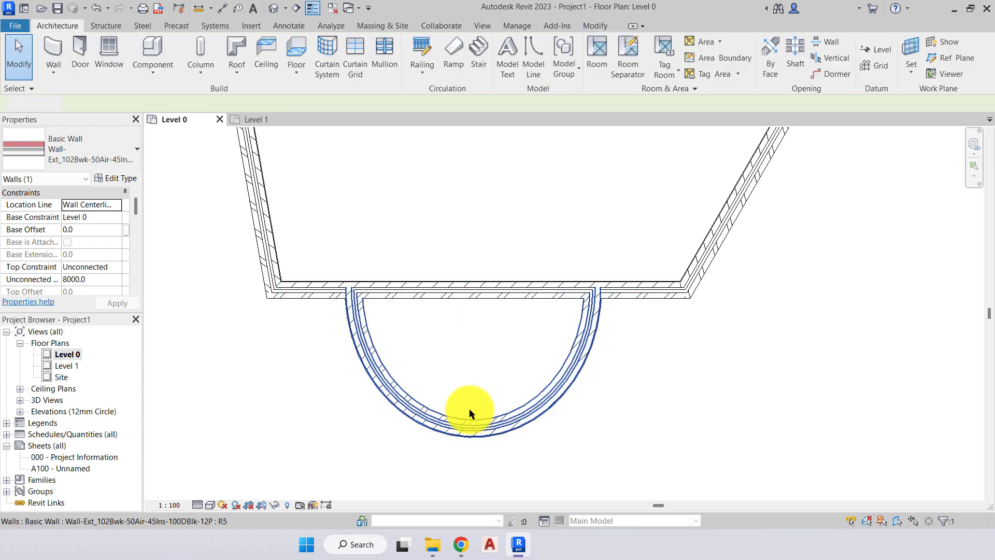
{"action": "scroll", "coordinate": [468, 408], "scroll_direction": "down", "scroll_amount": 5}
{"action": "scroll", "coordinate": [484, 343], "scroll_direction": "down", "scroll_amount": 1}
{"action": "middle_click_drag", "start_coordinate": [506, 344], "coordinate": [419, 357]}
{"action": "left_click", "coordinate": [55, 55]}
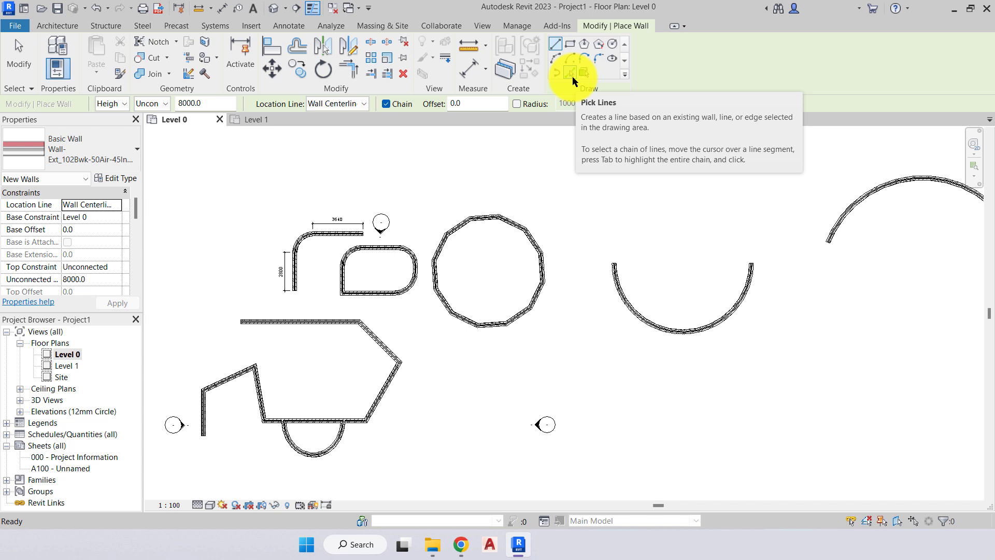
{"action": "key", "text": "Escape"}
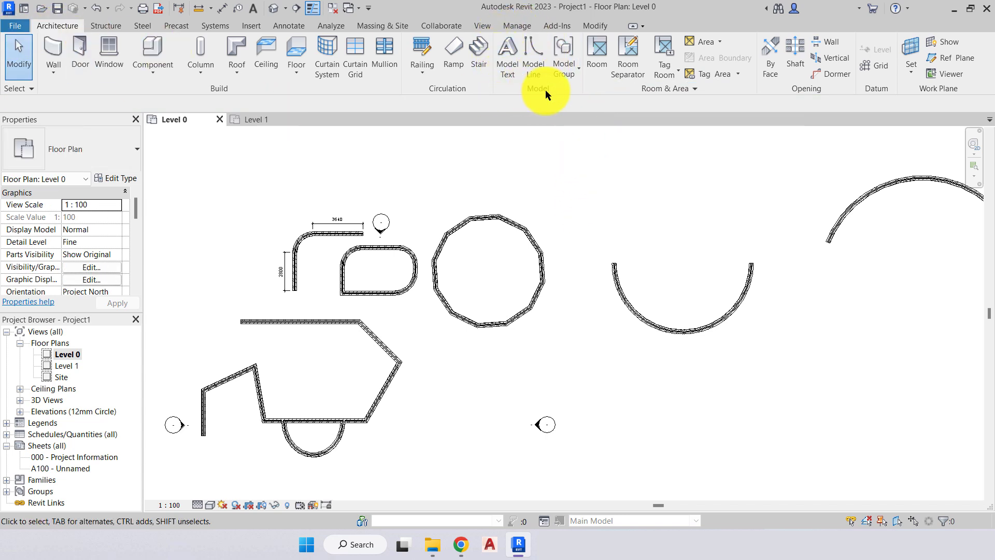
Draw a chain of five straight model lines in the empty area below the arc walls, forming a stepped outline open at its left side.
{"action": "left_click", "coordinate": [536, 70]}
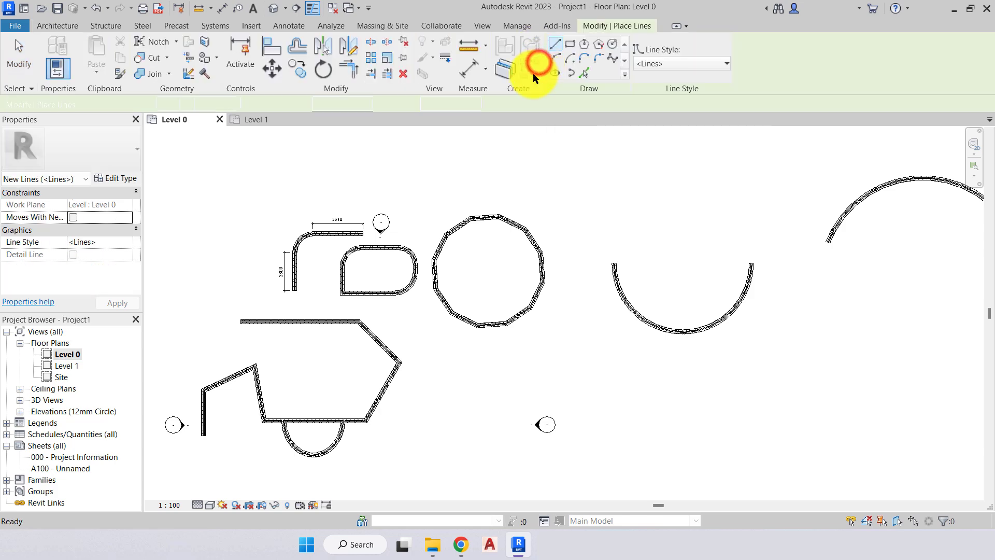
{"action": "middle_click_drag", "start_coordinate": [581, 226], "coordinate": [371, 62]}
{"action": "left_click", "coordinate": [483, 239]}
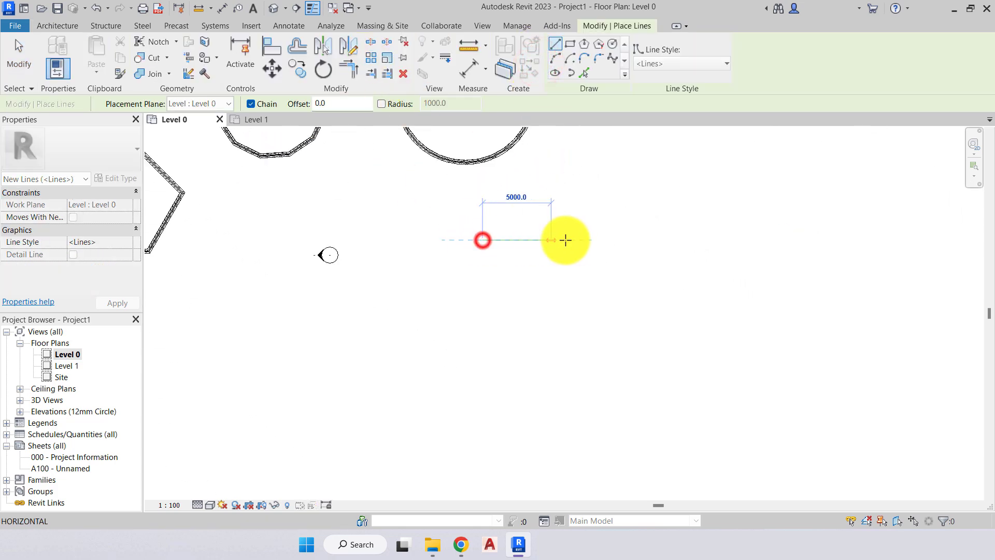
{"action": "left_click", "coordinate": [667, 238]}
{"action": "left_click", "coordinate": [666, 388]}
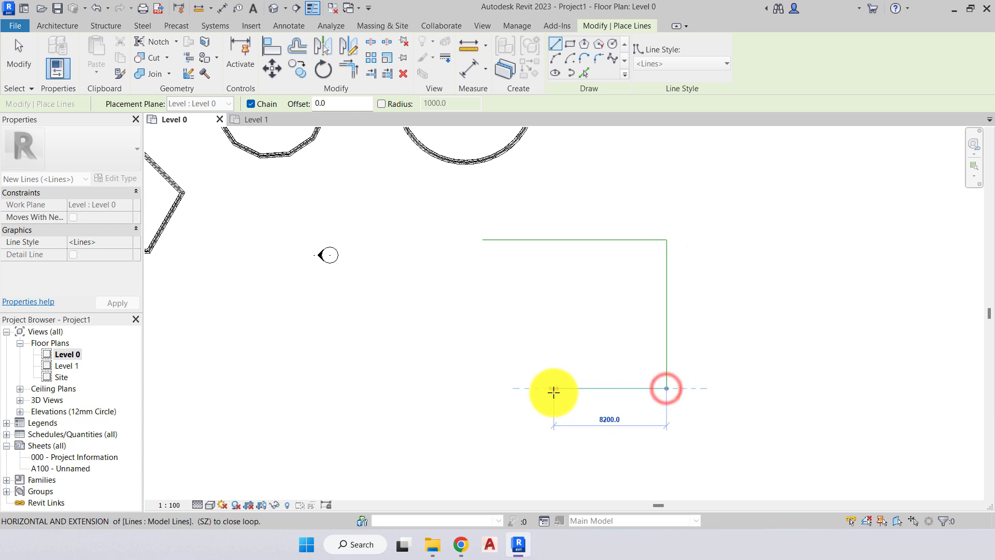
{"action": "left_click", "coordinate": [549, 392]}
{"action": "left_click", "coordinate": [549, 266]}
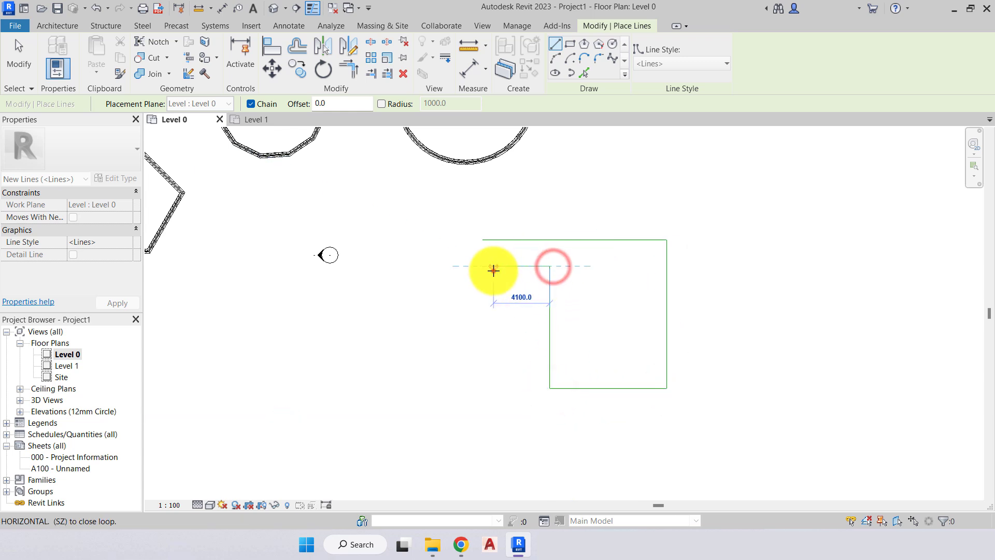
{"action": "left_click", "coordinate": [494, 267]}
{"action": "key", "text": "Escape"}
{"action": "key", "text": "Escape"}
{"action": "scroll", "coordinate": [606, 293], "scroll_direction": "up", "scroll_amount": 2}
{"action": "middle_click_drag", "start_coordinate": [608, 293], "coordinate": [540, 299]}
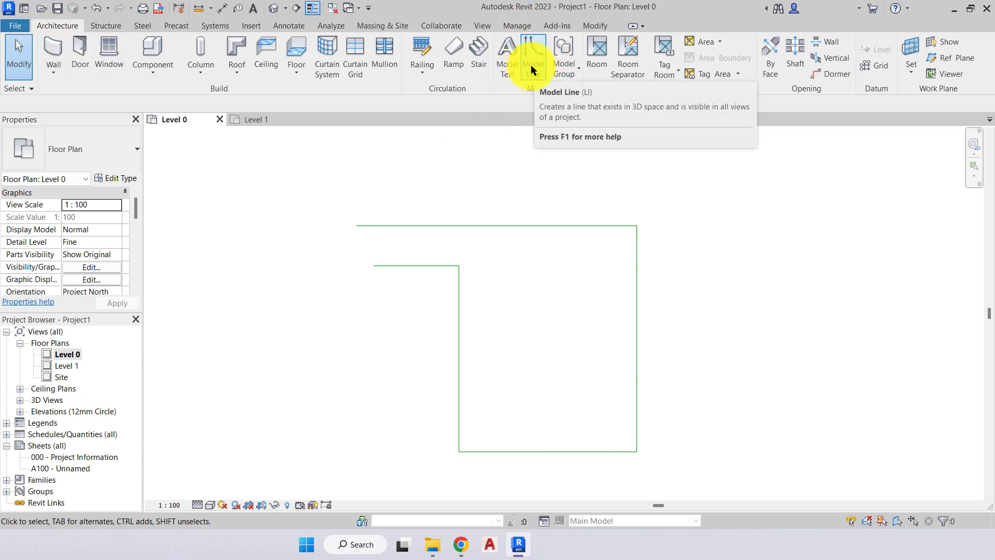
Create walls along all five model lines using the Pick Lines option.
{"action": "left_click", "coordinate": [49, 52]}
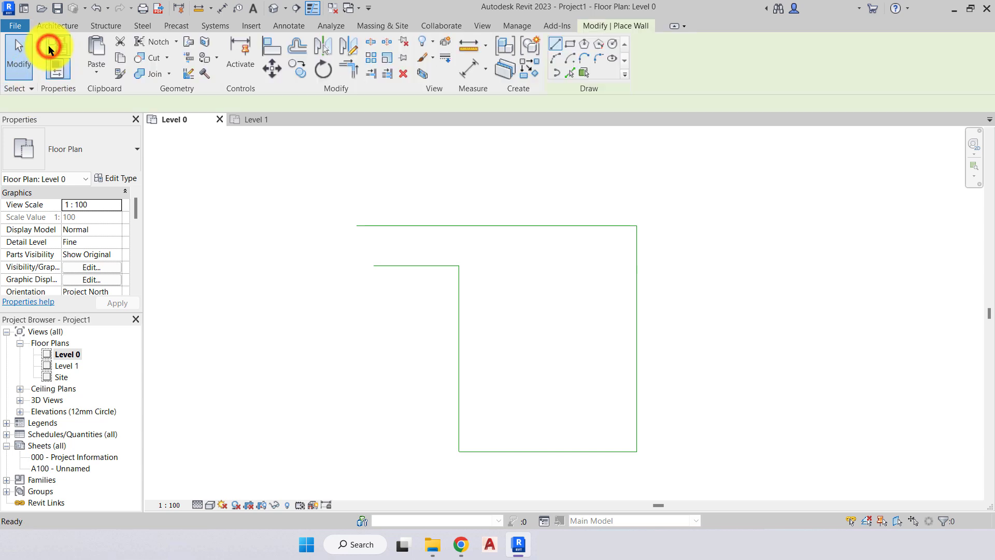
{"action": "left_click", "coordinate": [567, 73]}
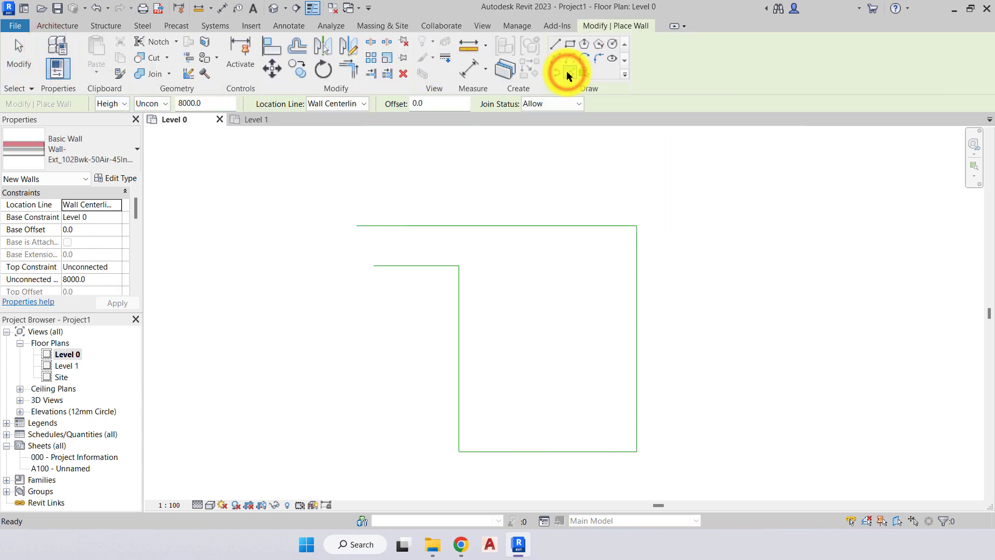
{"action": "left_click", "coordinate": [503, 226]}
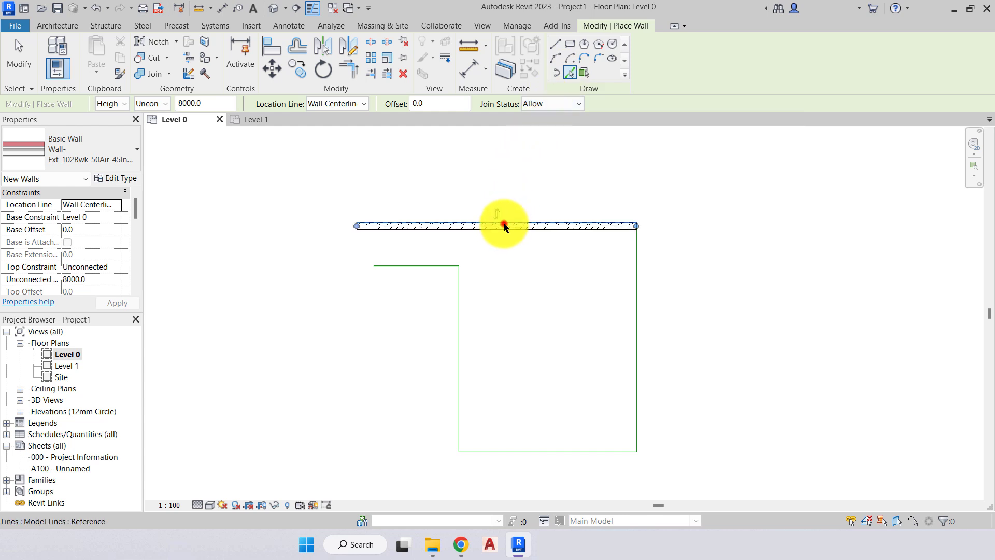
{"action": "left_click", "coordinate": [634, 255]}
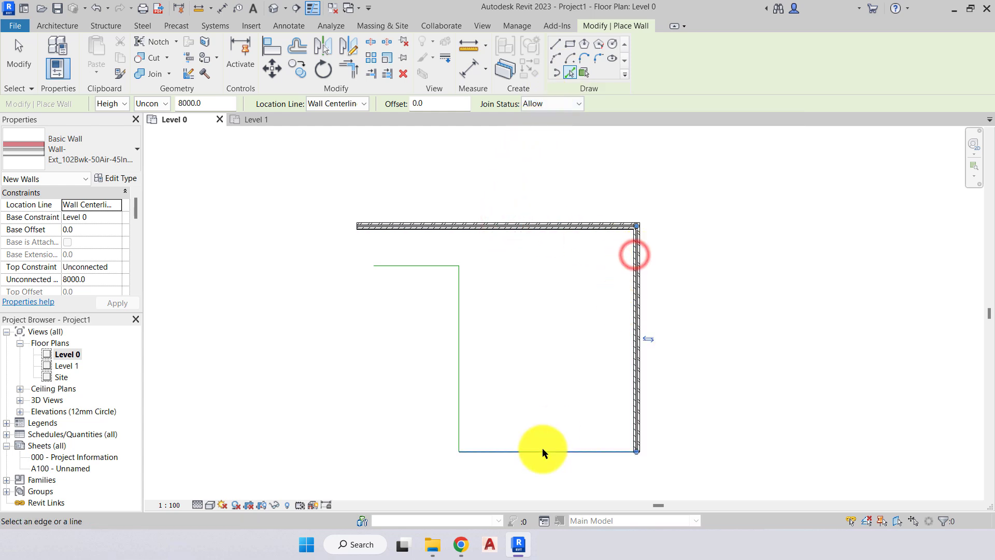
{"action": "left_click", "coordinate": [534, 451]}
{"action": "left_click", "coordinate": [462, 382]}
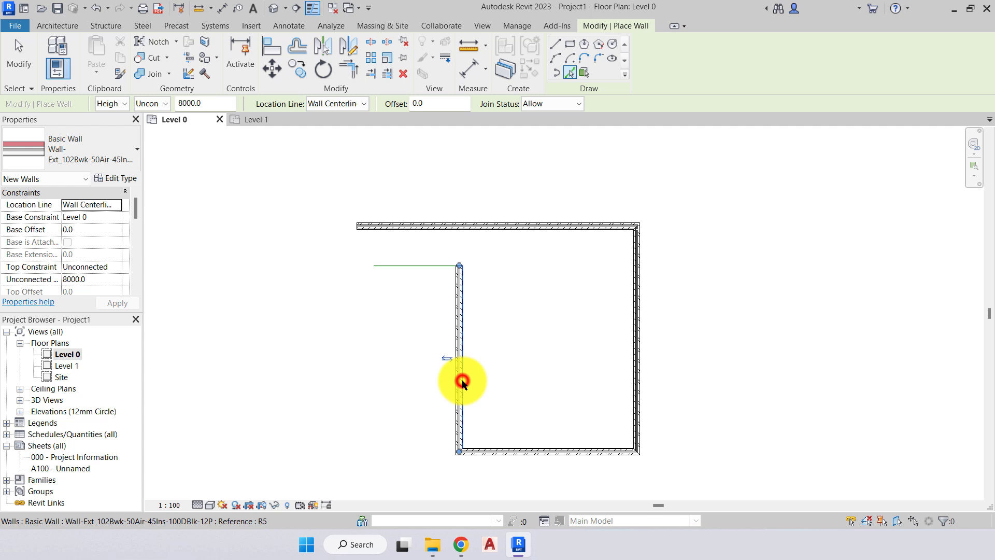
{"action": "left_click", "coordinate": [413, 267]}
{"action": "key", "text": "Escape"}
{"action": "key", "text": "Escape"}
{"action": "mouse_move", "coordinate": [497, 298]}
{"action": "middle_mouse_down"}
{"action": "mouse_move", "coordinate": [396, 262]}
{"action": "mouse_move", "coordinate": [493, 285]}
{"action": "middle_mouse_up"}
{"action": "scroll", "coordinate": [395, 263], "scroll_direction": "up", "scroll_amount": 1}
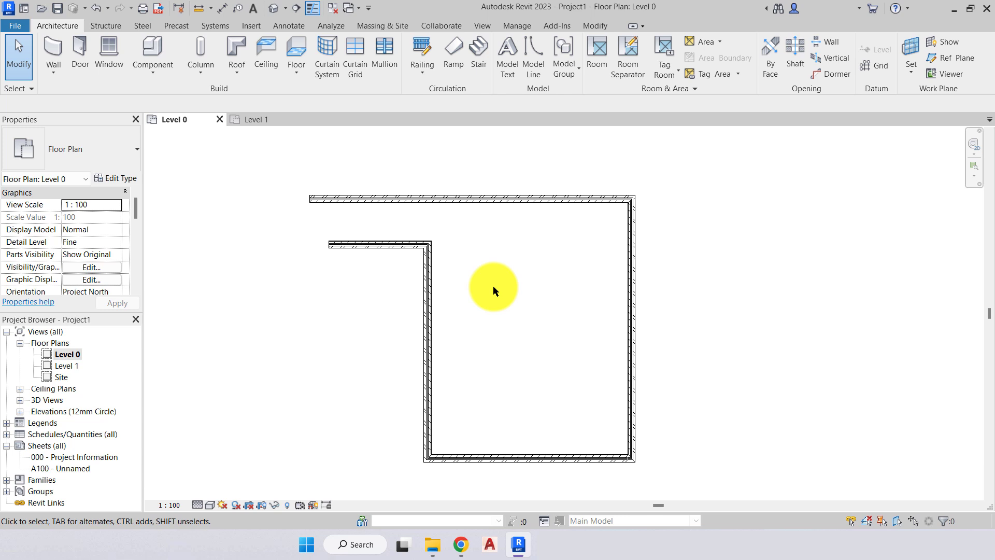
Delete the three arc walls and the stepped wall layout to the right of the polygon walls.
{"action": "scroll", "coordinate": [493, 290], "scroll_direction": "down", "scroll_amount": 4}
{"action": "middle_click_drag", "start_coordinate": [493, 290], "coordinate": [543, 441]}
{"action": "scroll", "coordinate": [470, 248], "scroll_direction": "down", "scroll_amount": 2}
{"action": "middle_click_drag", "start_coordinate": [496, 250], "coordinate": [727, 235]}
{"action": "middle_click_drag", "start_coordinate": [611, 314], "coordinate": [513, 246]}
{"action": "scroll", "coordinate": [530, 248], "scroll_direction": "up", "scroll_amount": 1}
{"action": "scroll", "coordinate": [529, 252], "scroll_direction": "up", "scroll_amount": 1}
{"action": "left_click", "coordinate": [53, 52]}
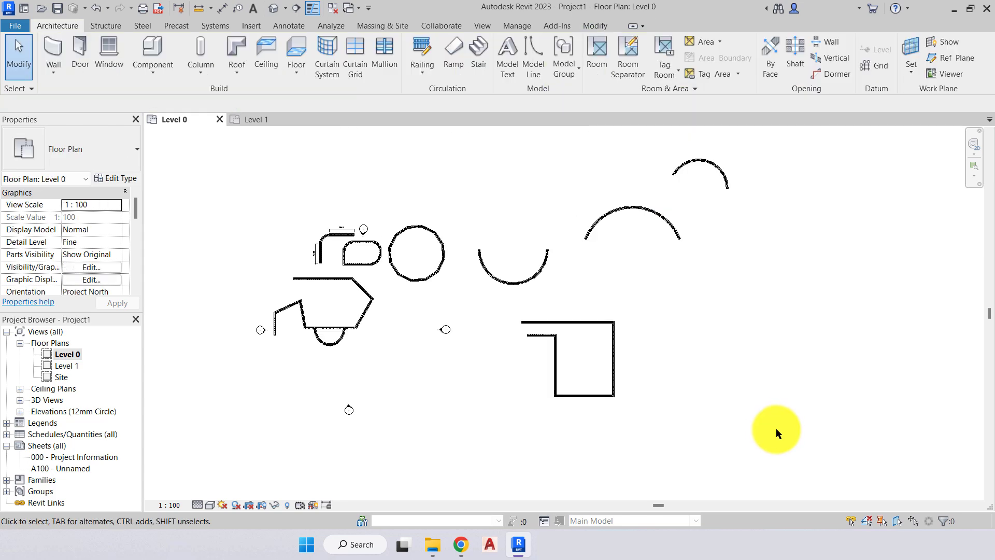
{"action": "left_click_drag", "start_coordinate": [762, 412], "coordinate": [502, 163]}
{"action": "key", "text": "Delete"}
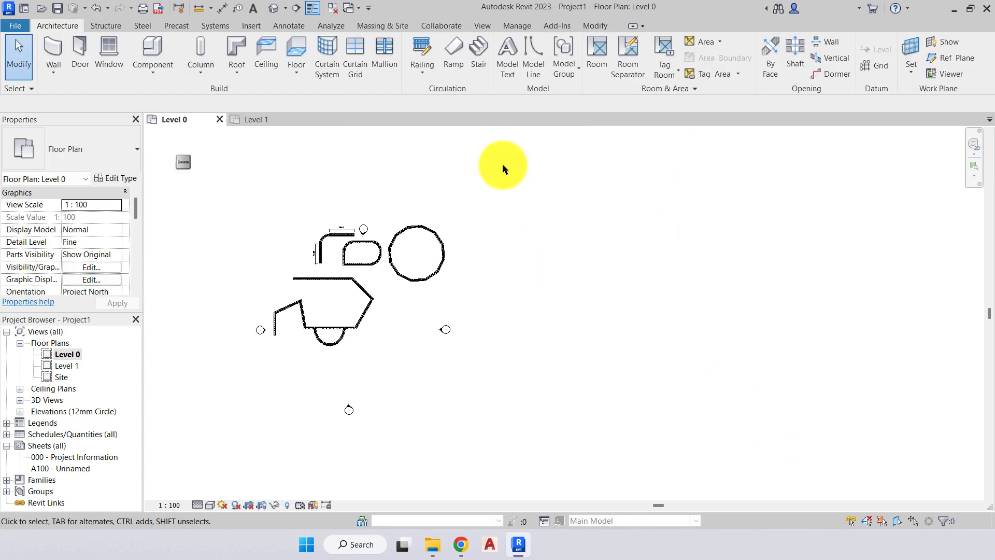
Delete the rounded enclosure's bottom wall and the polygon's wall segments, except for the short one on its left side.
{"action": "left_click_drag", "start_coordinate": [449, 288], "coordinate": [318, 252]}
{"action": "key", "text": "Delete"}
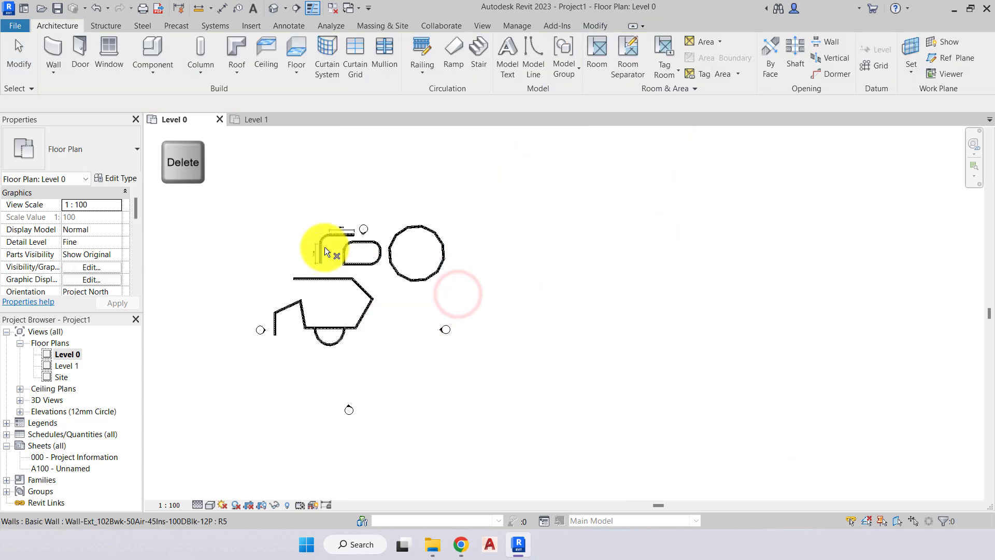
{"action": "left_click", "coordinate": [351, 261]}
{"action": "left_click", "coordinate": [417, 277]}
{"action": "key", "text": "Delete"}
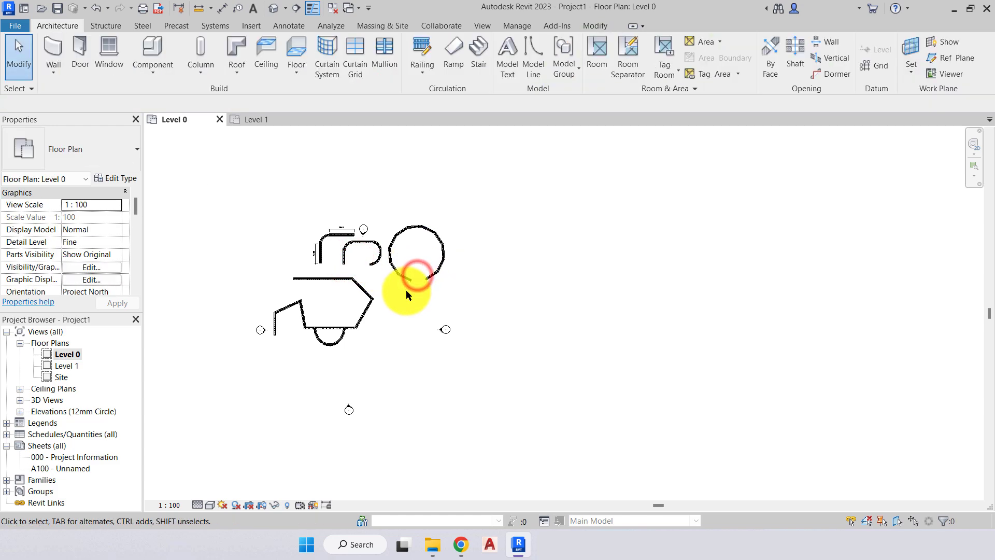
{"action": "left_click_drag", "start_coordinate": [442, 296], "coordinate": [387, 214]}
{"action": "key", "text": "Delete"}
{"action": "left_click_drag", "start_coordinate": [459, 295], "coordinate": [385, 213]}
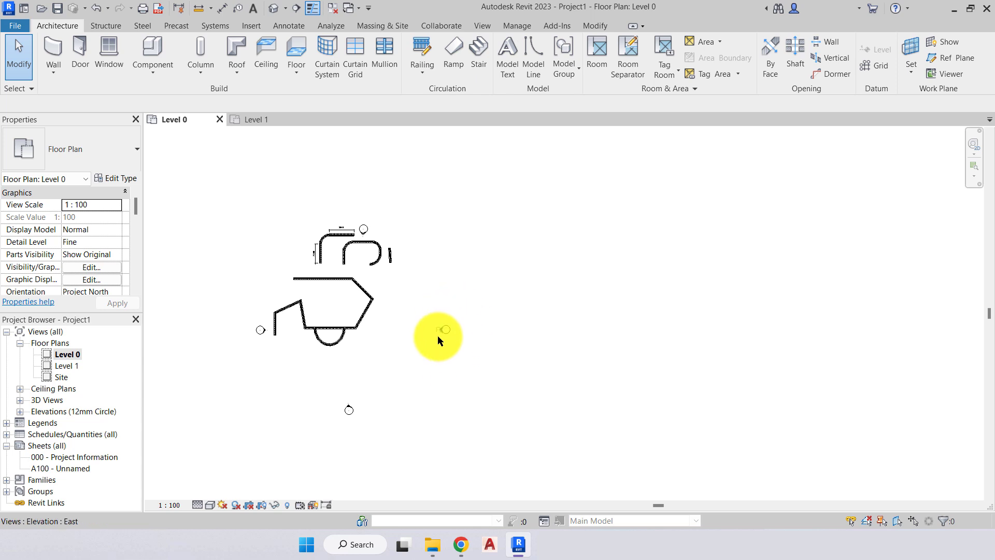
Delete all remaining walls and dimensions from the Level 0 plan, keeping the four elevation markers.
{"action": "scroll", "coordinate": [439, 334], "scroll_direction": "up", "scroll_amount": 3}
{"action": "scroll", "coordinate": [441, 331], "scroll_direction": "up", "scroll_amount": 3}
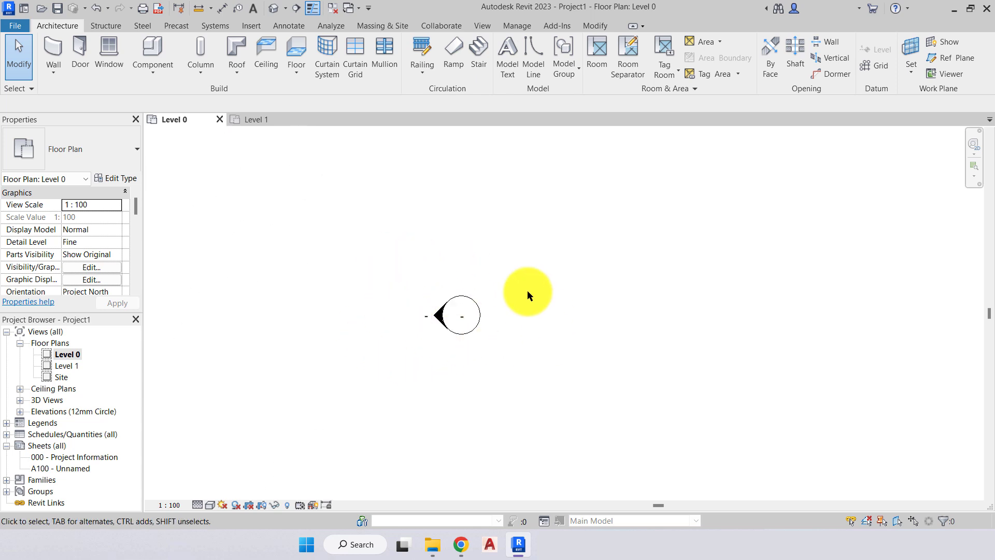
{"action": "scroll", "coordinate": [511, 347], "scroll_direction": "down", "scroll_amount": 3}
{"action": "middle_click_drag", "start_coordinate": [419, 342], "coordinate": [465, 384]}
{"action": "left_click_drag", "start_coordinate": [466, 382], "coordinate": [321, 246]}
{"action": "key", "text": "Delete"}
{"action": "left_click", "coordinate": [322, 327]}
{"action": "left_click_drag", "start_coordinate": [504, 260], "coordinate": [406, 187]}
{"action": "key", "text": "Delete"}
{"action": "scroll", "coordinate": [421, 188], "scroll_direction": "up", "scroll_amount": 2}
{"action": "key", "text": "Delete"}
{"action": "scroll", "coordinate": [440, 195], "scroll_direction": "down", "scroll_amount": 3}
{"action": "middle_click_drag", "start_coordinate": [436, 206], "coordinate": [522, 205]}
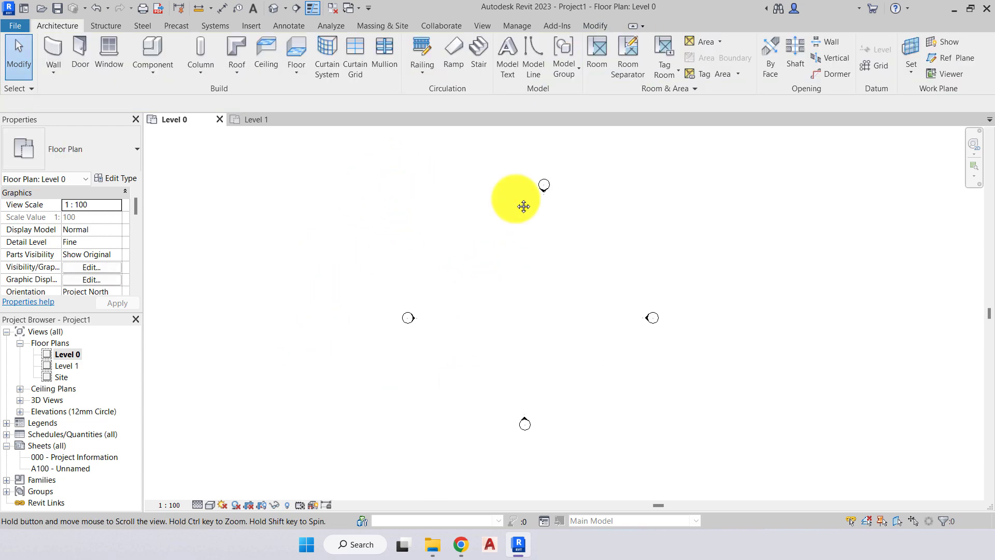
Start wall placement on the cleared plan, examine the Height and Depth options, and leave without drawing.
{"action": "scroll", "coordinate": [581, 247], "scroll_direction": "up", "scroll_amount": 1}
{"action": "middle_click_drag", "start_coordinate": [578, 251], "coordinate": [547, 253]}
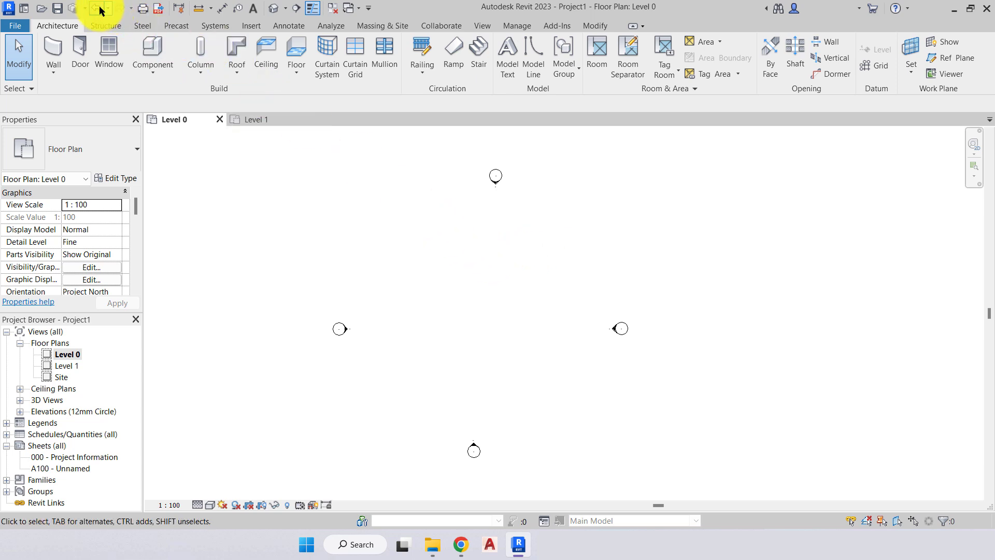
{"action": "left_click", "coordinate": [526, 259]}
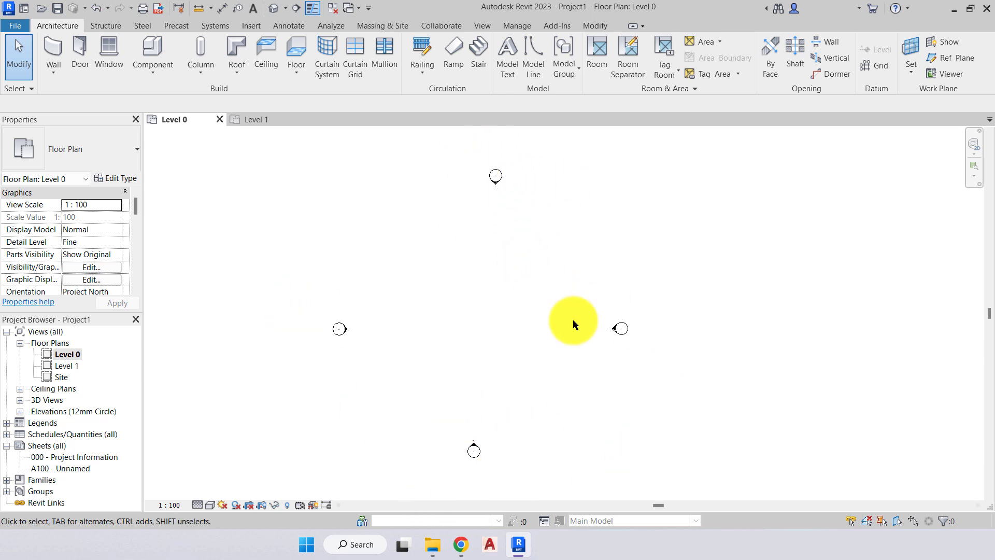
{"action": "scroll", "coordinate": [471, 303], "scroll_direction": "up", "scroll_amount": 2}
{"action": "mouse_move", "coordinate": [471, 305]}
{"action": "middle_mouse_down"}
{"action": "mouse_move", "coordinate": [492, 320]}
{"action": "mouse_move", "coordinate": [490, 306]}
{"action": "middle_mouse_up"}
{"action": "left_click", "coordinate": [47, 49]}
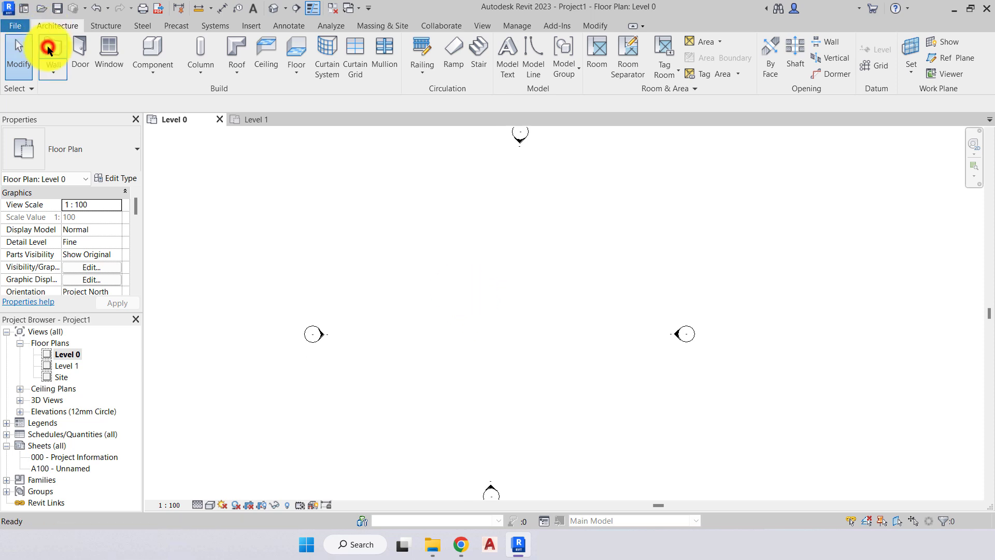
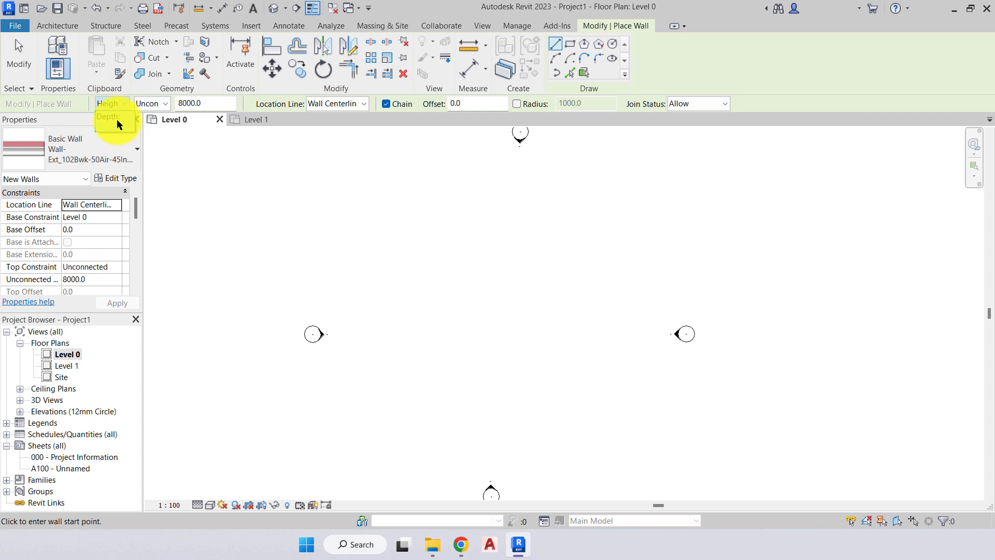
{"action": "key", "text": "Escape"}
{"action": "key", "text": "Escape"}
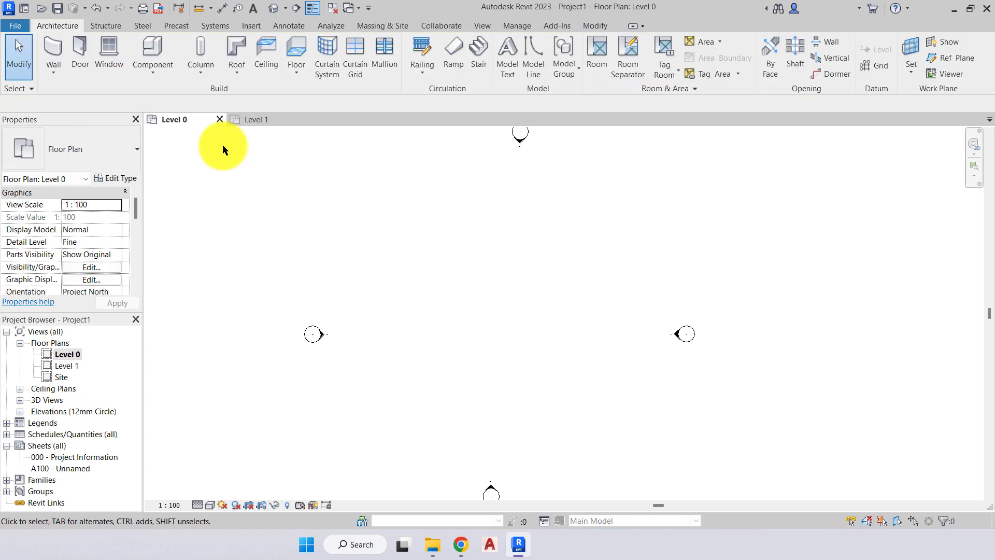
Close the Level 1 floor plan view and return to the Level 0 plan.
{"action": "left_click", "coordinate": [256, 123]}
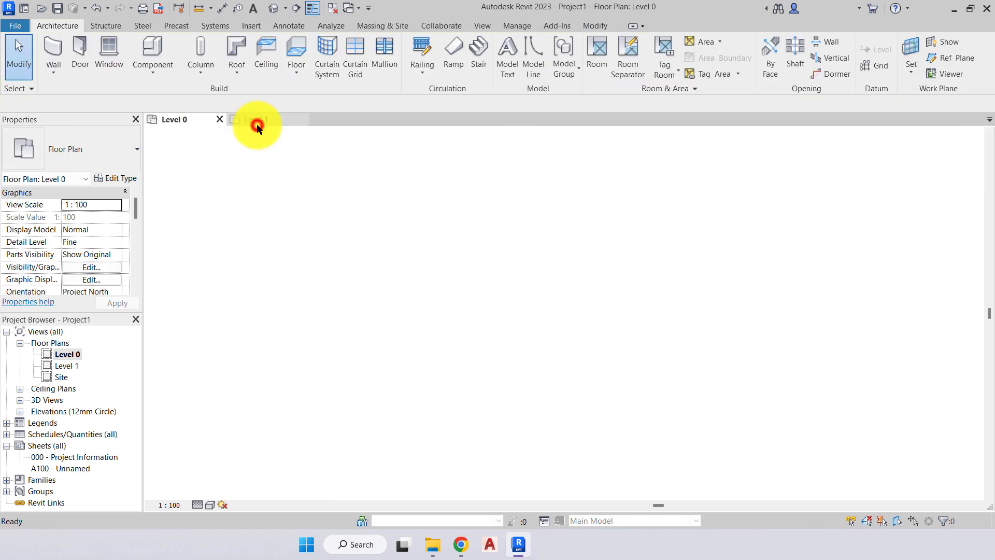
{"action": "left_click", "coordinate": [303, 120]}
{"action": "left_click", "coordinate": [183, 115]}
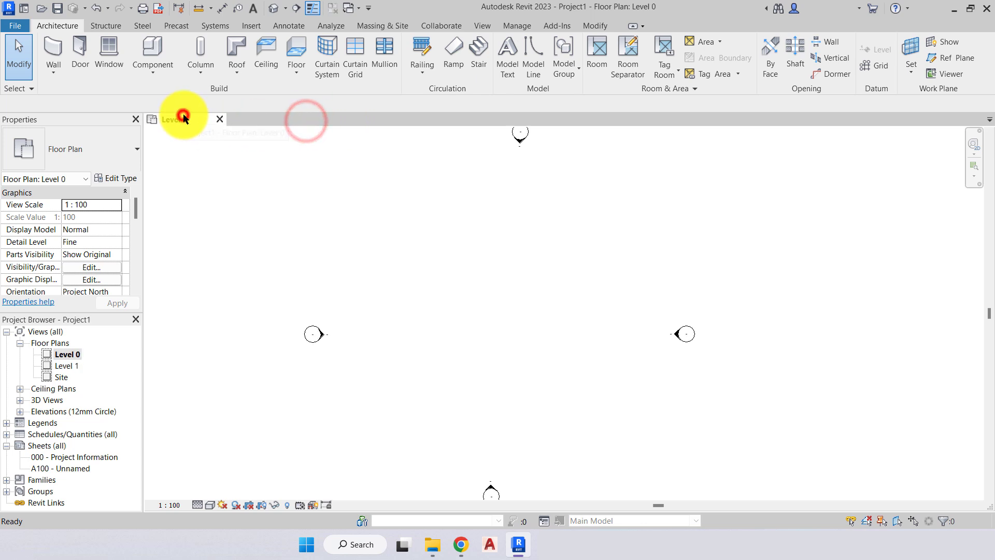
Open the East elevation and examine the Level 0 and Level 1 lines.
{"action": "left_click", "coordinate": [19, 411]}
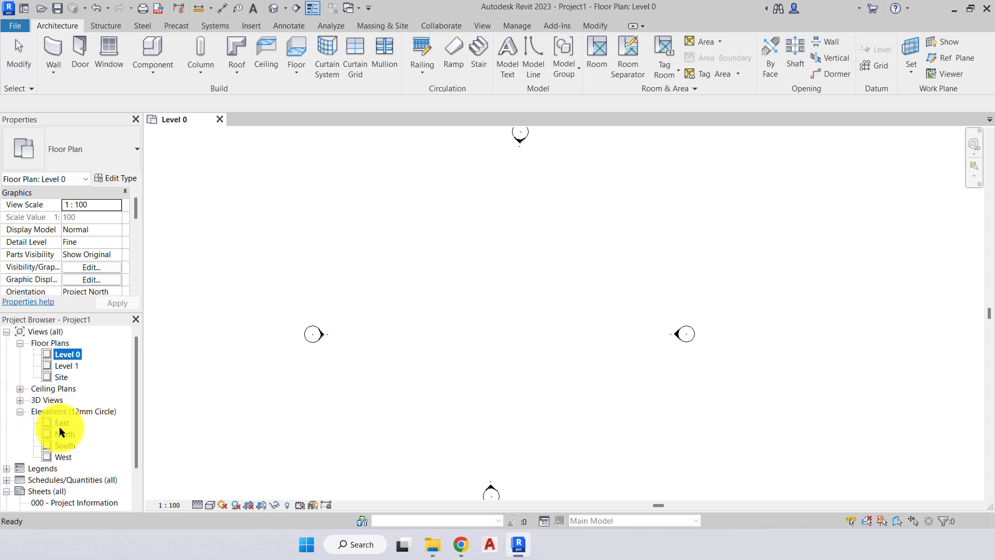
{"action": "left_click", "coordinate": [61, 423]}
{"action": "double_click", "coordinate": [64, 421]}
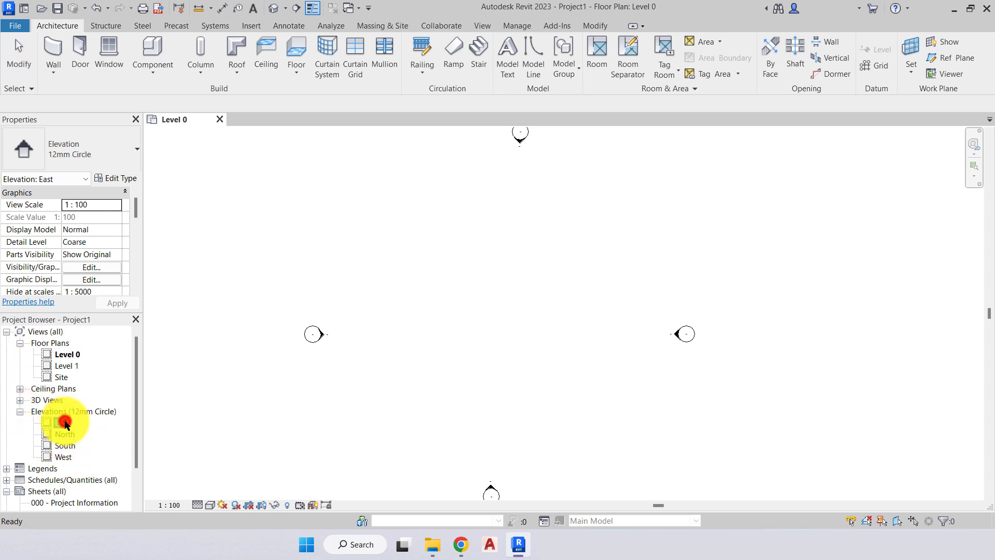
{"action": "scroll", "coordinate": [189, 254], "scroll_direction": "down", "scroll_amount": 2}
{"action": "middle_click_drag", "start_coordinate": [422, 253], "coordinate": [356, 308]}
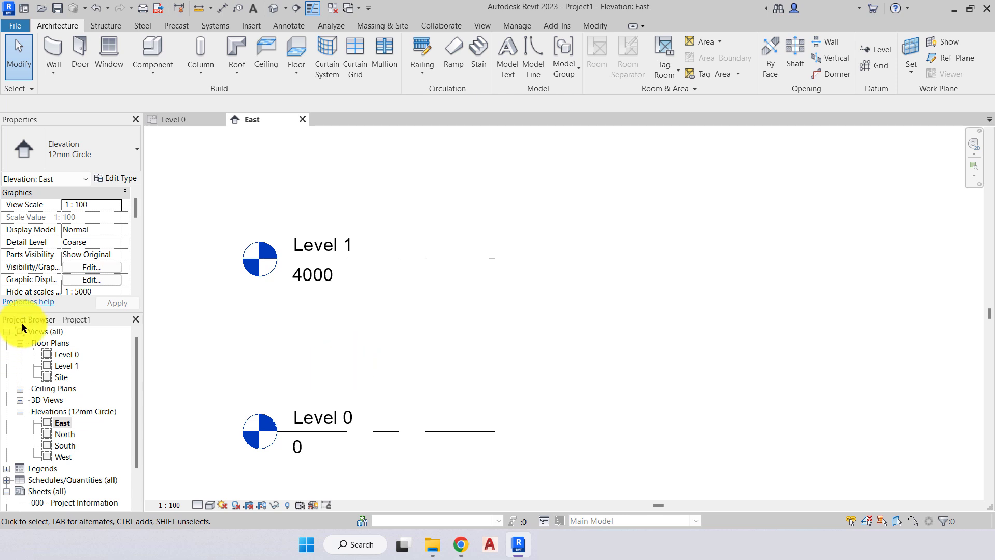
{"action": "left_click", "coordinate": [49, 409]}
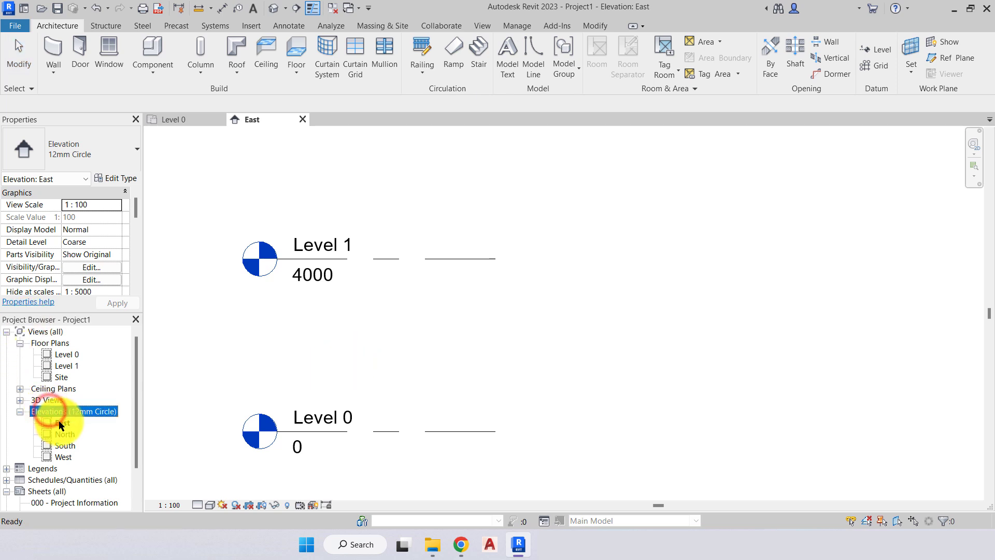
{"action": "left_click", "coordinate": [296, 367]}
{"action": "middle_click_drag", "start_coordinate": [323, 344], "coordinate": [304, 340]}
{"action": "middle_click_drag", "start_coordinate": [397, 347], "coordinate": [393, 356]}
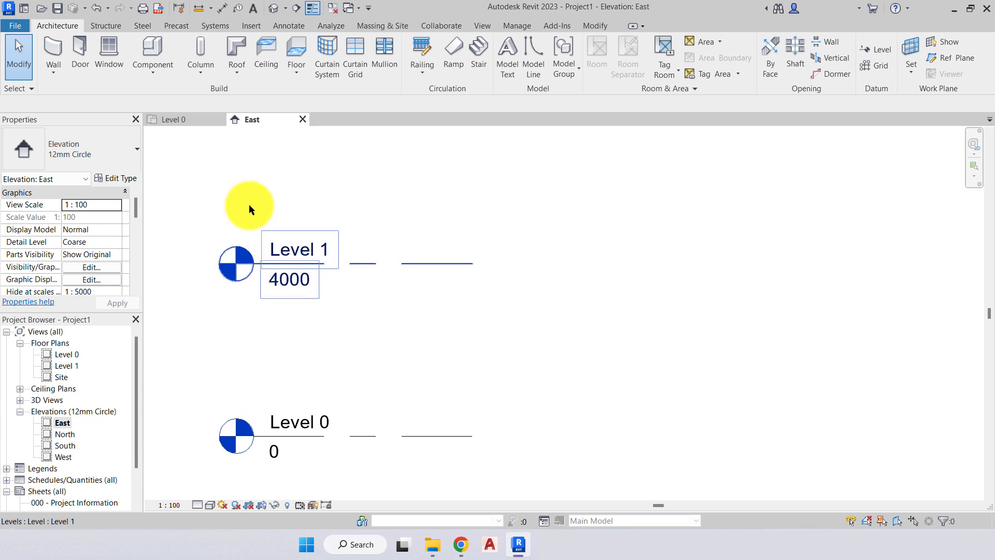
Draw a horizontal wall about 17800 mm long between the west and east elevation markers on Level 0, with an unconnected height of 8000 mm.
{"action": "left_click", "coordinate": [172, 121]}
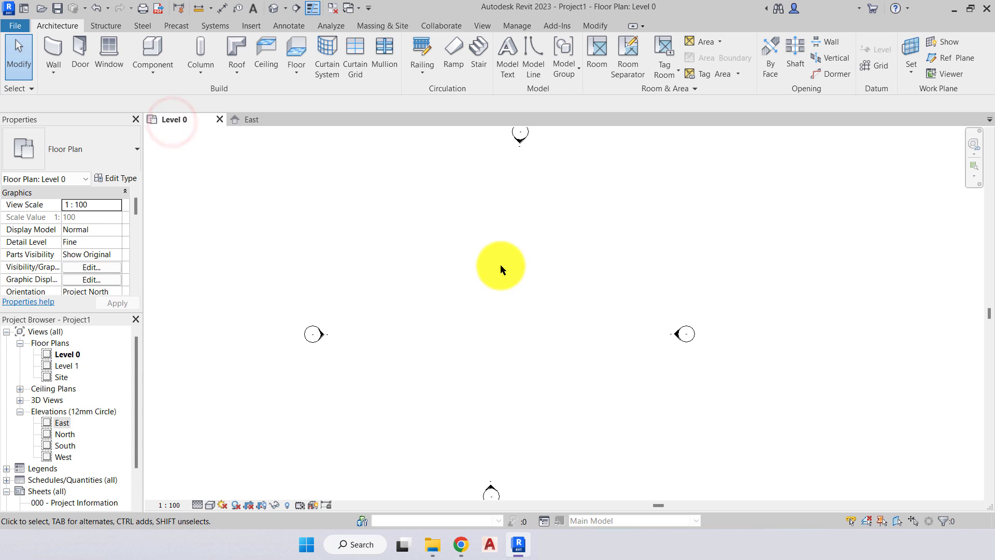
{"action": "middle_click_drag", "start_coordinate": [500, 264], "coordinate": [518, 275]}
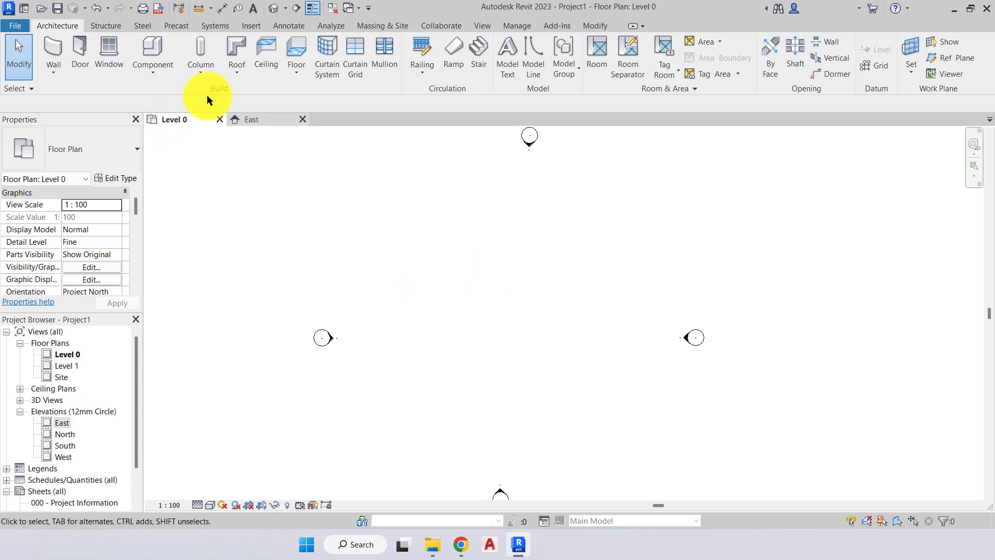
{"action": "left_click", "coordinate": [52, 48]}
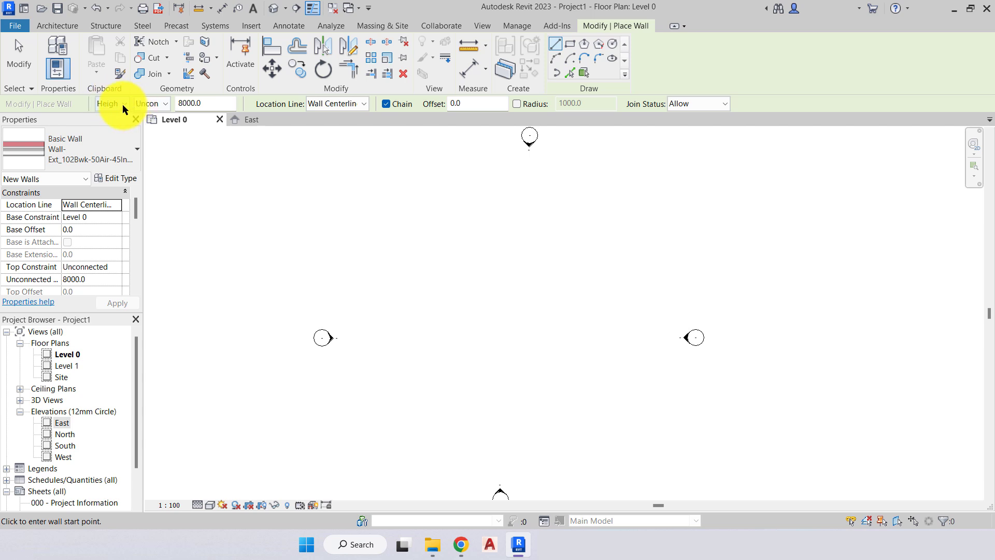
{"action": "left_click", "coordinate": [378, 325]}
{"action": "left_click", "coordinate": [622, 321]}
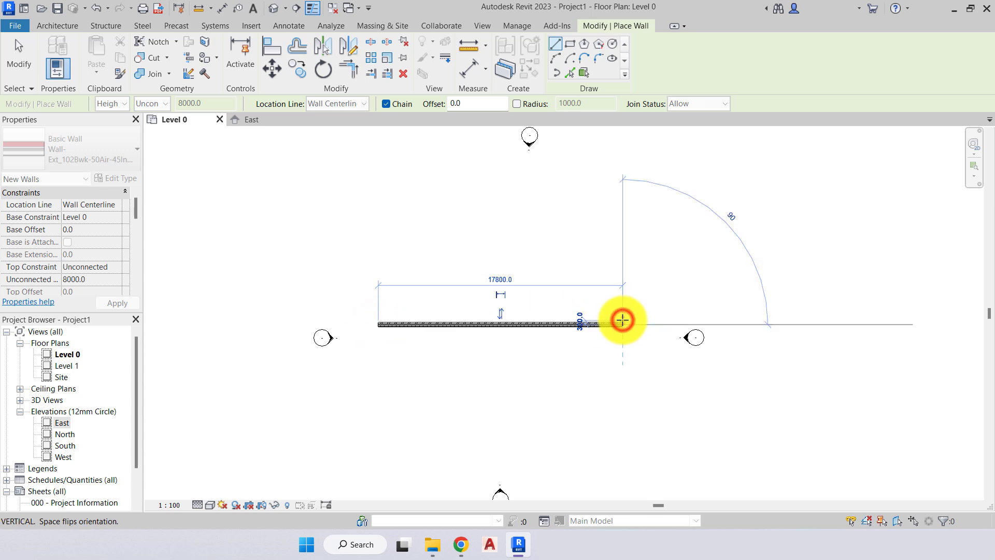
{"action": "key", "text": "Escape"}
{"action": "key", "text": "Escape"}
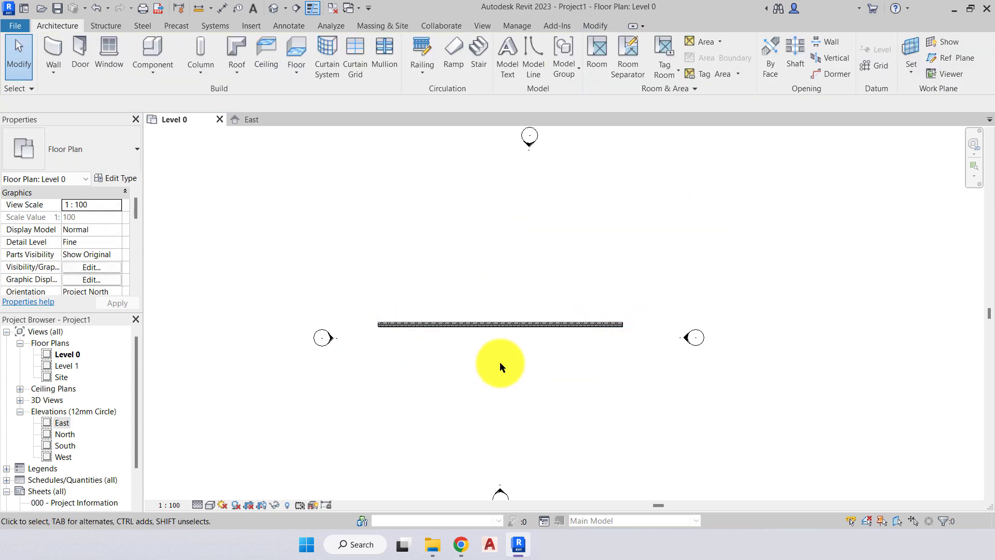
Examine the wall's base at Level 0 and its full height in the East elevation.
{"action": "left_click", "coordinate": [254, 119]}
{"action": "scroll", "coordinate": [334, 290], "scroll_direction": "down", "scroll_amount": 2}
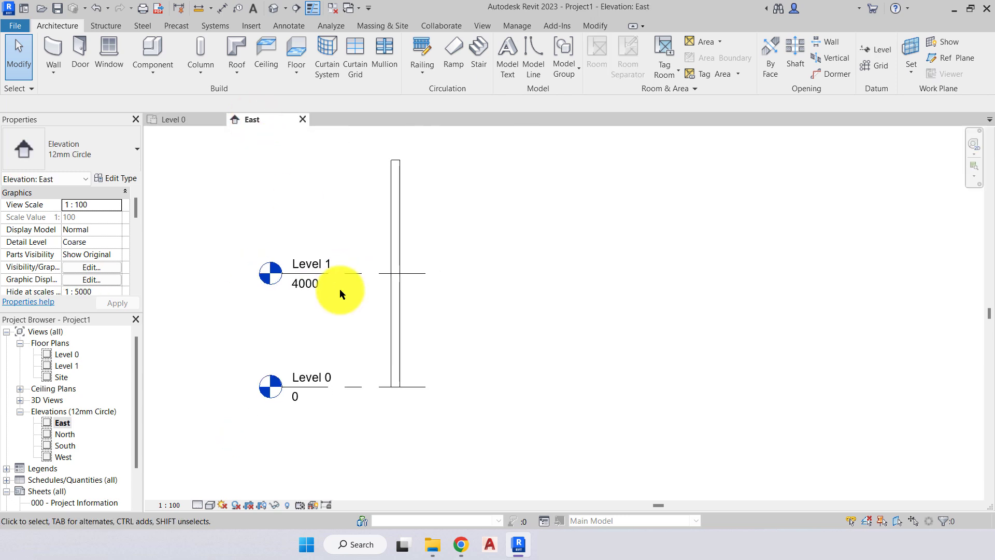
{"action": "scroll", "coordinate": [309, 391], "scroll_direction": "up", "scroll_amount": 4}
{"action": "left_click", "coordinate": [485, 360]}
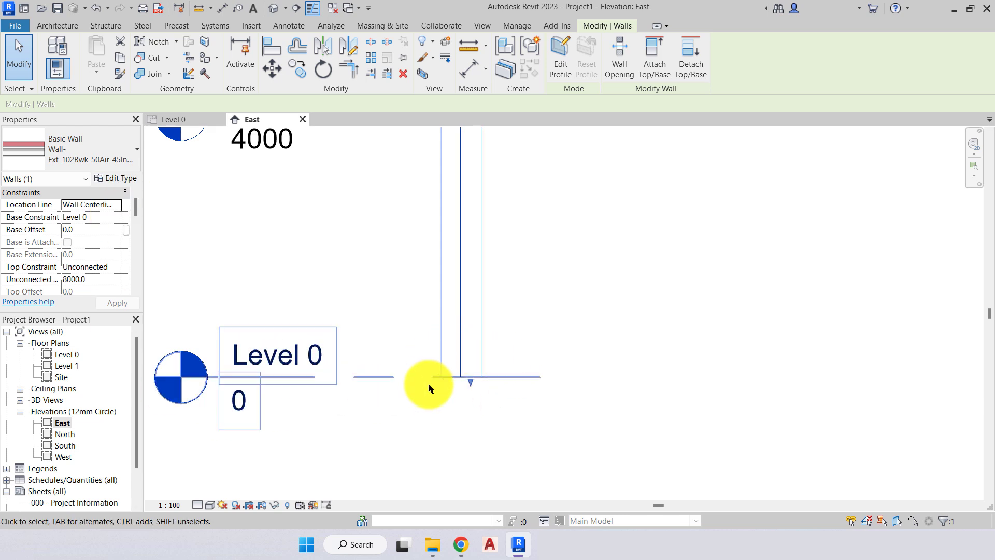
{"action": "scroll", "coordinate": [493, 382], "scroll_direction": "down", "scroll_amount": 5}
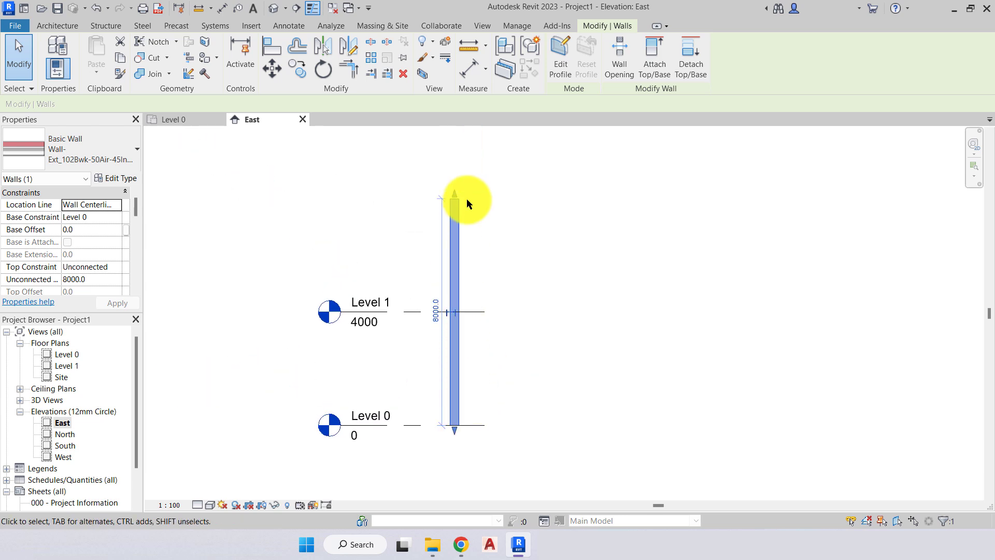
{"action": "scroll", "coordinate": [478, 381], "scroll_direction": "down", "scroll_amount": 1}
{"action": "middle_click_drag", "start_coordinate": [477, 381], "coordinate": [437, 359]}
{"action": "scroll", "coordinate": [449, 321], "scroll_direction": "up", "scroll_amount": 2}
{"action": "left_click", "coordinate": [436, 361]}
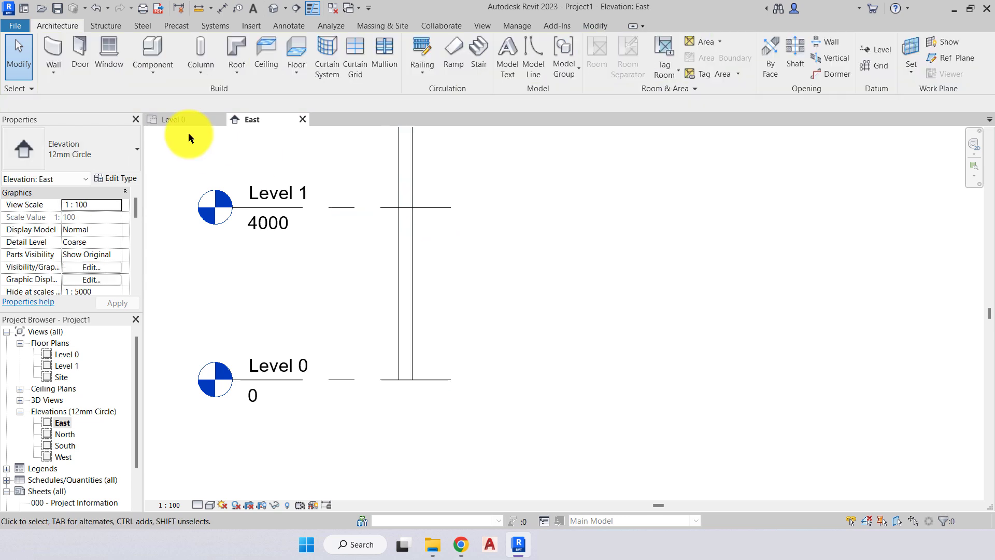
Return to the Level 0 plan and set new walls to an unconnected depth of 8000 mm.
{"action": "left_click", "coordinate": [176, 119]}
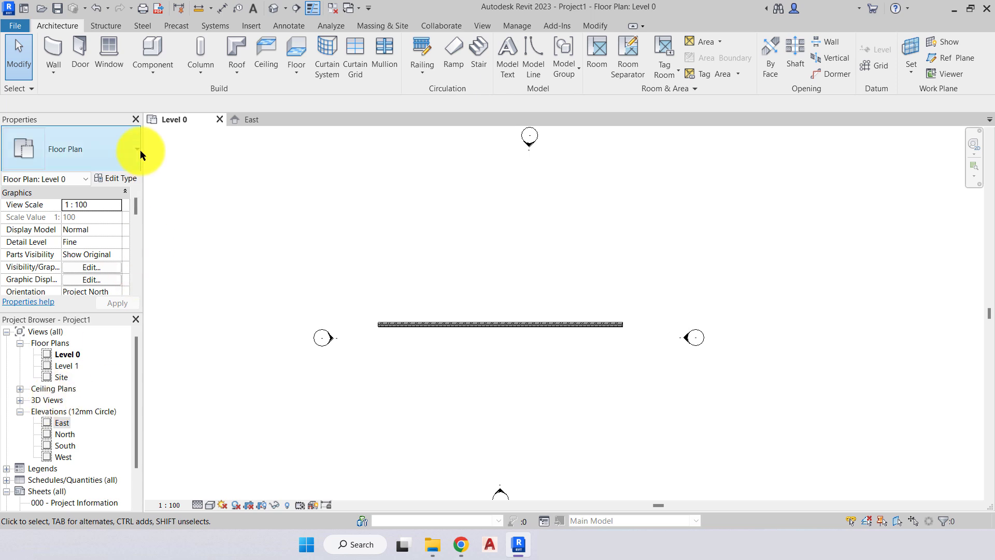
{"action": "left_click", "coordinate": [55, 48]}
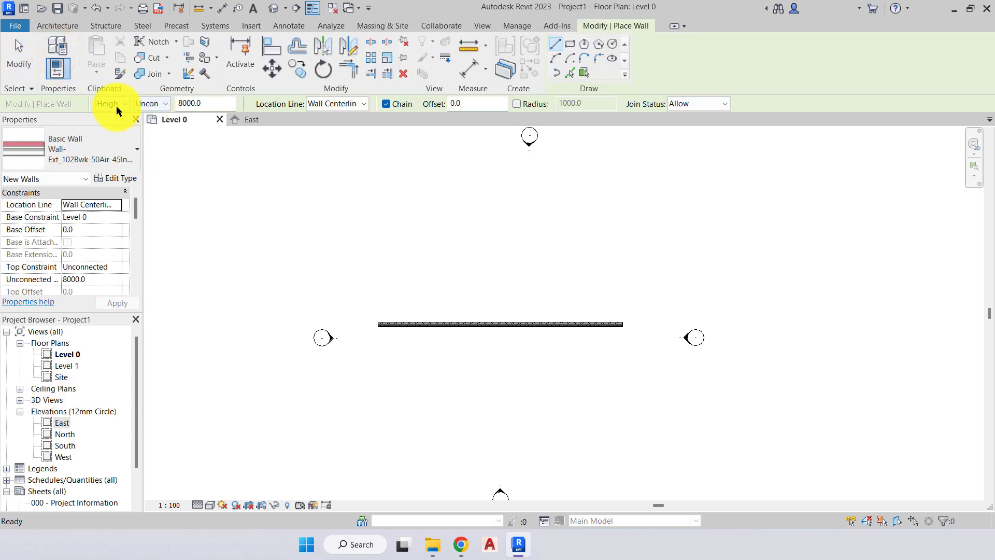
{"action": "left_click", "coordinate": [117, 105]}
{"action": "left_click", "coordinate": [114, 119]}
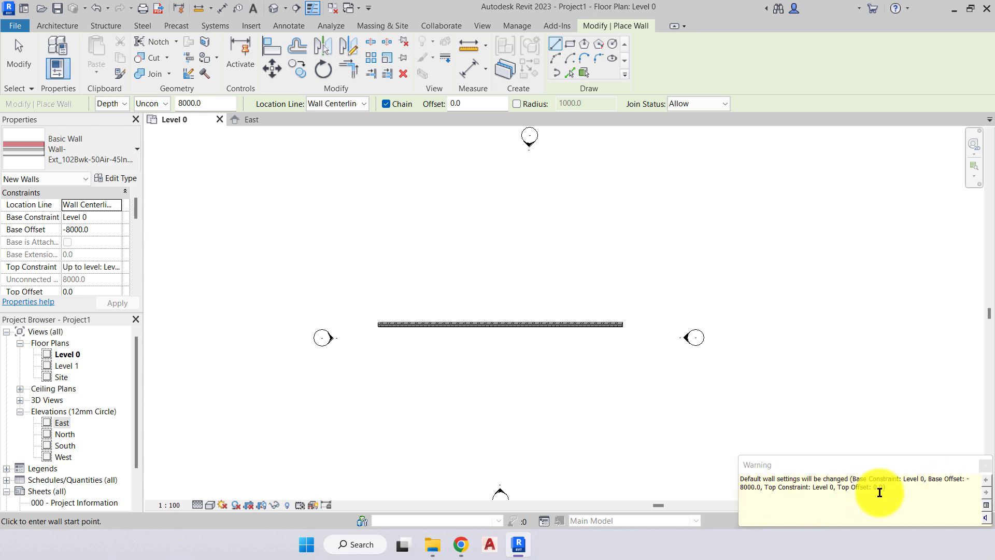
{"action": "left_click", "coordinate": [984, 464]}
{"action": "left_click", "coordinate": [656, 418]}
{"action": "left_click", "coordinate": [650, 418]}
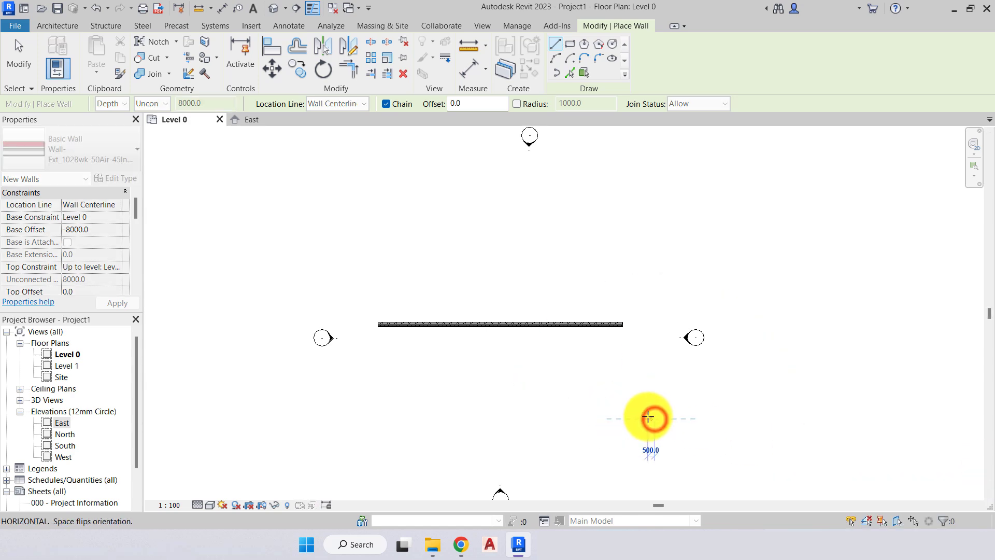
{"action": "key", "text": "Escape"}
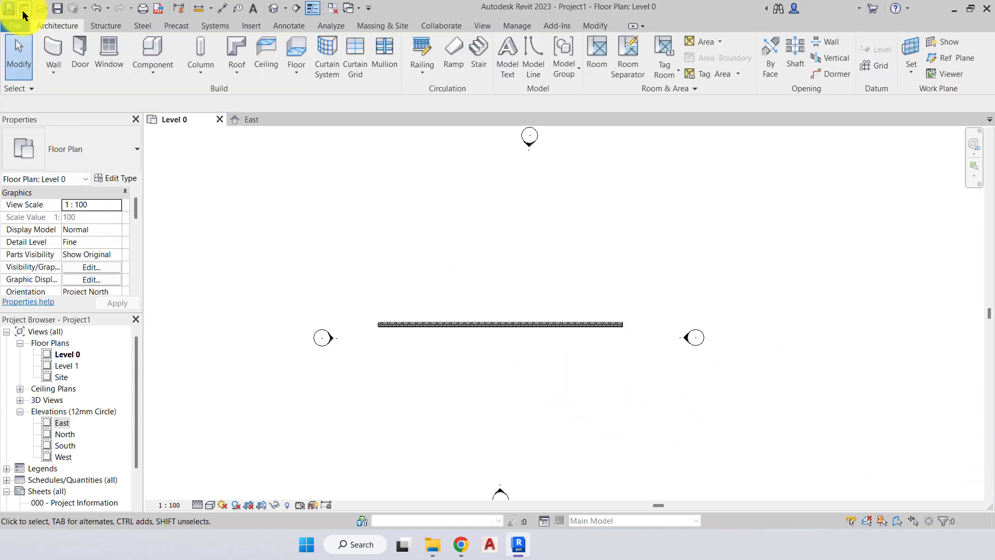
Draw a second horizontal wall just south of the existing one on Level 0, aligned with both of its ends, and dismiss the warning.
{"action": "left_click", "coordinate": [54, 46]}
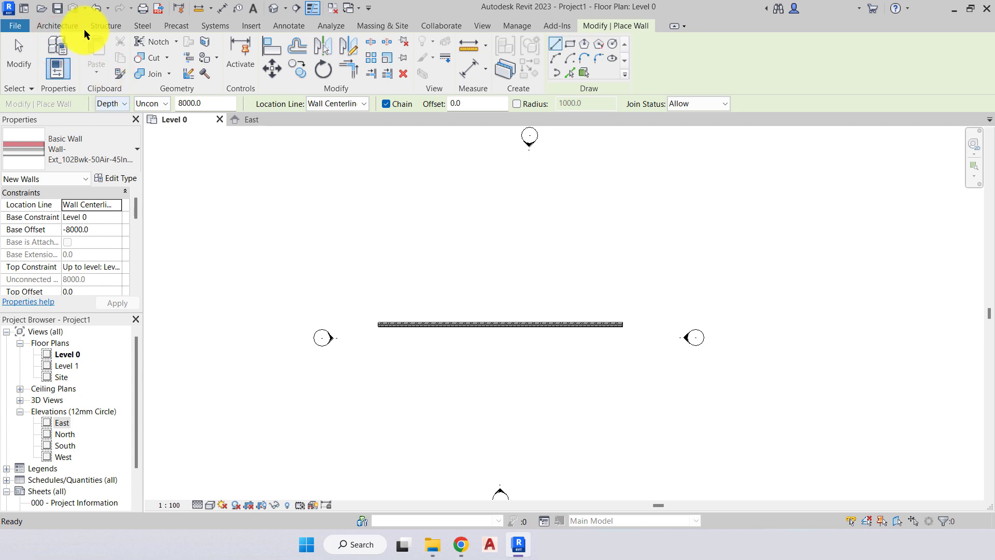
{"action": "left_click", "coordinate": [378, 358]}
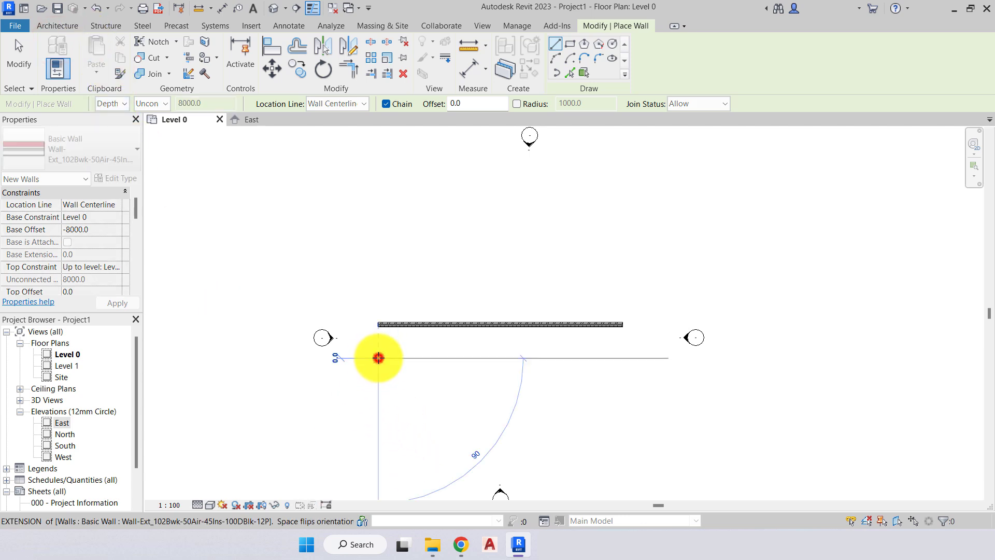
{"action": "left_click", "coordinate": [624, 361]}
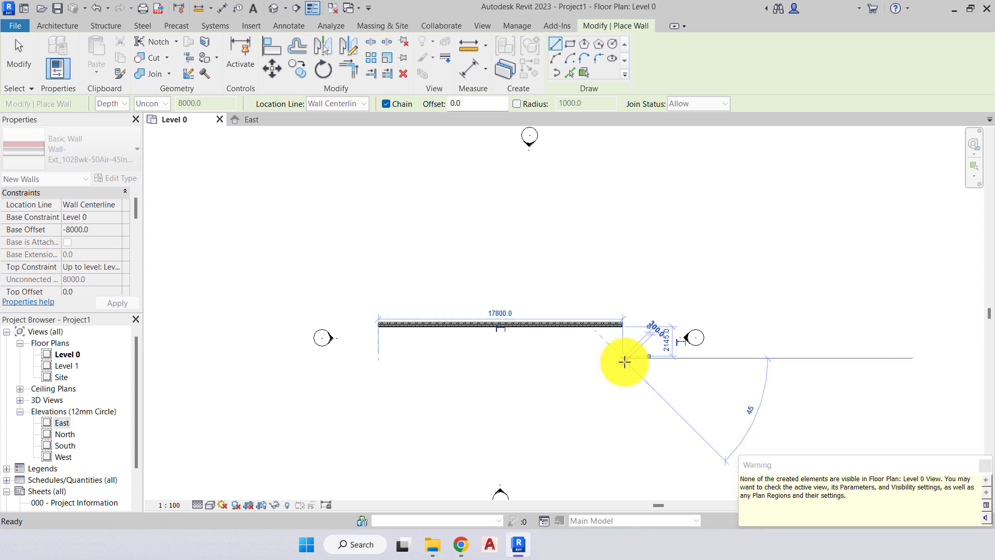
{"action": "key", "text": "Escape"}
{"action": "key", "text": "Escape"}
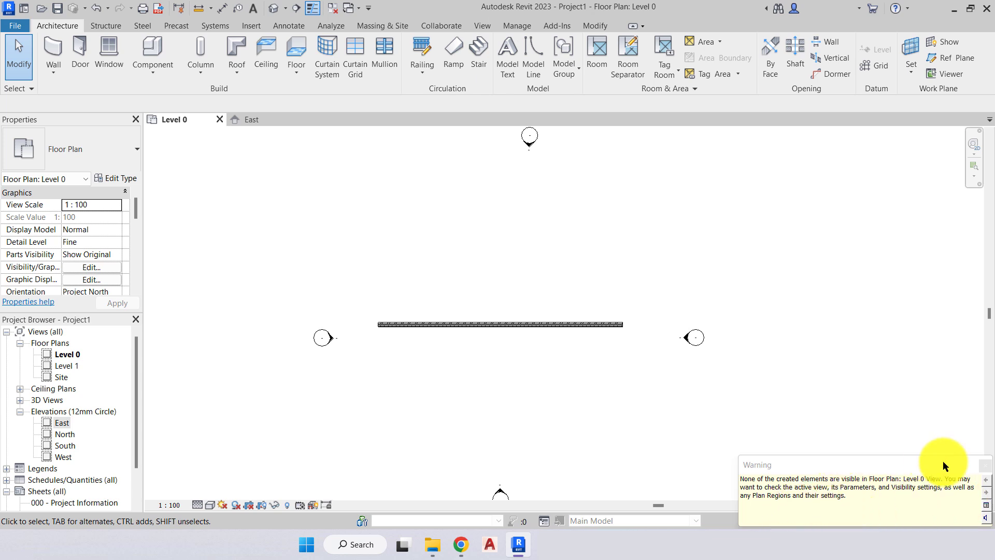
{"action": "left_click", "coordinate": [981, 468]}
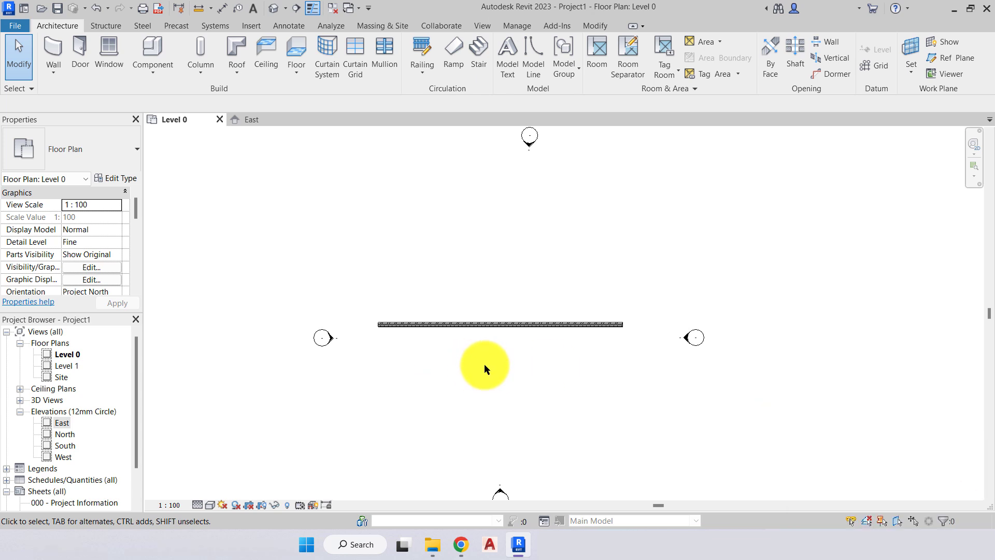
Examine in the East elevation how the depth wall and the height wall sit relative to Level 0.
{"action": "left_click", "coordinate": [252, 120]}
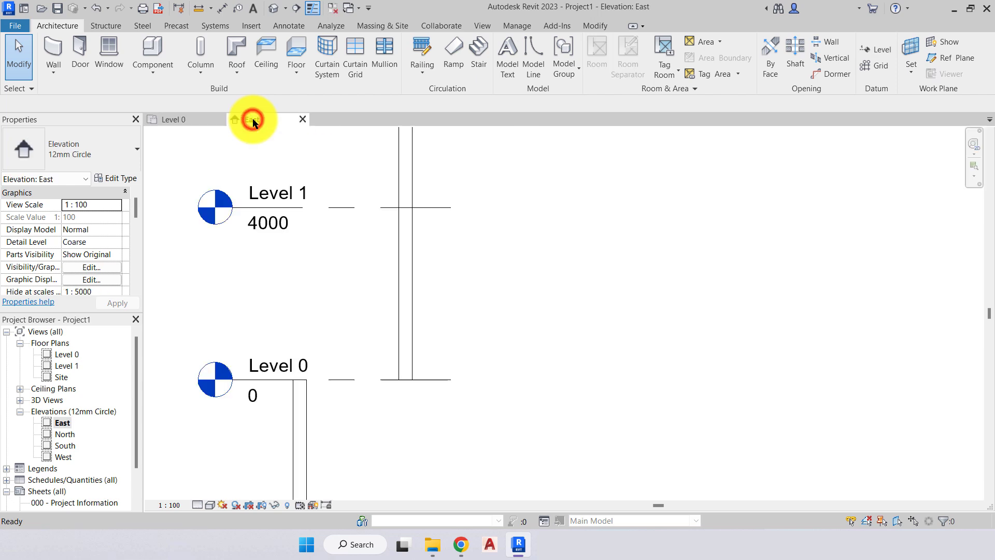
{"action": "scroll", "coordinate": [331, 253], "scroll_direction": "down", "scroll_amount": 2}
{"action": "middle_click_drag", "start_coordinate": [346, 271], "coordinate": [363, 247]}
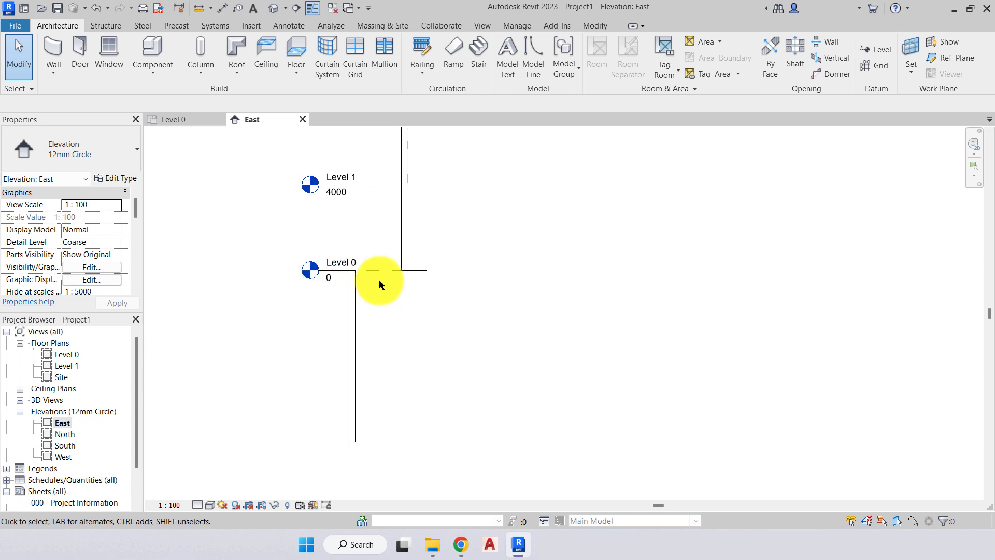
{"action": "mouse_move", "coordinate": [378, 279]}
{"action": "middle_mouse_down"}
{"action": "mouse_move", "coordinate": [389, 318]}
{"action": "mouse_move", "coordinate": [373, 334]}
{"action": "middle_mouse_up"}
{"action": "scroll", "coordinate": [365, 285], "scroll_direction": "up", "scroll_amount": 2}
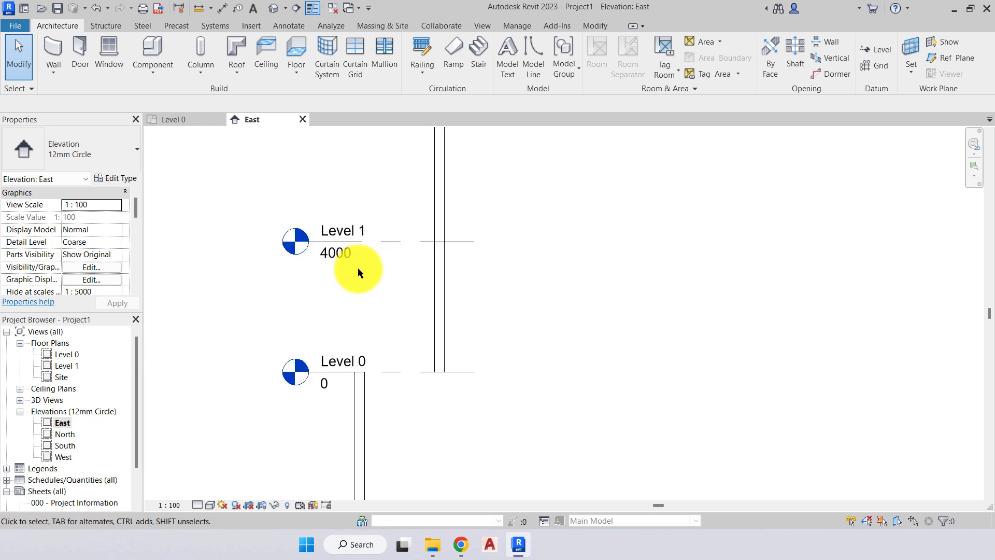
{"action": "scroll", "coordinate": [363, 320], "scroll_direction": "down", "scroll_amount": 3}
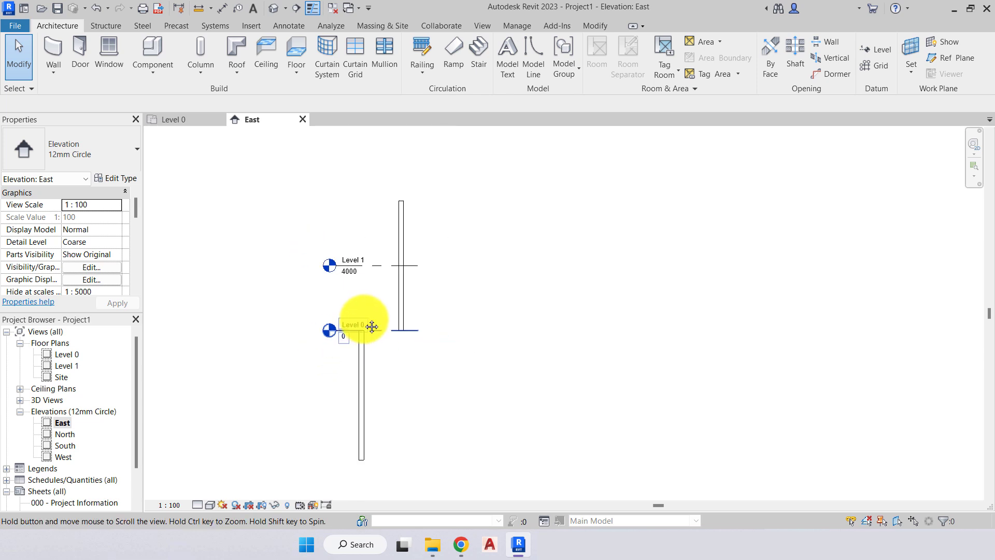
{"action": "scroll", "coordinate": [370, 311], "scroll_direction": "up", "scroll_amount": 1}
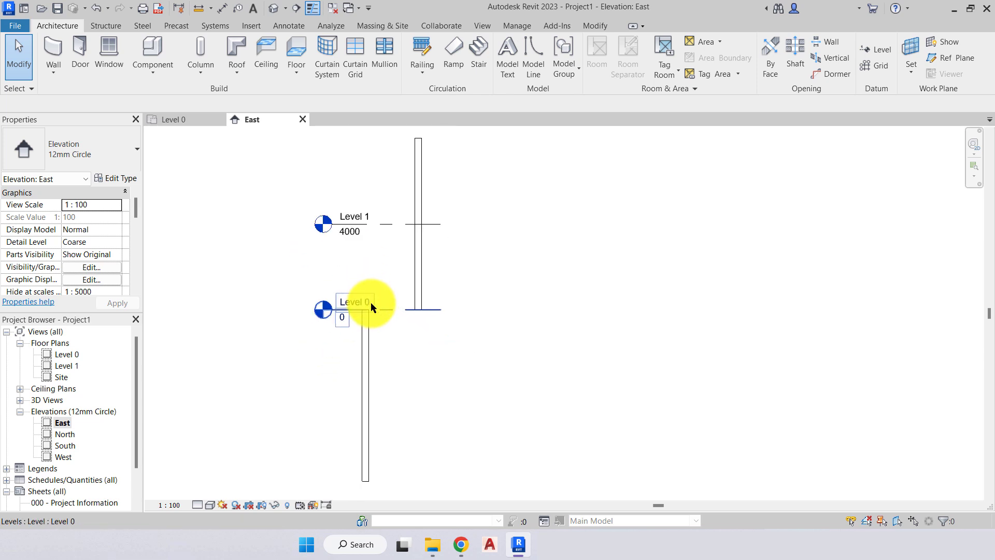
Delete the depth wall below Level 0 in the East elevation.
{"action": "left_click", "coordinate": [371, 357]}
{"action": "key", "text": "Delete"}
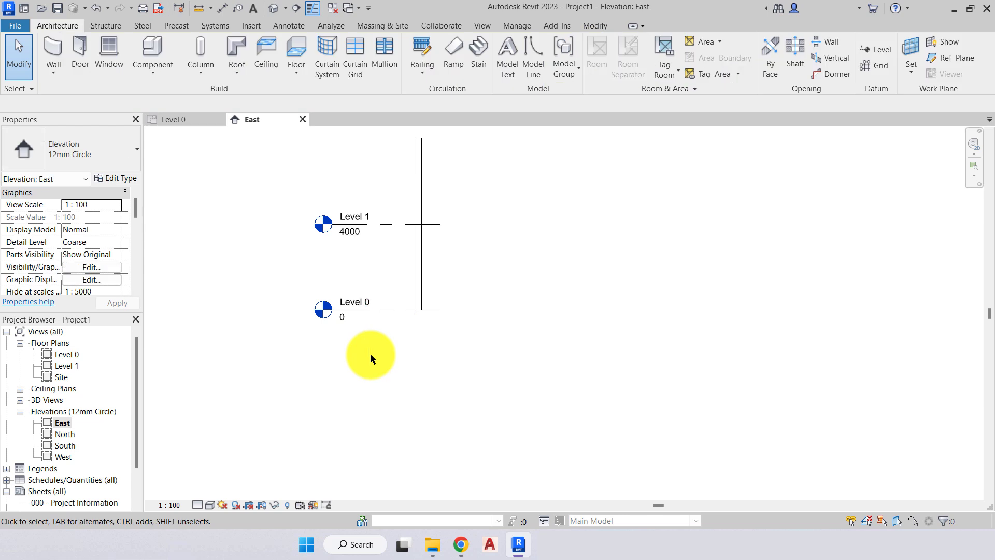
{"action": "middle_click_drag", "start_coordinate": [300, 255], "coordinate": [283, 314]}
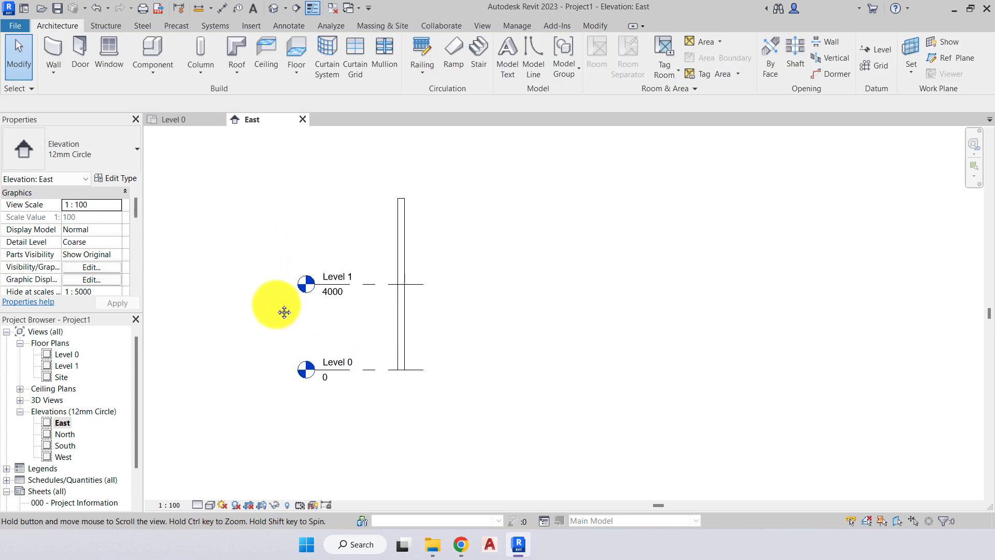
Save the project and set new walls on the Level 0 plan to an unconnected height of 8000 mm.
{"action": "left_click", "coordinate": [167, 117]}
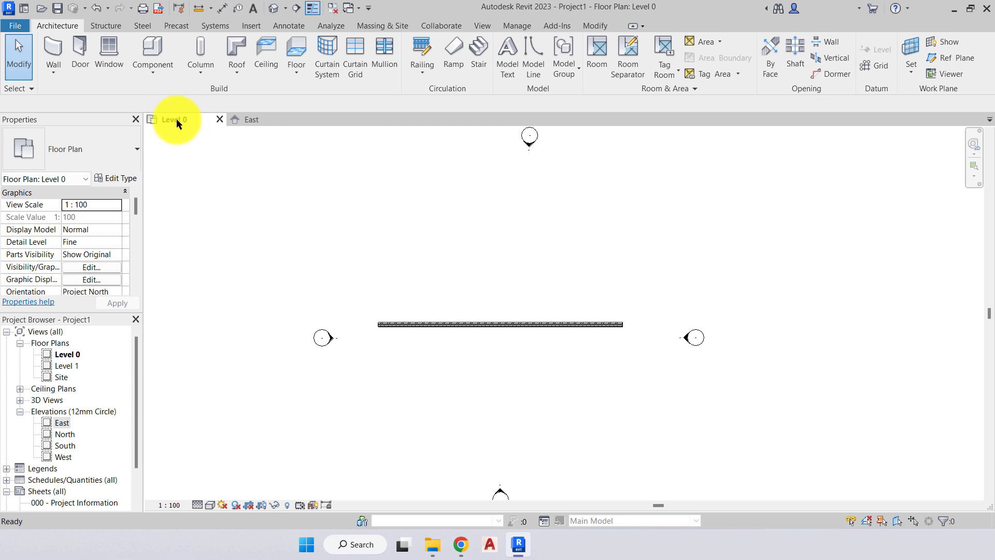
{"action": "left_click", "coordinate": [53, 52]}
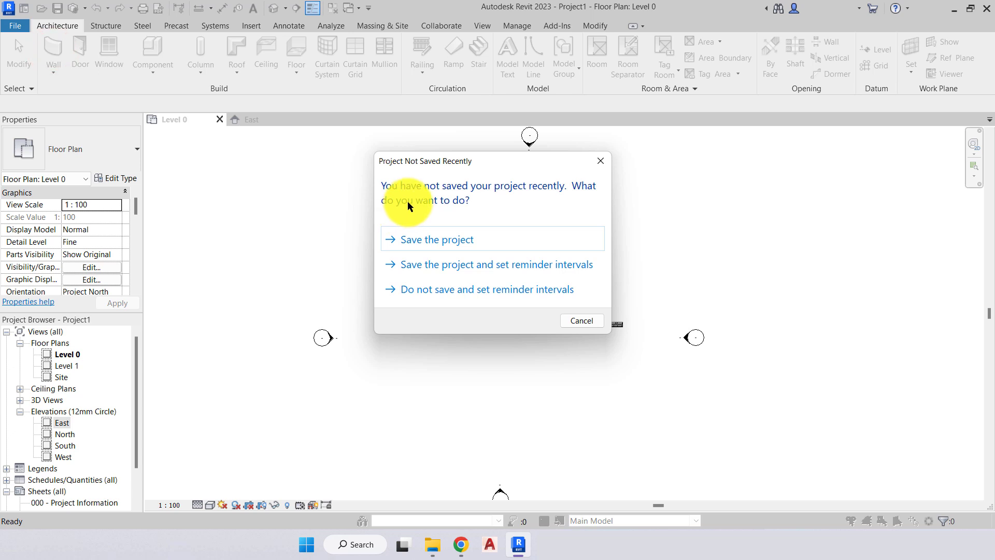
{"action": "left_click", "coordinate": [419, 239]}
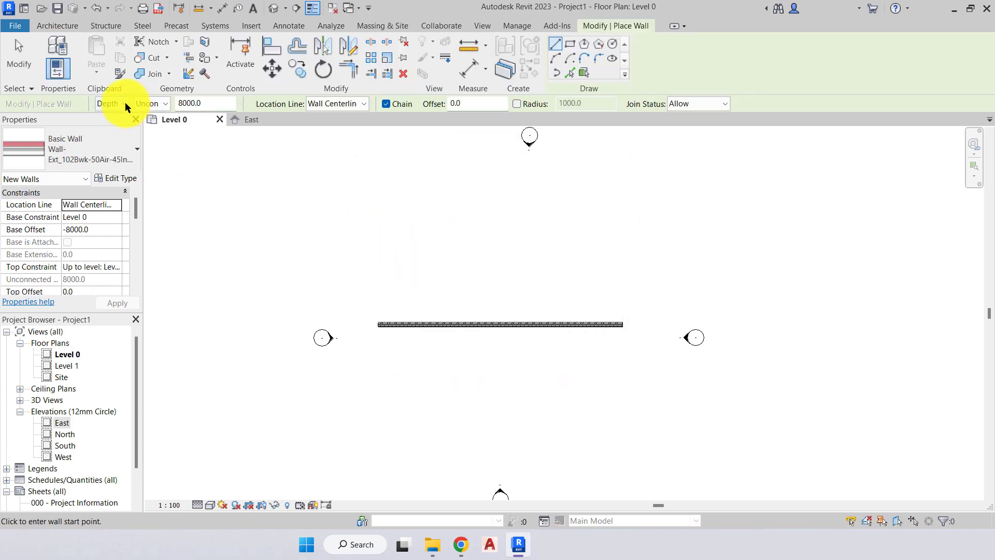
{"action": "left_click", "coordinate": [125, 104]}
{"action": "left_click", "coordinate": [106, 126]}
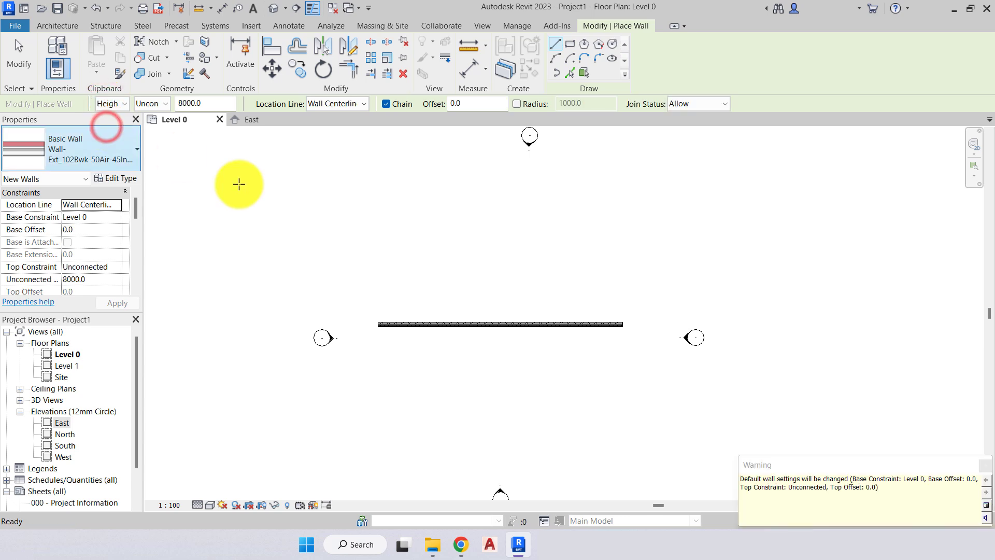
{"action": "left_click", "coordinate": [985, 465]}
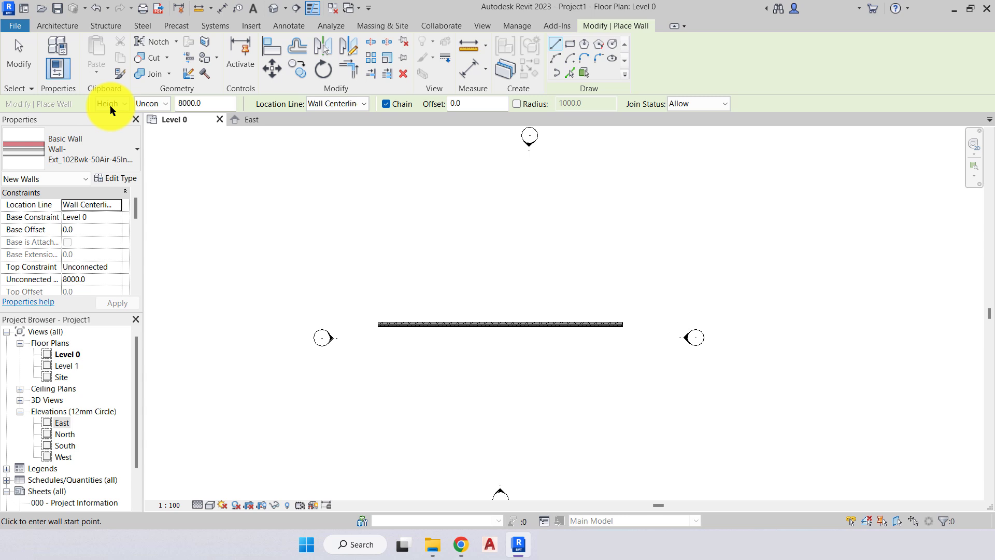
{"action": "left_click", "coordinate": [160, 106]}
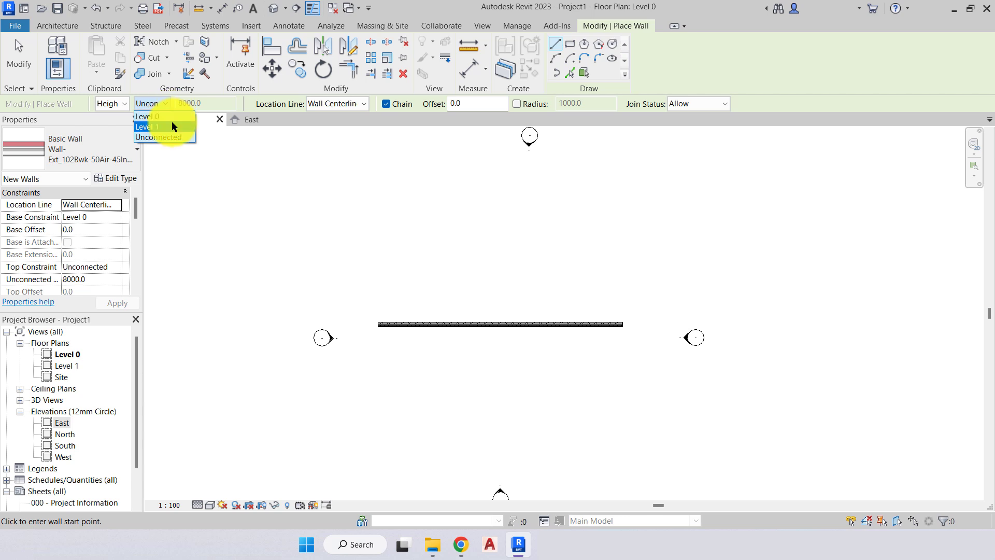
{"action": "left_click", "coordinate": [162, 105]}
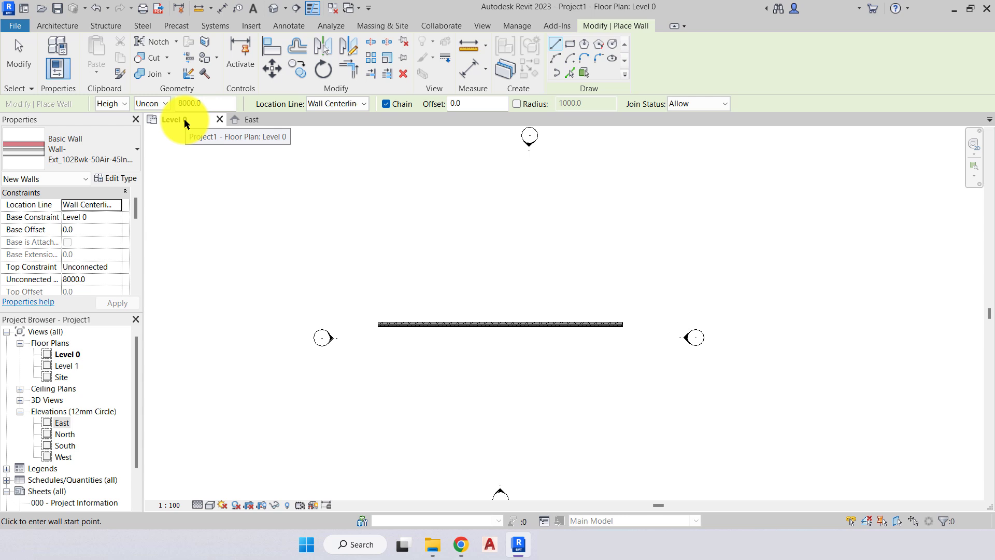
Examine the remaining wall's base and top against Level 0 and Level 1 in the East elevation.
{"action": "left_click", "coordinate": [253, 120]}
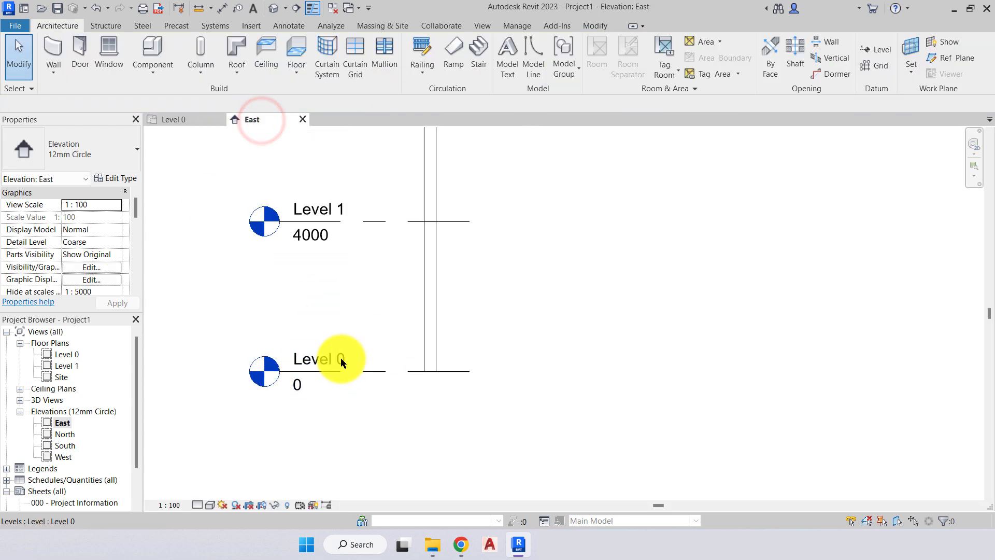
{"action": "middle_click_drag", "start_coordinate": [370, 362], "coordinate": [443, 386]}
{"action": "scroll", "coordinate": [428, 400], "scroll_direction": "up", "scroll_amount": 1}
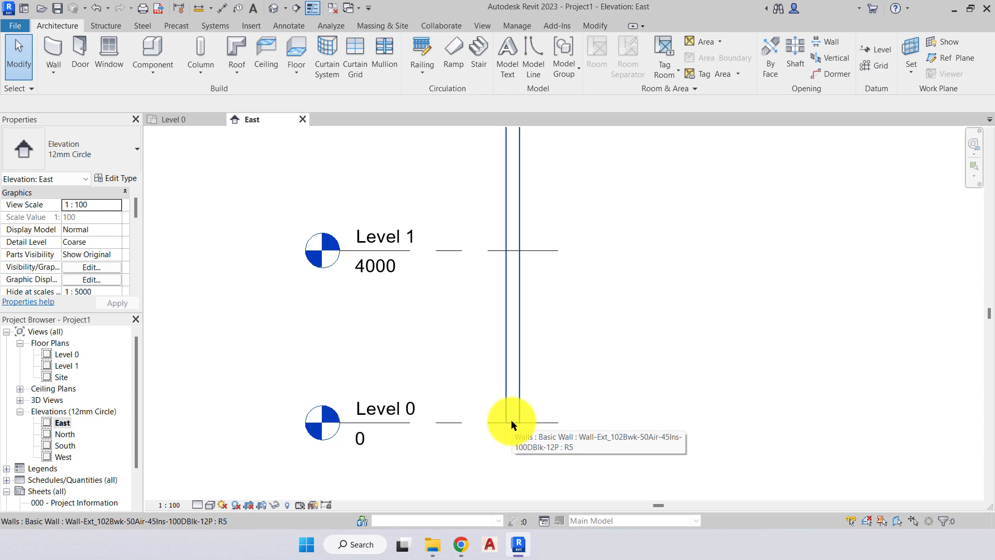
{"action": "left_click", "coordinate": [273, 119]}
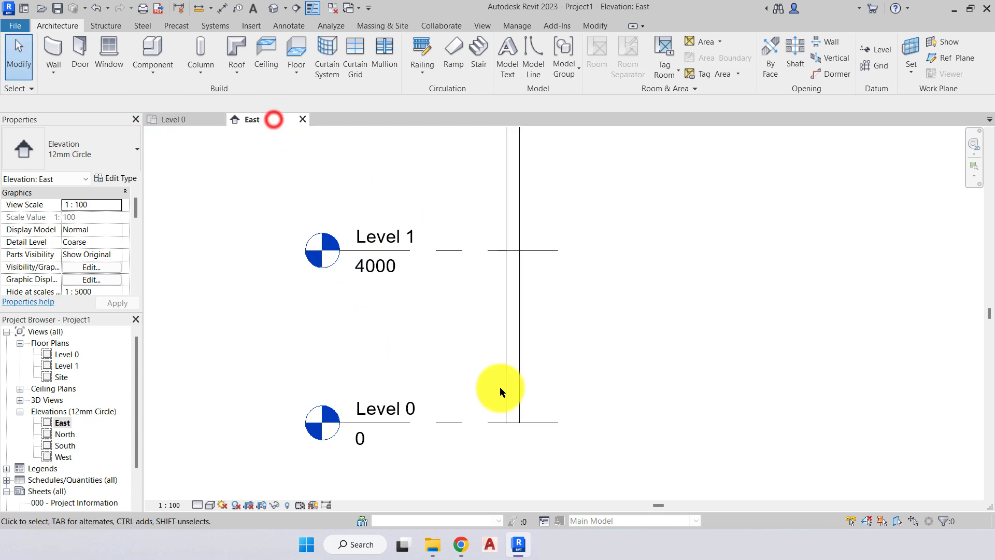
{"action": "scroll", "coordinate": [417, 310], "scroll_direction": "down", "scroll_amount": 4}
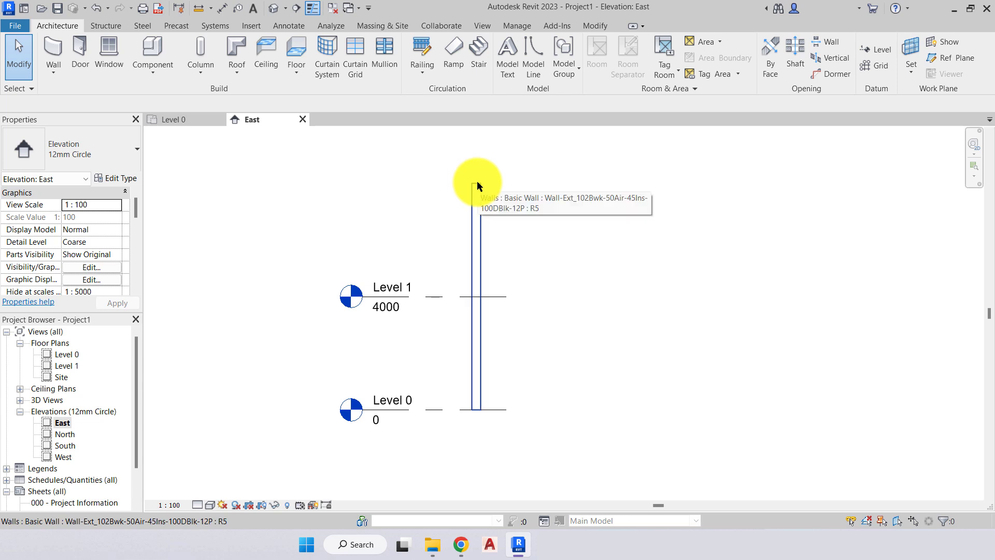
{"action": "scroll", "coordinate": [476, 278], "scroll_direction": "up", "scroll_amount": 1}
{"action": "scroll", "coordinate": [476, 279], "scroll_direction": "up", "scroll_amount": 2}
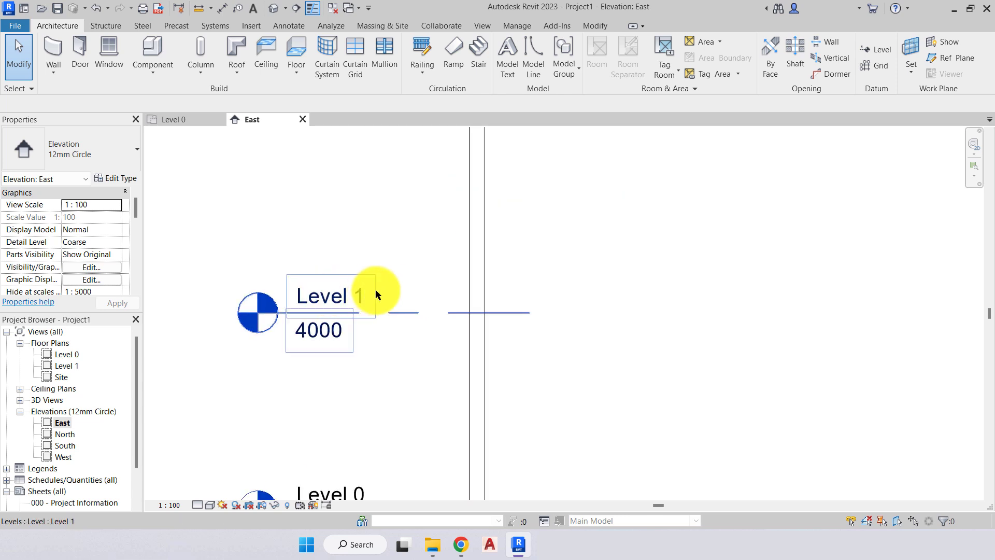
{"action": "scroll", "coordinate": [400, 300], "scroll_direction": "down", "scroll_amount": 2}
{"action": "left_click", "coordinate": [439, 252]}
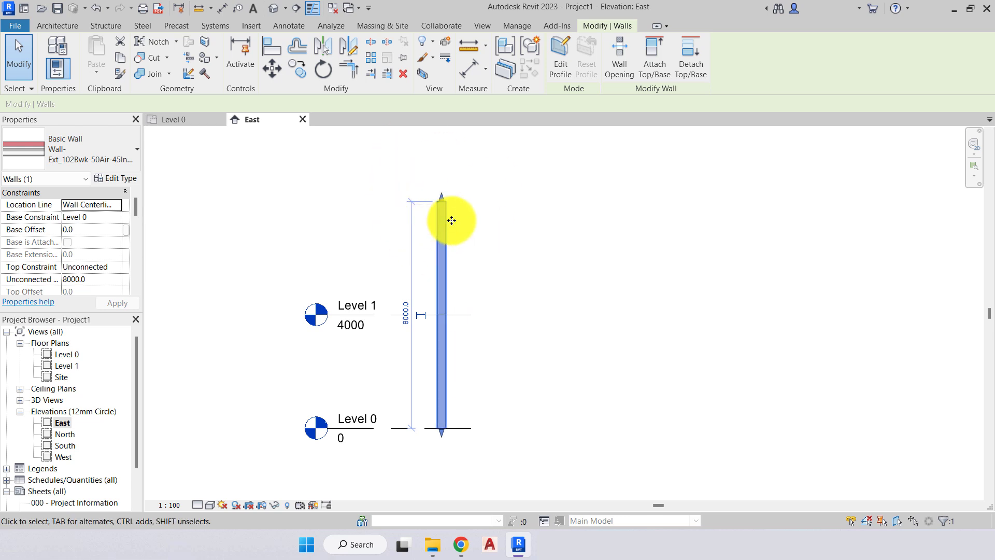
{"action": "left_click", "coordinate": [479, 213]}
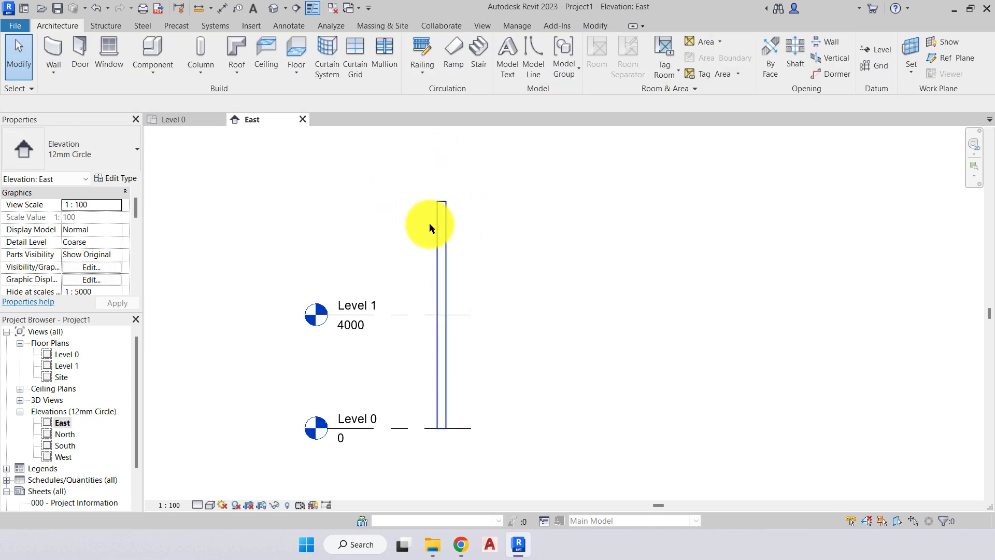
Review the wall's top constraint and unconnected height in the East elevation.
{"action": "mouse_move", "coordinate": [439, 238]}
{"action": "middle_mouse_down"}
{"action": "mouse_move", "coordinate": [441, 229]}
{"action": "mouse_move", "coordinate": [446, 239]}
{"action": "middle_mouse_up"}
{"action": "left_click", "coordinate": [443, 265]}
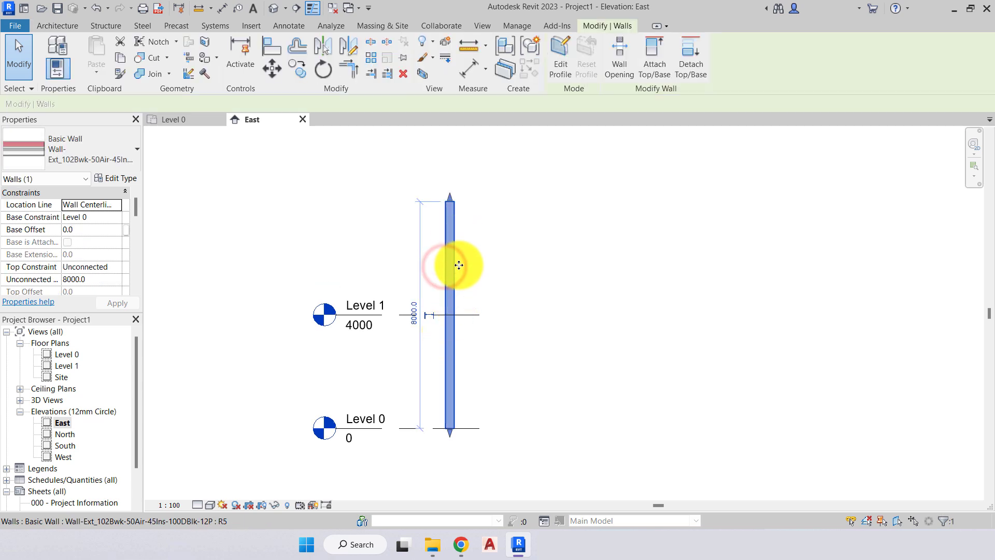
{"action": "scroll", "coordinate": [462, 247], "scroll_direction": "up", "scroll_amount": 1}
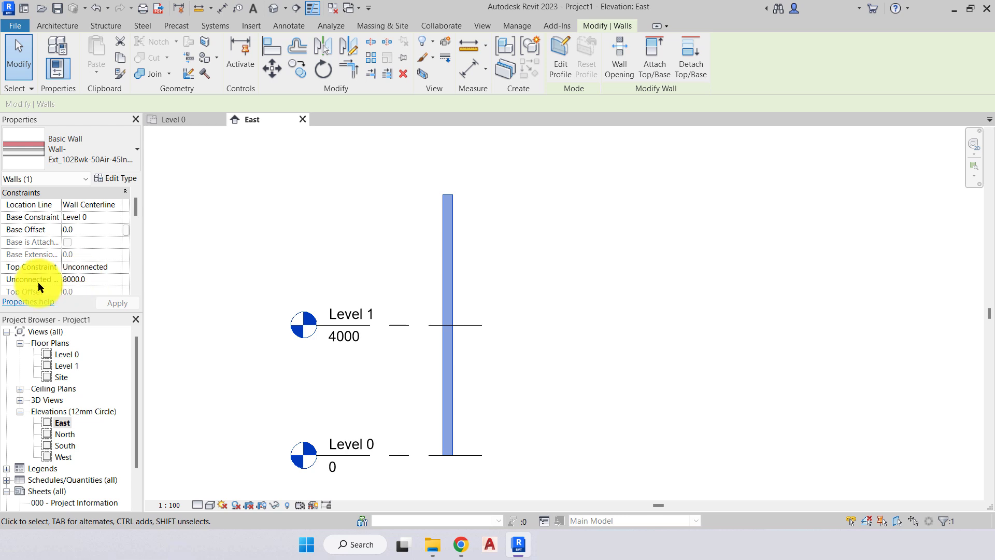
{"action": "double_click", "coordinate": [89, 280]}
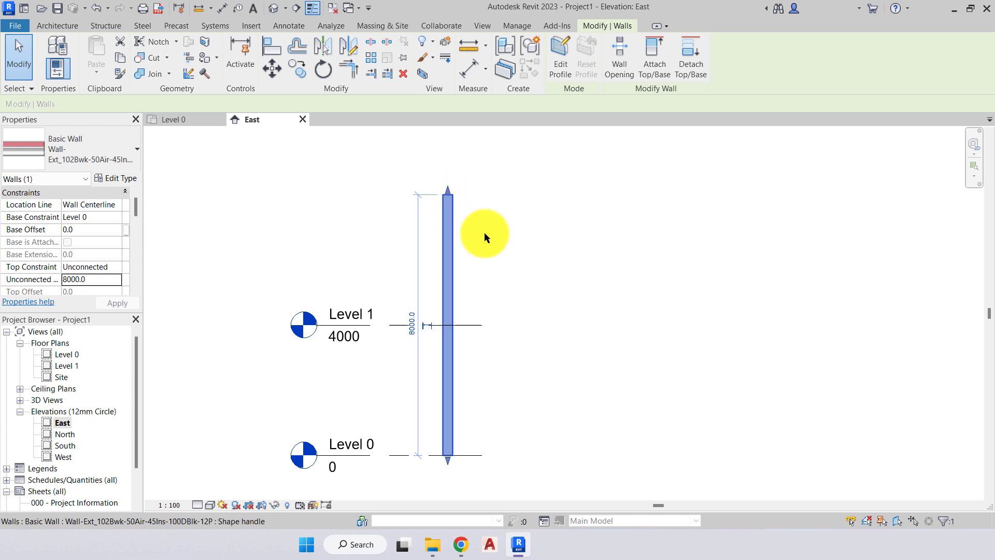
{"action": "left_click", "coordinate": [387, 297]}
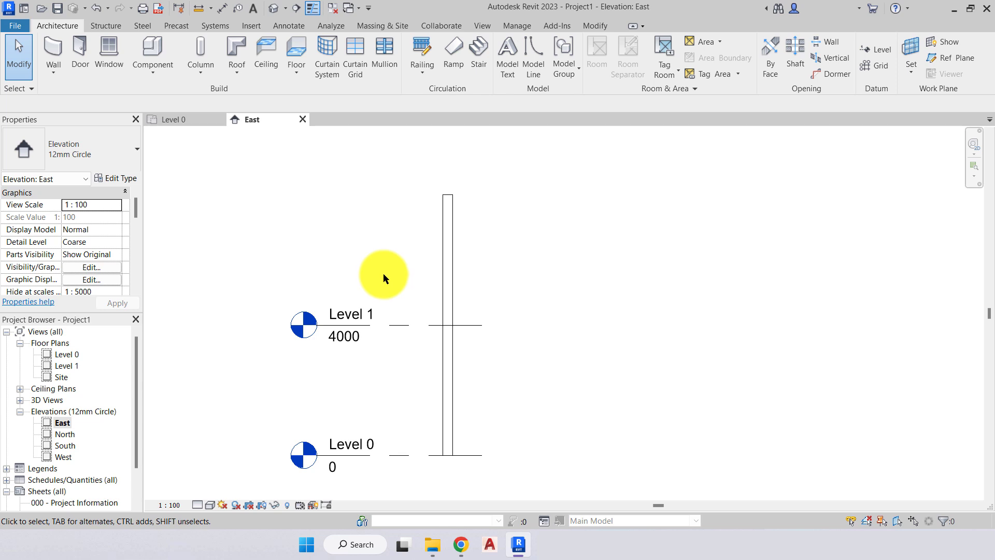
Draw a horizontal wall about 17800 mm long below the existing wall on the Level 0 plan, with its height constrained to Level 1.
{"action": "left_click", "coordinate": [176, 122]}
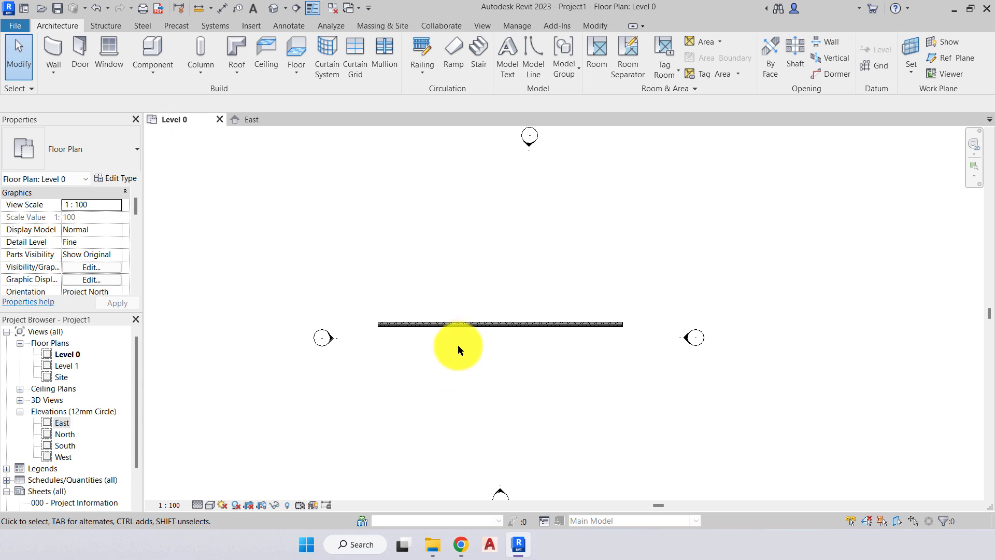
{"action": "middle_click_drag", "start_coordinate": [458, 340], "coordinate": [466, 332]}
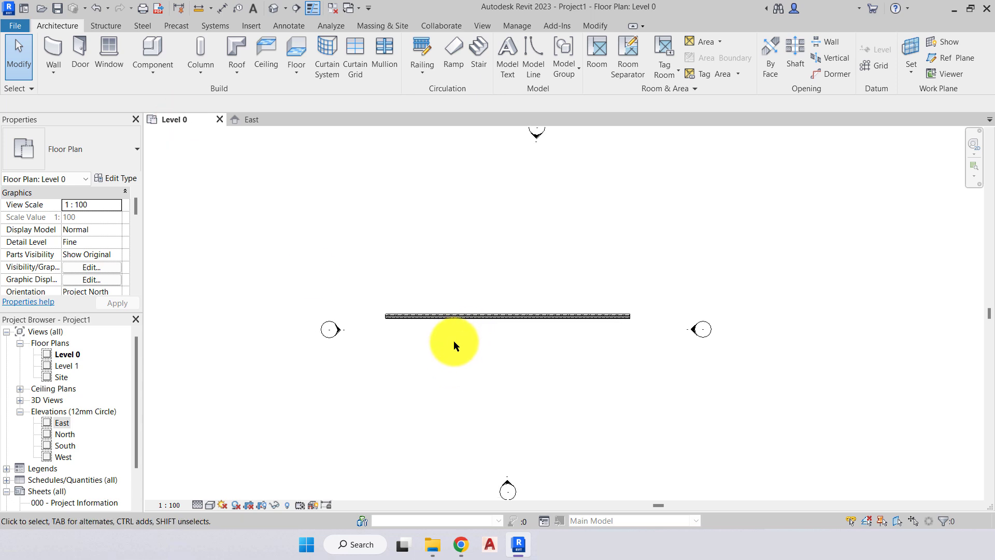
{"action": "left_click", "coordinate": [53, 47]}
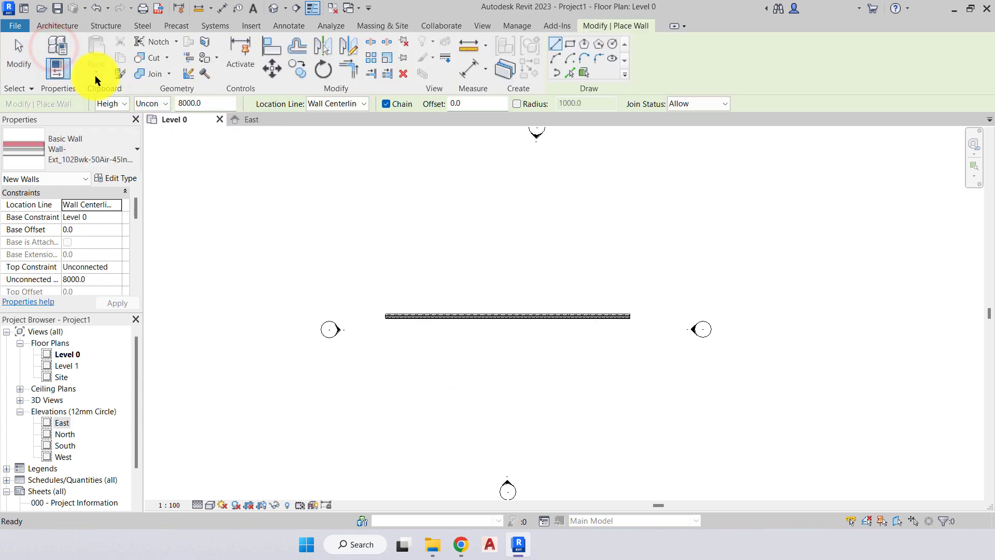
{"action": "left_click", "coordinate": [148, 105]}
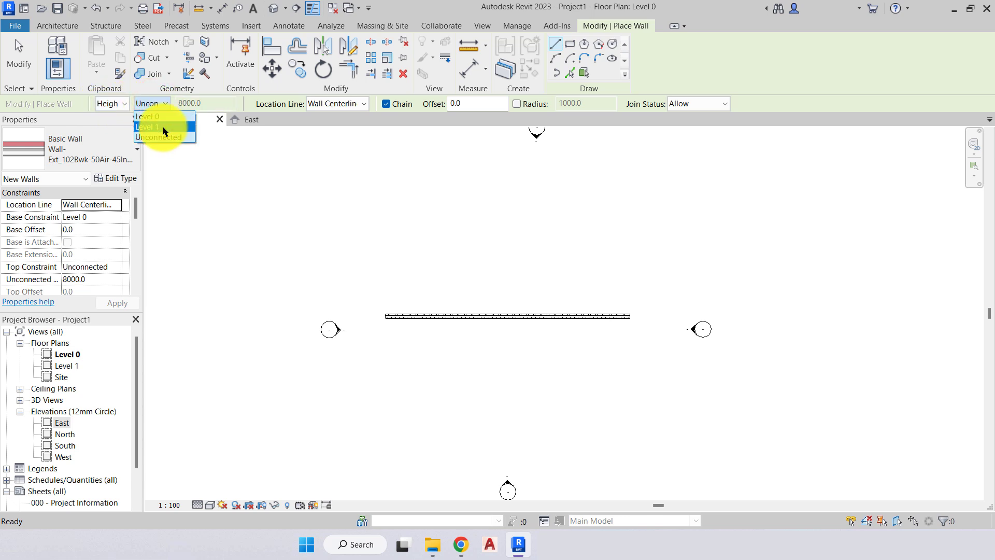
{"action": "left_click", "coordinate": [163, 126]}
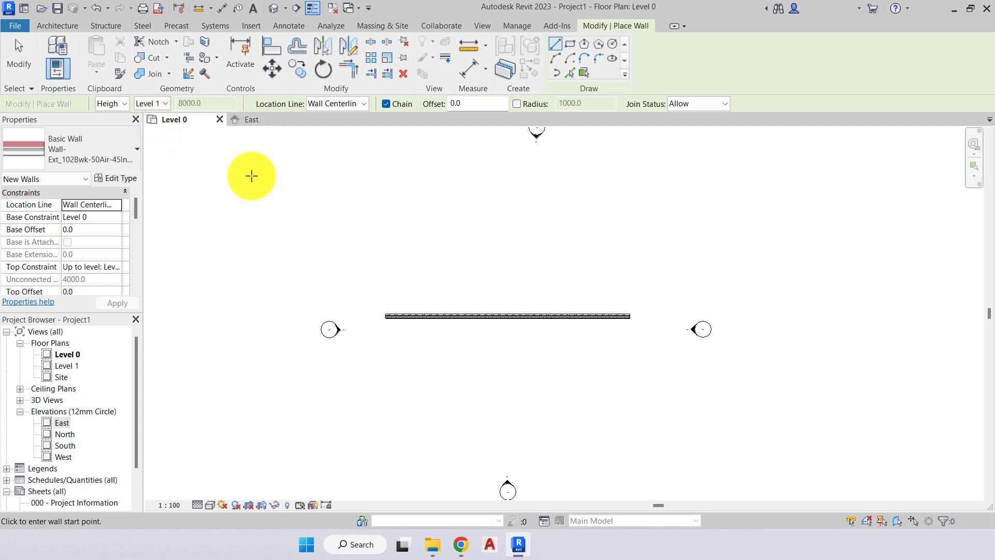
{"action": "left_click", "coordinate": [385, 341]}
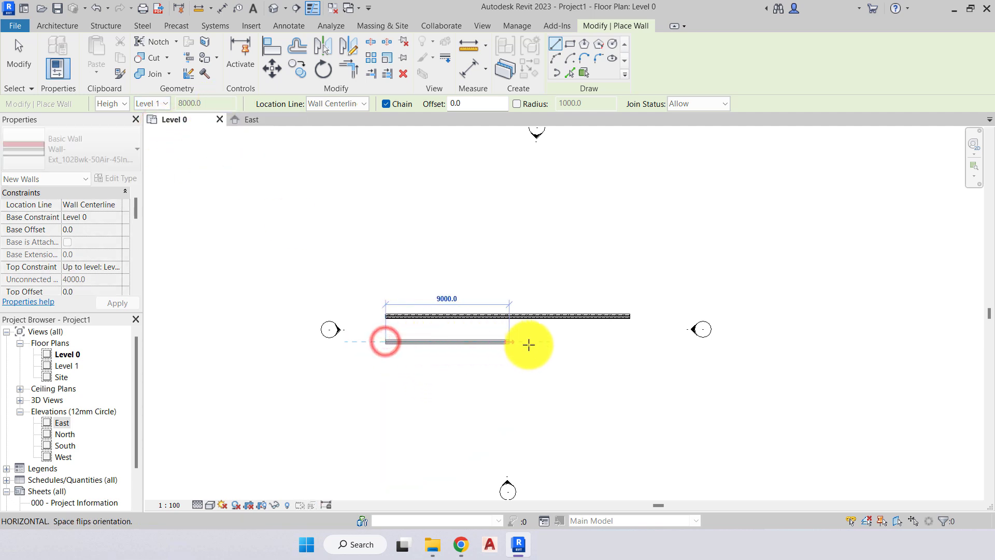
{"action": "left_click", "coordinate": [629, 341]}
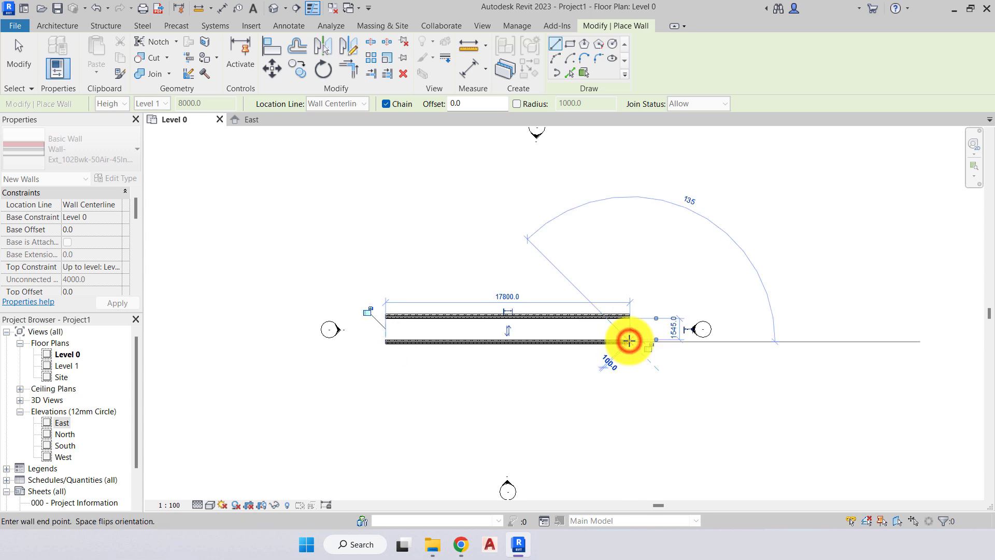
{"action": "key", "text": "Escape"}
{"action": "key", "text": "Escape"}
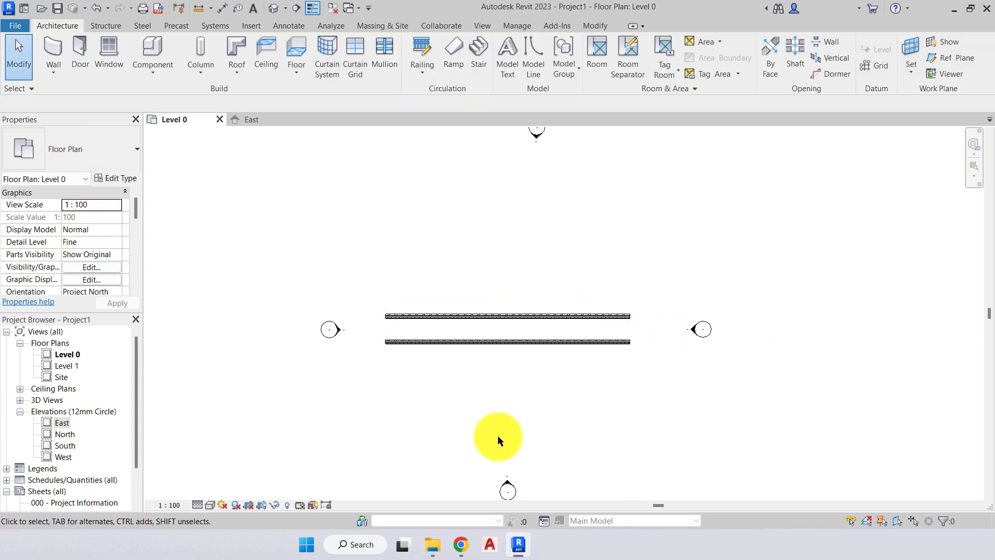
Examine the new wall's ends against Level 0 and Level 1 in the East elevation and review its base and top constraints.
{"action": "left_click", "coordinate": [254, 121]}
{"action": "middle_click_drag", "start_coordinate": [396, 386], "coordinate": [458, 332]}
{"action": "scroll", "coordinate": [459, 332], "scroll_direction": "up", "scroll_amount": 2}
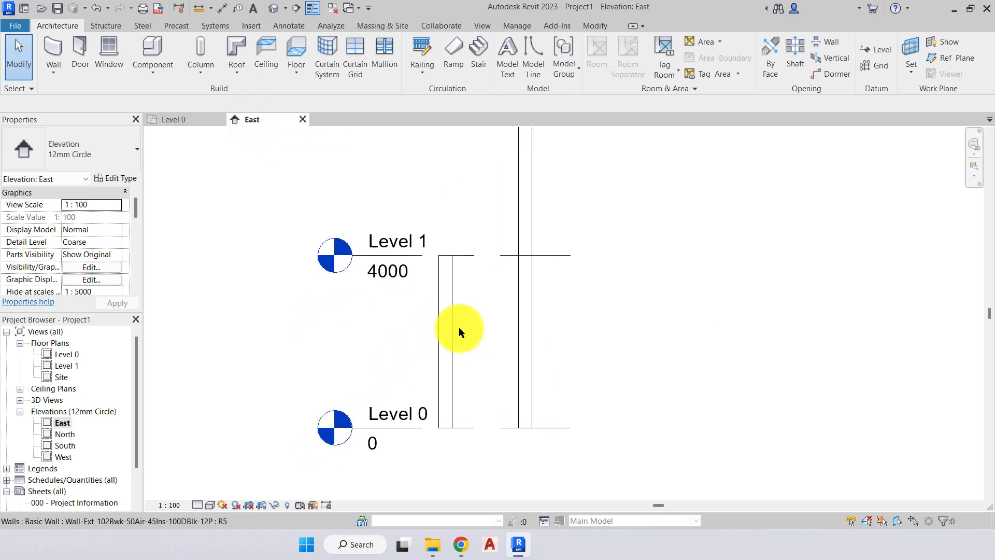
{"action": "left_click", "coordinate": [459, 257]}
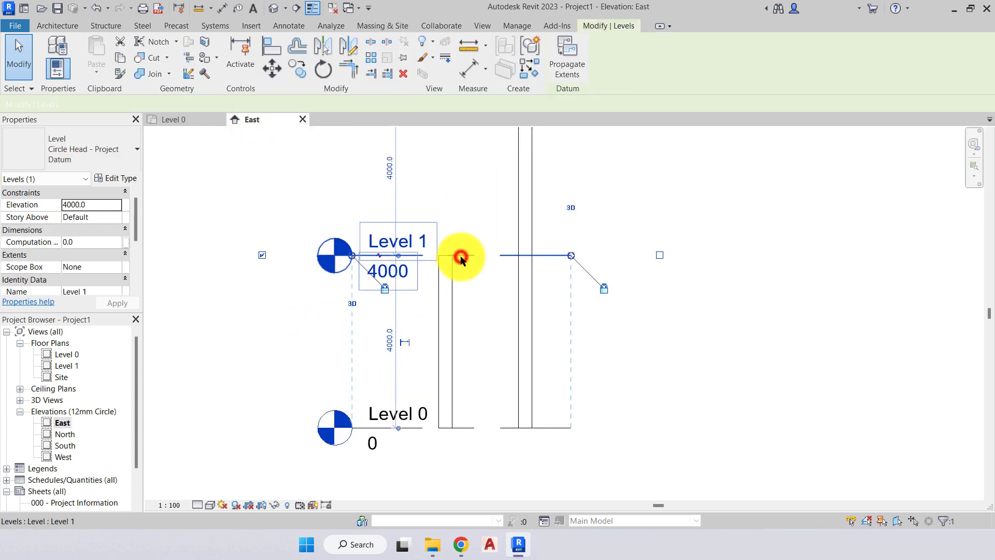
{"action": "key", "text": "Escape"}
{"action": "middle_click_drag", "start_coordinate": [497, 356], "coordinate": [483, 401]}
{"action": "left_click", "coordinate": [429, 347]}
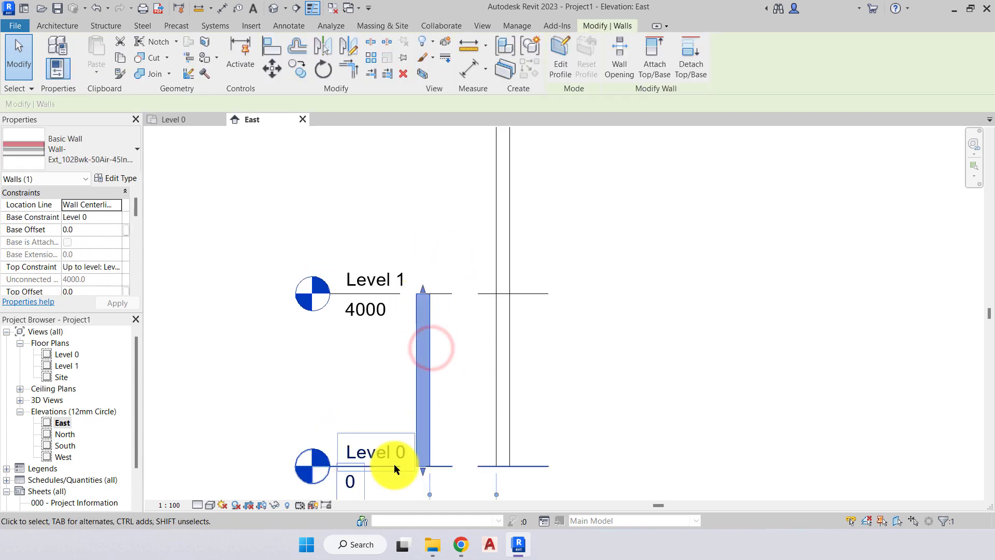
{"action": "left_click", "coordinate": [50, 203]}
{"action": "left_click", "coordinate": [76, 209]}
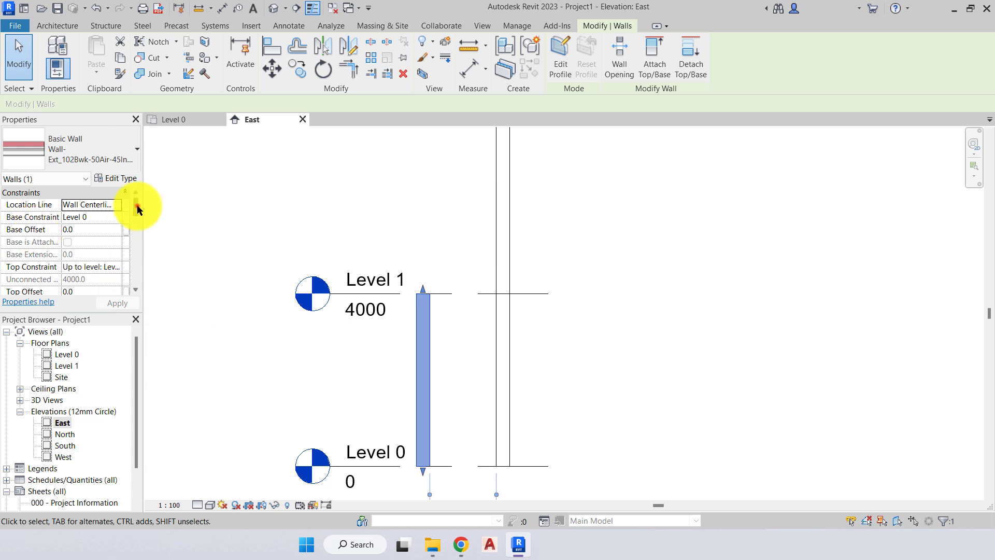
{"action": "left_click_drag", "start_coordinate": [137, 209], "coordinate": [137, 217]}
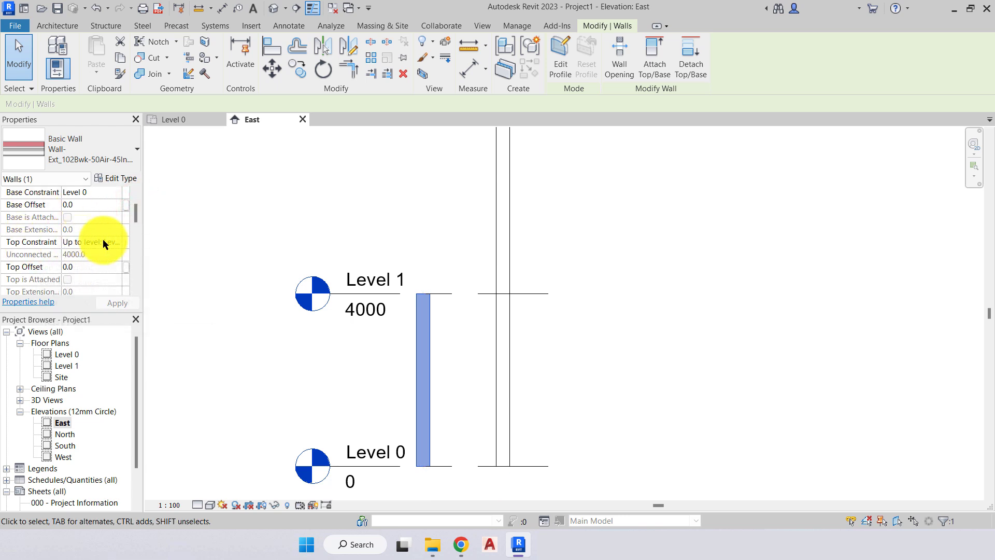
{"action": "scroll", "coordinate": [446, 269], "scroll_direction": "down", "scroll_amount": 1}
{"action": "left_click", "coordinate": [446, 269]}
{"action": "mouse_move", "coordinate": [446, 266]}
{"action": "middle_mouse_down"}
{"action": "mouse_move", "coordinate": [403, 254]}
{"action": "mouse_move", "coordinate": [397, 282]}
{"action": "mouse_move", "coordinate": [434, 270]}
{"action": "middle_mouse_up"}
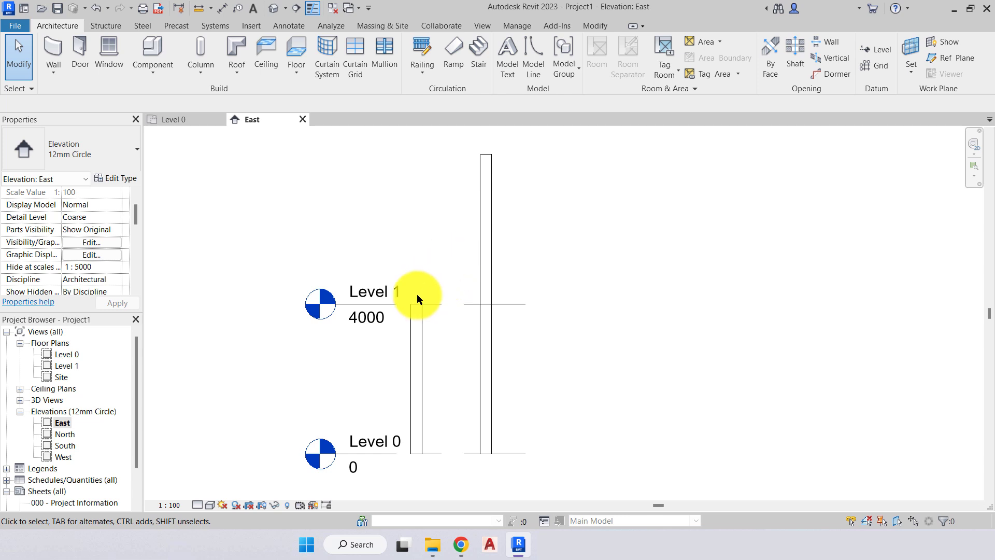
Set the elevation of Level 1 to 3000 mm in the East elevation.
{"action": "middle_click_drag", "start_coordinate": [379, 340], "coordinate": [381, 318]}
{"action": "scroll", "coordinate": [407, 325], "scroll_direction": "up", "scroll_amount": 1}
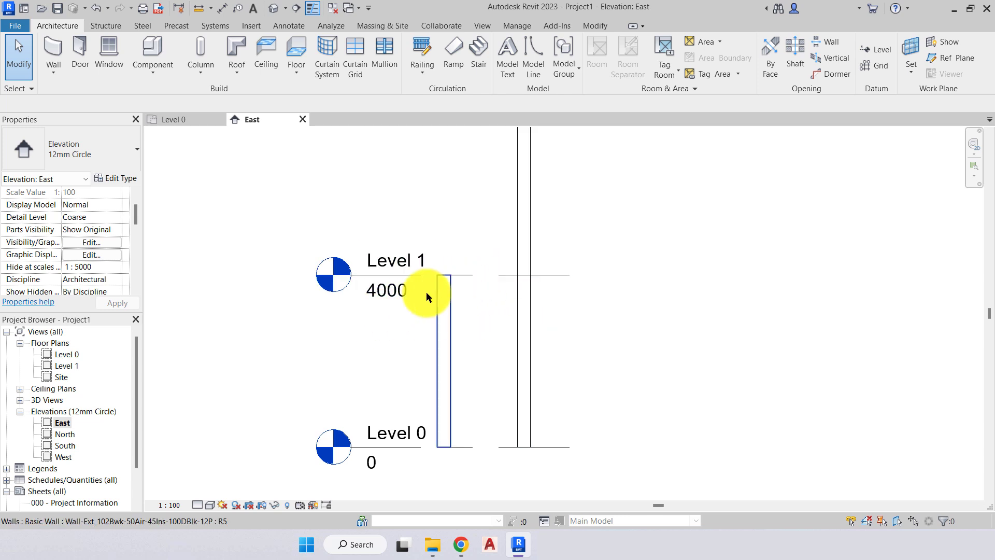
{"action": "left_click", "coordinate": [388, 294]}
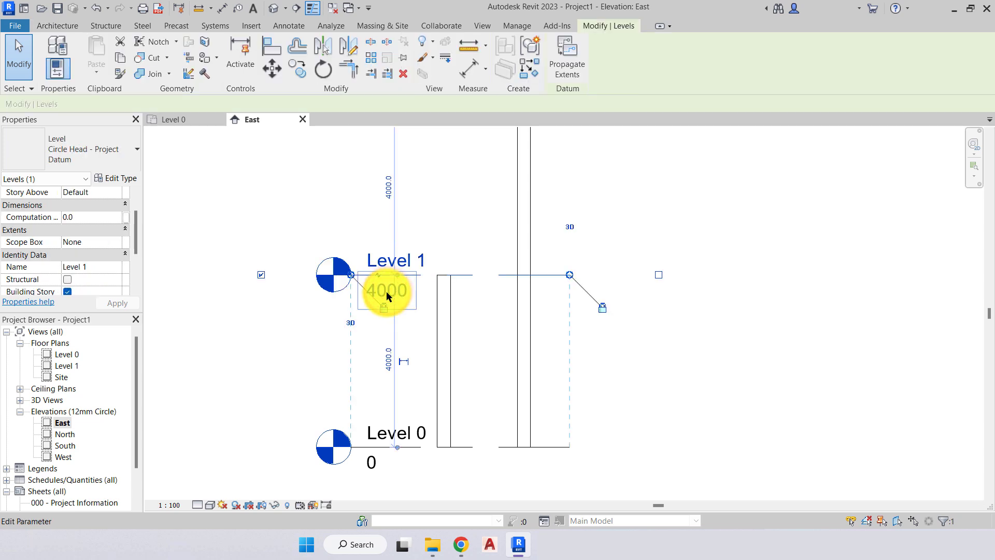
{"action": "scroll", "coordinate": [386, 293], "scroll_direction": "up", "scroll_amount": 2}
{"action": "left_click", "coordinate": [387, 291]}
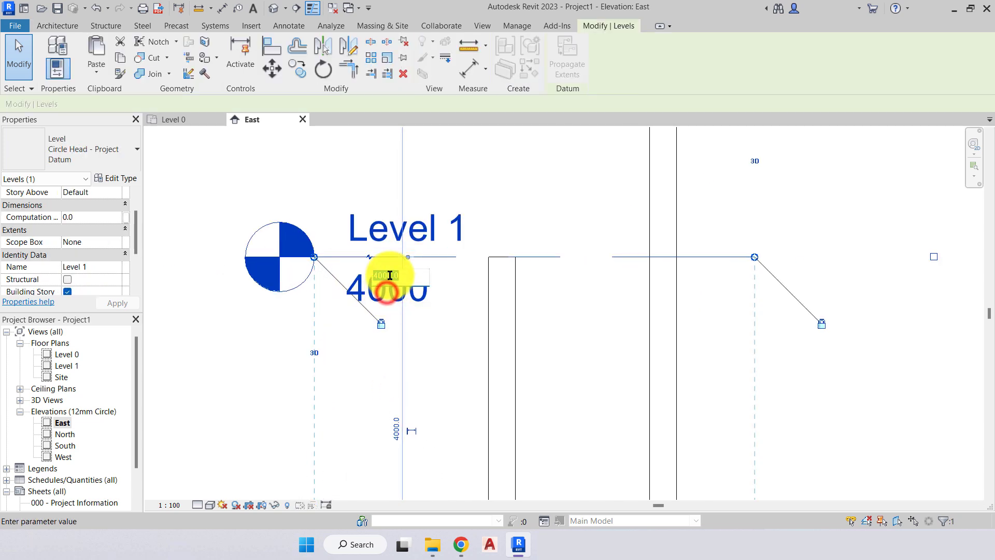
{"action": "type", "text": "3000"}
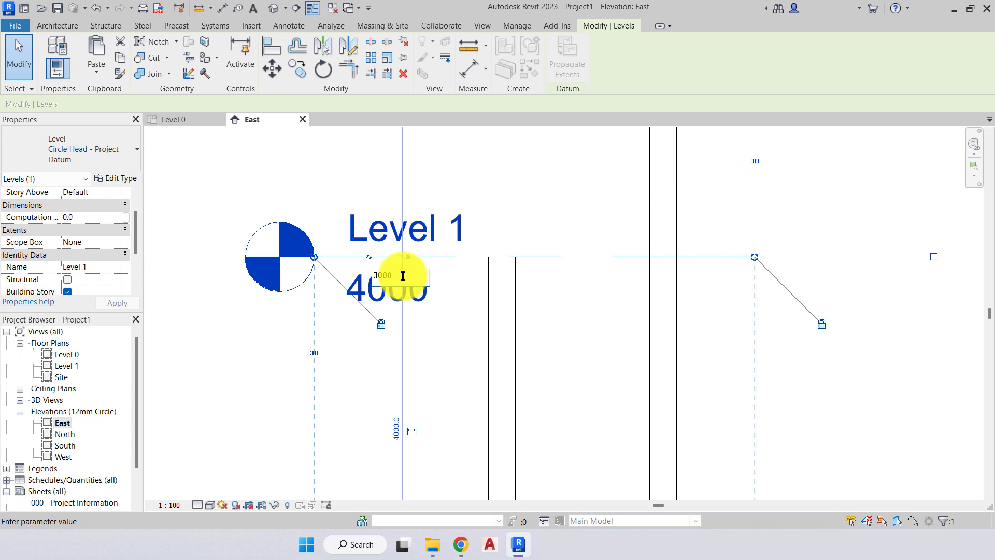
{"action": "key", "text": "Return"}
{"action": "scroll", "coordinate": [402, 274], "scroll_direction": "down", "scroll_amount": 3}
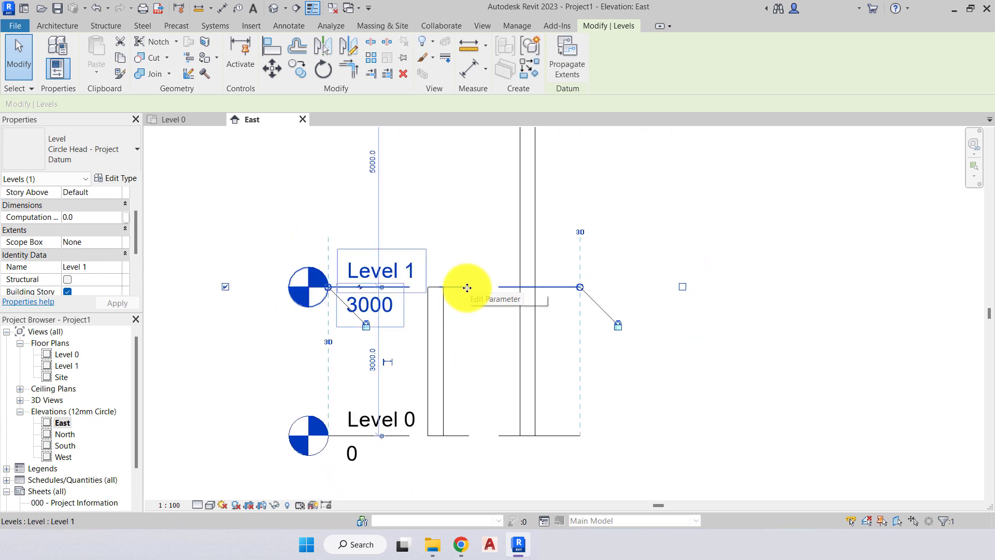
Compare the tops of both walls with Level 1 and check the taller wall's unconnected height.
{"action": "left_click", "coordinate": [465, 344]}
{"action": "scroll", "coordinate": [468, 332], "scroll_direction": "up", "scroll_amount": 1}
{"action": "scroll", "coordinate": [474, 330], "scroll_direction": "down", "scroll_amount": 2}
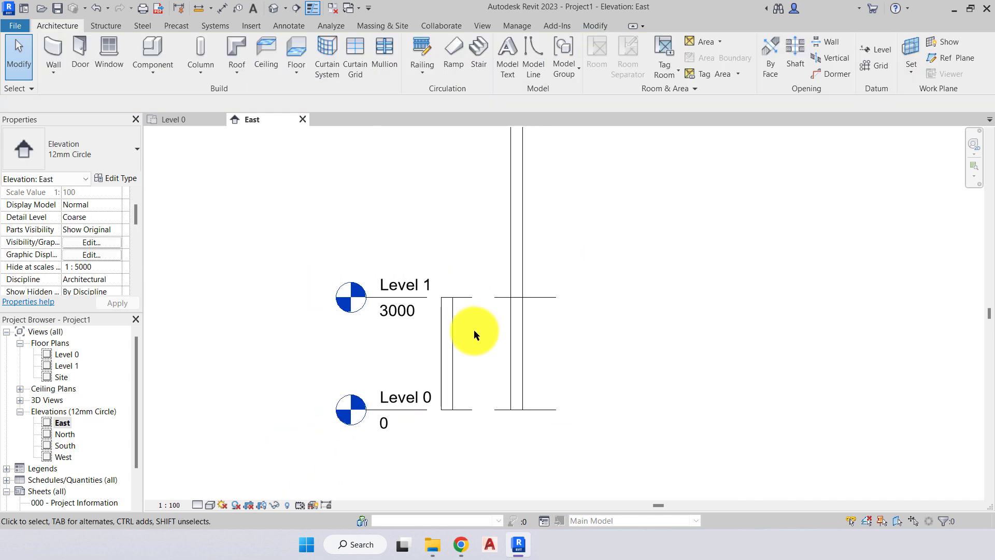
{"action": "middle_click_drag", "start_coordinate": [474, 329], "coordinate": [465, 400]}
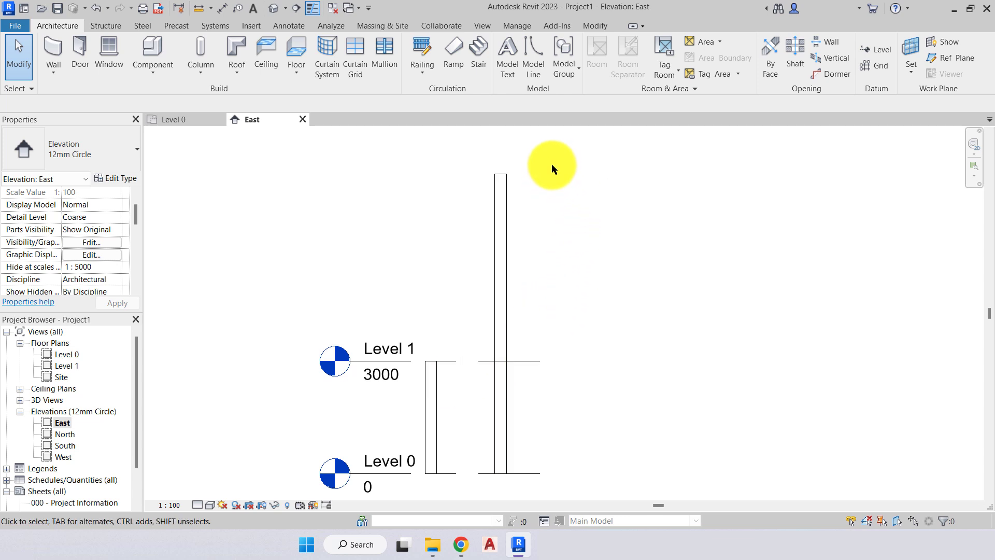
{"action": "left_click", "coordinate": [502, 200]}
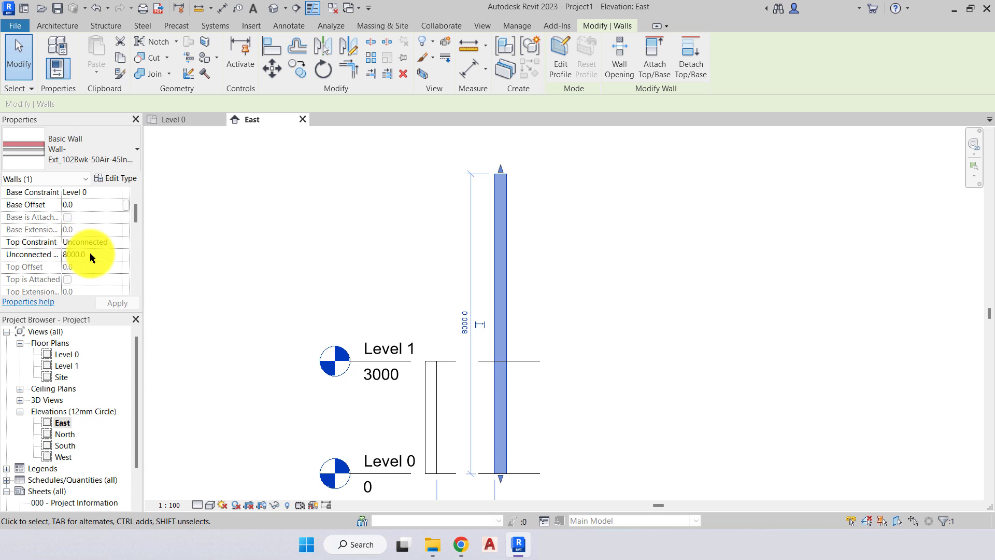
{"action": "left_click", "coordinate": [552, 231]}
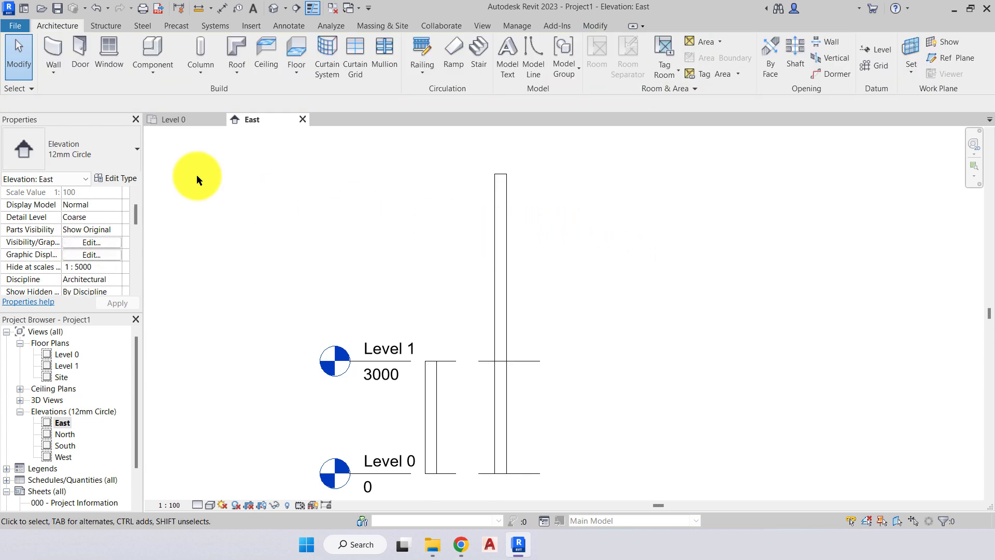
Preview a horizontal wall above the existing walls on the Level 0 plan, using the Wall Centerline location line.
{"action": "left_click", "coordinate": [181, 119]}
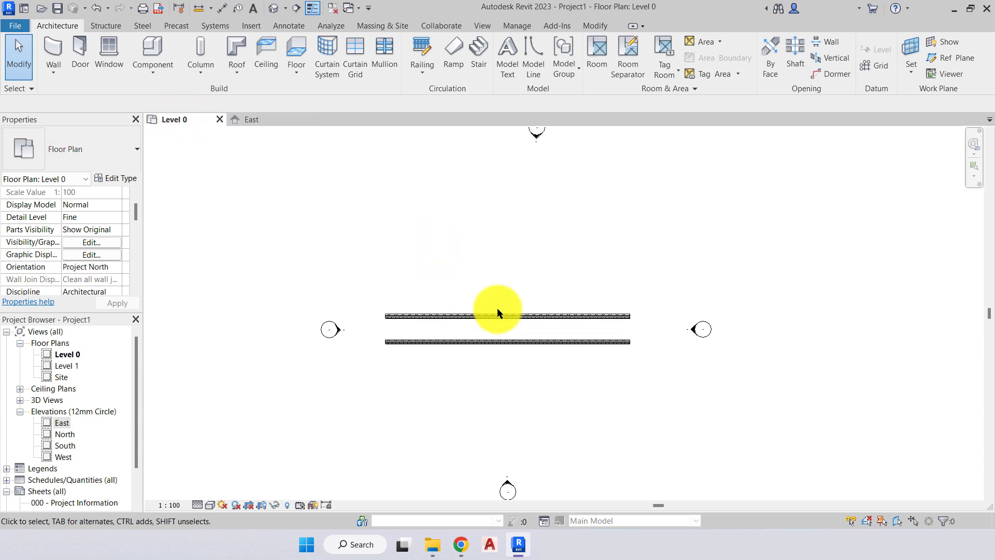
{"action": "scroll", "coordinate": [481, 327], "scroll_direction": "up", "scroll_amount": 2}
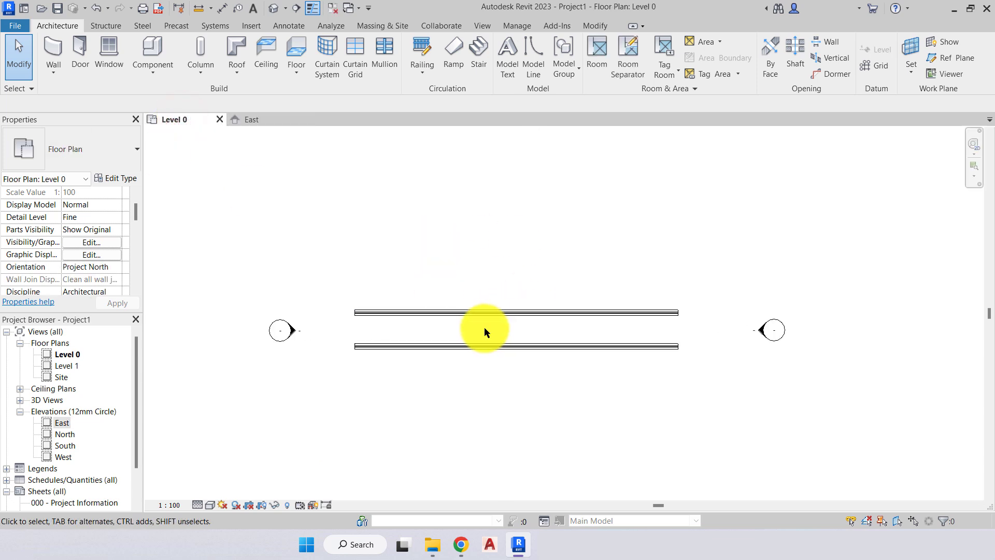
{"action": "left_click", "coordinate": [49, 47]}
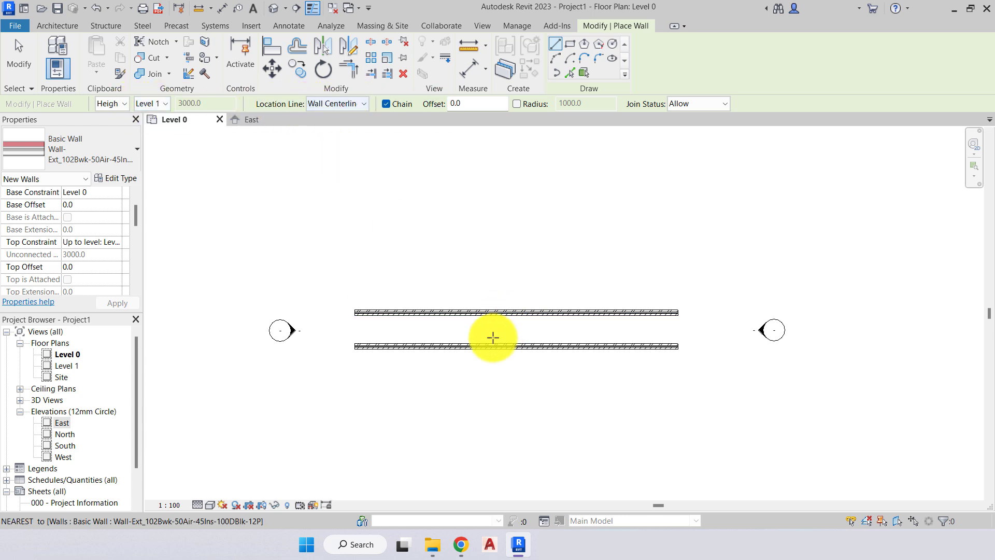
{"action": "scroll", "coordinate": [490, 327], "scroll_direction": "up", "scroll_amount": 2}
{"action": "left_click", "coordinate": [368, 296]}
{"action": "scroll", "coordinate": [373, 296], "scroll_direction": "up", "scroll_amount": 4}
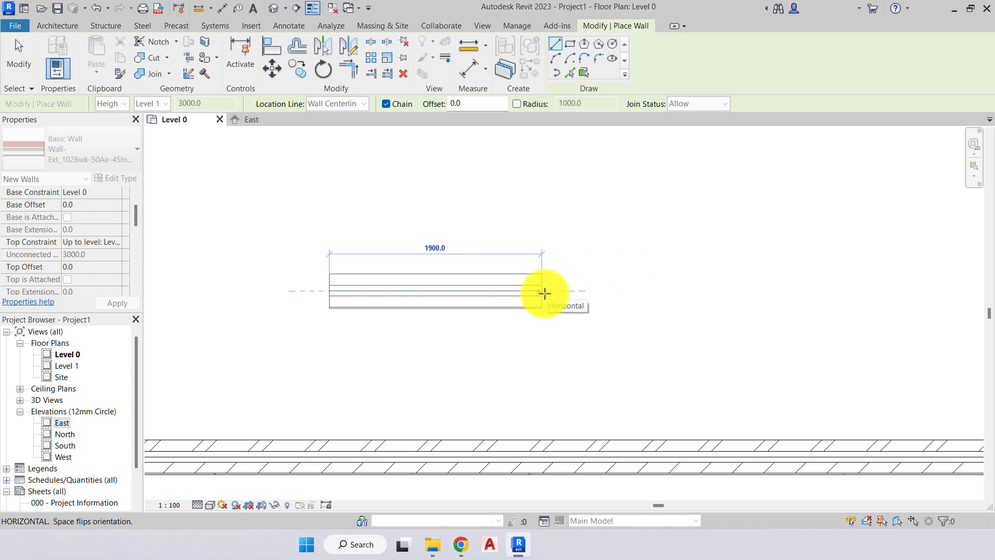
Set the wall location line to Core Centerline and preview a horizontal wall above the existing walls.
{"action": "left_click", "coordinate": [355, 103]}
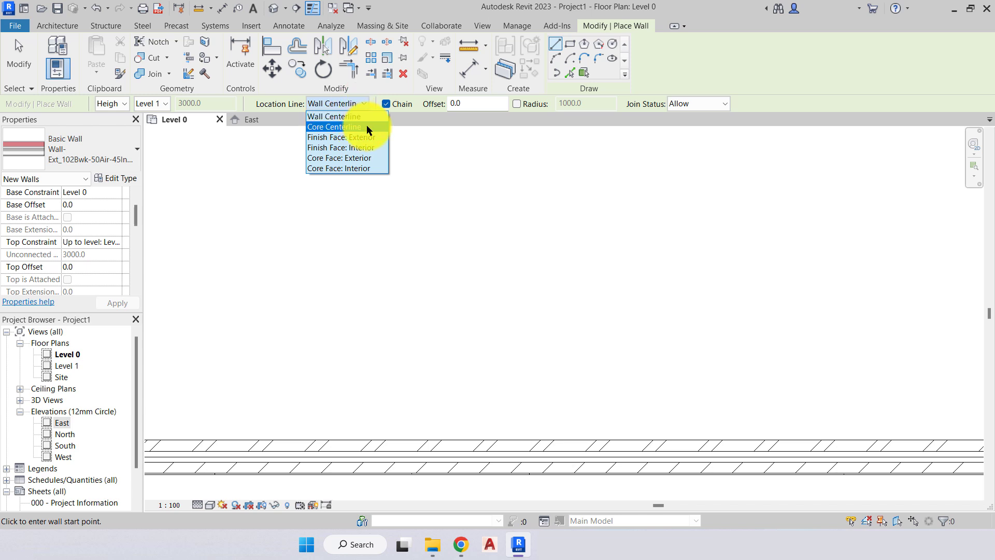
{"action": "left_click", "coordinate": [332, 127]}
{"action": "left_click", "coordinate": [355, 281]}
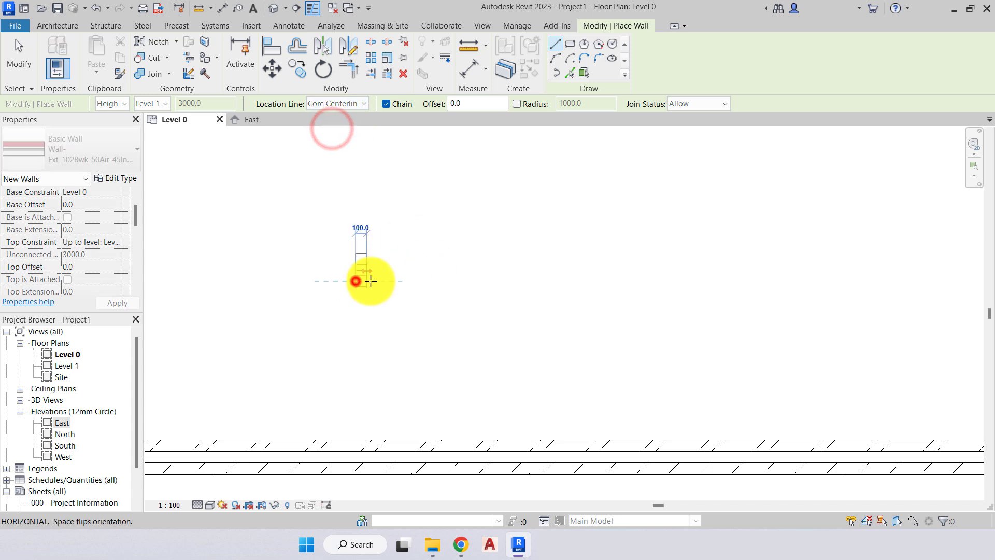
{"action": "scroll", "coordinate": [579, 277], "scroll_direction": "up", "scroll_amount": 2}
{"action": "middle_click_drag", "start_coordinate": [579, 277], "coordinate": [802, 290]}
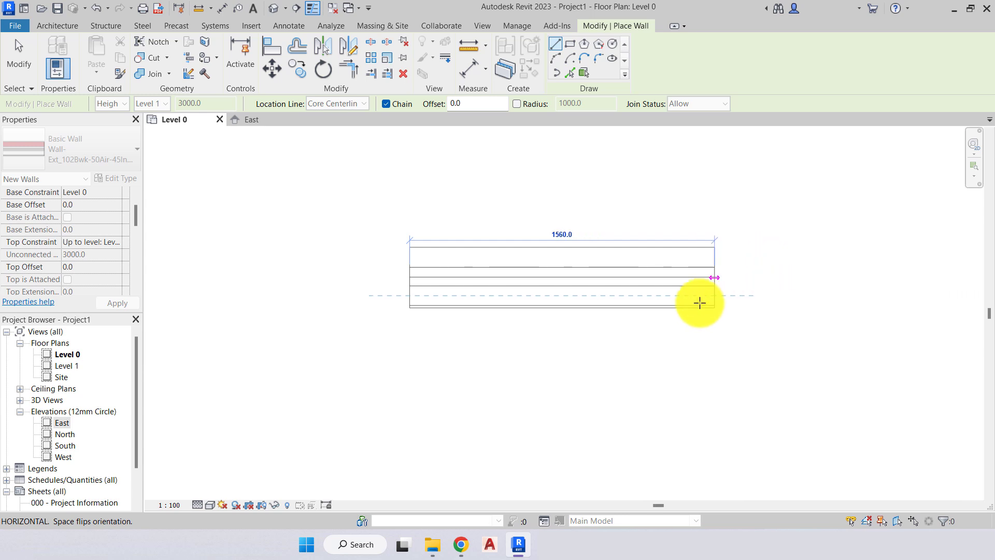
{"action": "key", "text": "Escape"}
Set the wall location line to Finish Face: Exterior and preview a horizontal wall in the empty area of the plan.
{"action": "left_click", "coordinate": [347, 103]}
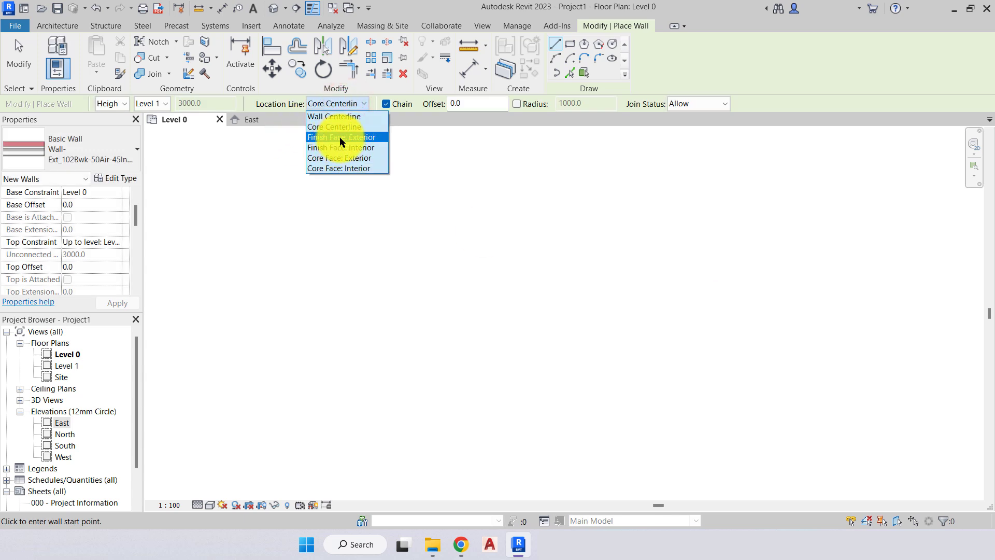
{"action": "left_click", "coordinate": [341, 138]}
{"action": "left_click", "coordinate": [392, 313]}
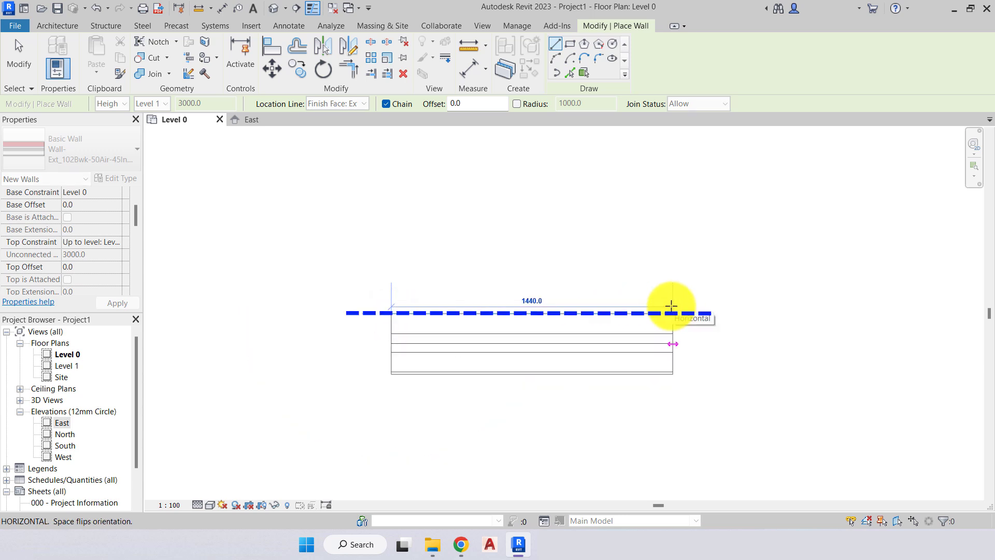
{"action": "scroll", "coordinate": [671, 305], "scroll_direction": "up", "scroll_amount": 3}
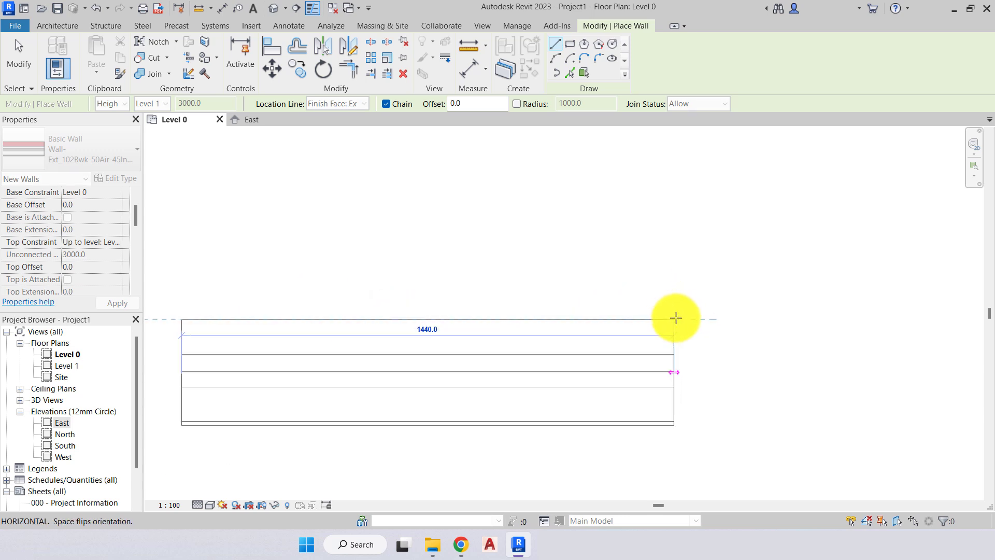
{"action": "scroll", "coordinate": [689, 317], "scroll_direction": "down", "scroll_amount": 1}
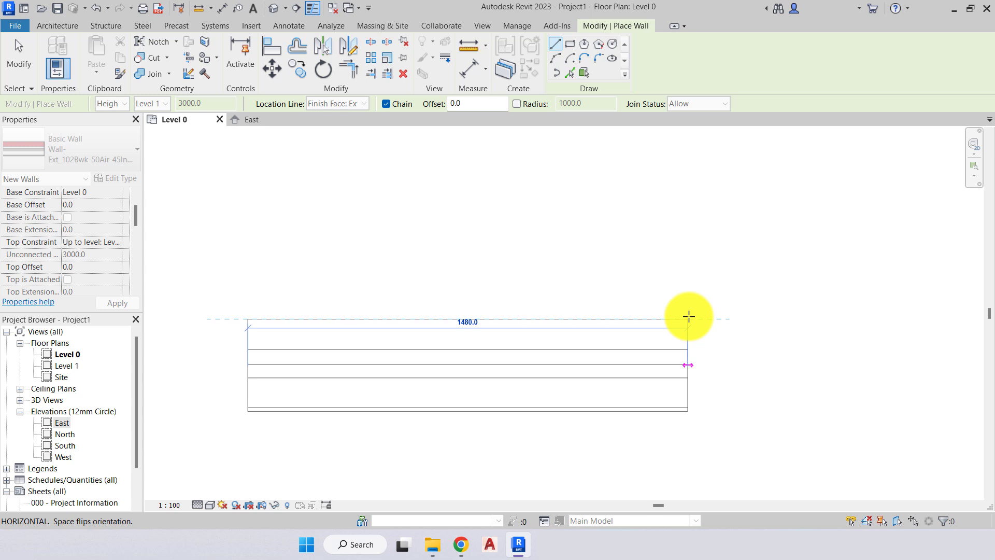
{"action": "key", "text": "Escape"}
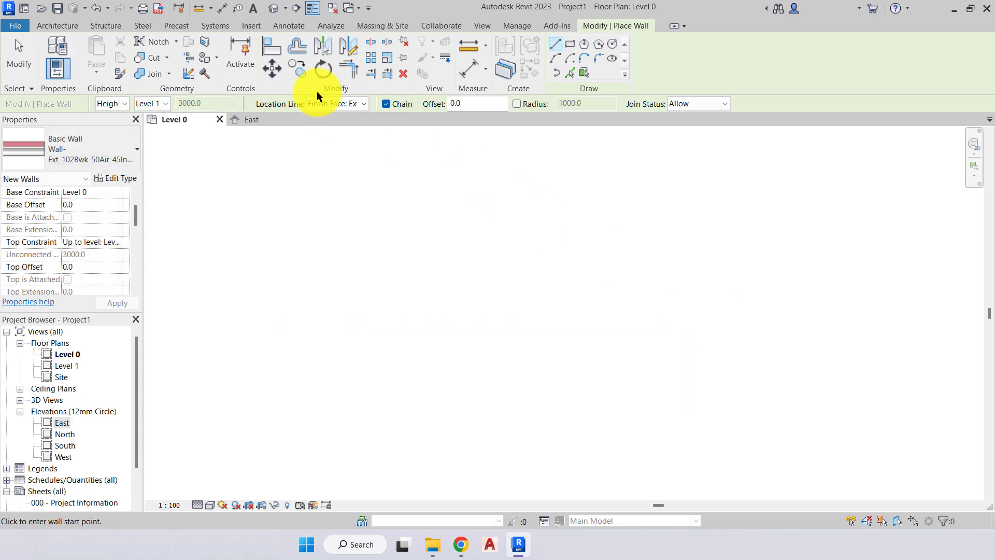
Set the wall location line to Finish Face: Interior and preview a horizontal wall drawn from its interior face.
{"action": "left_click", "coordinate": [336, 103]}
{"action": "left_click", "coordinate": [346, 148]}
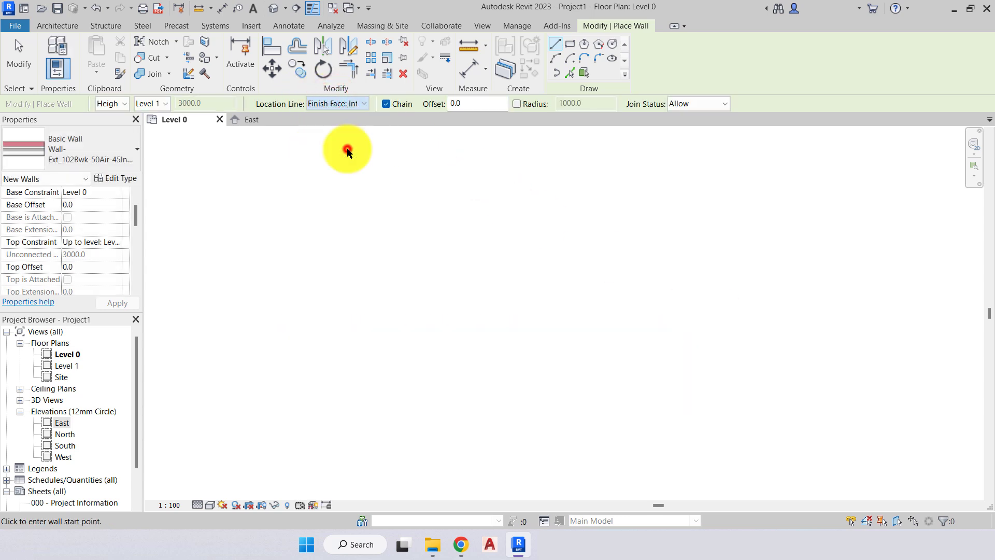
{"action": "left_click", "coordinate": [316, 284]}
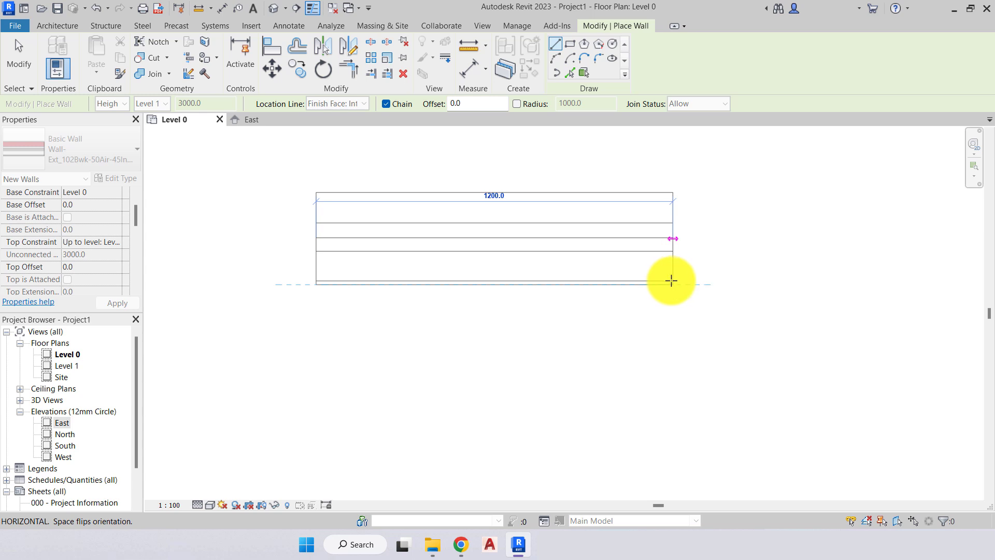
{"action": "key", "text": "Escape"}
Set the wall location line to Core Face: Exterior and preview a horizontal wall.
{"action": "left_click", "coordinate": [356, 103]}
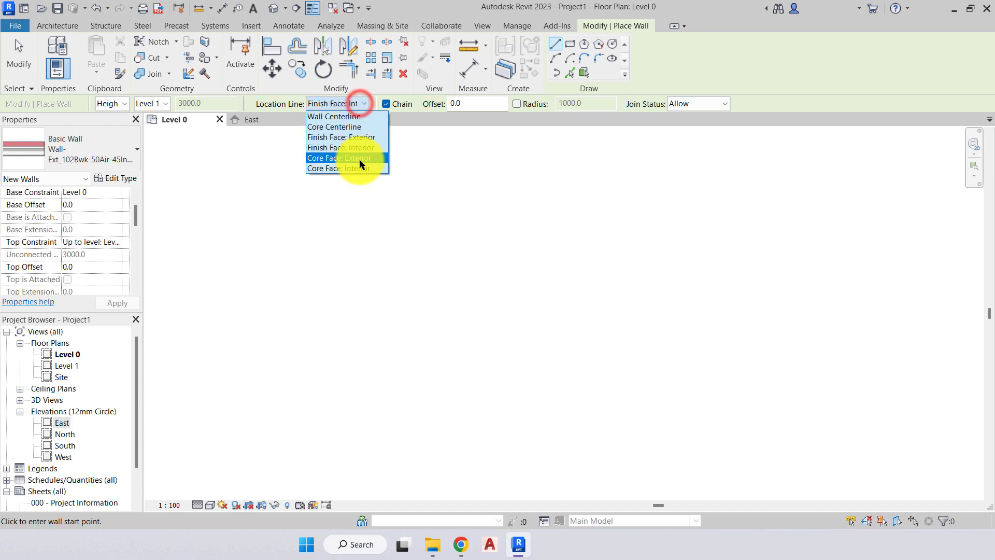
{"action": "left_click", "coordinate": [354, 159]}
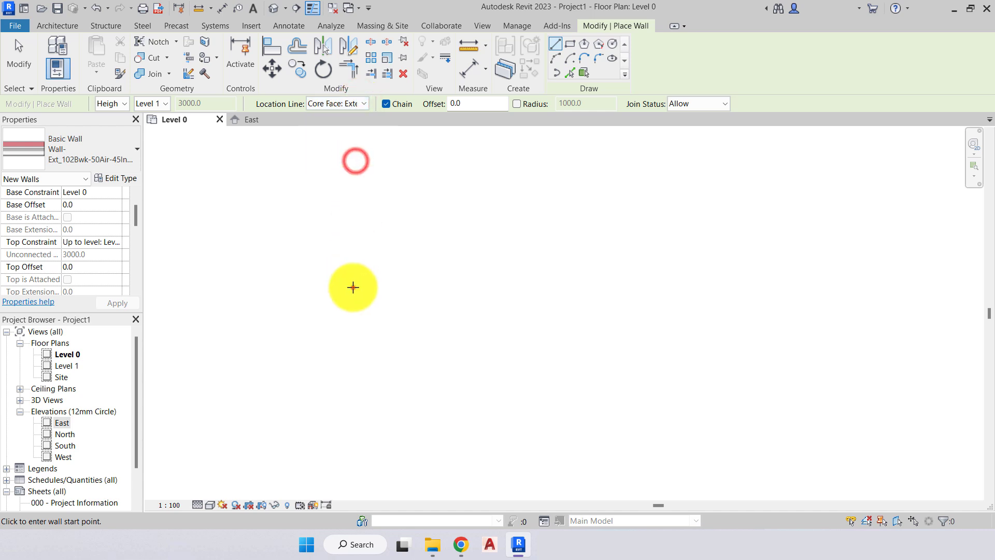
{"action": "left_click", "coordinate": [353, 287]}
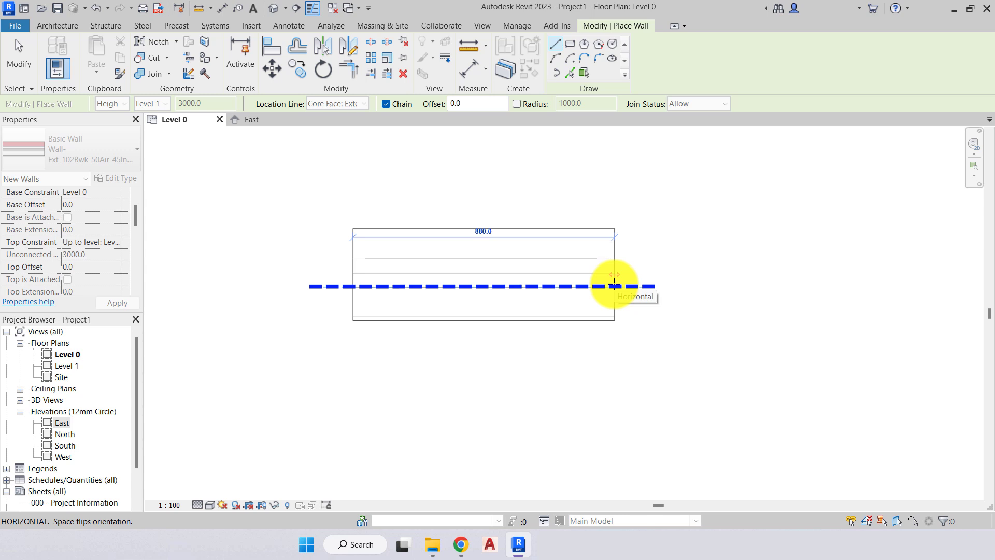
{"action": "key", "text": "Escape"}
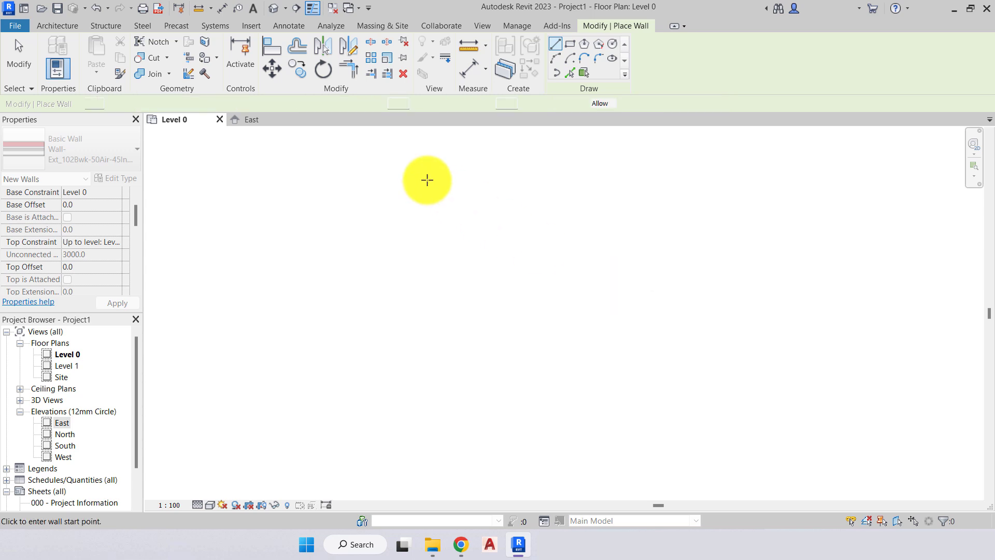
Set the wall location line to Core Face: Interior, preview a horizontal wall, and cancel the preview.
{"action": "left_click", "coordinate": [338, 104]}
{"action": "left_click", "coordinate": [340, 269]}
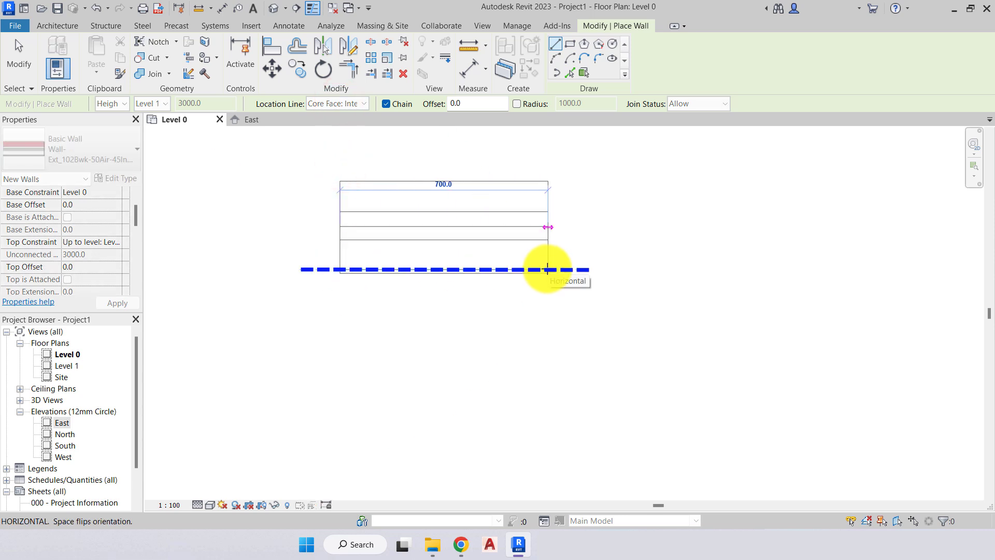
{"action": "scroll", "coordinate": [467, 278], "scroll_direction": "down", "scroll_amount": 4}
{"action": "middle_click_drag", "start_coordinate": [468, 278], "coordinate": [451, 303]}
{"action": "key", "text": "Escape"}
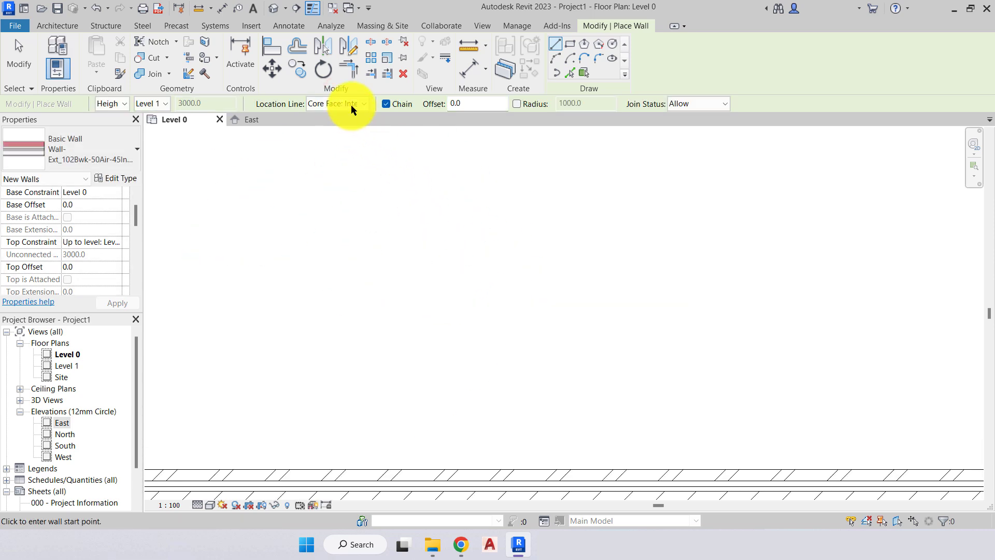
Set the location line to Finish Face: Interior and draw a horizontal wall about 3400 mm long above the existing walls.
{"action": "left_click", "coordinate": [351, 107]}
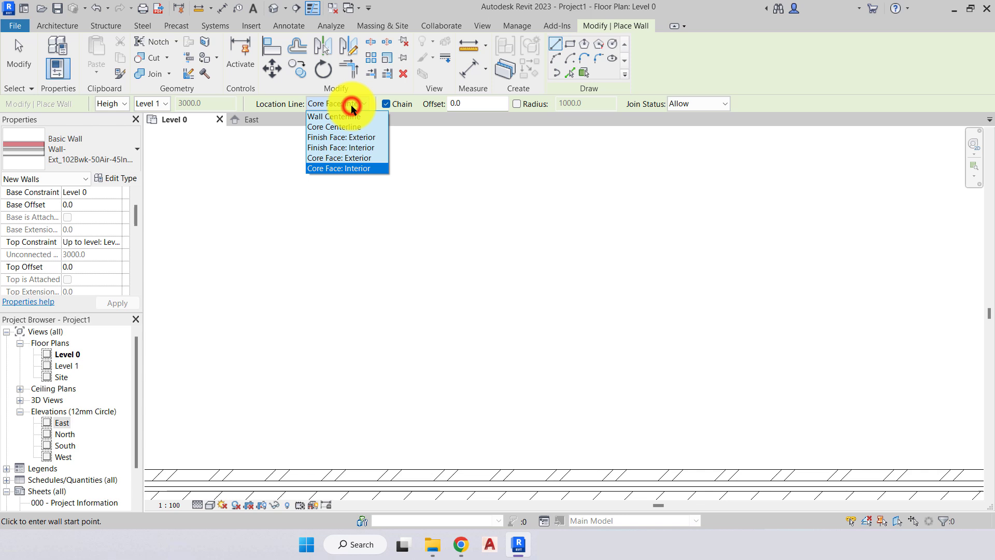
{"action": "left_click", "coordinate": [322, 149]}
{"action": "scroll", "coordinate": [436, 217], "scroll_direction": "down", "scroll_amount": 1}
{"action": "mouse_move", "coordinate": [435, 217]}
{"action": "middle_mouse_down"}
{"action": "mouse_move", "coordinate": [317, 284]}
{"action": "mouse_move", "coordinate": [320, 308]}
{"action": "middle_mouse_up"}
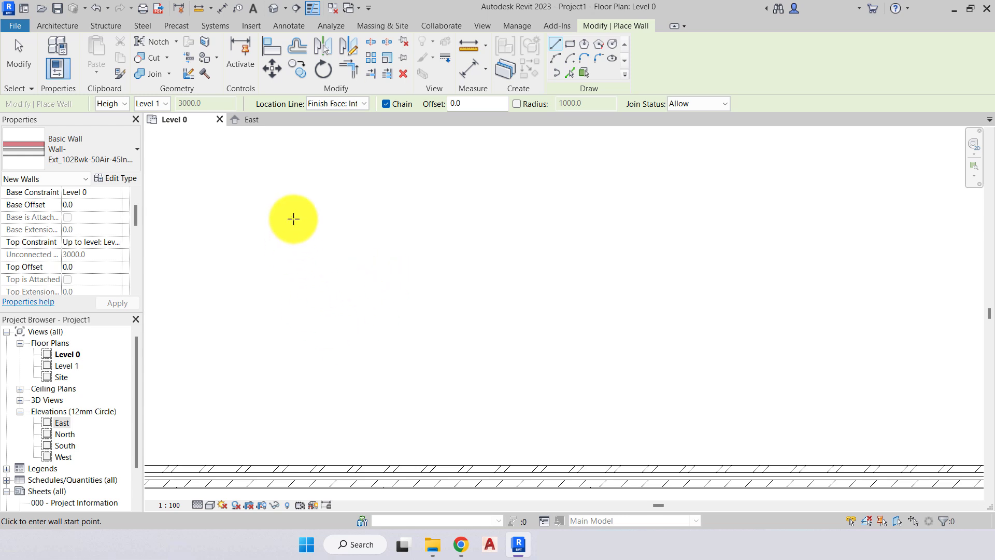
{"action": "left_click", "coordinate": [304, 181]}
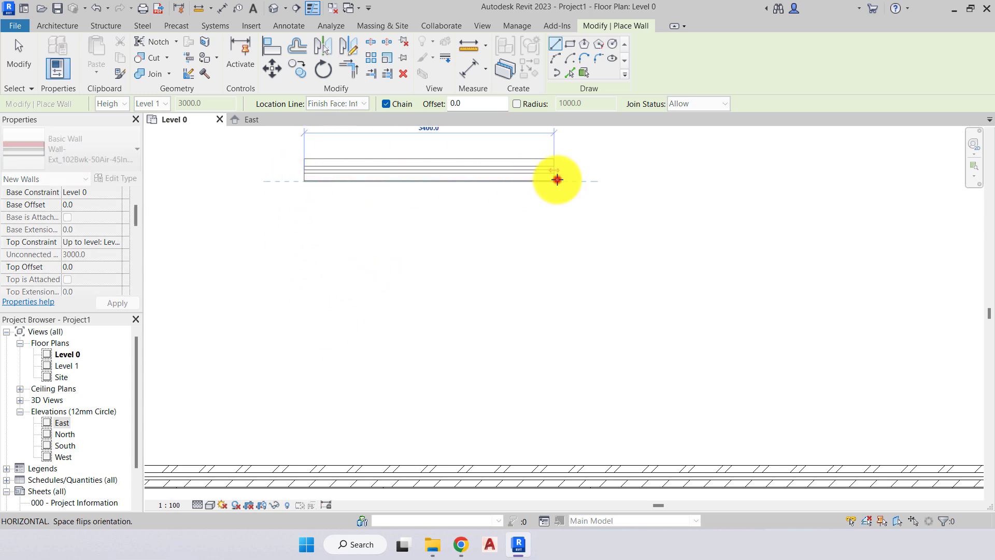
{"action": "left_click", "coordinate": [557, 179]}
{"action": "key", "text": "Escape"}
Draw a short vertical wall from below up to the middle of the new horizontal wall, and inspect the layers at their T-junction.
{"action": "middle_click_drag", "start_coordinate": [488, 227], "coordinate": [554, 289]}
{"action": "scroll", "coordinate": [497, 333], "scroll_direction": "up", "scroll_amount": 2}
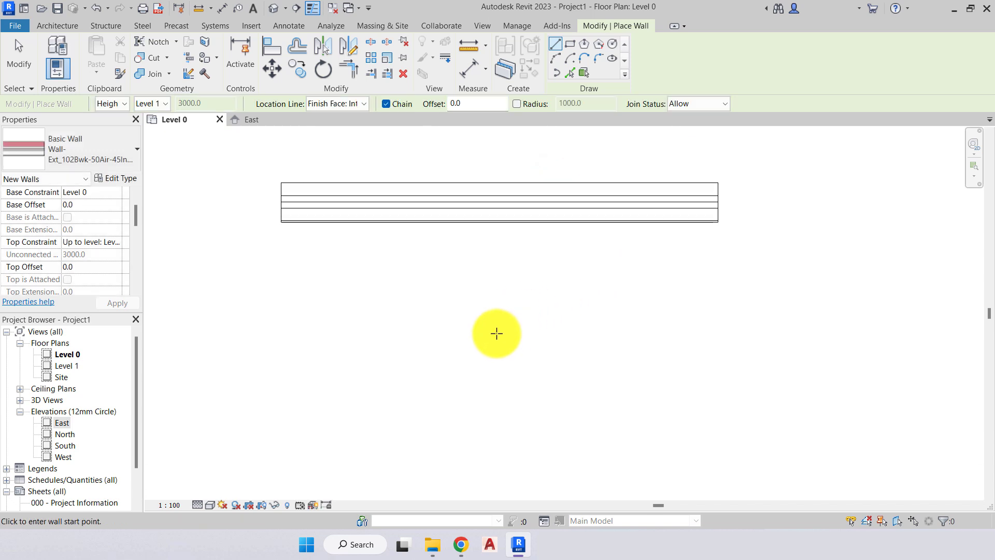
{"action": "left_click", "coordinate": [493, 338]}
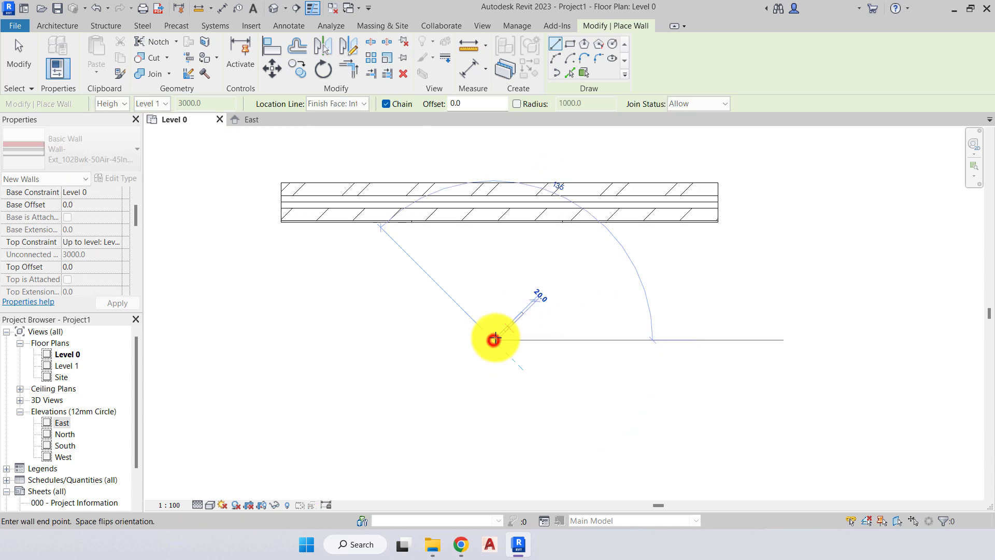
{"action": "left_click", "coordinate": [489, 223]}
{"action": "key", "text": "Escape"}
{"action": "key", "text": "Escape"}
{"action": "middle_click_drag", "start_coordinate": [515, 265], "coordinate": [537, 321]}
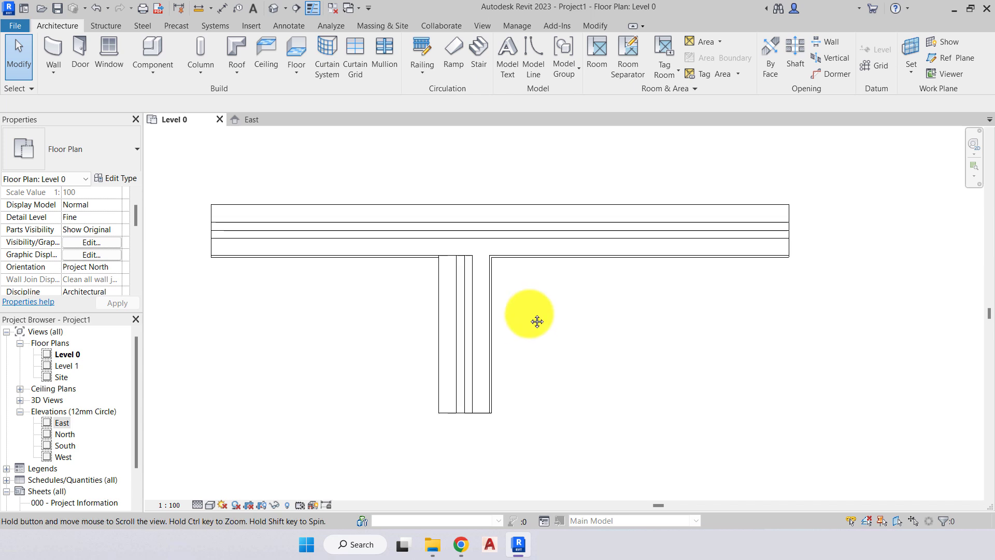
{"action": "scroll", "coordinate": [518, 311], "scroll_direction": "up", "scroll_amount": 3}
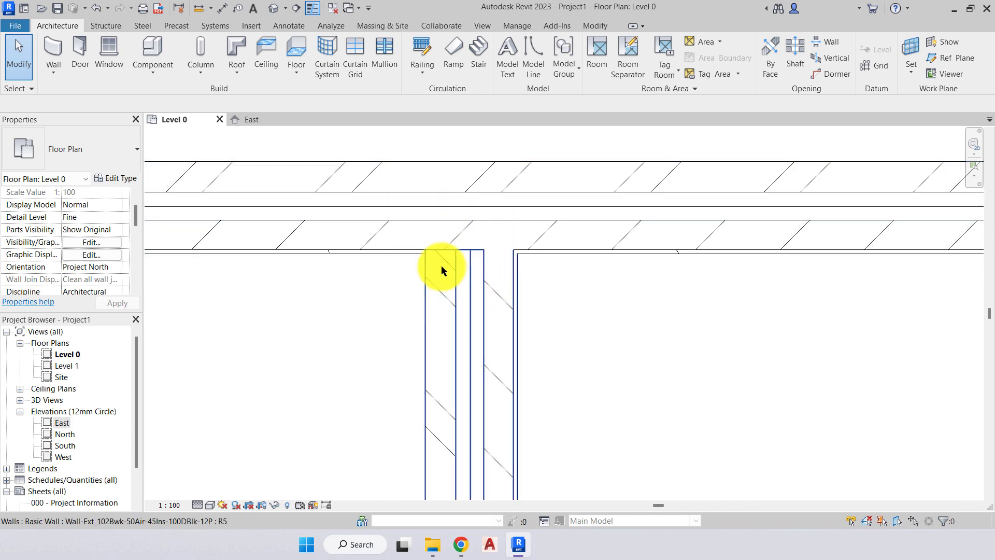
{"action": "scroll", "coordinate": [473, 290], "scroll_direction": "down", "scroll_amount": 3}
{"action": "scroll", "coordinate": [487, 230], "scroll_direction": "up", "scroll_amount": 1}
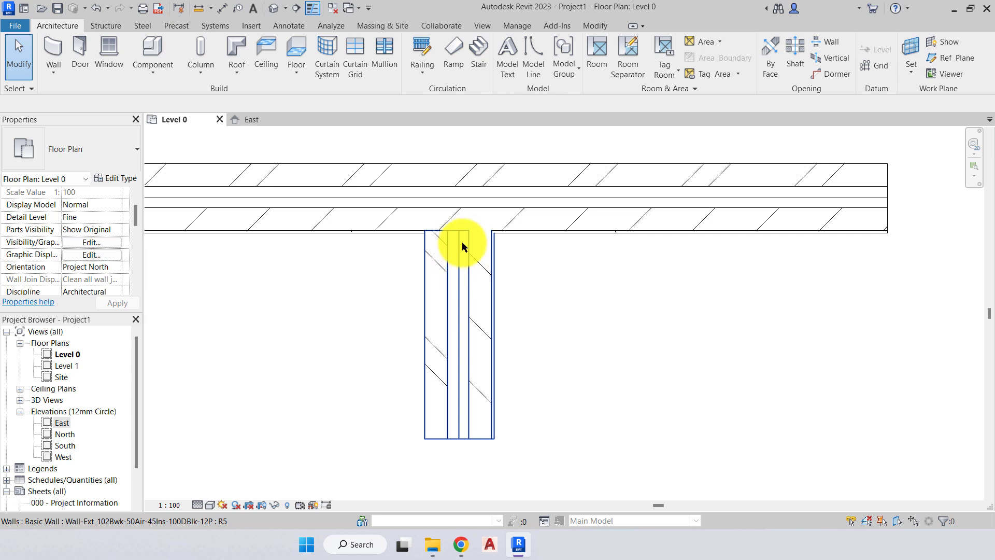
{"action": "scroll", "coordinate": [461, 238], "scroll_direction": "down", "scroll_amount": 3}
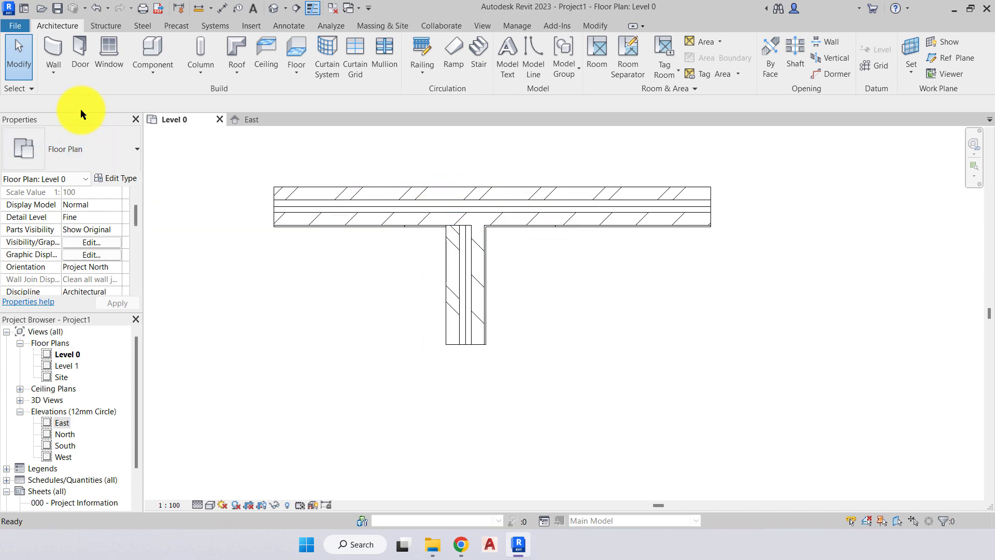
Turn off Chain for the Wall tool and draw four separate walls sloping upward to the right of the T-shaped walls.
{"action": "left_click", "coordinate": [55, 54]}
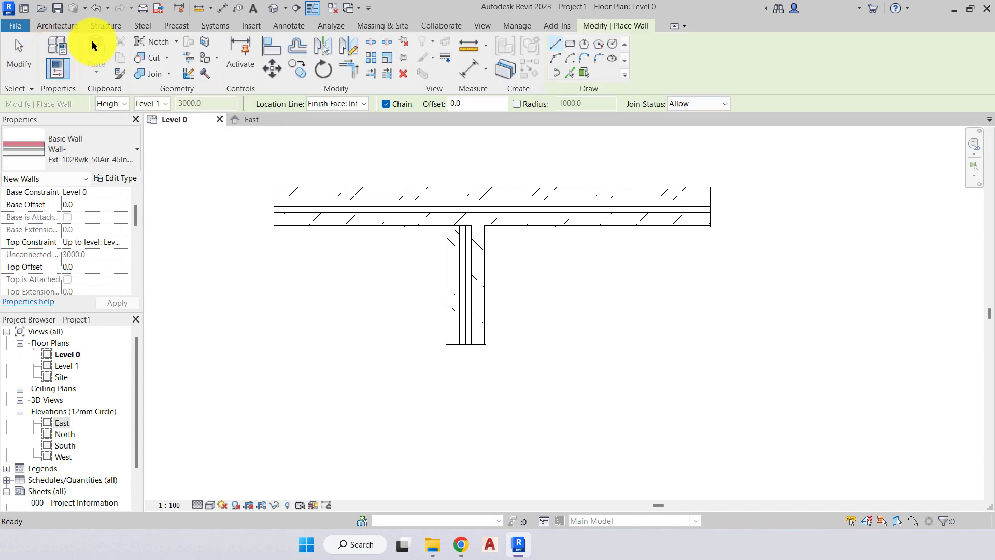
{"action": "left_click", "coordinate": [395, 103]}
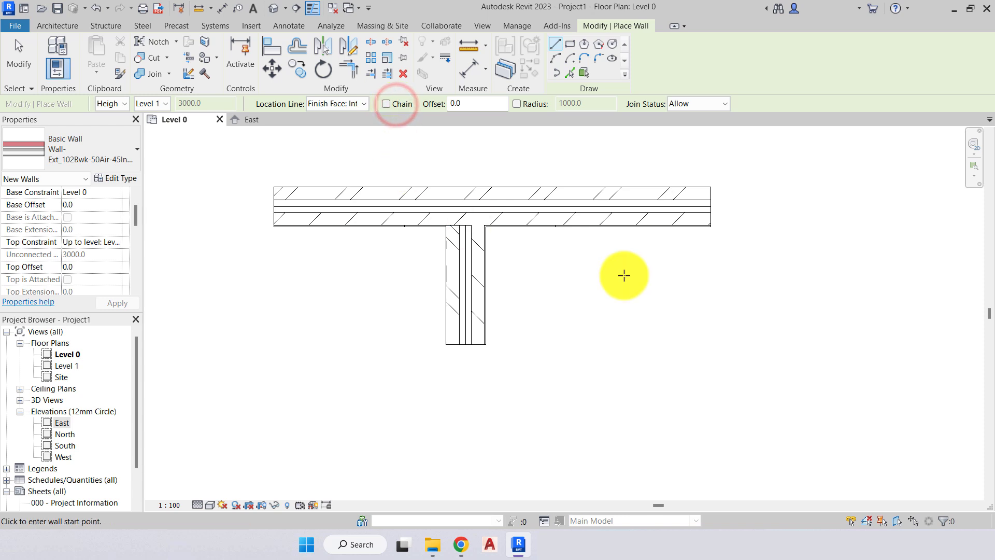
{"action": "middle_click_drag", "start_coordinate": [627, 272], "coordinate": [281, 317]}
{"action": "left_click", "coordinate": [411, 251]}
{"action": "left_click", "coordinate": [575, 196]}
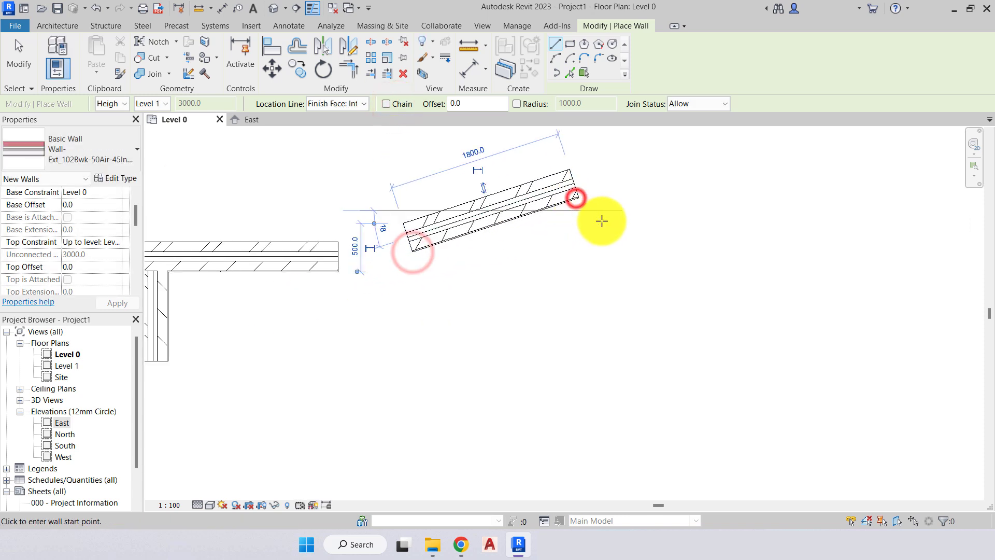
{"action": "left_click", "coordinate": [548, 301]}
{"action": "left_click", "coordinate": [672, 246]}
{"action": "left_click", "coordinate": [545, 375]}
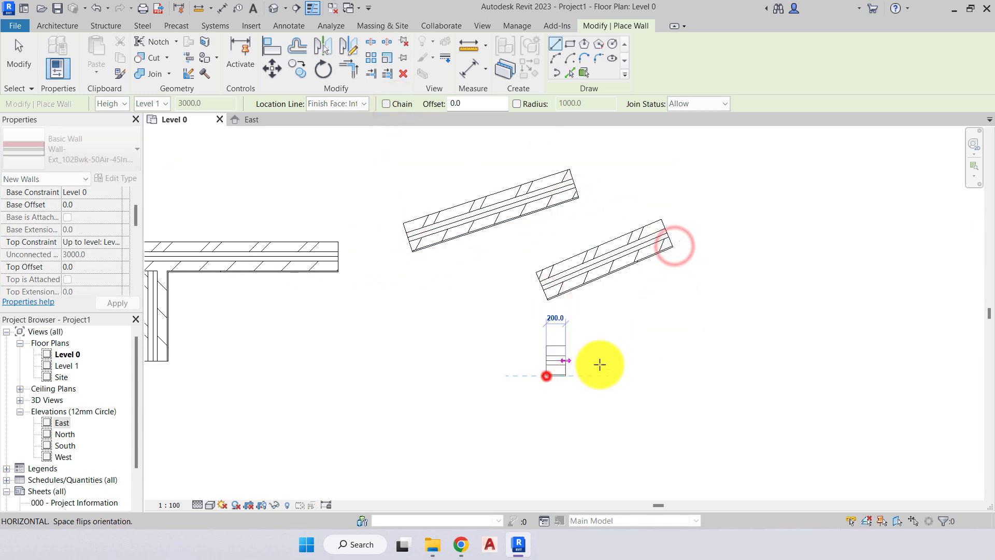
{"action": "left_click", "coordinate": [694, 317]}
{"action": "left_click", "coordinate": [625, 415]}
{"action": "left_click", "coordinate": [765, 358]}
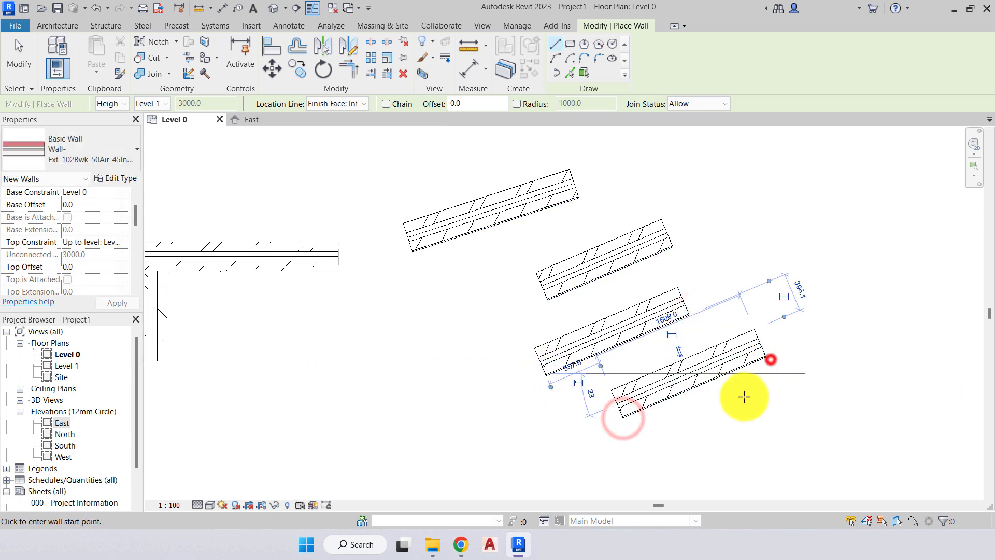
Draw two more separate walls sloping downward to the right of the four diagonal walls, the lower one about 1700 mm long.
{"action": "middle_click_drag", "start_coordinate": [757, 360], "coordinate": [515, 350]}
{"action": "left_click", "coordinate": [533, 209]}
{"action": "left_click", "coordinate": [639, 267]}
{"action": "left_click", "coordinate": [542, 284]}
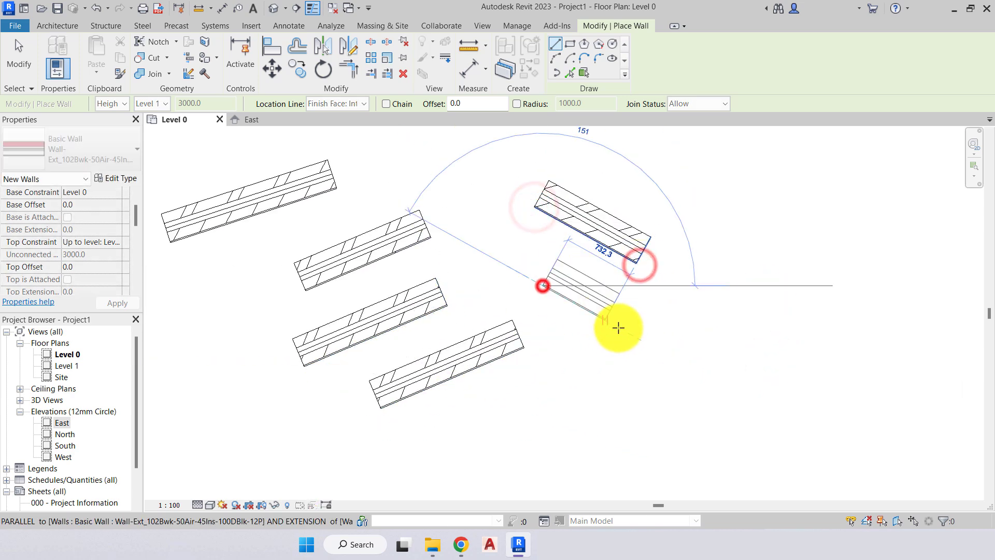
{"action": "left_click", "coordinate": [684, 369]}
Turn on Chain and draw a continuous run of seven connected walls forming an open polygon to the right of the separate walls.
{"action": "middle_click_drag", "start_coordinate": [583, 327], "coordinate": [438, 332]}
{"action": "left_click", "coordinate": [386, 104]}
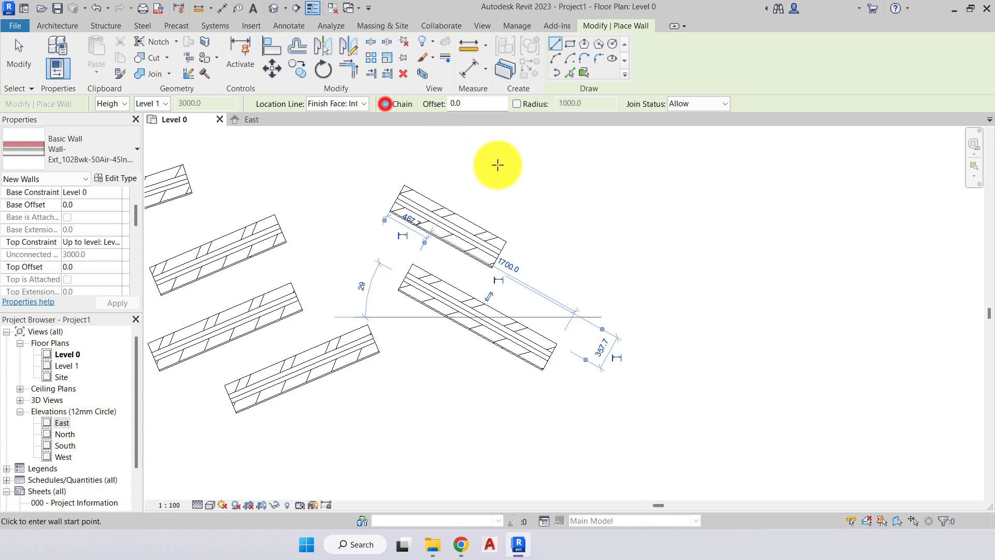
{"action": "left_click", "coordinate": [524, 184]}
{"action": "left_click", "coordinate": [673, 161]}
{"action": "left_click", "coordinate": [721, 237]}
{"action": "left_click", "coordinate": [723, 351]}
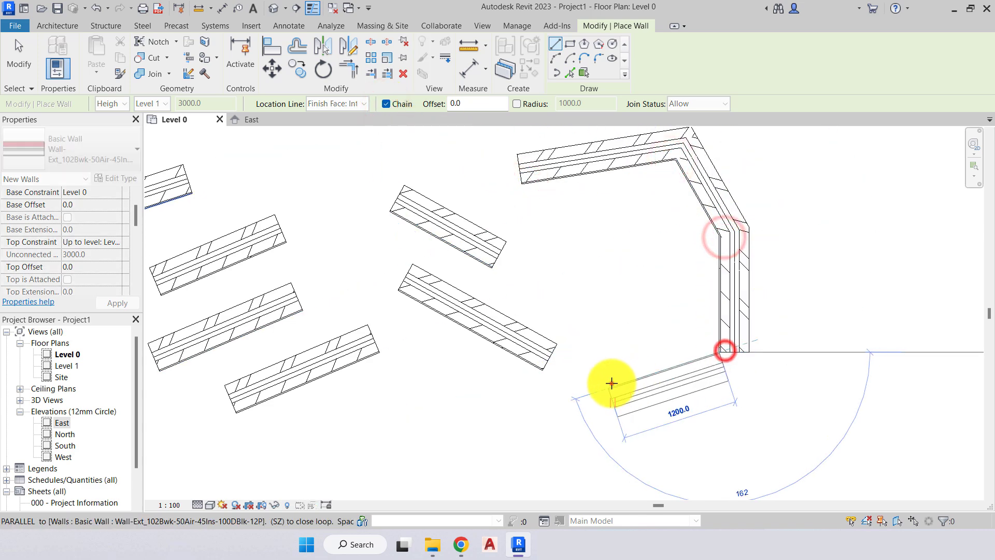
{"action": "left_click", "coordinate": [610, 384]}
{"action": "left_click", "coordinate": [622, 293]}
{"action": "left_click", "coordinate": [573, 238]}
{"action": "left_click", "coordinate": [520, 211]}
{"action": "key", "text": "Escape"}
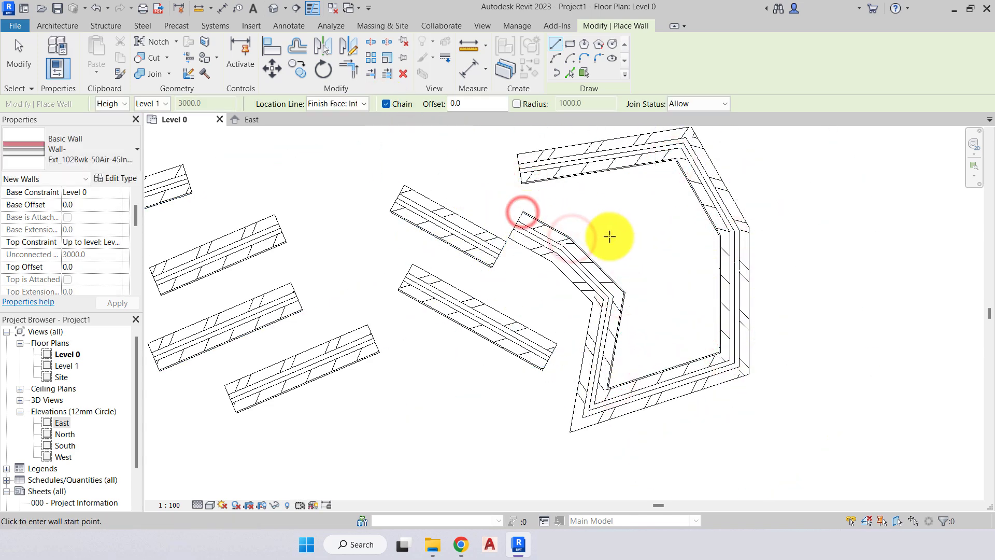
{"action": "middle_click_drag", "start_coordinate": [616, 245], "coordinate": [347, 267]}
{"action": "scroll", "coordinate": [441, 271], "scroll_direction": "down", "scroll_amount": 3}
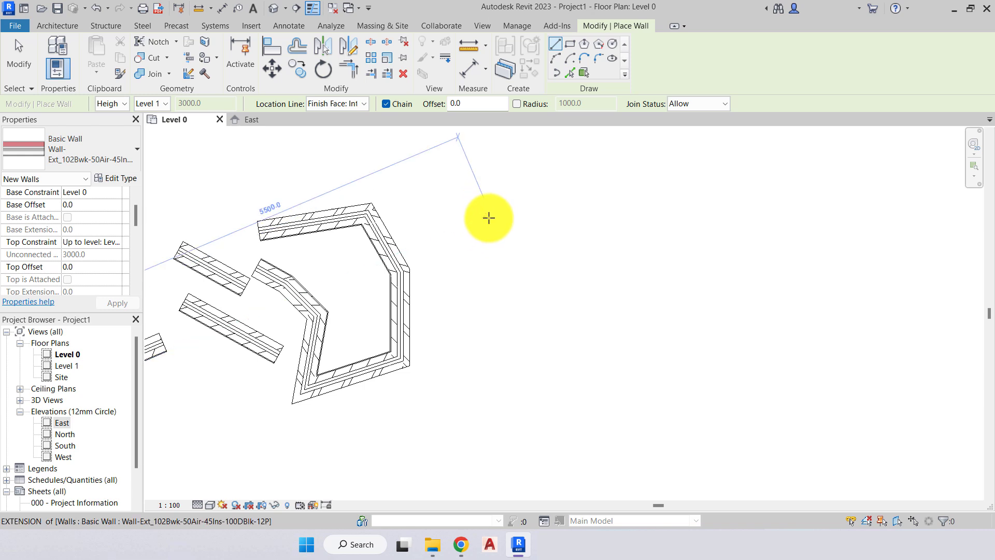
{"action": "scroll", "coordinate": [487, 217], "scroll_direction": "up", "scroll_amount": 2}
{"action": "middle_click_drag", "start_coordinate": [487, 217], "coordinate": [427, 266]}
{"action": "left_click", "coordinate": [370, 235]}
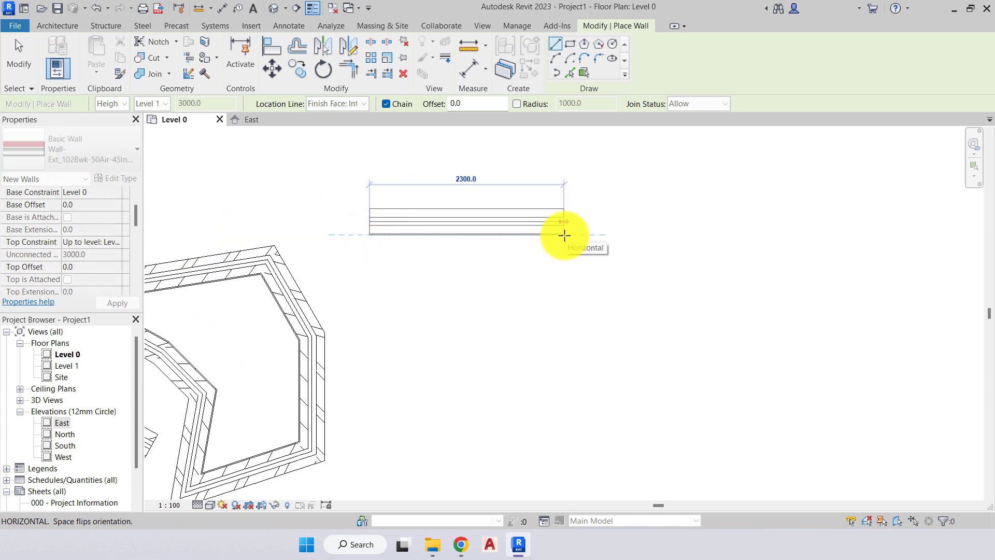
{"action": "scroll", "coordinate": [567, 234], "scroll_direction": "up", "scroll_amount": 4}
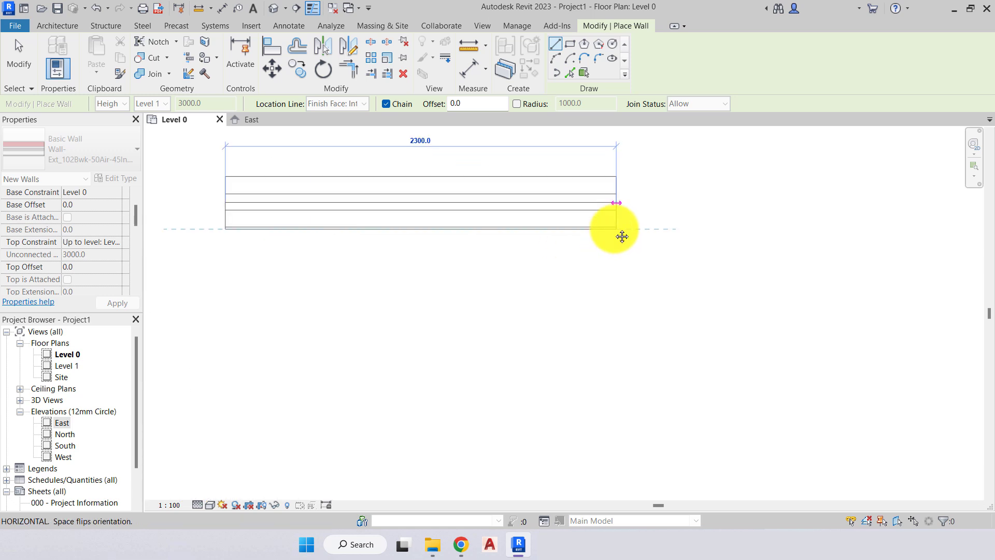
{"action": "middle_click_drag", "start_coordinate": [614, 231], "coordinate": [499, 294]}
{"action": "scroll", "coordinate": [636, 294], "scroll_direction": "down", "scroll_amount": 2}
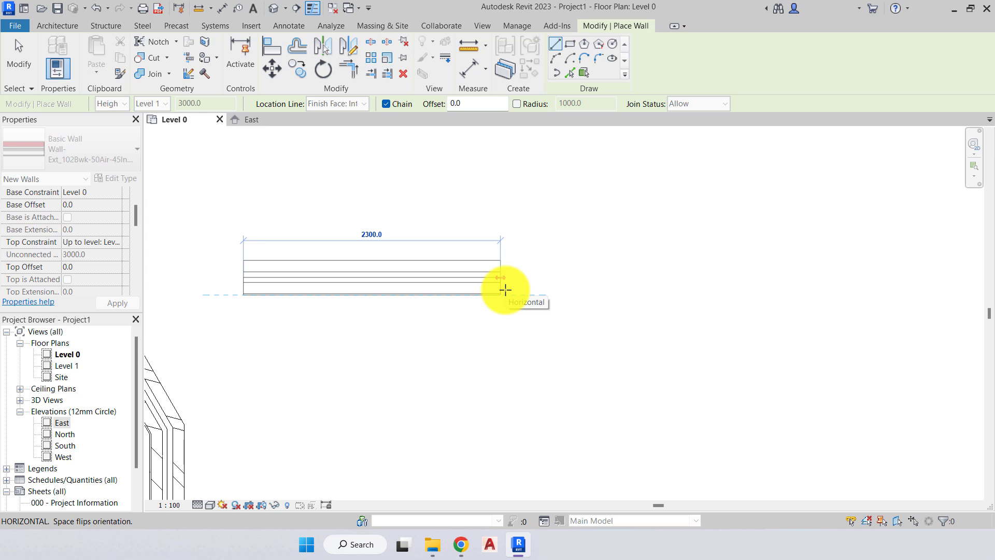
{"action": "key", "text": "Escape"}
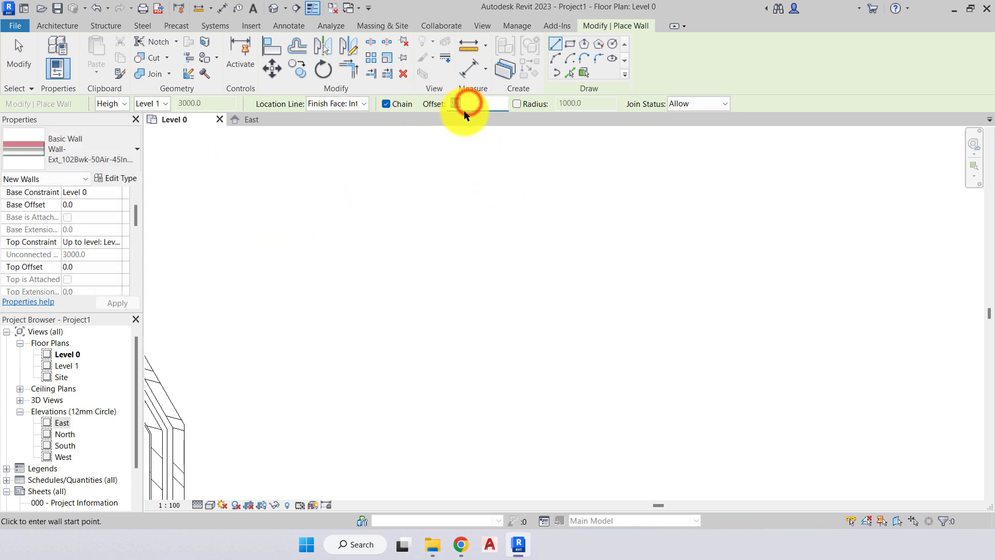
Set the wall offset to 1000 mm and draw a horizontal wall about 3300 mm long to the right of the open polygon.
{"action": "key", "text": "Return"}
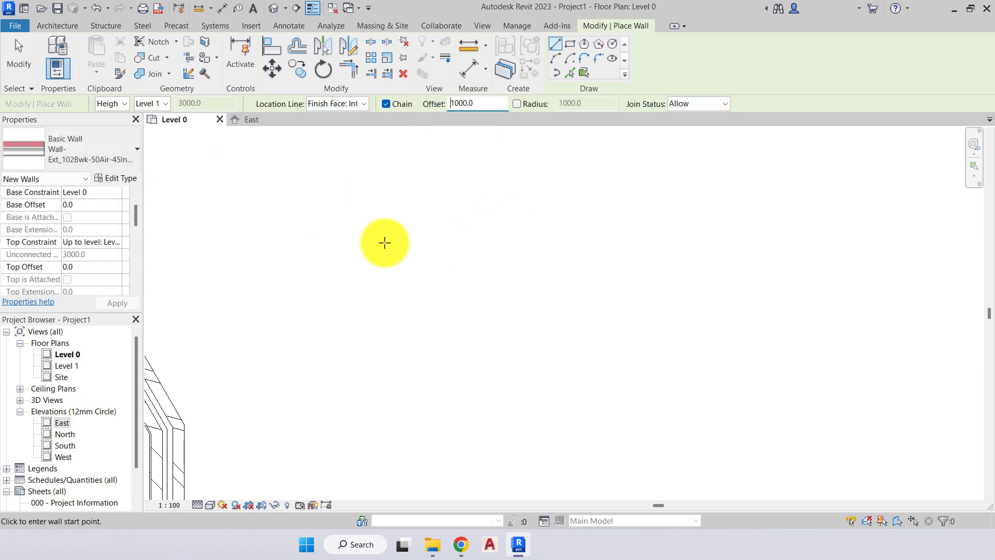
{"action": "left_click", "coordinate": [373, 264]}
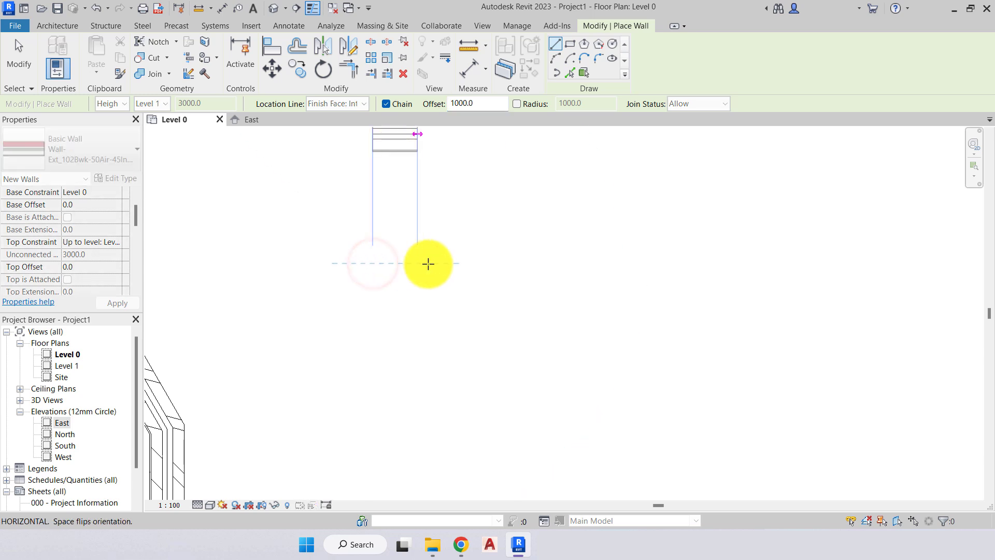
{"action": "middle_click_drag", "start_coordinate": [522, 272], "coordinate": [495, 373]}
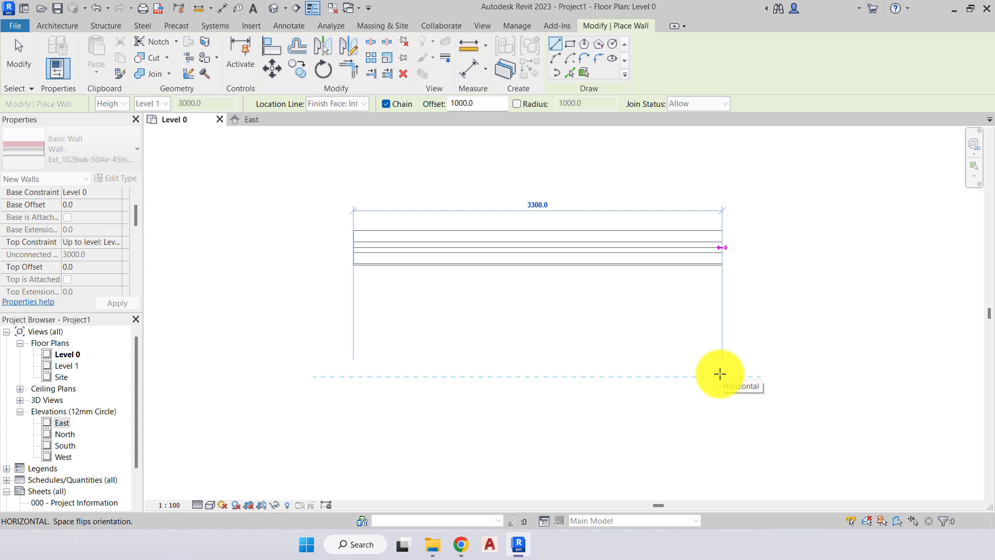
{"action": "left_click", "coordinate": [720, 373]}
{"action": "key", "text": "Escape"}
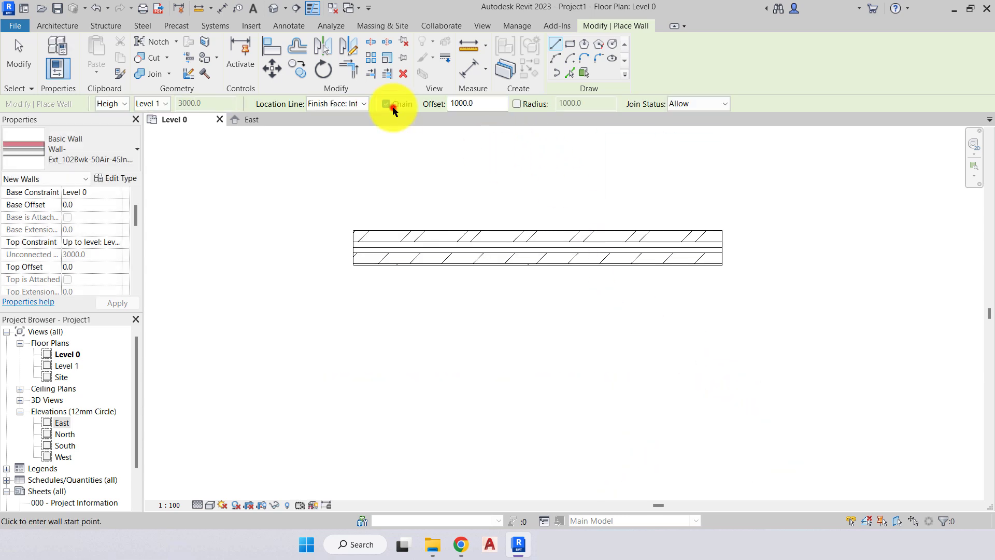
Reset the wall offset to 0 and turn on the Radius option at 1000 mm.
{"action": "left_click", "coordinate": [495, 106]}
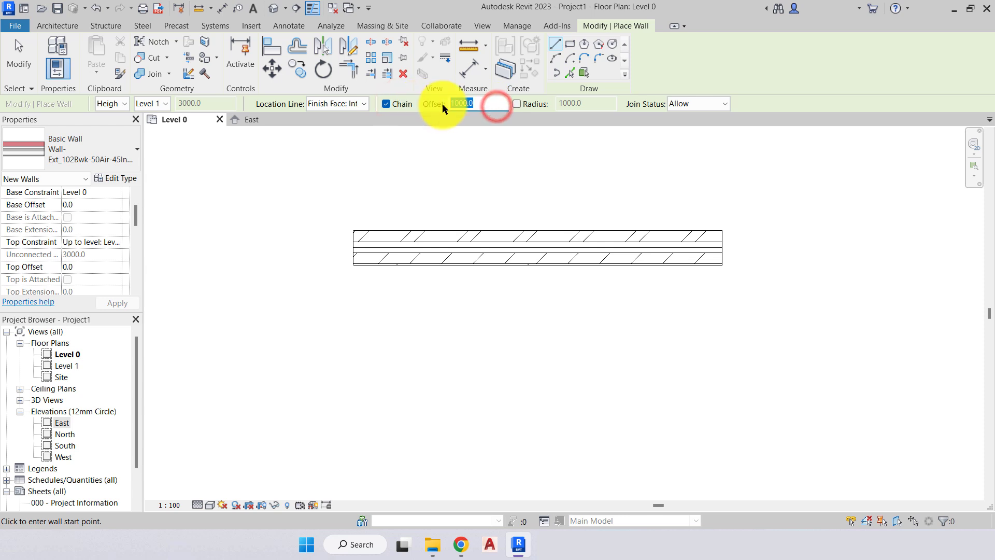
{"action": "type", "text": "0"}
{"action": "key", "text": "Return"}
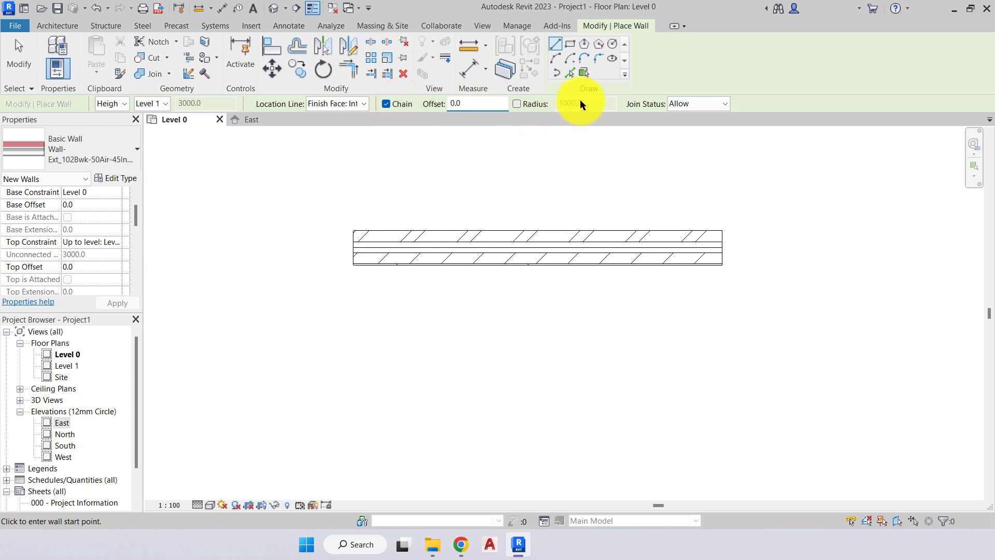
{"action": "left_click", "coordinate": [516, 104]}
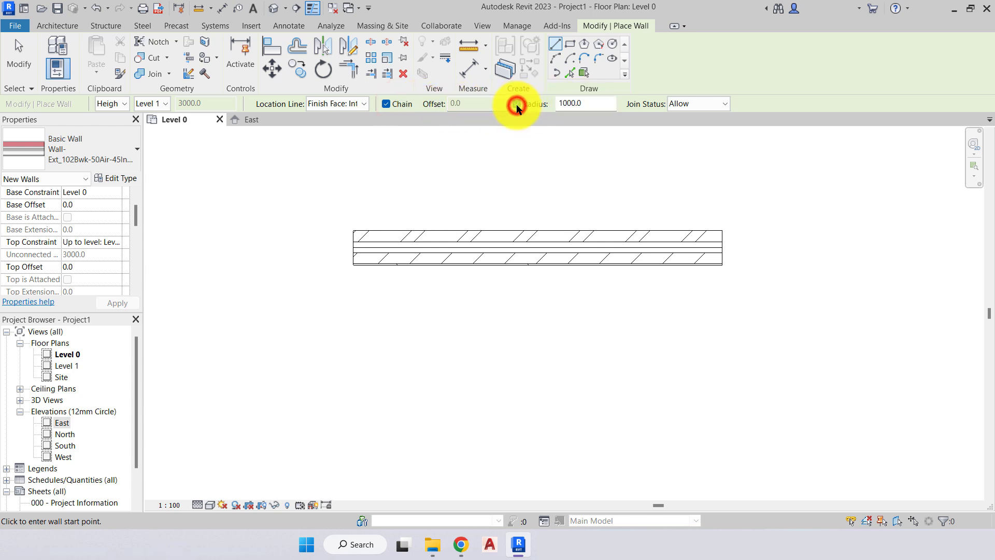
Draw a horizontal wall about 2800 mm long right of the offset wall, continuing into a vertical wall about 1500 mm downward with a rounded corner.
{"action": "middle_click_drag", "start_coordinate": [648, 164], "coordinate": [298, 178]}
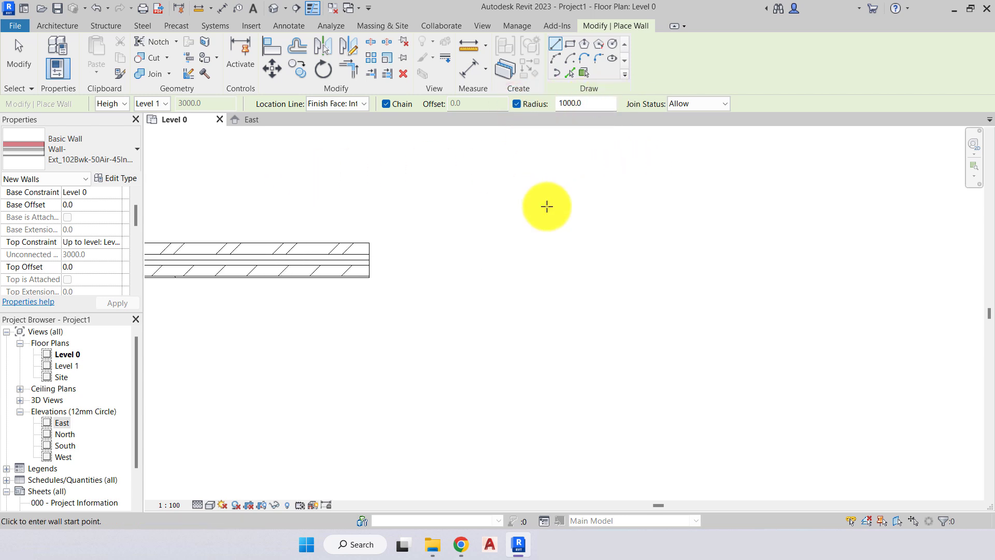
{"action": "scroll", "coordinate": [547, 208], "scroll_direction": "down", "scroll_amount": 1}
{"action": "middle_click_drag", "start_coordinate": [547, 210], "coordinate": [425, 193]}
{"action": "left_click", "coordinate": [426, 243]}
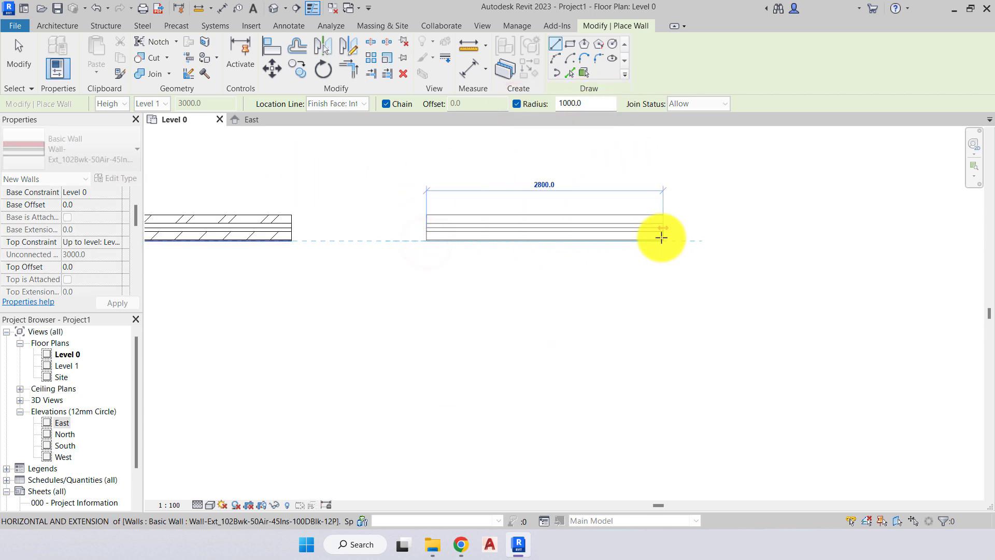
{"action": "left_click", "coordinate": [663, 239]}
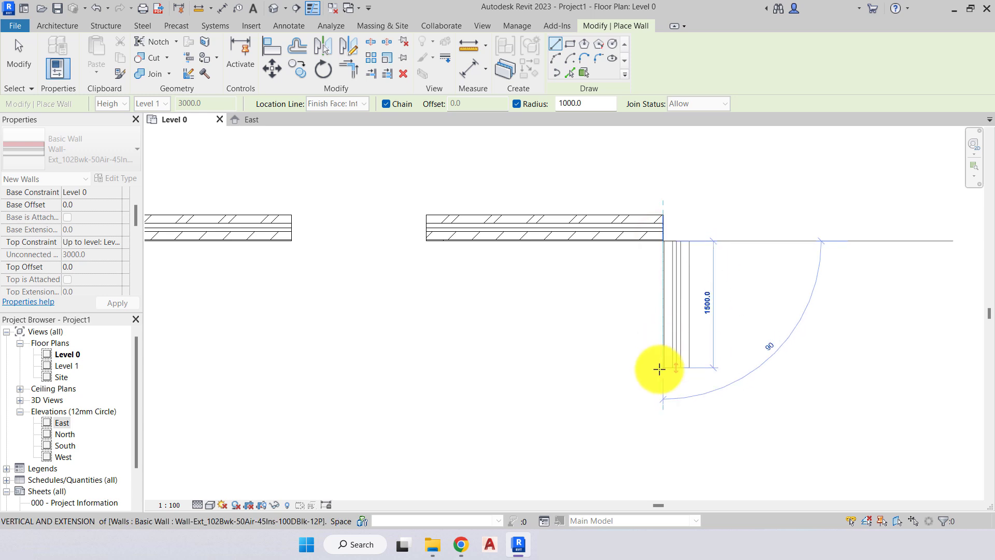
{"action": "left_click", "coordinate": [659, 369]}
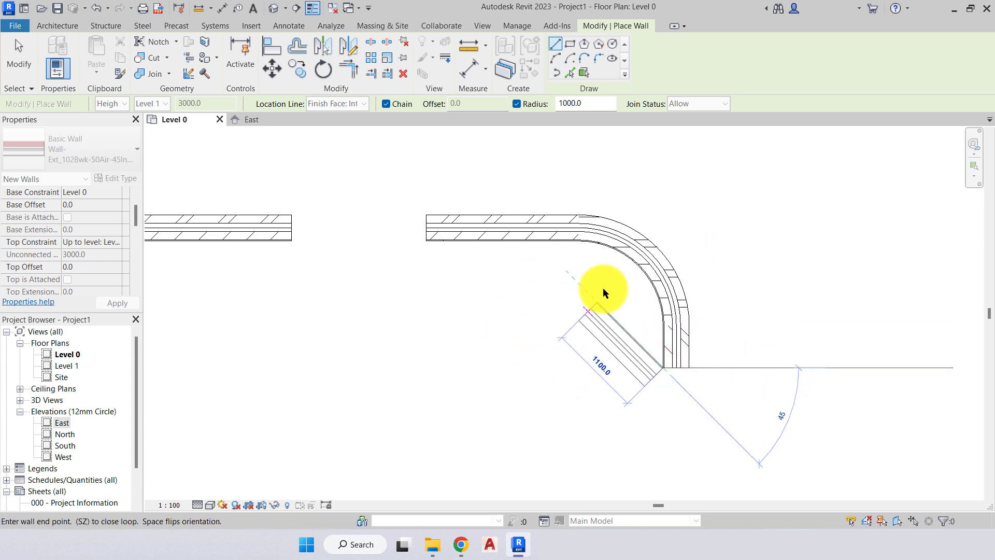
{"action": "key", "text": "Escape"}
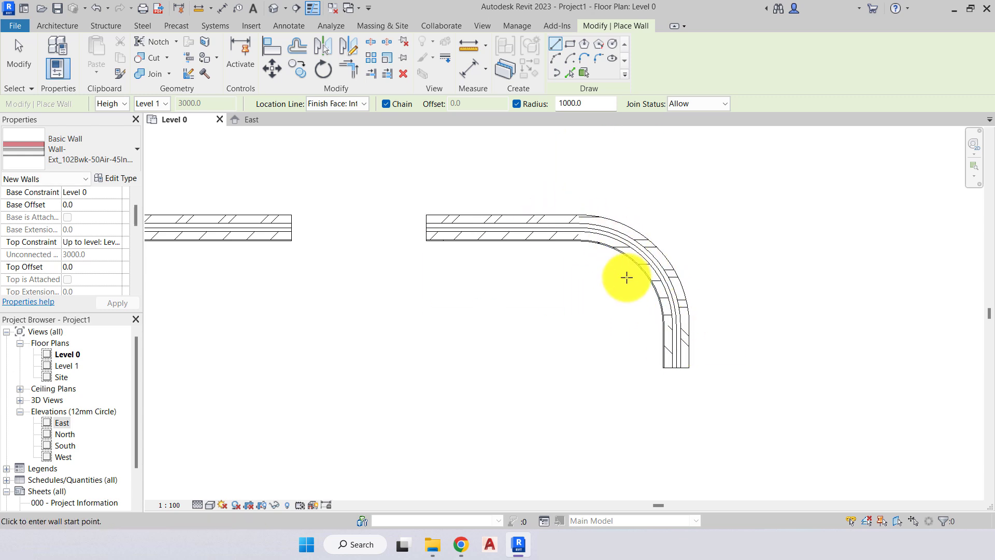
Draw a closed six-sided loop of chained walls with 1000 mm rounded corners to the right of the L-shaped walls.
{"action": "scroll", "coordinate": [612, 312], "scroll_direction": "down", "scroll_amount": 1}
{"action": "middle_click_drag", "start_coordinate": [612, 312], "coordinate": [491, 278]}
{"action": "left_click", "coordinate": [556, 416]}
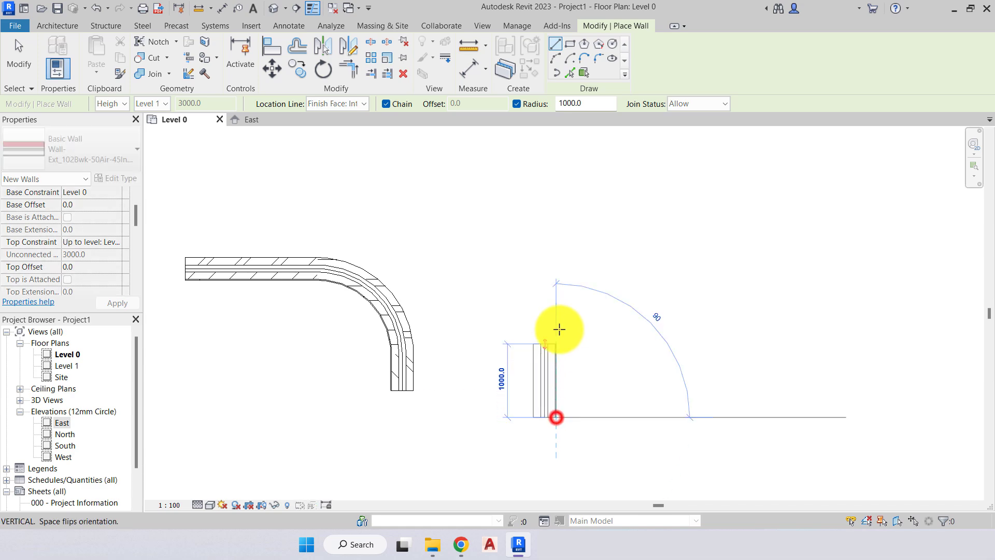
{"action": "left_click", "coordinate": [556, 269]}
{"action": "left_click", "coordinate": [704, 218]}
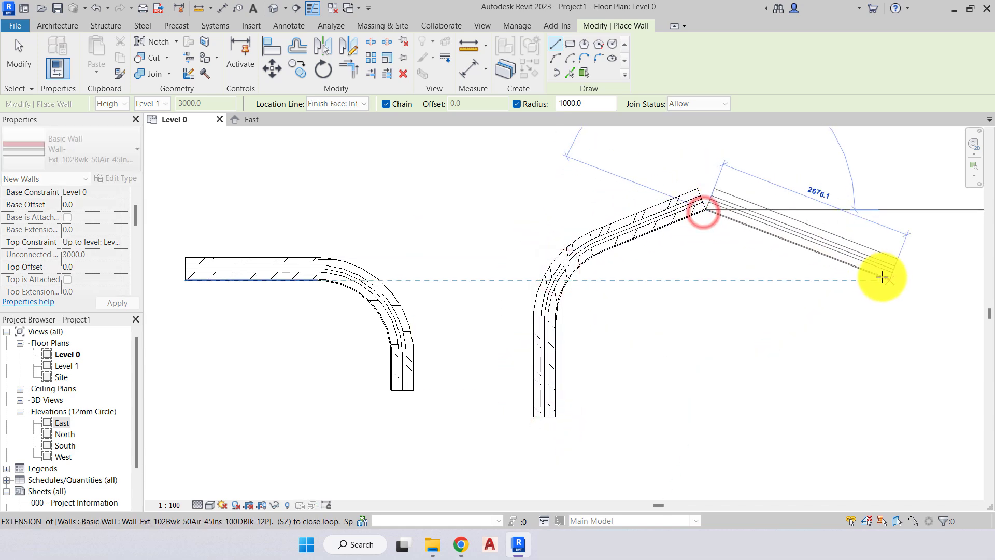
{"action": "left_click", "coordinate": [881, 278]}
{"action": "left_click", "coordinate": [875, 412]}
{"action": "left_click", "coordinate": [732, 430]}
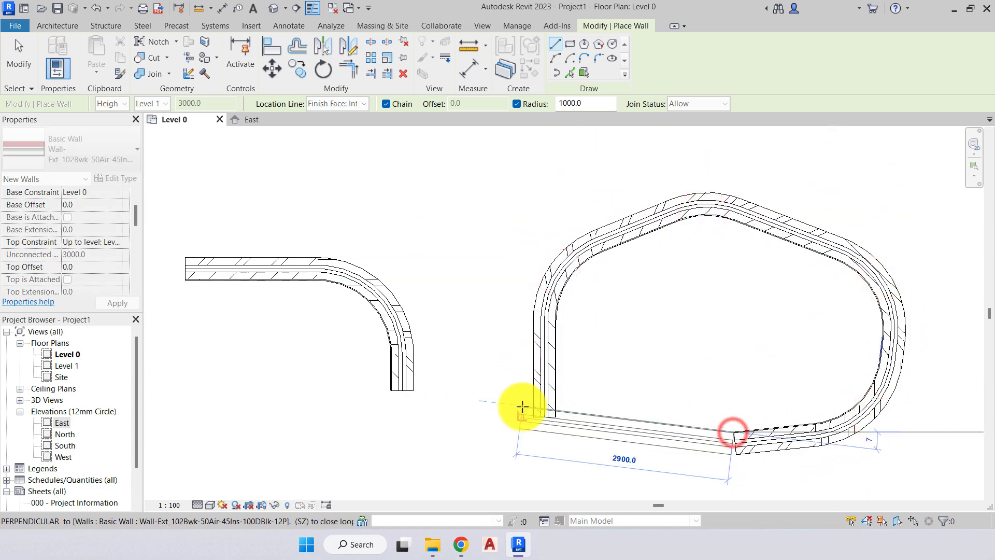
{"action": "left_click", "coordinate": [544, 415]}
{"action": "key", "text": "Escape"}
{"action": "key", "text": "Escape"}
Turn off Radius for the Wall tool and, with Join Status on Allow, draw a horizontal wall to the right of the rounded loop.
{"action": "middle_click_drag", "start_coordinate": [675, 324], "coordinate": [564, 309]}
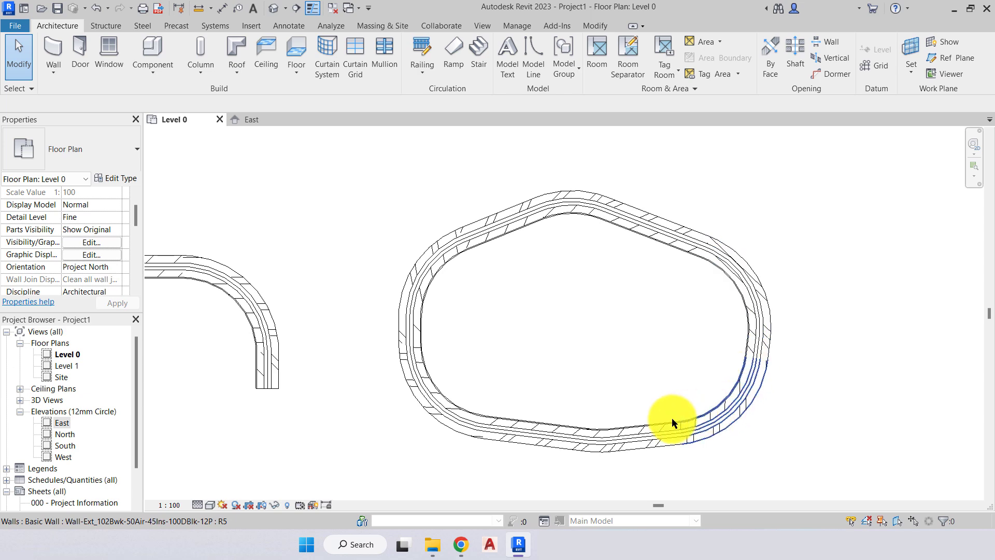
{"action": "scroll", "coordinate": [509, 232], "scroll_direction": "down", "scroll_amount": 4}
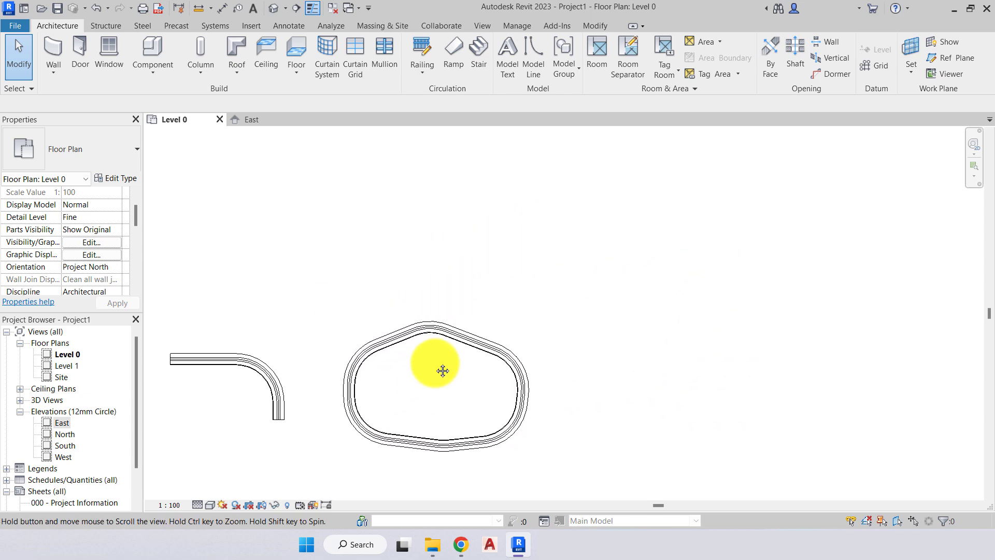
{"action": "left_click", "coordinate": [59, 49]}
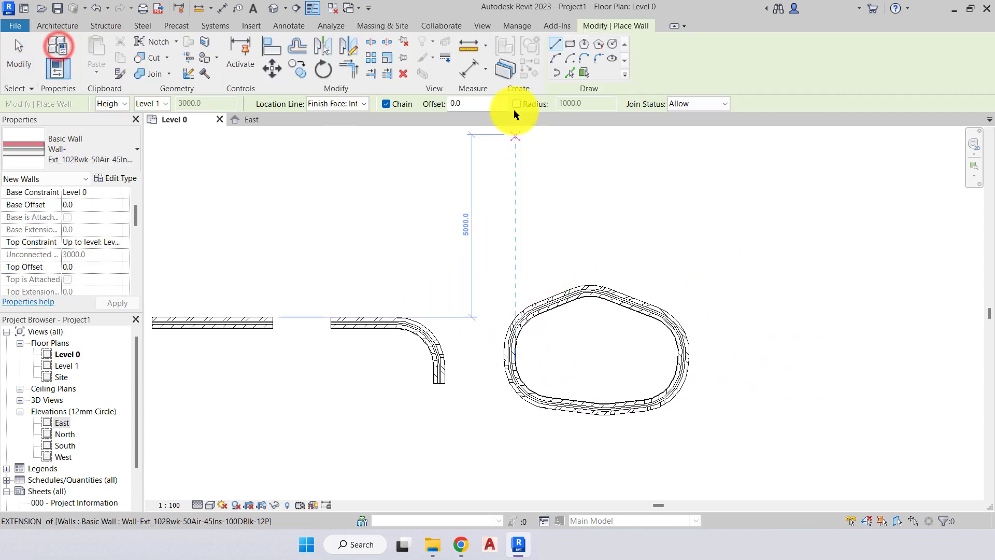
{"action": "middle_click_drag", "start_coordinate": [737, 248], "coordinate": [436, 267]}
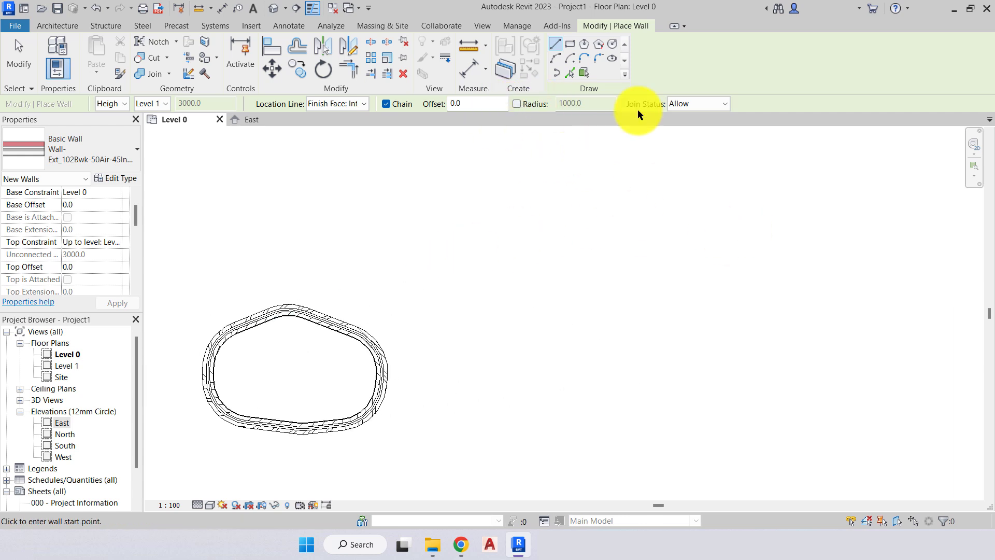
{"action": "left_click", "coordinate": [679, 105]}
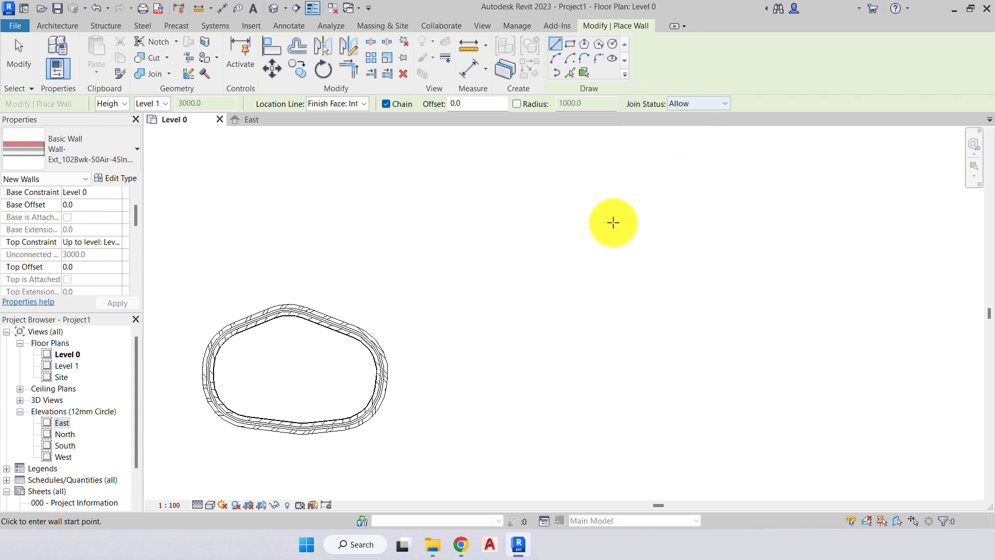
{"action": "left_click", "coordinate": [512, 245]}
{"action": "left_click", "coordinate": [717, 242]}
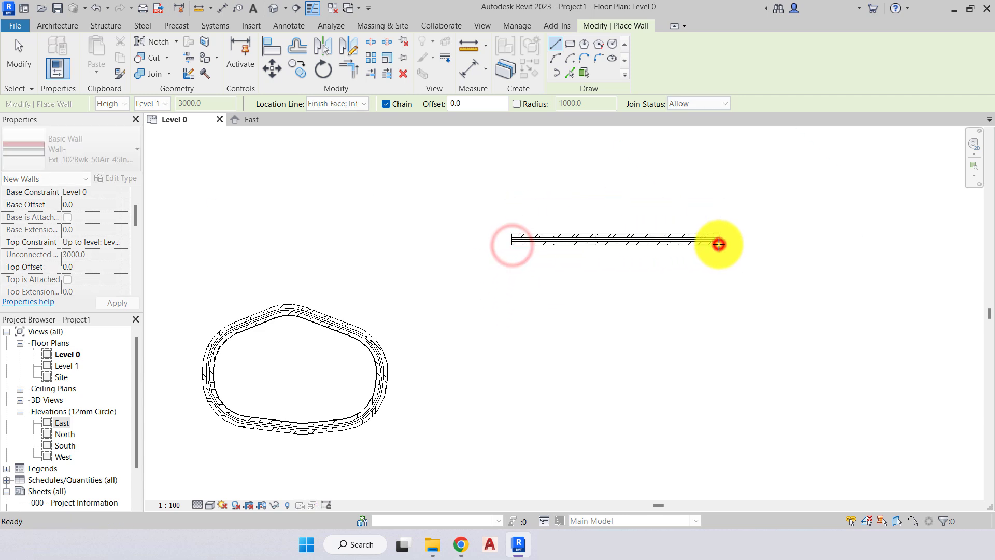
{"action": "key", "text": "Escape"}
Draw a short vertical wall about 568 mm long up to the middle of the new horizontal wall, and inspect their layers at the junction.
{"action": "scroll", "coordinate": [651, 269], "scroll_direction": "up", "scroll_amount": 3}
{"action": "middle_click_drag", "start_coordinate": [651, 270], "coordinate": [643, 312]}
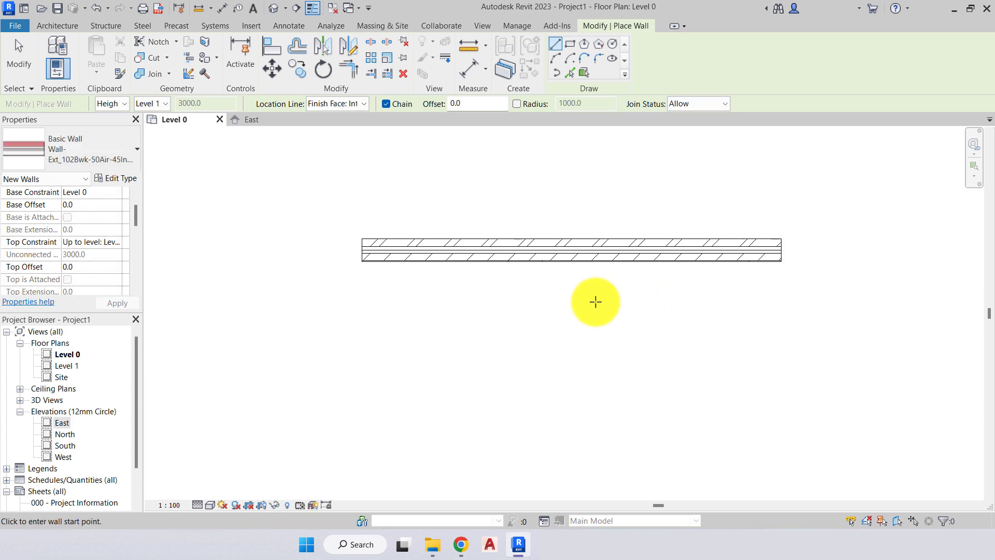
{"action": "left_click", "coordinate": [594, 304]}
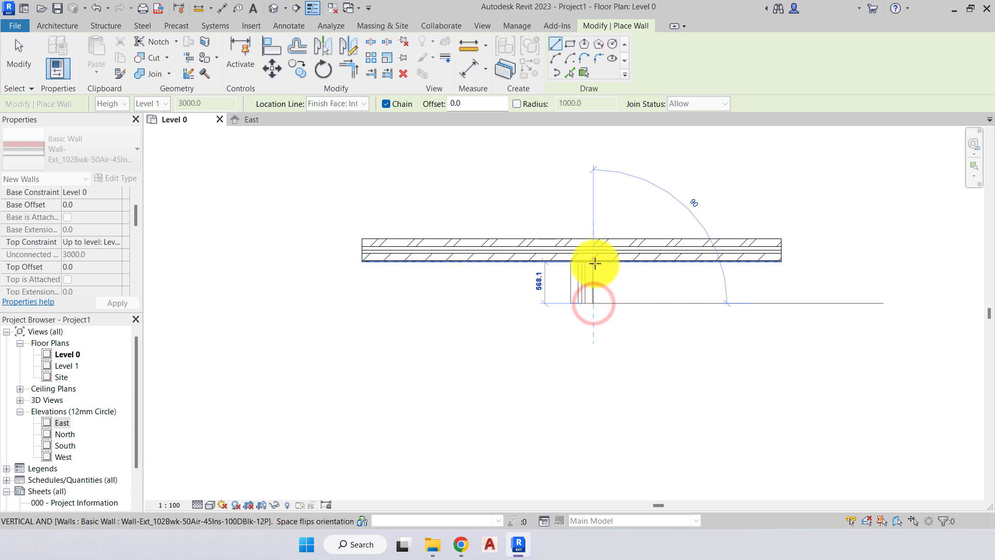
{"action": "left_click", "coordinate": [595, 263]}
{"action": "key", "text": "Escape"}
{"action": "scroll", "coordinate": [595, 280], "scroll_direction": "up", "scroll_amount": 3}
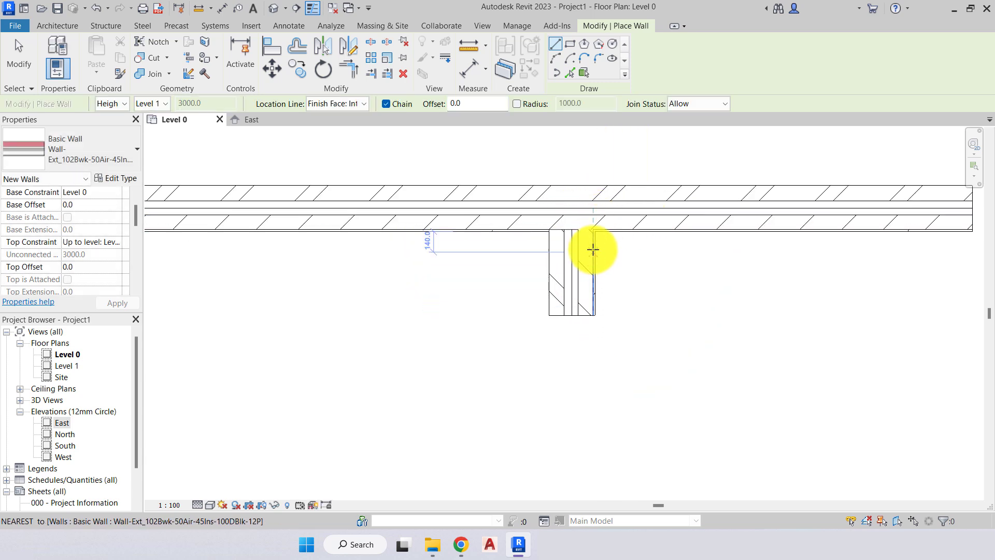
{"action": "scroll", "coordinate": [601, 253], "scroll_direction": "up", "scroll_amount": 2}
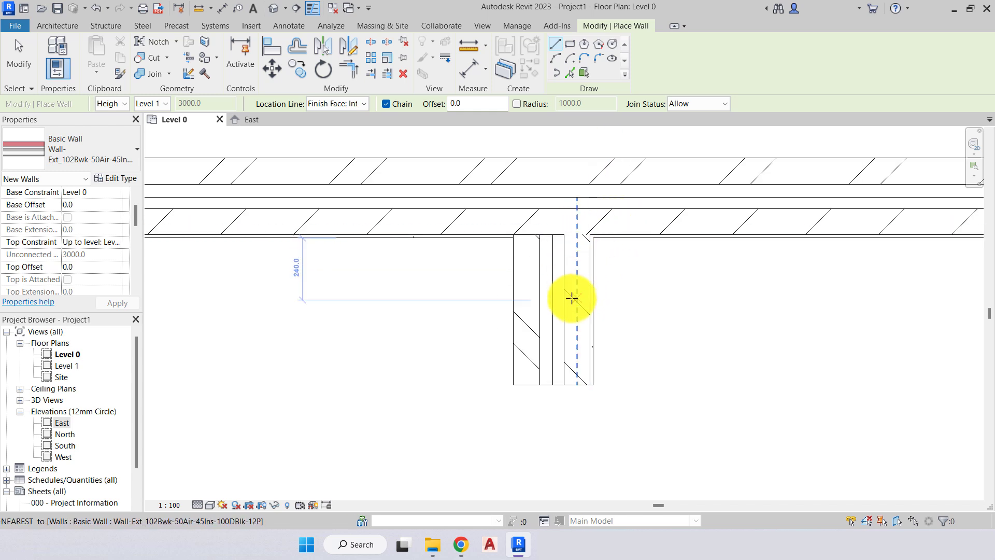
{"action": "scroll", "coordinate": [568, 289], "scroll_direction": "down", "scroll_amount": 3}
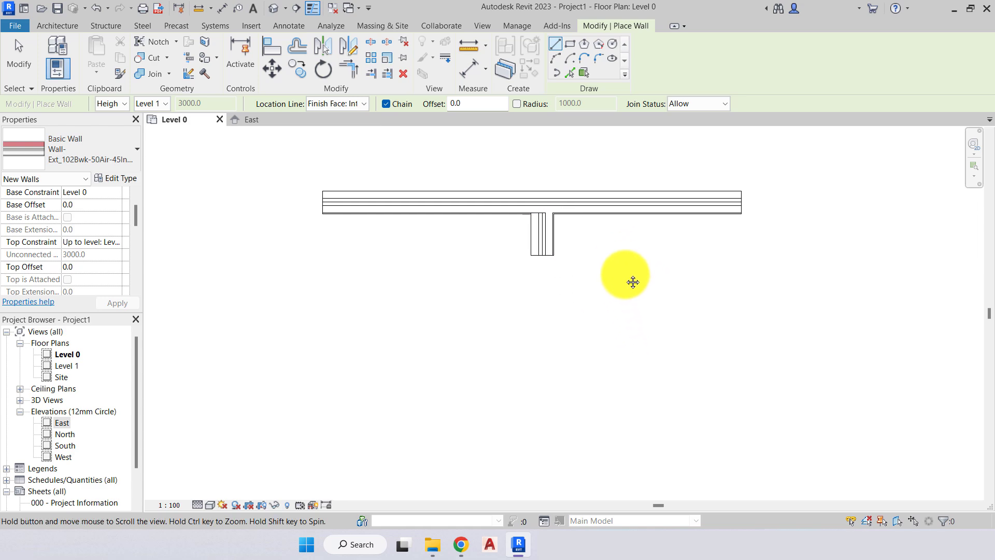
Set the Wall tool's Join Status to Disallow and draw a separate horizontal wall below the joined T-shaped walls.
{"action": "key", "text": "Escape"}
{"action": "left_click", "coordinate": [50, 47]}
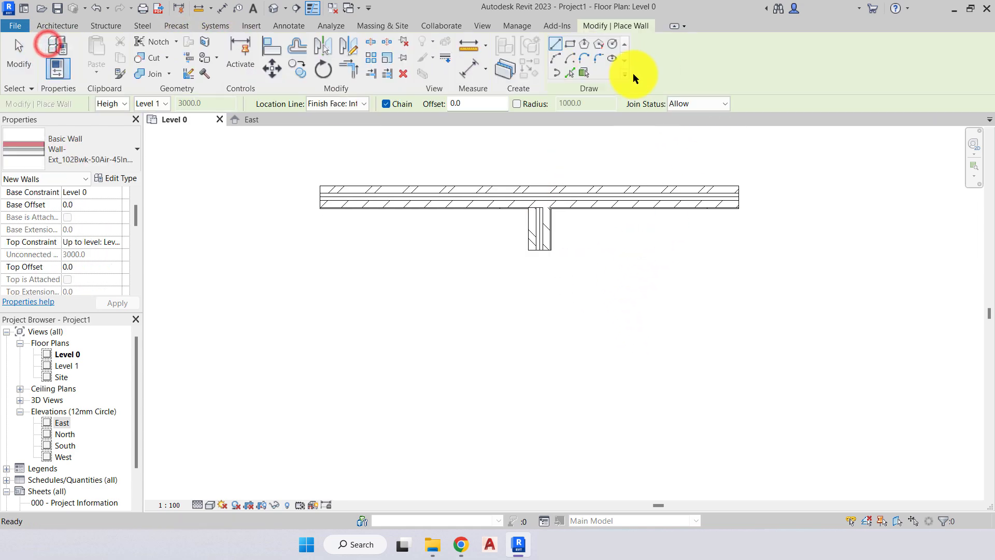
{"action": "left_click", "coordinate": [724, 106]}
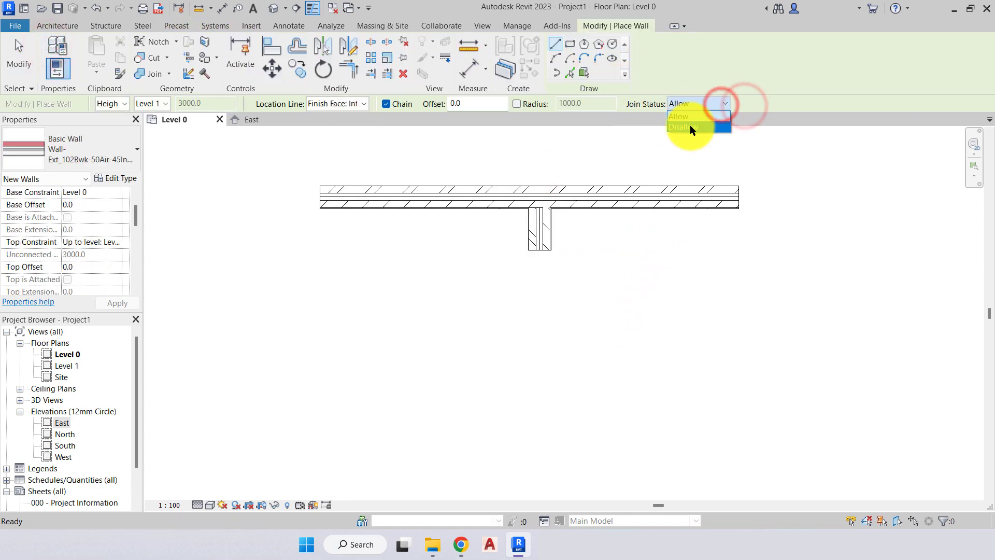
{"action": "left_click", "coordinate": [685, 126]}
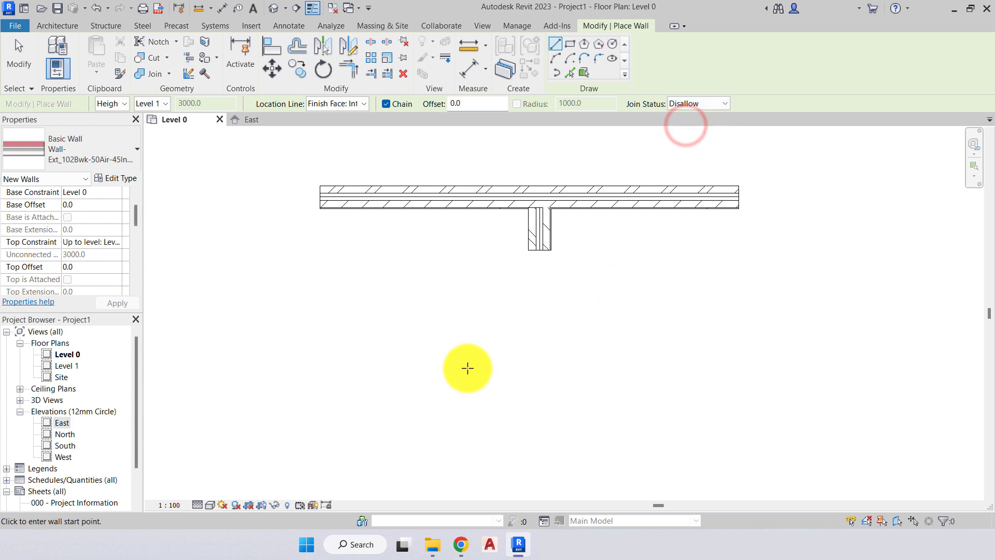
{"action": "left_click", "coordinate": [432, 368]}
{"action": "left_click", "coordinate": [762, 367]}
{"action": "key", "text": "Escape"}
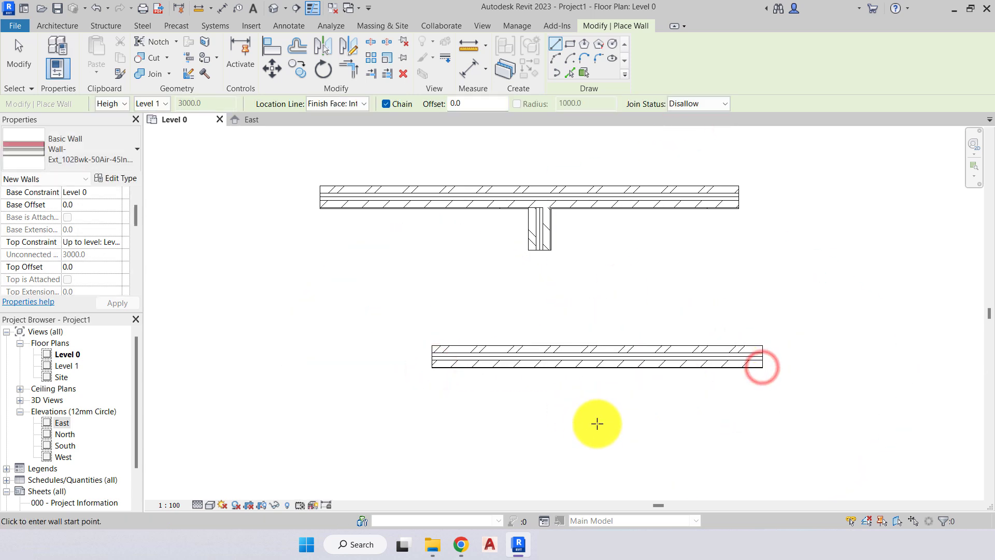
Draw a short vertical wall about 755 mm long up to the middle of the lower horizontal wall with Join Status on Disallow.
{"action": "left_click", "coordinate": [596, 423]}
{"action": "left_click", "coordinate": [601, 372]}
{"action": "key", "text": "Escape"}
Leave the Wall tool and examine how the layers meet at the lower T-junction drawn with joining disallowed.
{"action": "scroll", "coordinate": [610, 430], "scroll_direction": "up", "scroll_amount": 5}
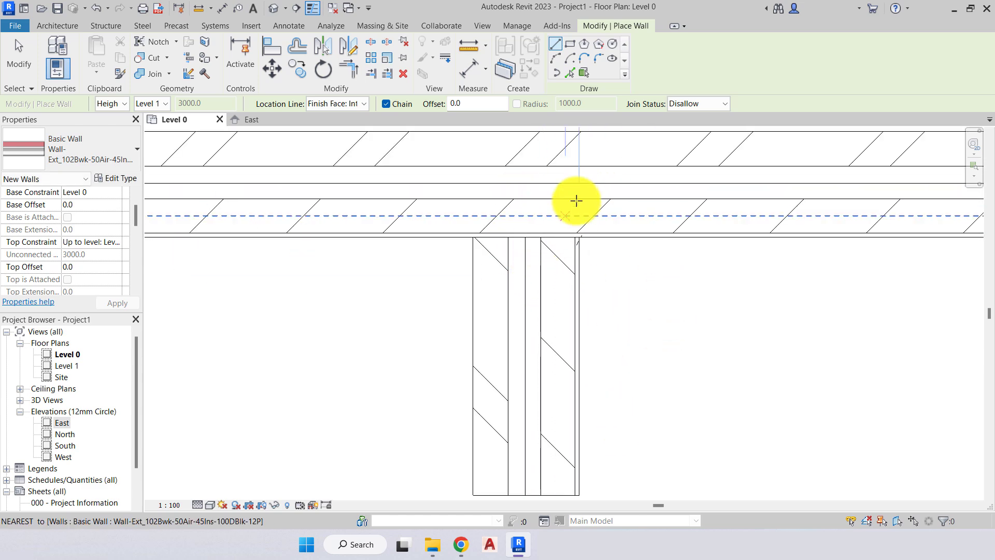
{"action": "scroll", "coordinate": [562, 261], "scroll_direction": "down", "scroll_amount": 1}
{"action": "middle_click_drag", "start_coordinate": [562, 262], "coordinate": [647, 341]}
{"action": "key", "text": "Escape"}
{"action": "scroll", "coordinate": [496, 345], "scroll_direction": "down", "scroll_amount": 3}
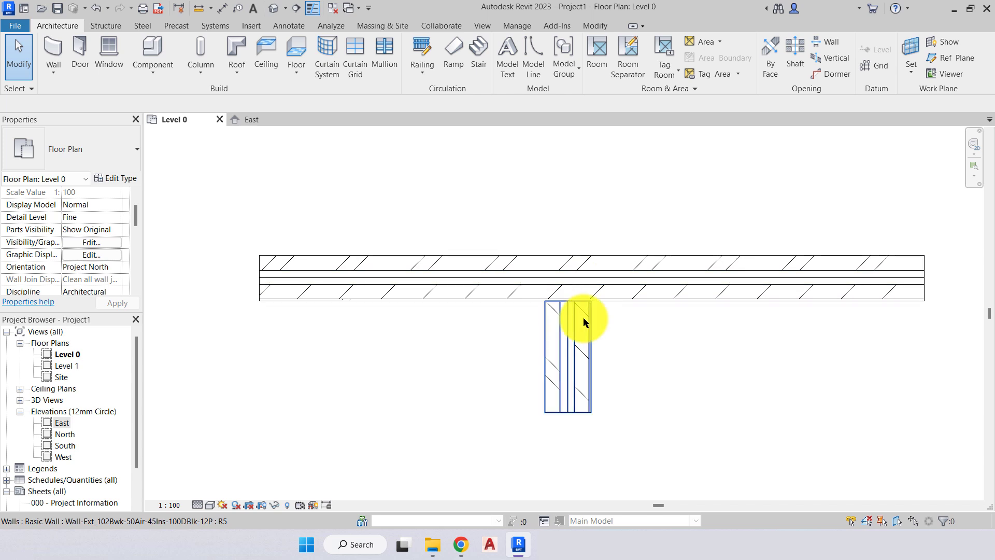
{"action": "scroll", "coordinate": [581, 327], "scroll_direction": "up", "scroll_amount": 1}
{"action": "scroll", "coordinate": [581, 325], "scroll_direction": "up", "scroll_amount": 1}
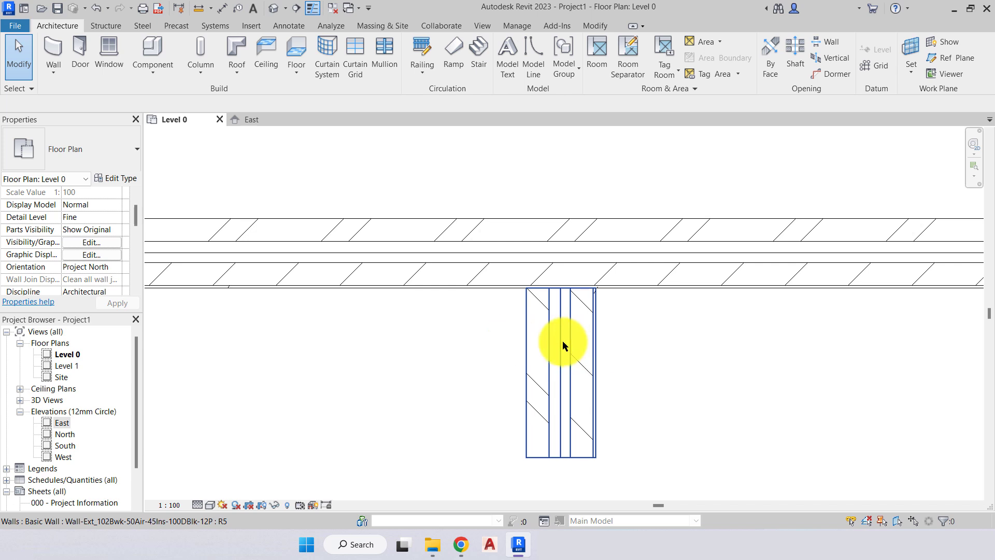
{"action": "scroll", "coordinate": [561, 340], "scroll_direction": "down", "scroll_amount": 1}
{"action": "middle_click_drag", "start_coordinate": [607, 334], "coordinate": [513, 346]}
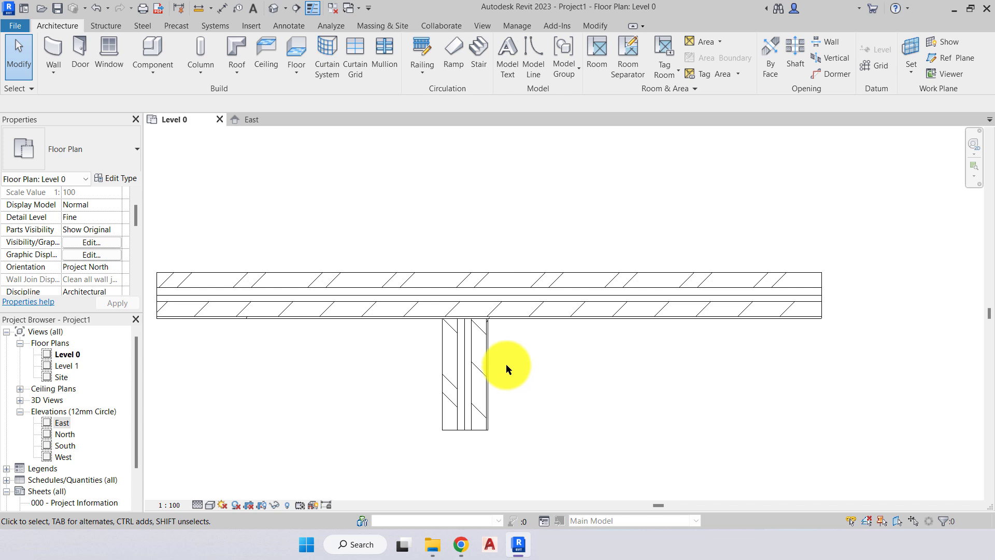
Disallow the join at the upper end of the upper T's short wall and pull that end back to the horizontal wall's face.
{"action": "scroll", "coordinate": [507, 356], "scroll_direction": "up", "scroll_amount": 3}
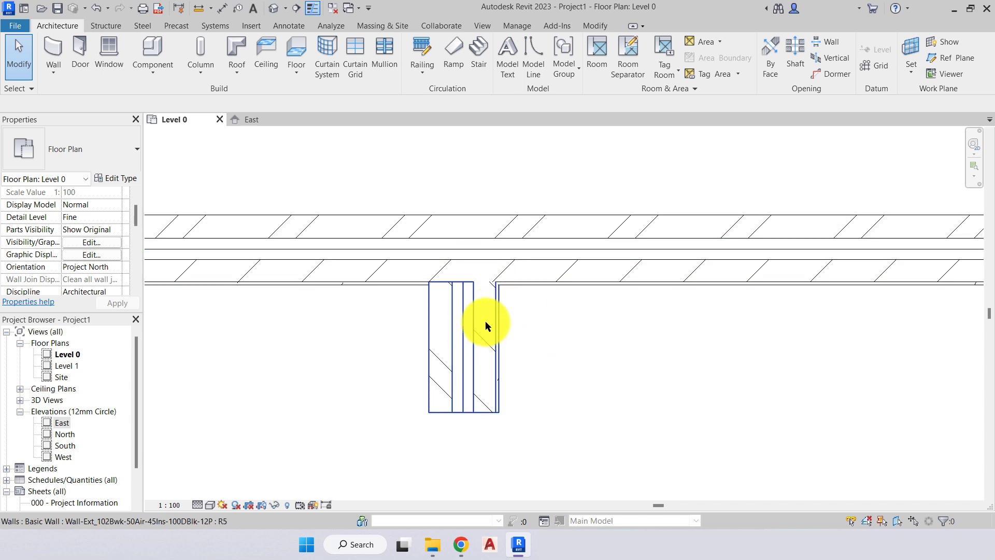
{"action": "left_click", "coordinate": [472, 324]}
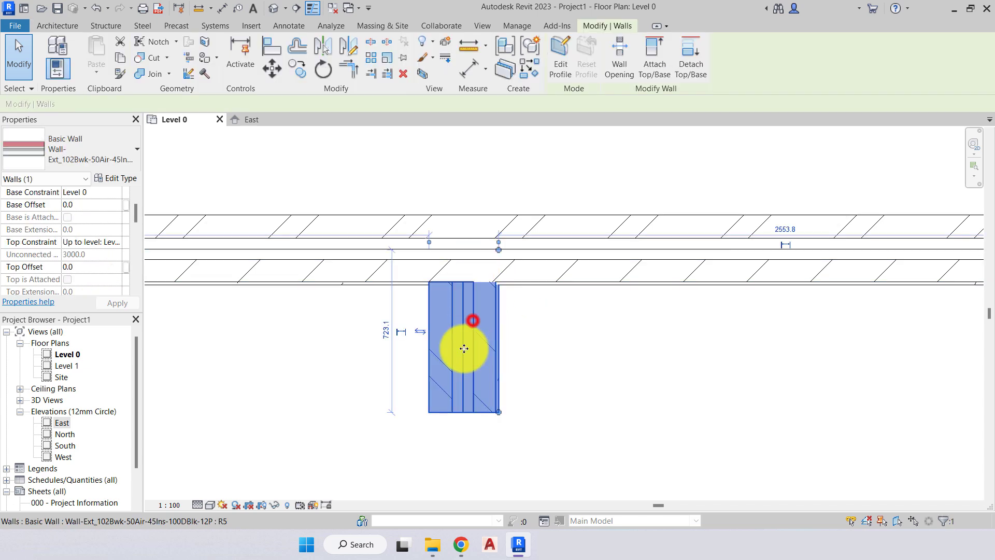
{"action": "scroll", "coordinate": [452, 314], "scroll_direction": "up", "scroll_amount": 2}
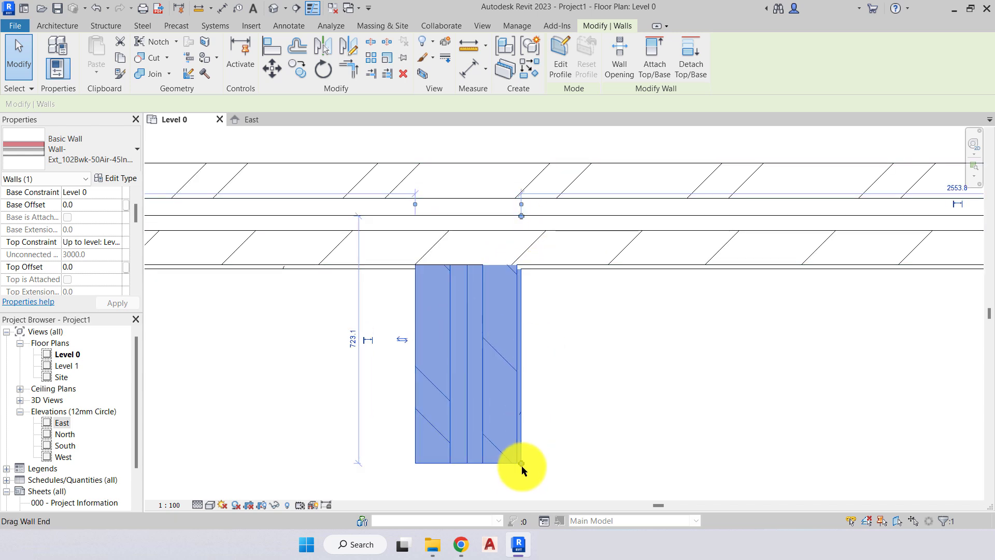
{"action": "right_click", "coordinate": [522, 218]}
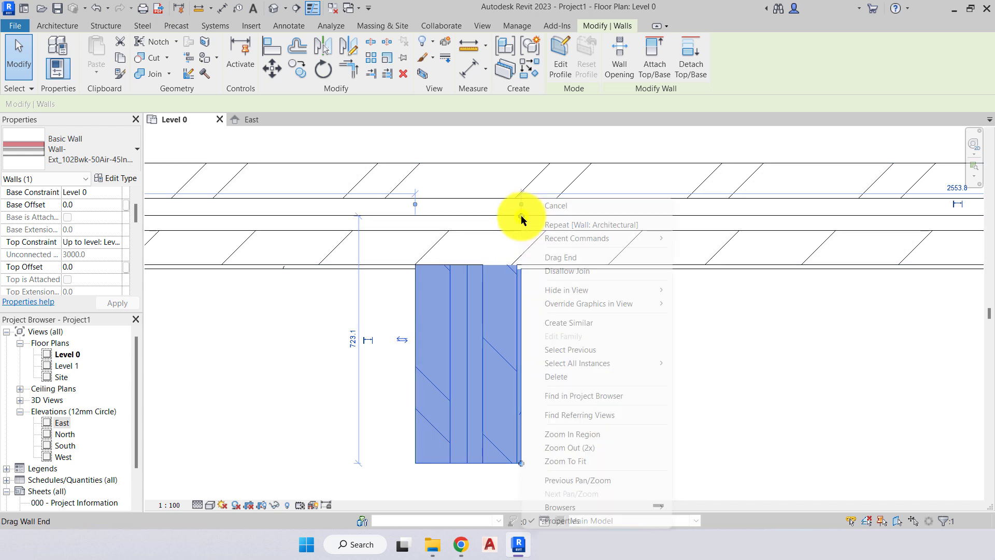
{"action": "left_click", "coordinate": [567, 267]}
{"action": "left_click_drag", "start_coordinate": [520, 214], "coordinate": [513, 269]}
{"action": "left_click", "coordinate": [593, 351]}
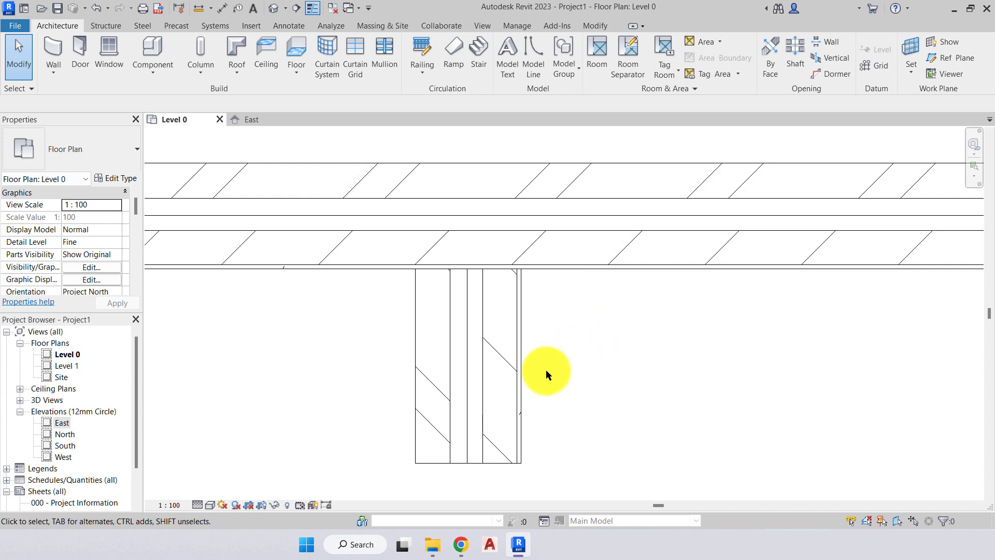
Allow the join again at the upper end of the upper T's short vertical wall.
{"action": "left_click", "coordinate": [512, 327]}
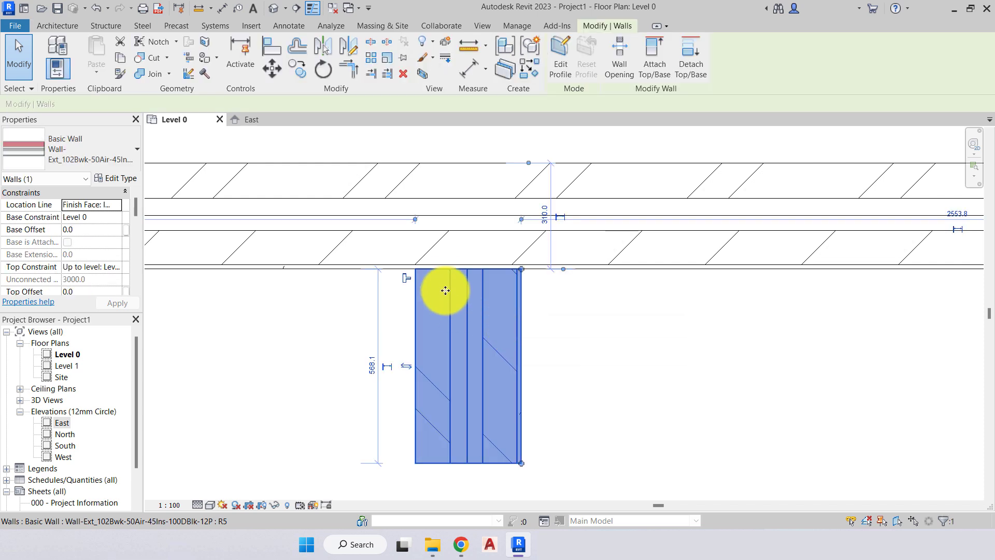
{"action": "scroll", "coordinate": [446, 280], "scroll_direction": "up", "scroll_amount": 1}
{"action": "scroll", "coordinate": [446, 280], "scroll_direction": "up", "scroll_amount": 2}
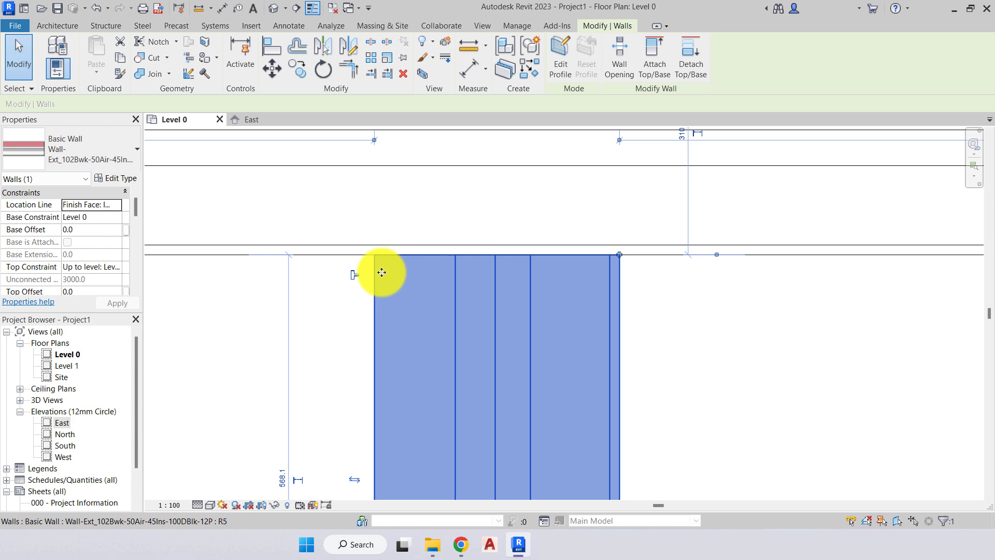
{"action": "left_click", "coordinate": [353, 273]}
{"action": "scroll", "coordinate": [351, 271], "scroll_direction": "down", "scroll_amount": 2}
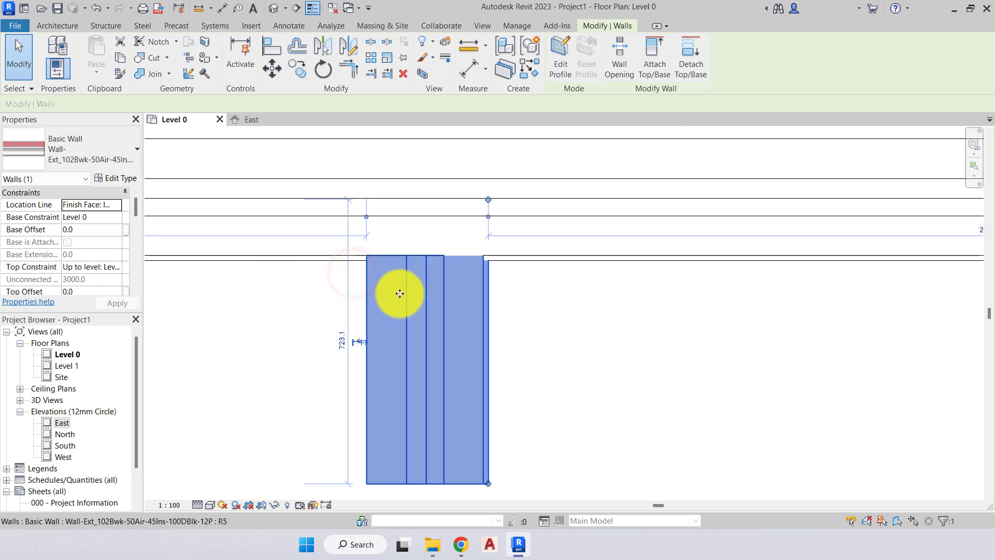
{"action": "left_click", "coordinate": [512, 353]}
{"action": "scroll", "coordinate": [517, 309], "scroll_direction": "down", "scroll_amount": 1}
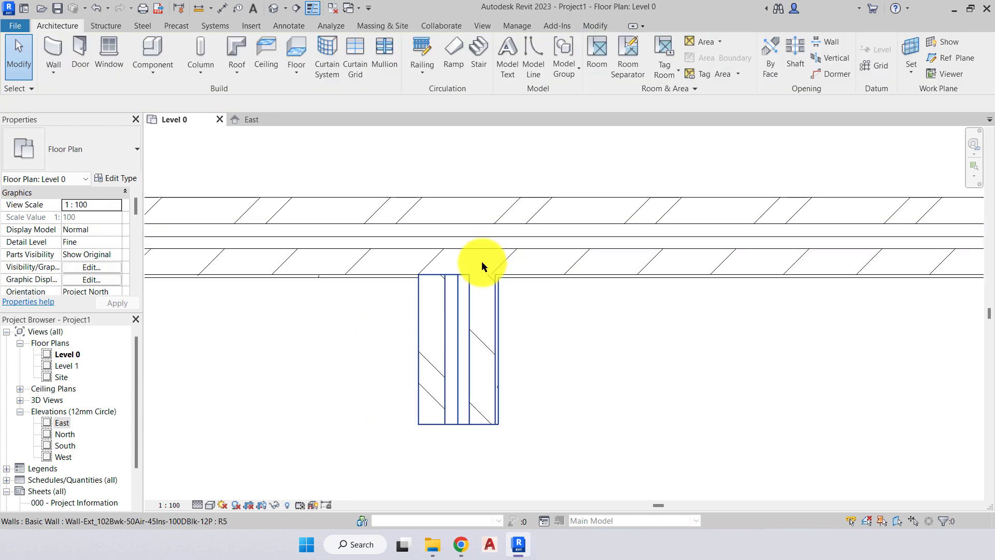
Allow the join at the upper end of the lower T's short vertical wall and check the layers at its junction.
{"action": "scroll", "coordinate": [469, 275], "scroll_direction": "down", "scroll_amount": 2}
{"action": "middle_click_drag", "start_coordinate": [528, 355], "coordinate": [509, 166]}
{"action": "scroll", "coordinate": [506, 356], "scroll_direction": "up", "scroll_amount": 4}
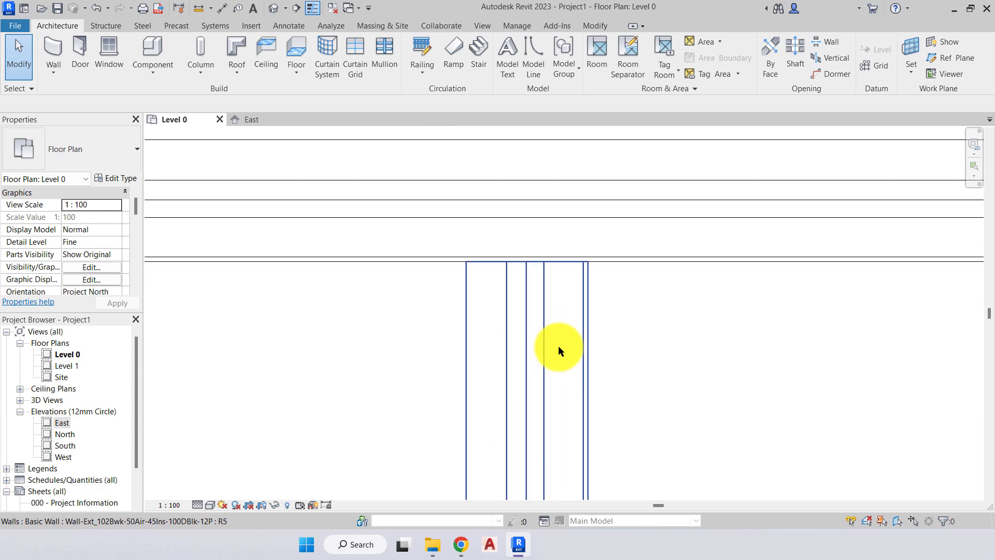
{"action": "left_click", "coordinate": [542, 305]}
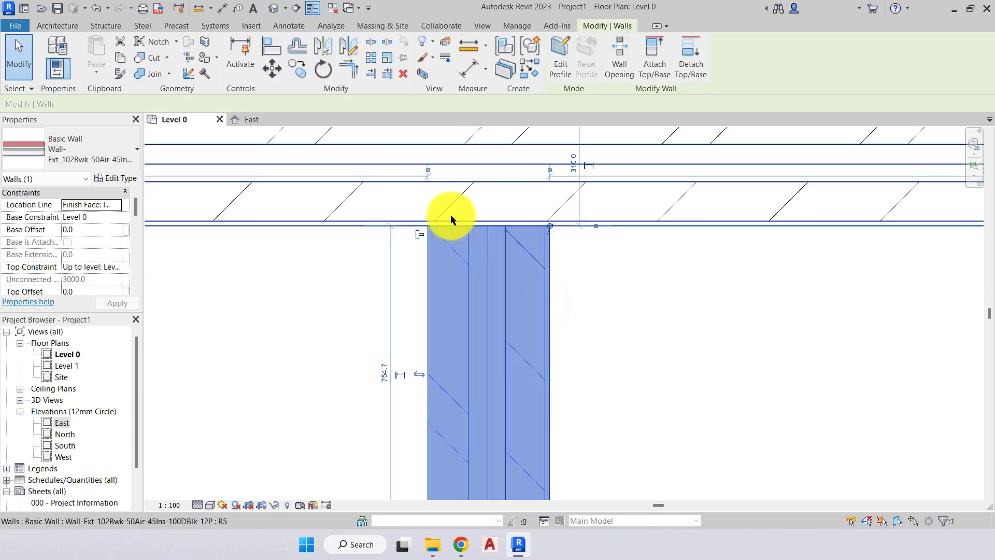
{"action": "left_click", "coordinate": [415, 235]}
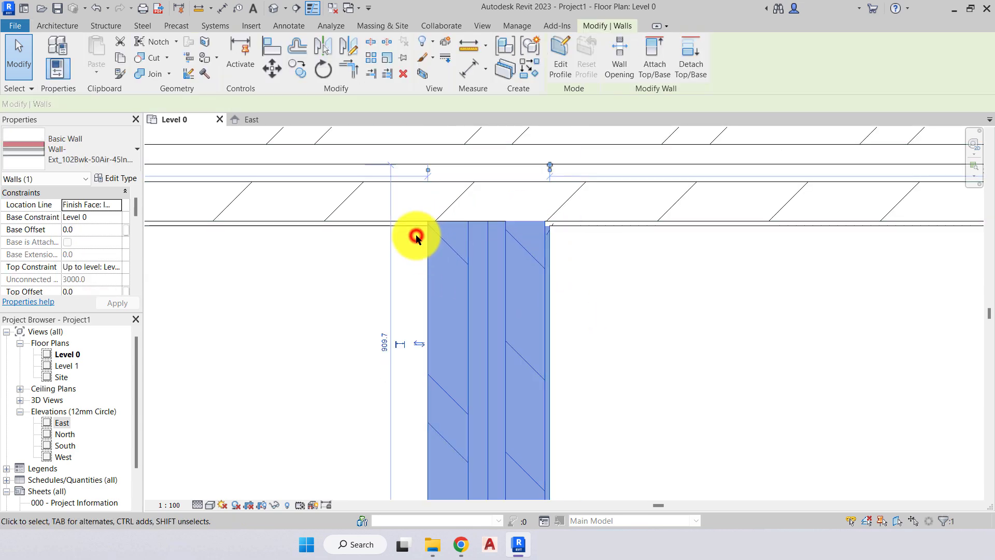
{"action": "left_click", "coordinate": [573, 297]}
{"action": "scroll", "coordinate": [502, 195], "scroll_direction": "up", "scroll_amount": 3}
{"action": "scroll", "coordinate": [415, 280], "scroll_direction": "down", "scroll_amount": 6}
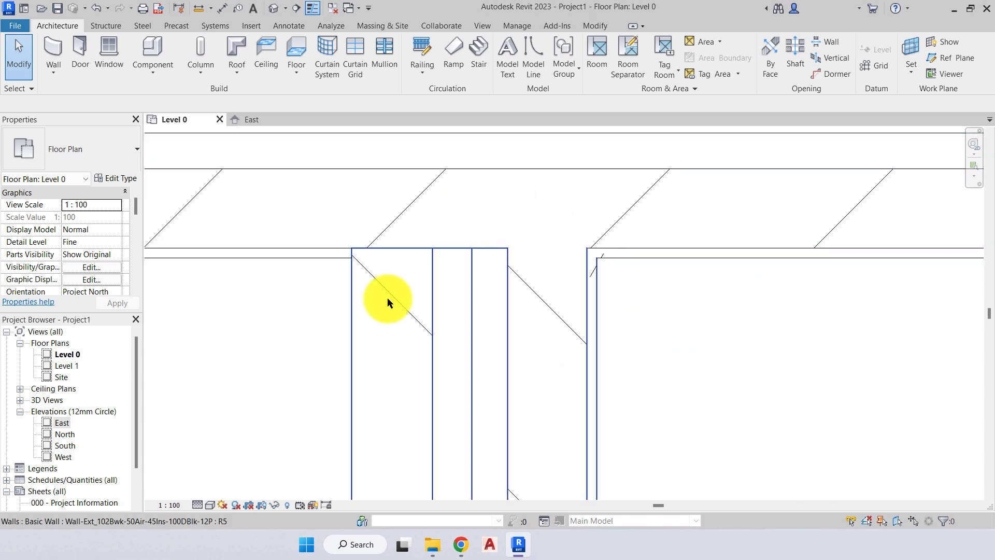
{"action": "scroll", "coordinate": [498, 373], "scroll_direction": "down", "scroll_amount": 5}
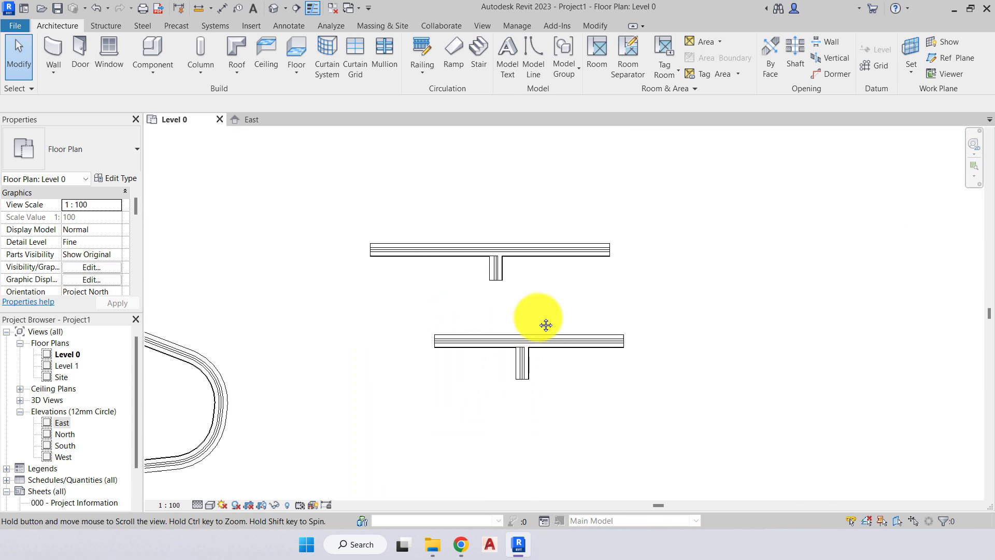
Set the Wall tool's Join Status back to Allow and leave the tool.
{"action": "left_click", "coordinate": [57, 49]}
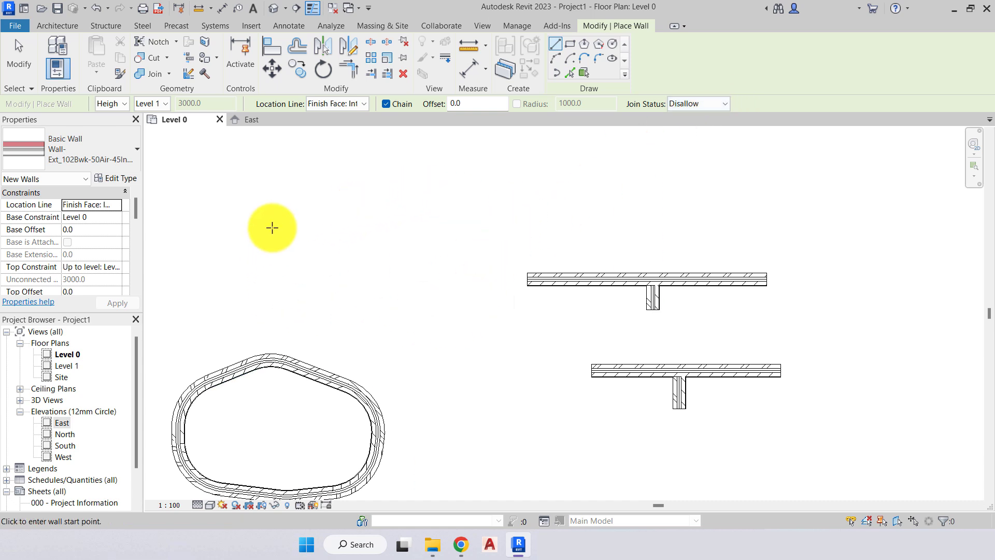
{"action": "middle_click_drag", "start_coordinate": [271, 229], "coordinate": [350, 211]}
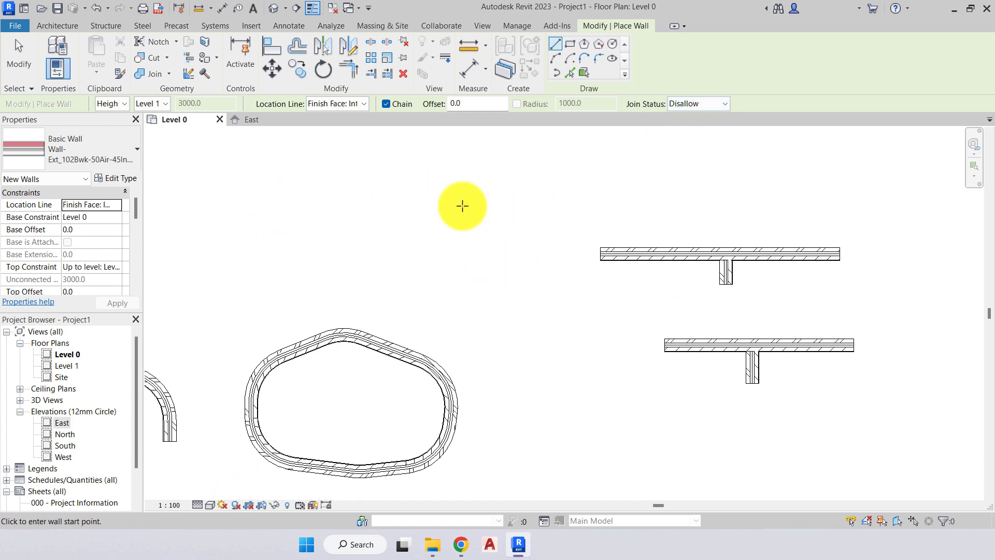
{"action": "left_click", "coordinate": [699, 108]}
{"action": "left_click", "coordinate": [695, 116]}
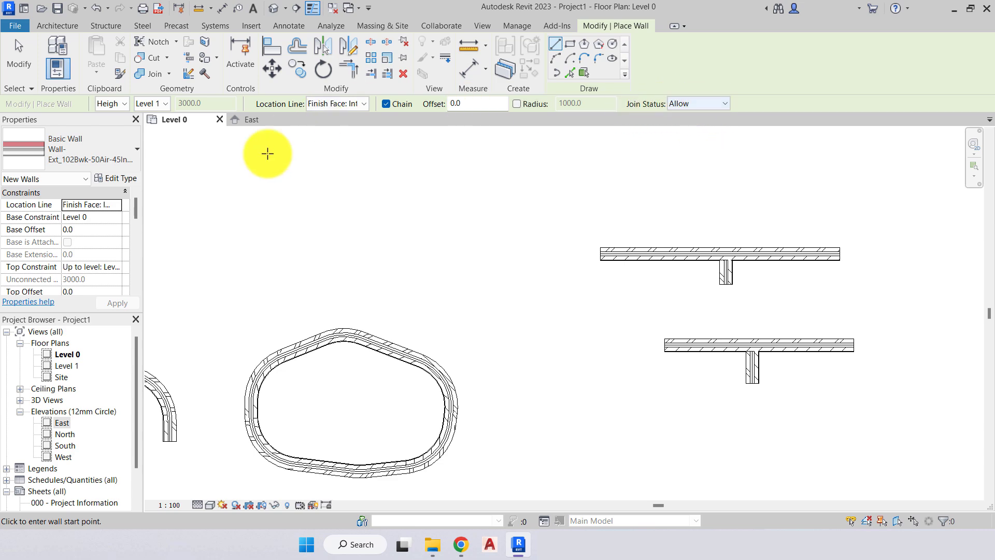
{"action": "mouse_move", "coordinate": [429, 236]}
{"action": "middle_mouse_down"}
{"action": "mouse_move", "coordinate": [420, 230]}
{"action": "mouse_move", "coordinate": [628, 256]}
{"action": "mouse_move", "coordinate": [677, 233]}
{"action": "middle_mouse_up"}
{"action": "key", "text": "Escape"}
{"action": "key", "text": "Escape"}
Delete all the sample walls from the Level 0 floor plan, keeping only the four elevation markers.
{"action": "scroll", "coordinate": [444, 249], "scroll_direction": "down", "scroll_amount": 5}
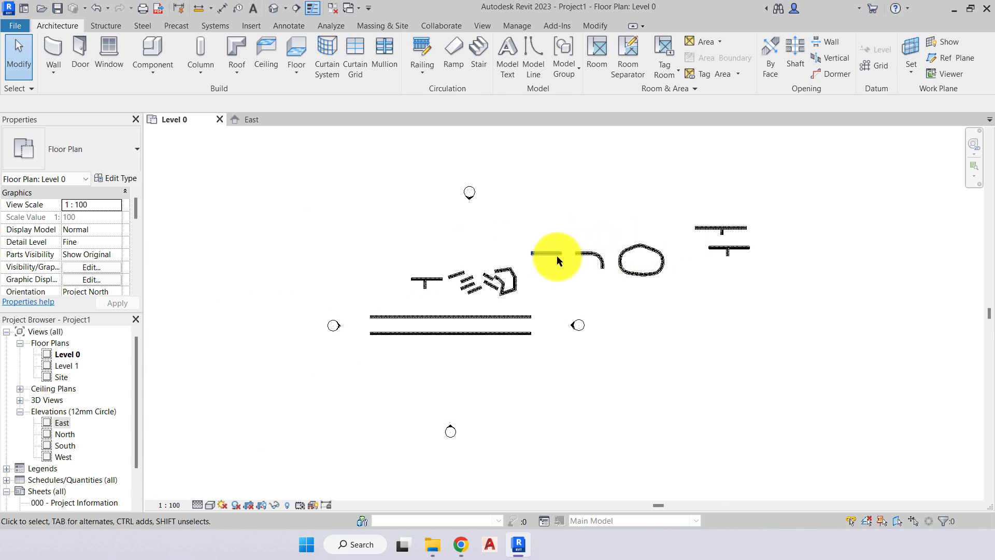
{"action": "scroll", "coordinate": [493, 255], "scroll_direction": "up", "scroll_amount": 3}
{"action": "middle_click_drag", "start_coordinate": [508, 270], "coordinate": [516, 280]}
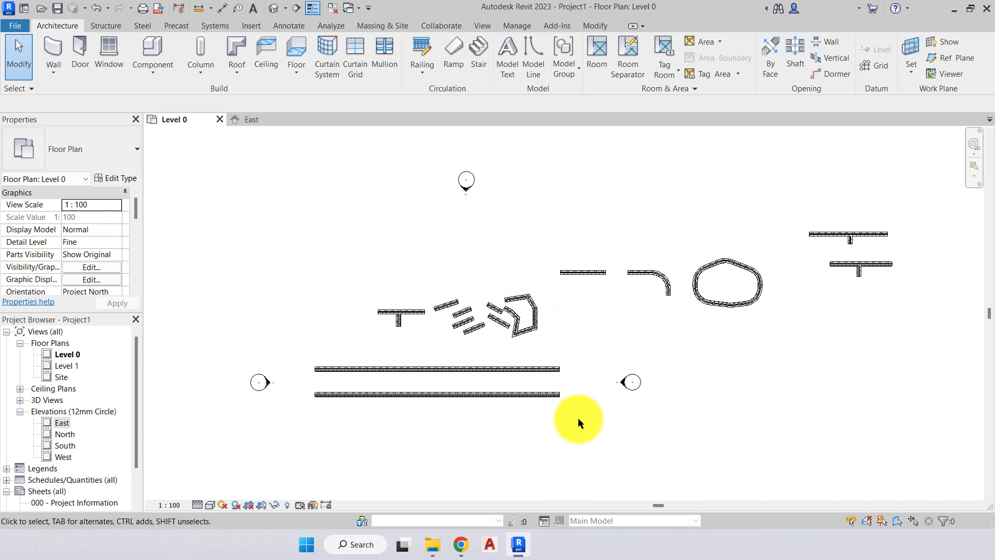
{"action": "left_click_drag", "start_coordinate": [578, 418], "coordinate": [353, 285]}
{"action": "key", "text": "Delete"}
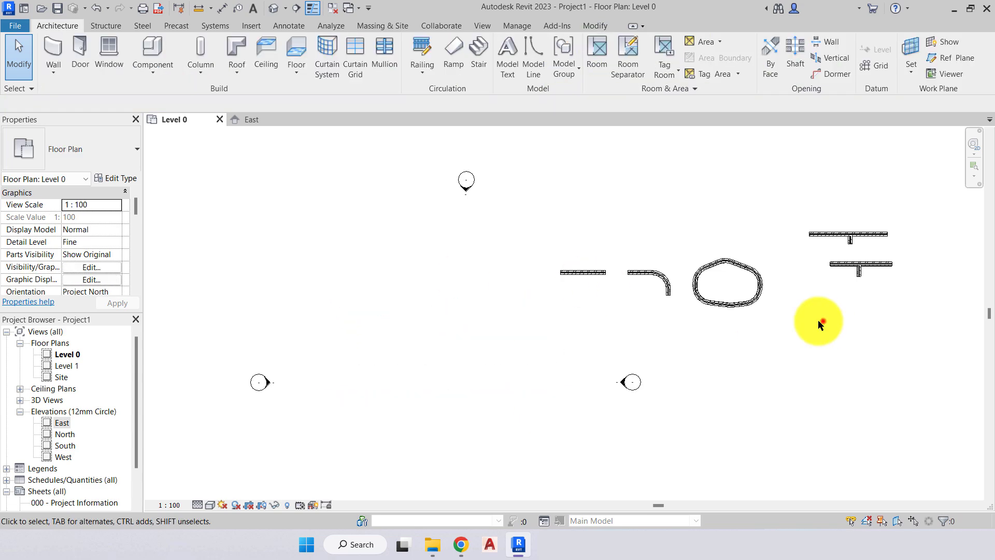
{"action": "left_click_drag", "start_coordinate": [822, 320], "coordinate": [544, 251]}
{"action": "key", "text": "Delete"}
{"action": "left_click_drag", "start_coordinate": [923, 306], "coordinate": [853, 267]}
{"action": "key", "text": "Delete"}
{"action": "scroll", "coordinate": [769, 213], "scroll_direction": "down", "scroll_amount": 3}
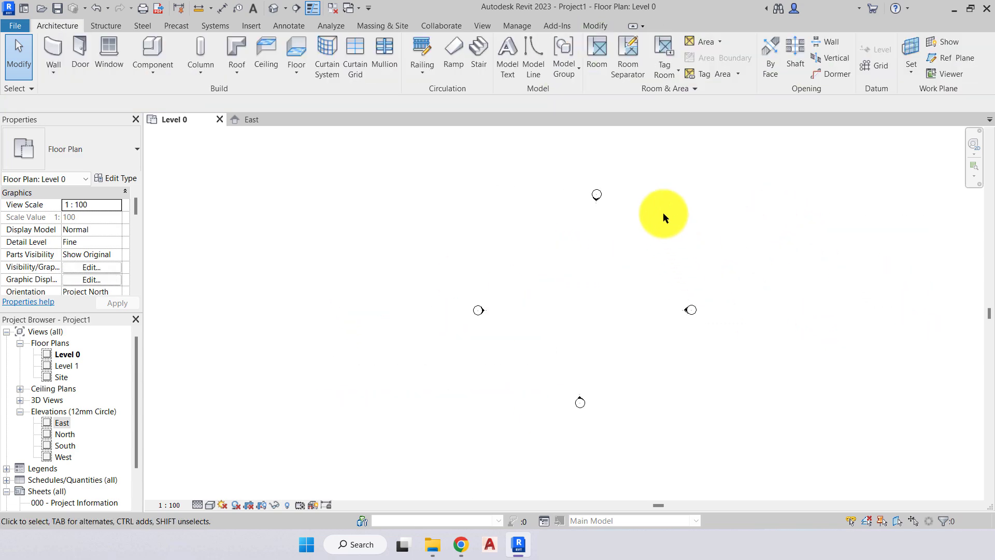
{"action": "scroll", "coordinate": [599, 200], "scroll_direction": "up", "scroll_amount": 1}
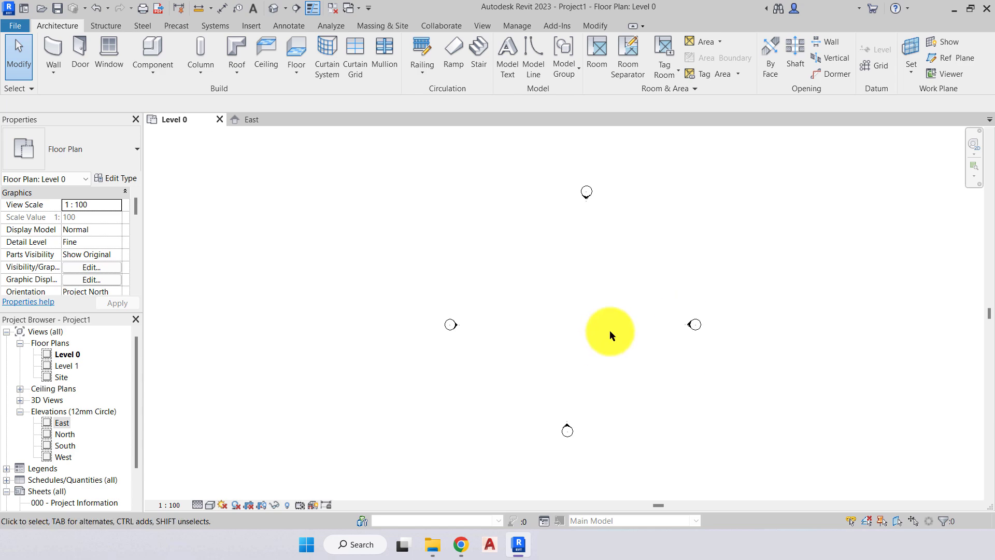
{"action": "scroll", "coordinate": [610, 331], "scroll_direction": "up", "scroll_amount": 1}
{"action": "middle_click_drag", "start_coordinate": [569, 300], "coordinate": [524, 298]}
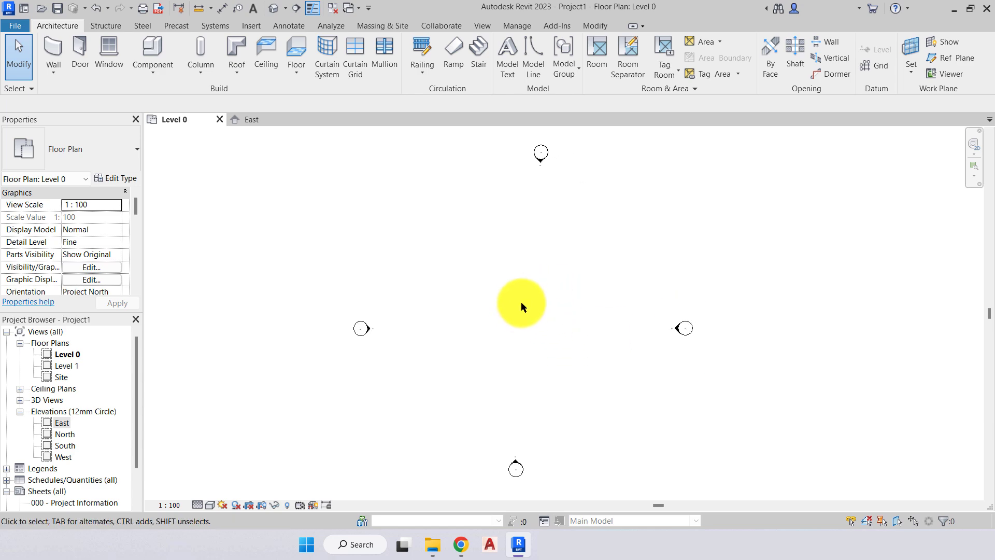